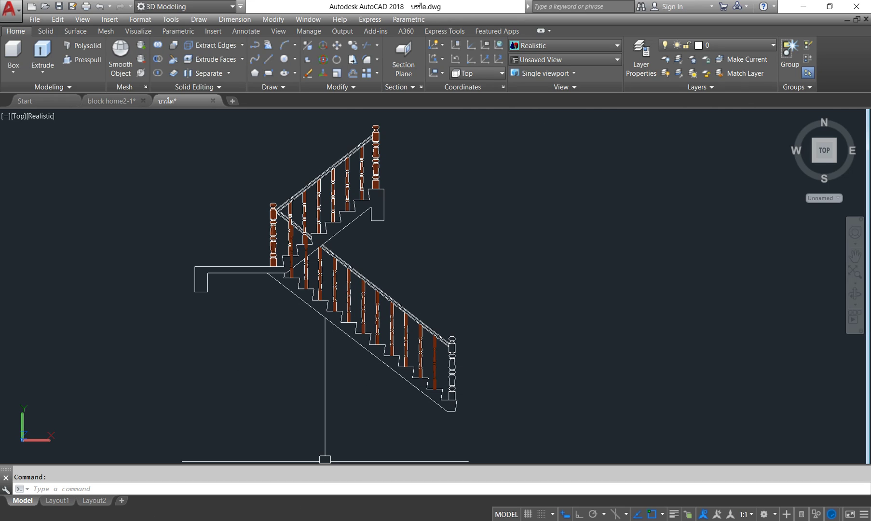
Step: Bring the staircase model forward, then orbit and zoom out to see the whole stair and balusters
{"action": "left_click", "coordinate": [144, 480]}
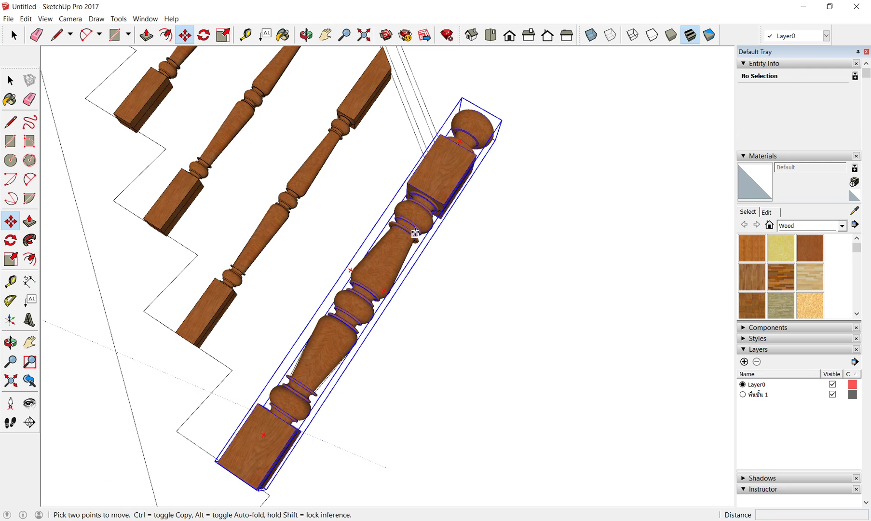
{"action": "scroll", "coordinate": [415, 233], "scroll_direction": "down", "scroll_amount": 3}
{"action": "scroll", "coordinate": [414, 235], "scroll_direction": "down", "scroll_amount": 3}
{"action": "middle_click_drag", "start_coordinate": [414, 238], "coordinate": [492, 178]}
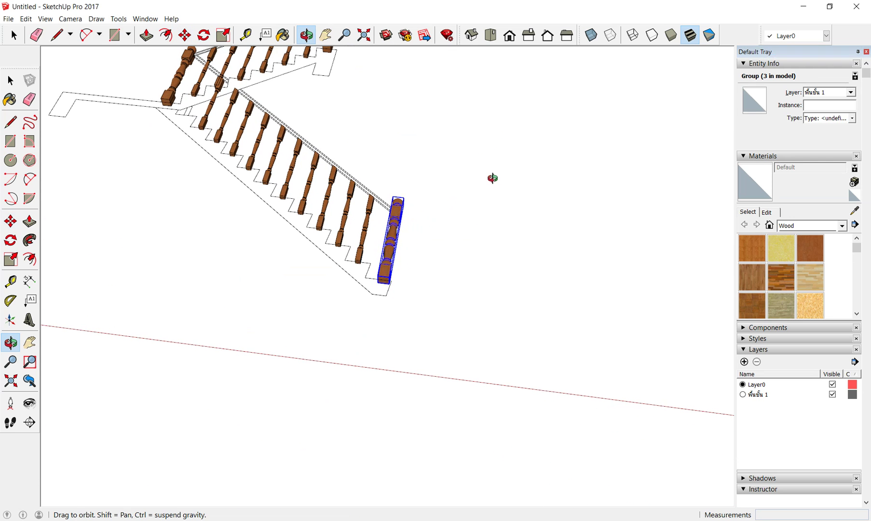
{"action": "scroll", "coordinate": [320, 258], "scroll_direction": "down", "scroll_amount": 2}
{"action": "key", "text": "m"}
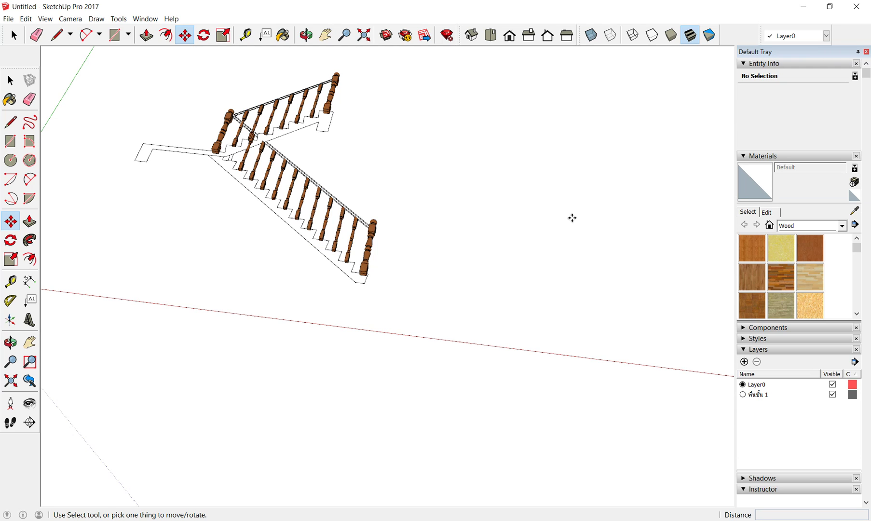
{"action": "scroll", "coordinate": [571, 218], "scroll_direction": "down", "scroll_amount": 1}
{"action": "scroll", "coordinate": [485, 257], "scroll_direction": "down", "scroll_amount": 1}
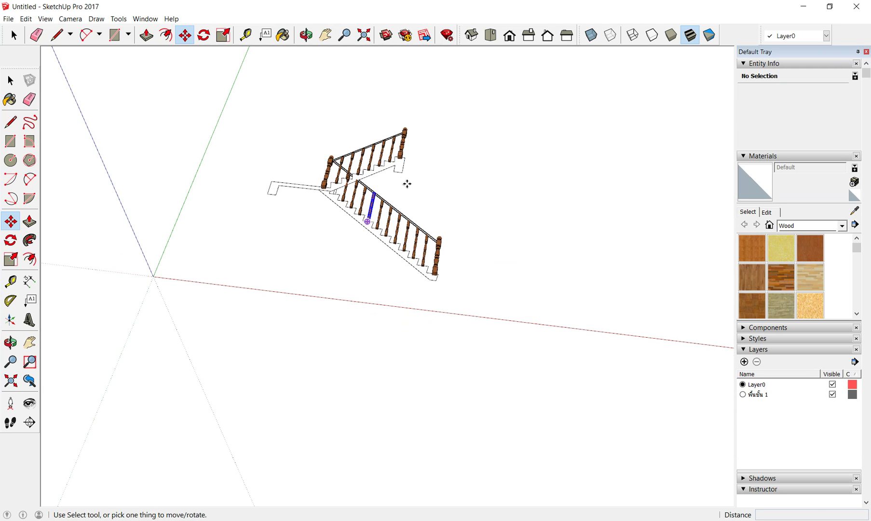
{"action": "scroll", "coordinate": [381, 160], "scroll_direction": "up", "scroll_amount": 2}
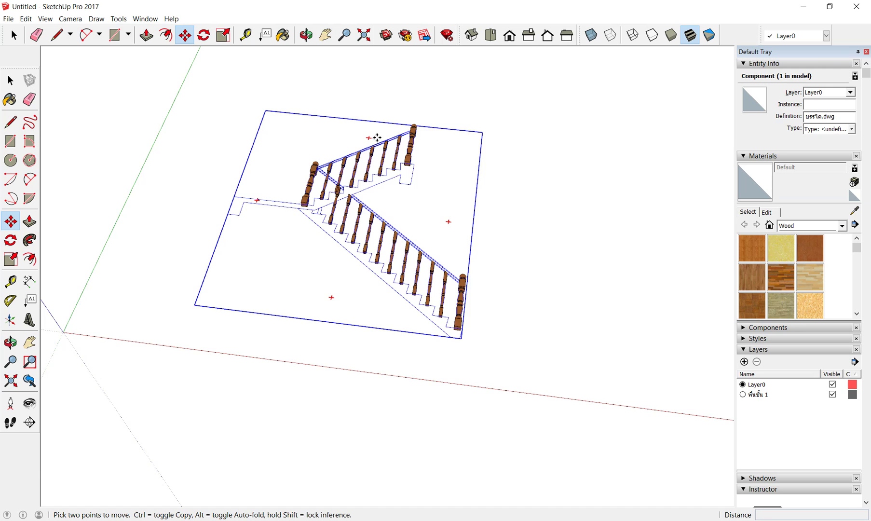
{"action": "scroll", "coordinate": [376, 137], "scroll_direction": "down", "scroll_amount": 1}
{"action": "scroll", "coordinate": [419, 176], "scroll_direction": "down", "scroll_amount": 1}
{"action": "scroll", "coordinate": [420, 155], "scroll_direction": "up", "scroll_amount": 1}
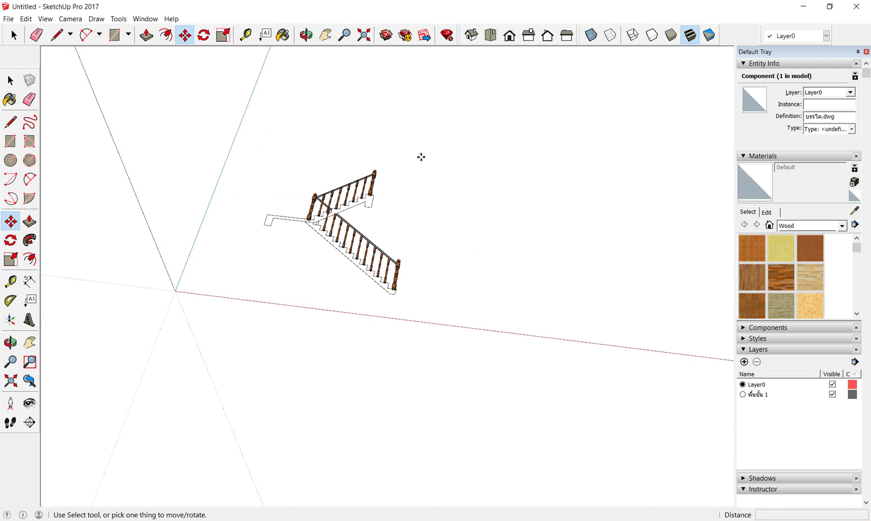
{"action": "scroll", "coordinate": [420, 155], "scroll_direction": "up", "scroll_amount": 2}
Step: Start Save As and browse to F:\ชุดการสอน 2018\บ้านสองชั้น
{"action": "left_click", "coordinate": [10, 19]}
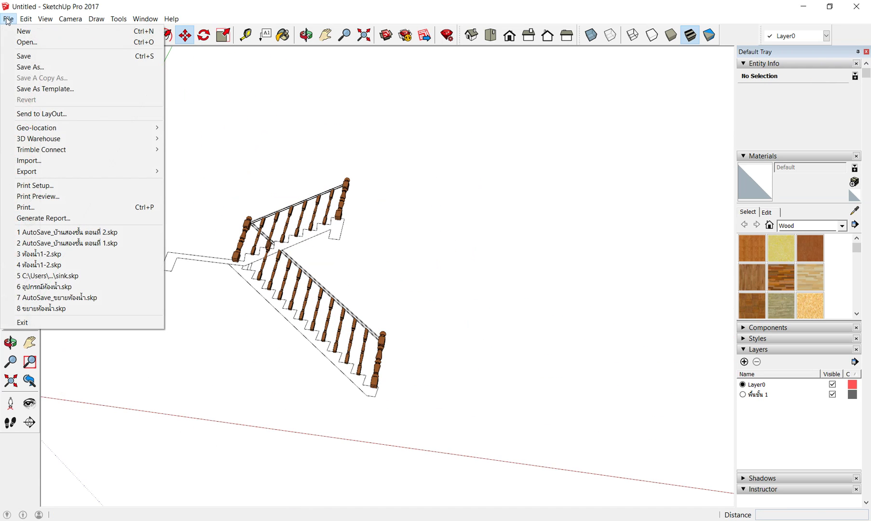
{"action": "left_click", "coordinate": [53, 69]}
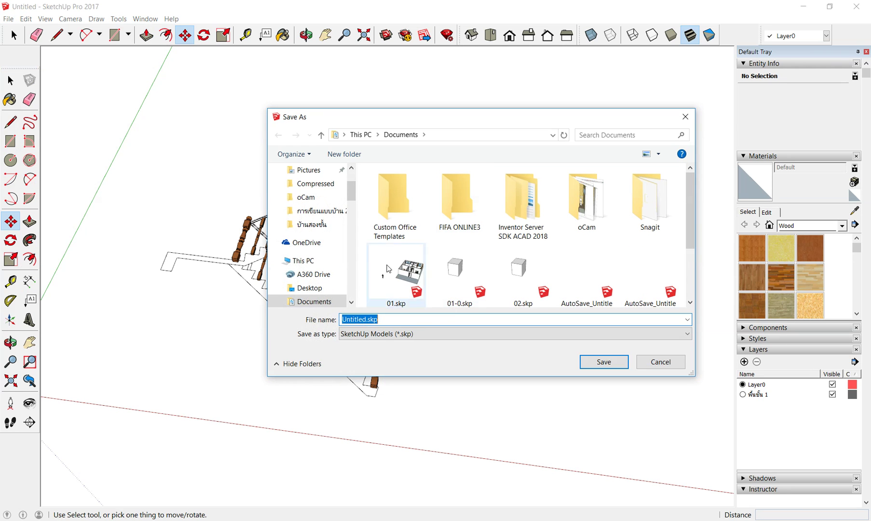
{"action": "scroll", "coordinate": [326, 300], "scroll_direction": "down", "scroll_amount": 1}
{"action": "scroll", "coordinate": [322, 297], "scroll_direction": "down", "scroll_amount": 2}
{"action": "left_click", "coordinate": [332, 266]}
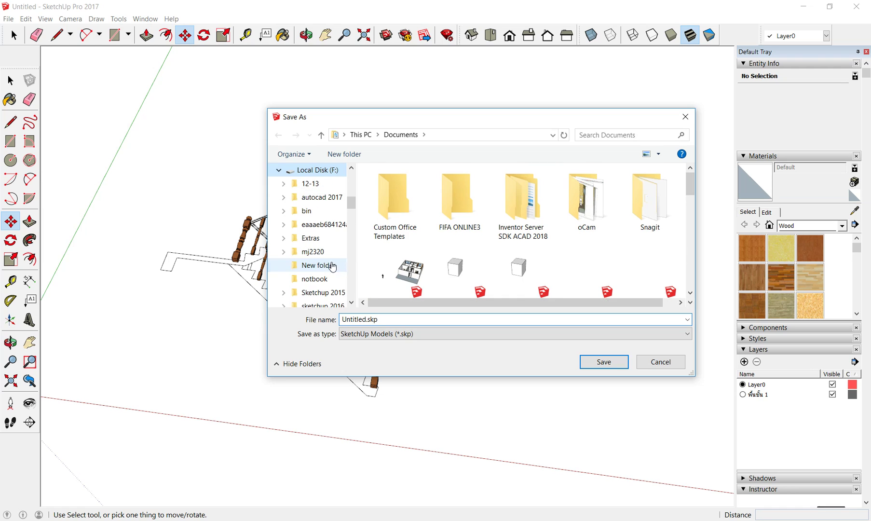
{"action": "scroll", "coordinate": [424, 255], "scroll_direction": "down", "scroll_amount": 5}
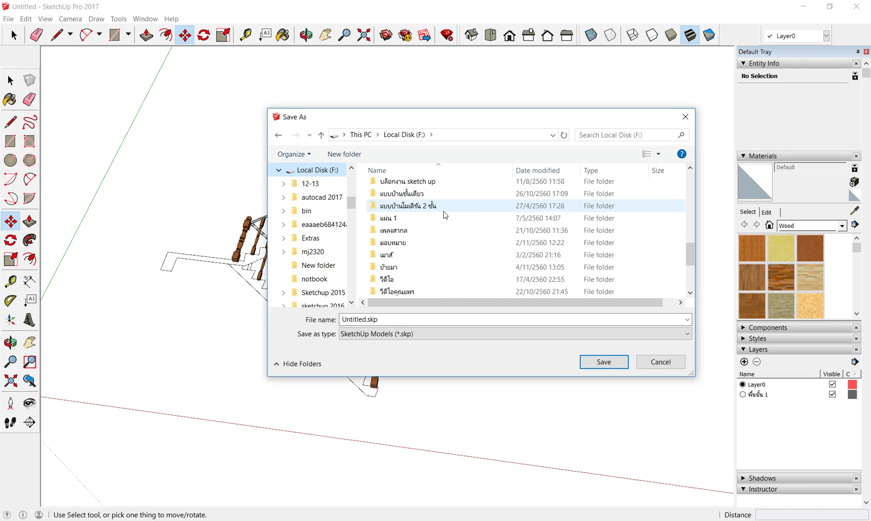
{"action": "scroll", "coordinate": [434, 260], "scroll_direction": "down", "scroll_amount": 5}
{"action": "scroll", "coordinate": [430, 260], "scroll_direction": "up", "scroll_amount": 3}
{"action": "scroll", "coordinate": [430, 260], "scroll_direction": "up", "scroll_amount": 2}
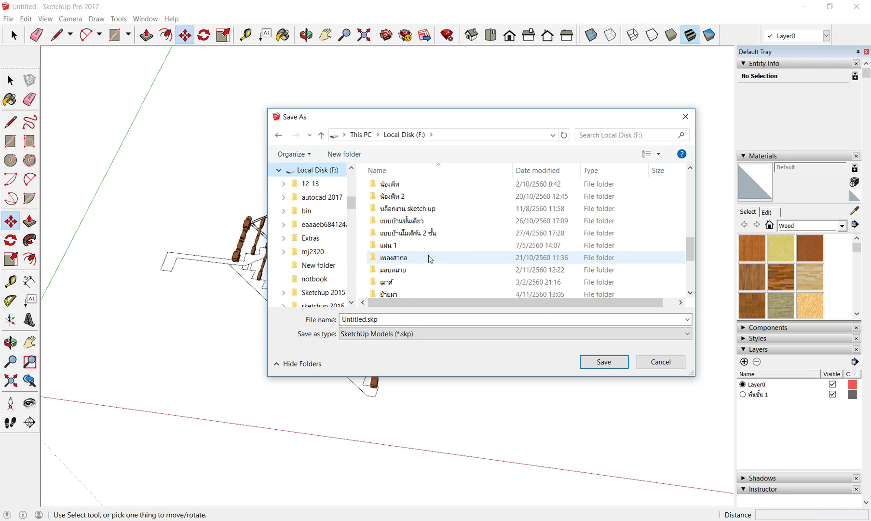
{"action": "scroll", "coordinate": [430, 256], "scroll_direction": "up", "scroll_amount": 1}
{"action": "left_click", "coordinate": [435, 220]}
{"action": "double_click", "coordinate": [436, 220]}
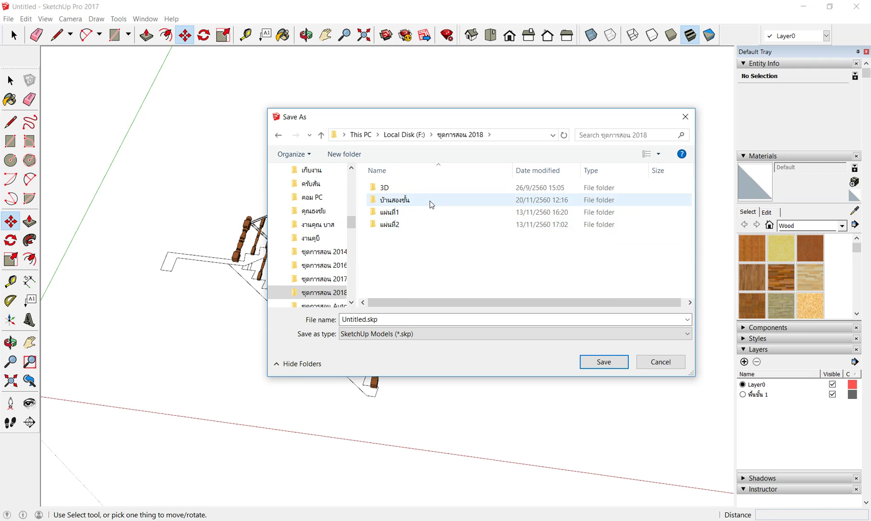
{"action": "mouse_move", "coordinate": [394, 199]}
{"action": "double_click", "coordinate": [429, 200]}
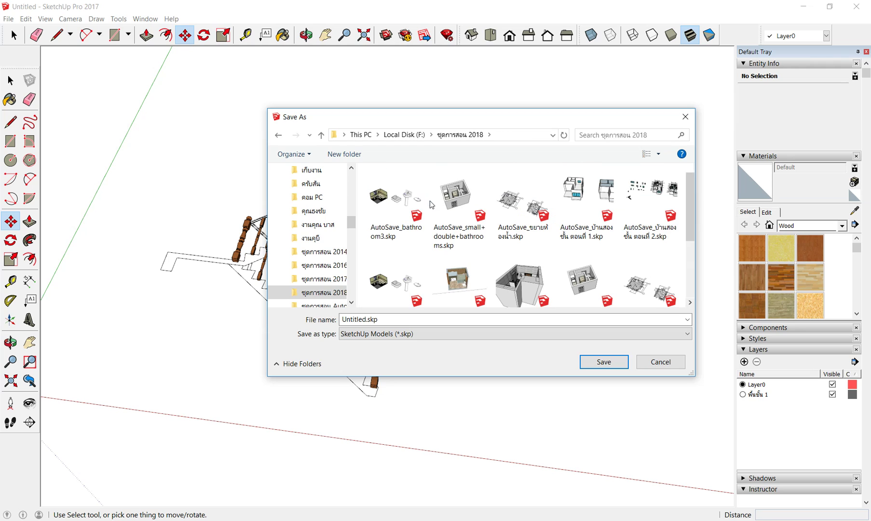
{"action": "scroll", "coordinate": [423, 248], "scroll_direction": "down", "scroll_amount": 2}
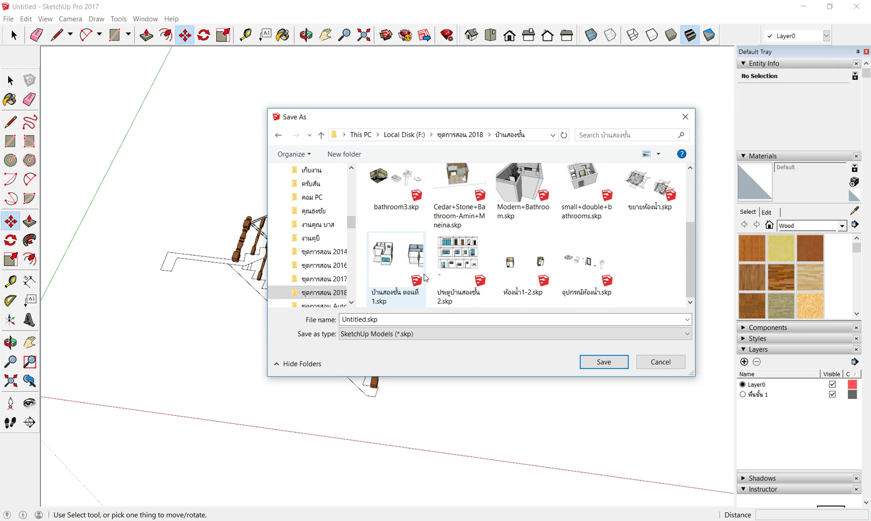
{"action": "scroll", "coordinate": [424, 278], "scroll_direction": "up", "scroll_amount": 2}
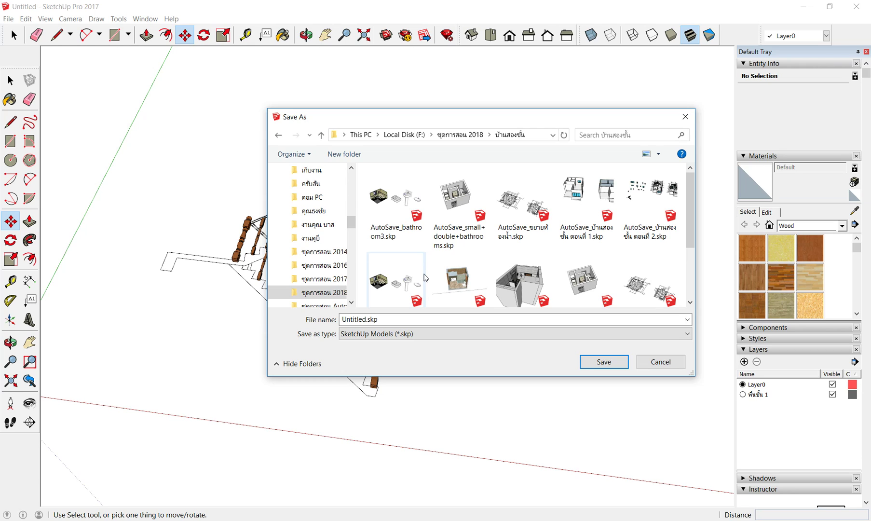
Step: Name the file บรรได and save it
{"action": "left_click", "coordinate": [427, 320]}
{"action": "key", "text": "BackSpace"}
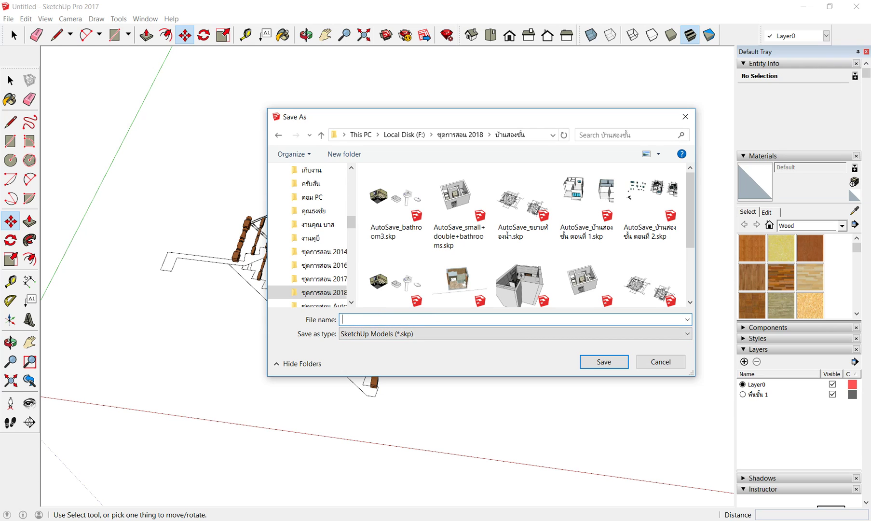
{"action": "type", "text": "บรร"}
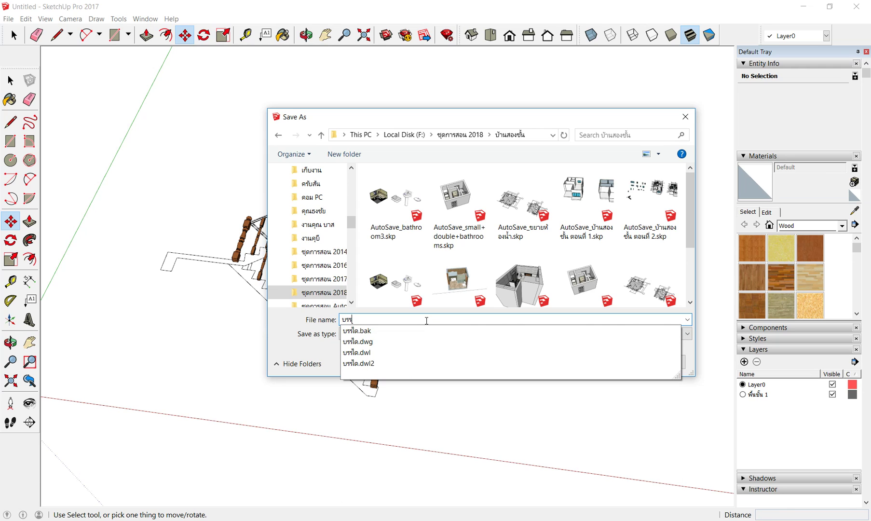
{"action": "type", "text": "ไ"}
{"action": "type", "text": "ด"}
{"action": "key", "text": "Return"}
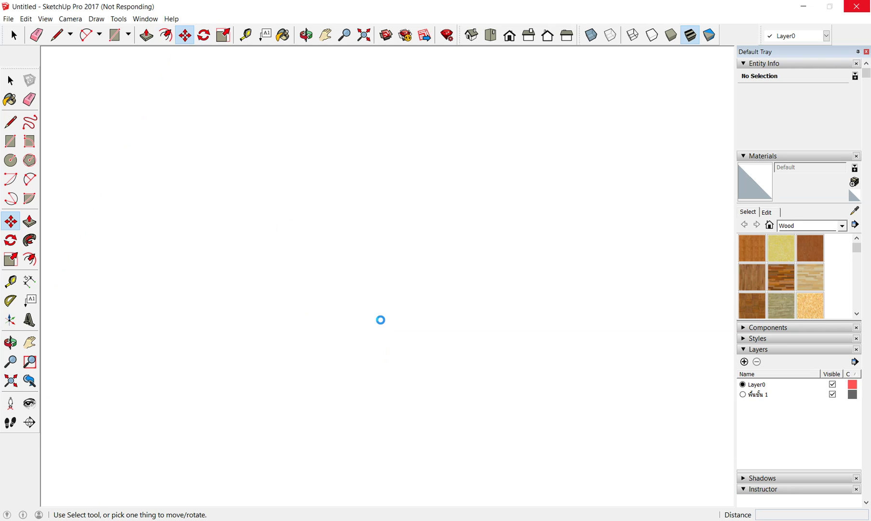
Step: Close the staircase model and the door model, discarding the door model's changes
{"action": "left_click", "coordinate": [857, 7]}
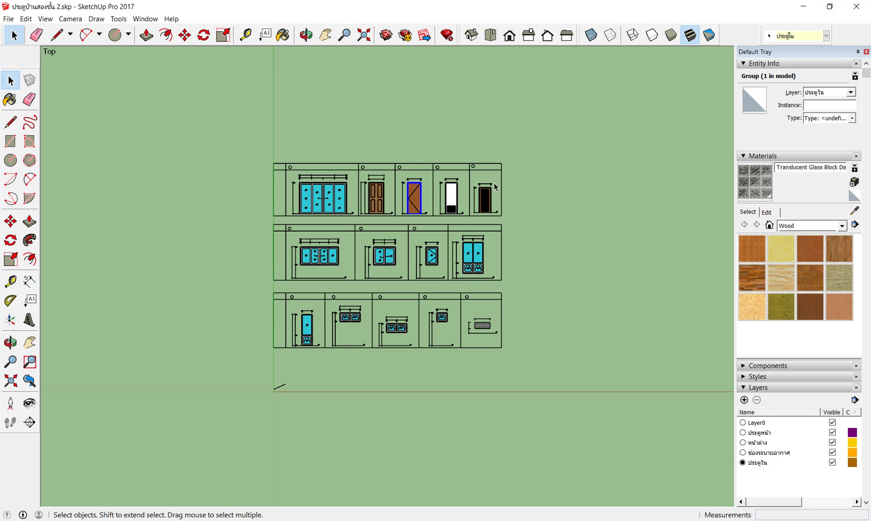
{"action": "left_click", "coordinate": [857, 6]}
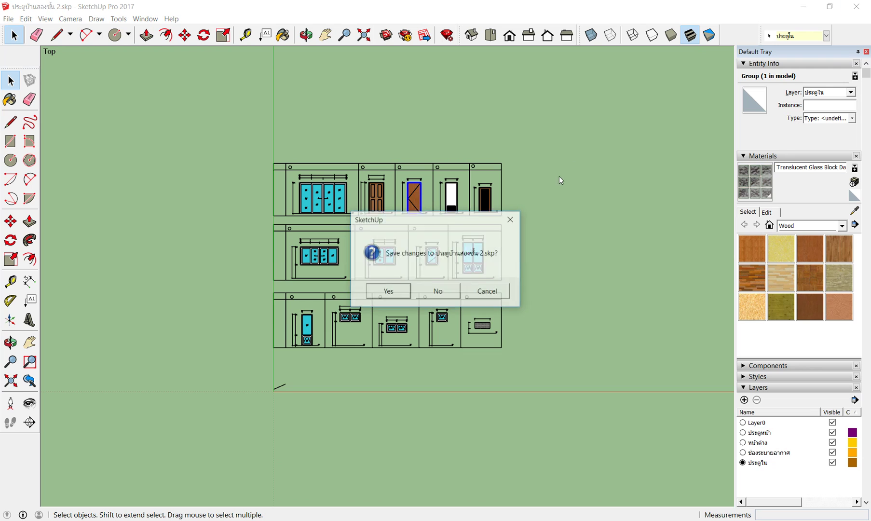
{"action": "left_click", "coordinate": [438, 292]}
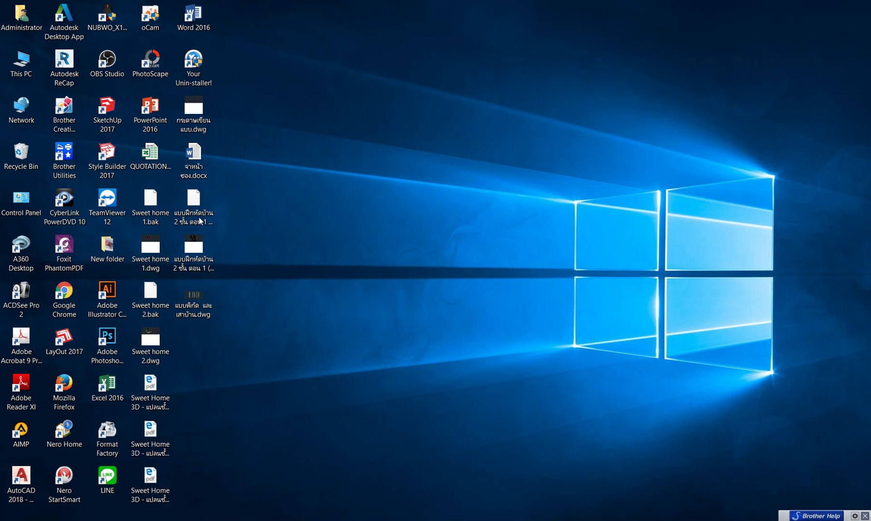
Step: Relaunch SketchUp 2017 with a new empty model, then switch to the AutoCAD stair drawing
{"action": "double_click", "coordinate": [108, 114]}
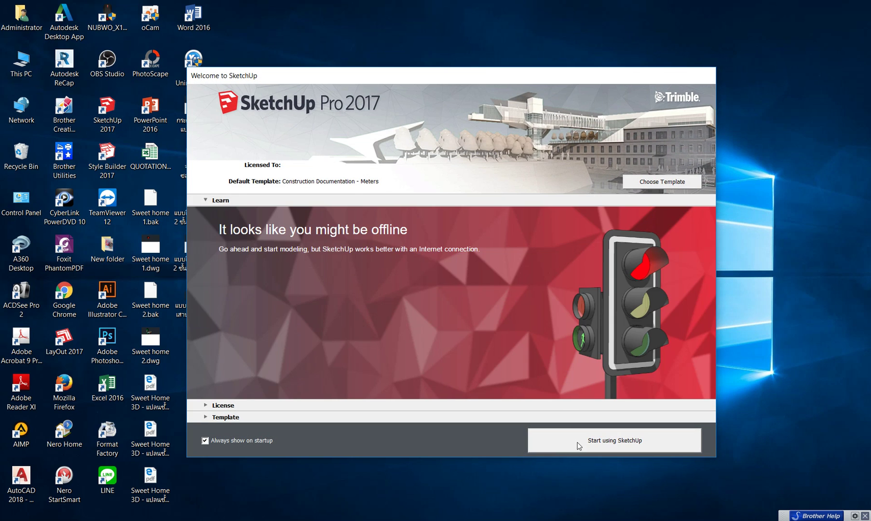
{"action": "left_click", "coordinate": [578, 444]}
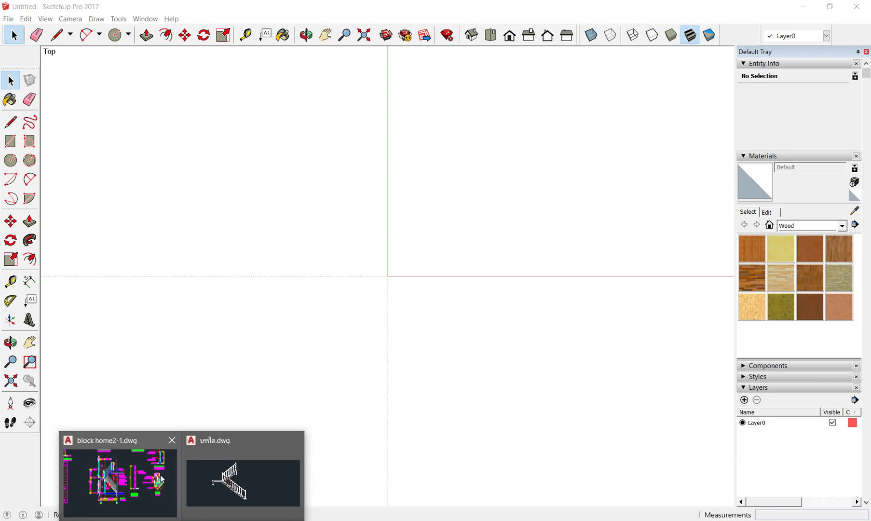
{"action": "left_click", "coordinate": [120, 475]}
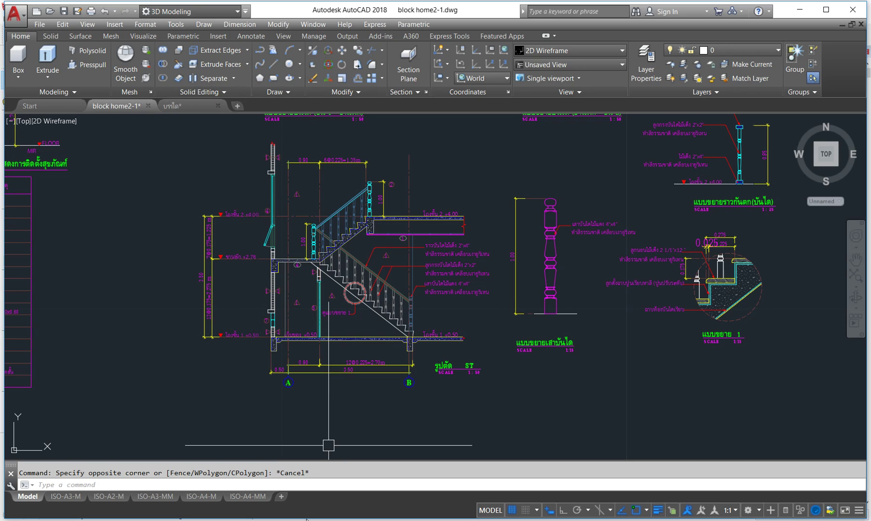
Step: Switch from AutoCAD back to the empty SketchUp model with Alt+Tab
{"action": "key", "text": "alt+Tab"}
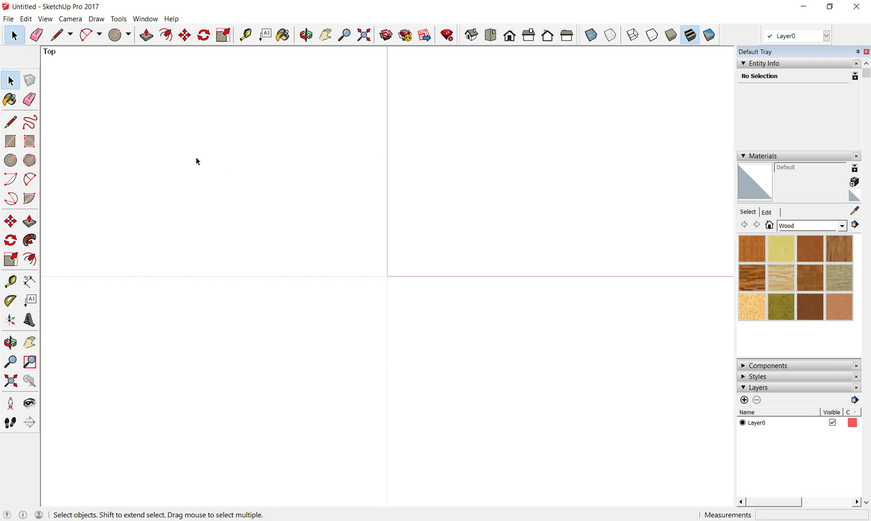
Step: Import the AutoCAD file บรรได.dwg into the model and dismiss the import results
{"action": "left_click", "coordinate": [8, 19]}
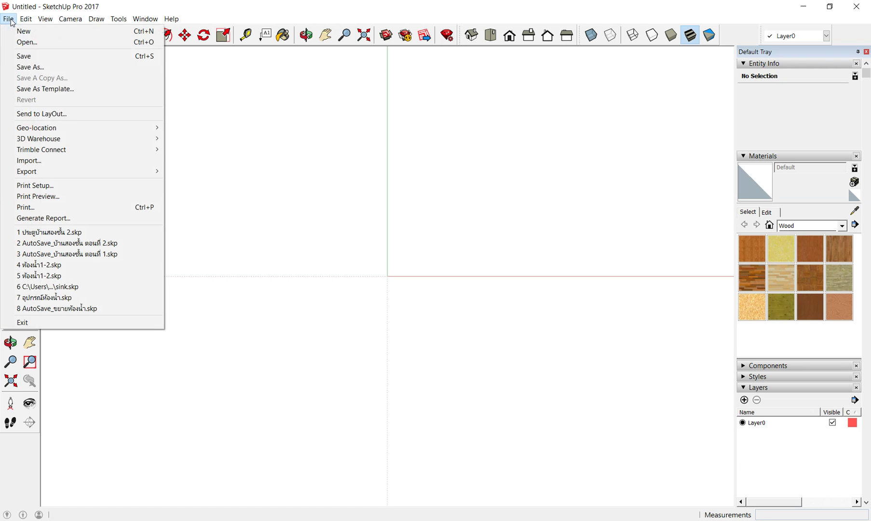
{"action": "left_click", "coordinate": [29, 160]}
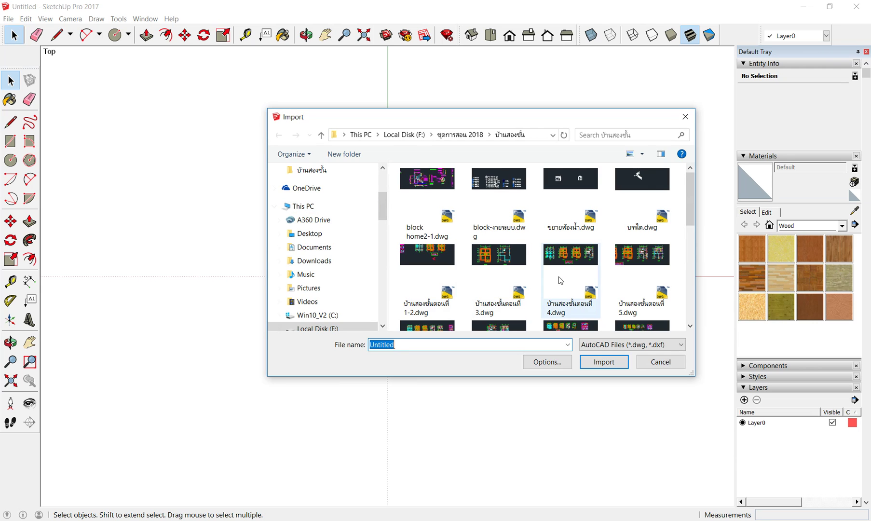
{"action": "left_click", "coordinate": [643, 195]}
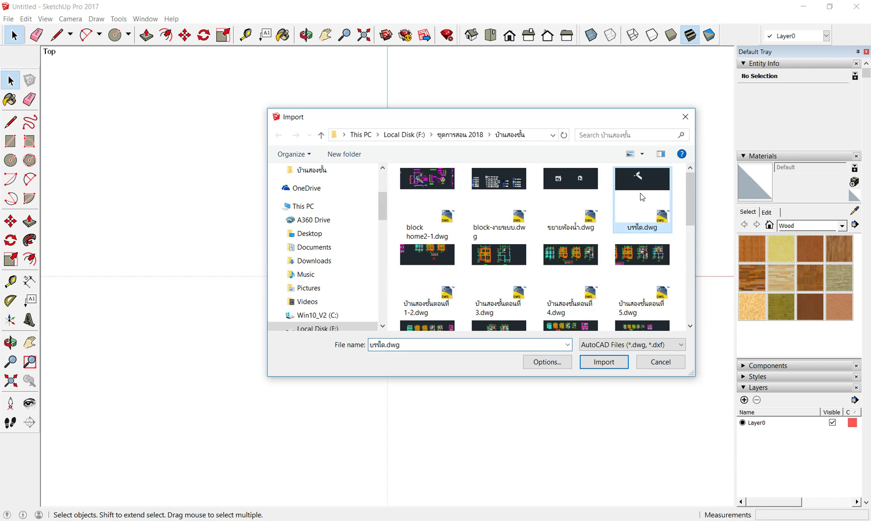
{"action": "left_click", "coordinate": [600, 365]}
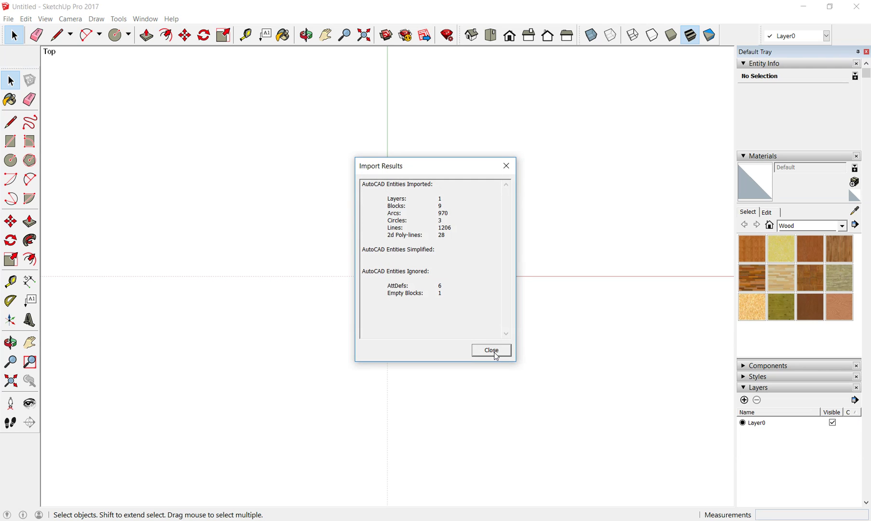
{"action": "left_click", "coordinate": [492, 351]}
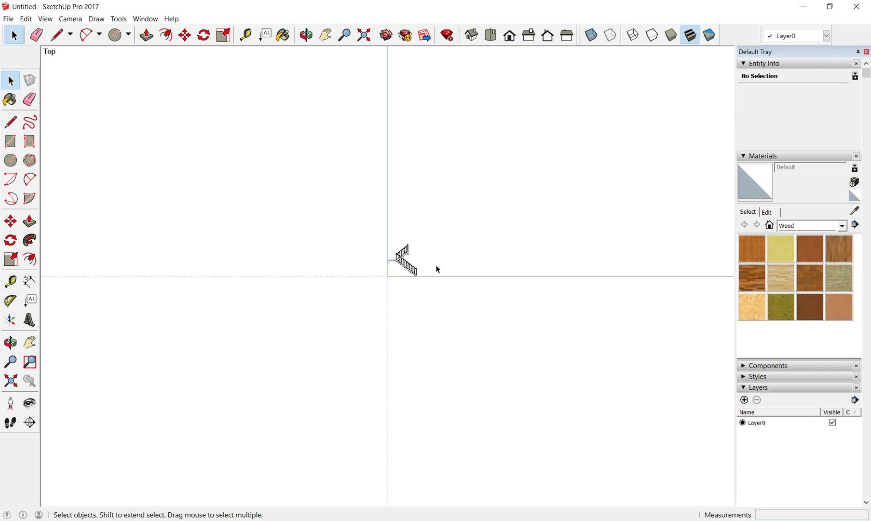
Step: Switch the camera to Parallel Projection
{"action": "scroll", "coordinate": [435, 265], "scroll_direction": "up", "scroll_amount": 2}
{"action": "scroll", "coordinate": [461, 275], "scroll_direction": "up", "scroll_amount": 2}
{"action": "scroll", "coordinate": [420, 260], "scroll_direction": "up", "scroll_amount": 2}
{"action": "scroll", "coordinate": [420, 260], "scroll_direction": "up", "scroll_amount": 3}
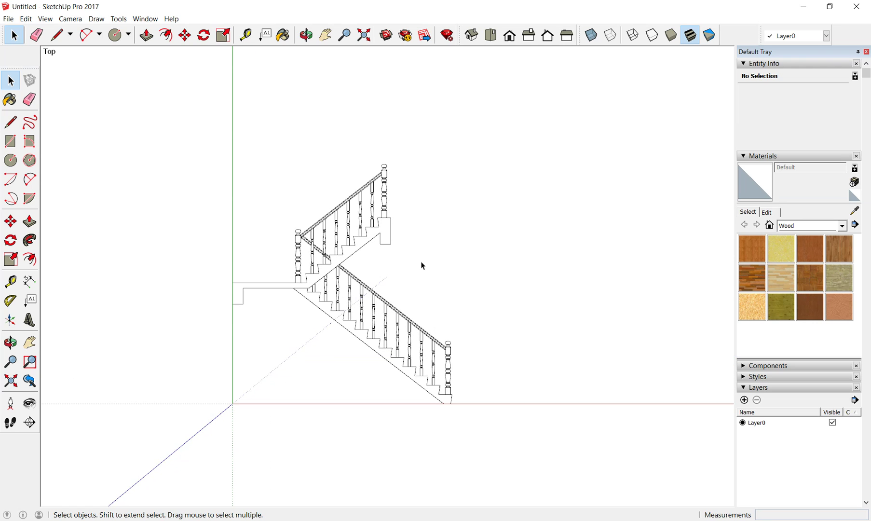
{"action": "left_click", "coordinate": [71, 19]}
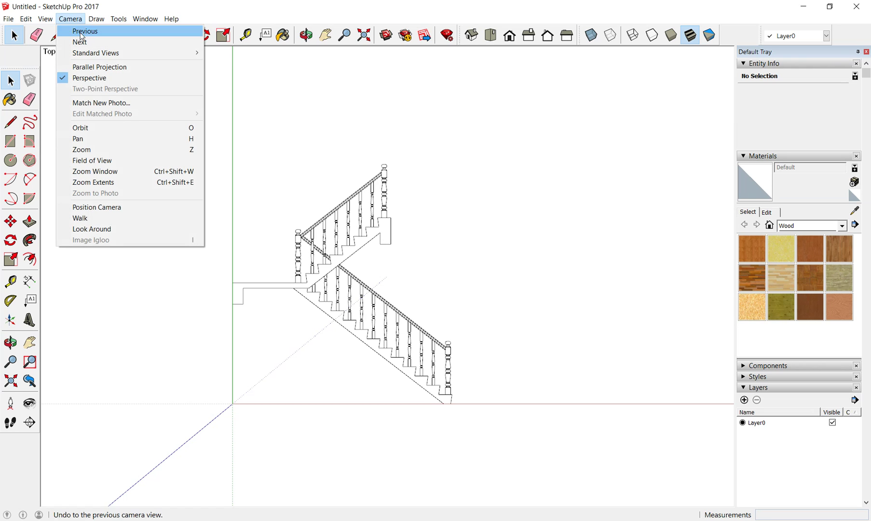
{"action": "left_click", "coordinate": [98, 68]}
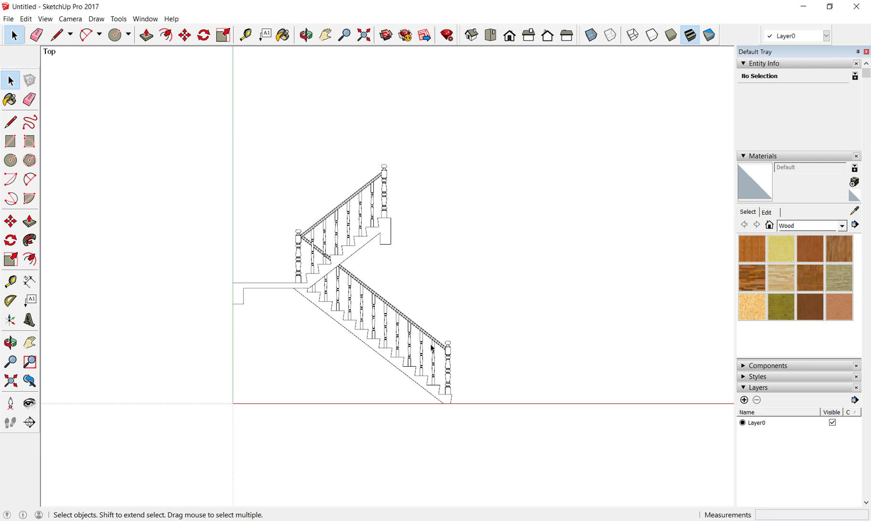
Step: Inspect the newel post edges up close, then crossing-select the entire staircase drawing
{"action": "scroll", "coordinate": [424, 362], "scroll_direction": "up", "scroll_amount": 3}
{"action": "scroll", "coordinate": [453, 410], "scroll_direction": "up", "scroll_amount": 1}
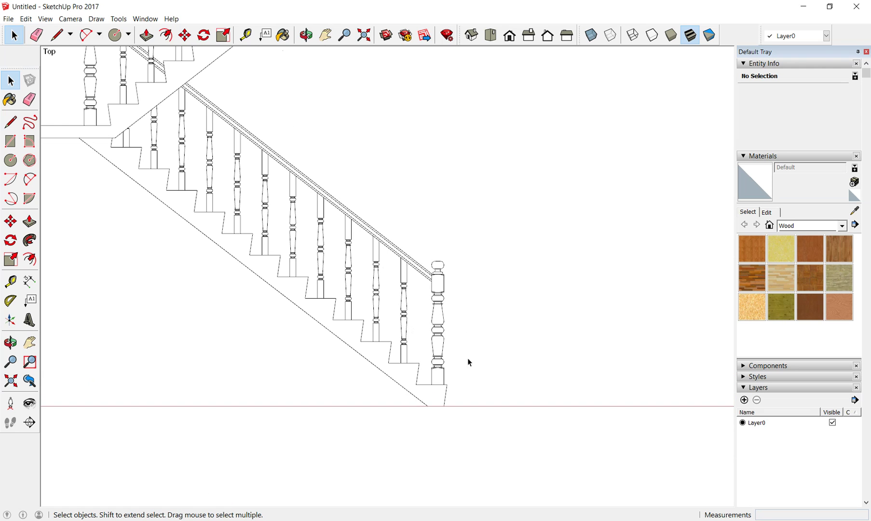
{"action": "scroll", "coordinate": [455, 315], "scroll_direction": "up", "scroll_amount": 1}
{"action": "scroll", "coordinate": [436, 233], "scroll_direction": "up", "scroll_amount": 1}
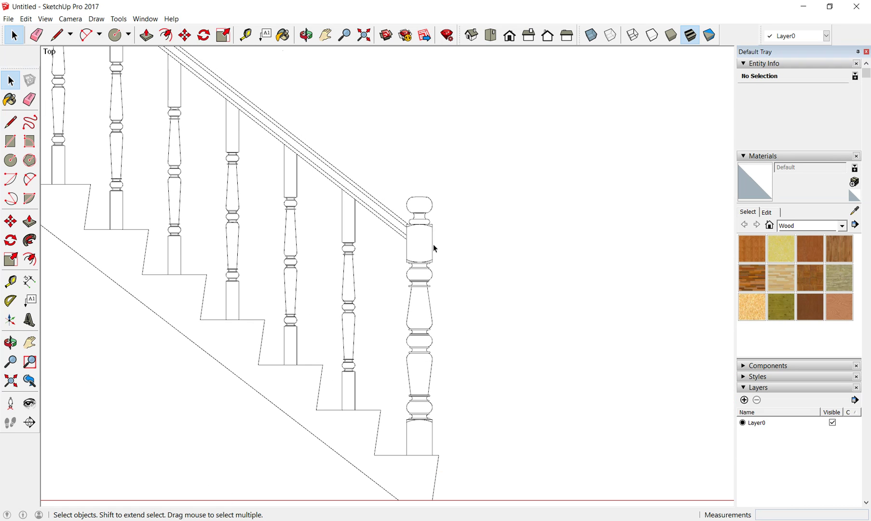
{"action": "left_click", "coordinate": [432, 245]}
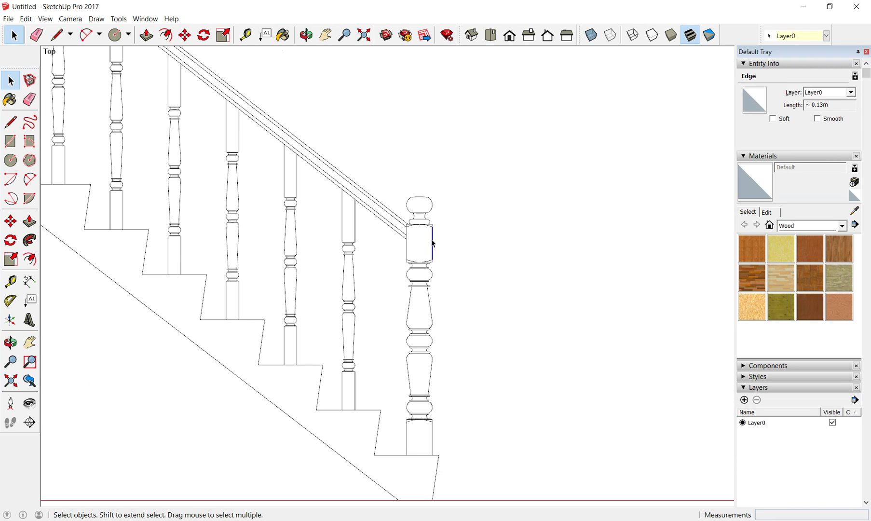
{"action": "left_click", "coordinate": [432, 211]}
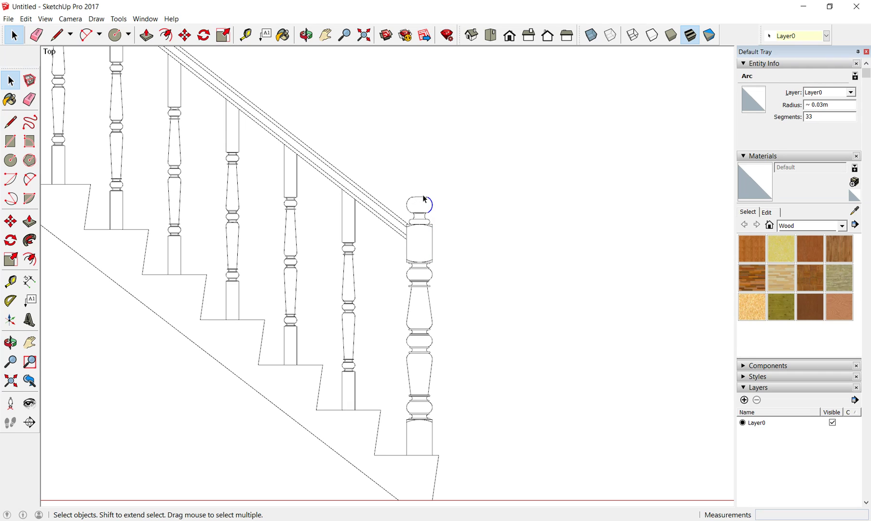
{"action": "scroll", "coordinate": [425, 202], "scroll_direction": "down", "scroll_amount": 3}
{"action": "scroll", "coordinate": [418, 203], "scroll_direction": "down", "scroll_amount": 3}
{"action": "scroll", "coordinate": [400, 307], "scroll_direction": "down", "scroll_amount": 3}
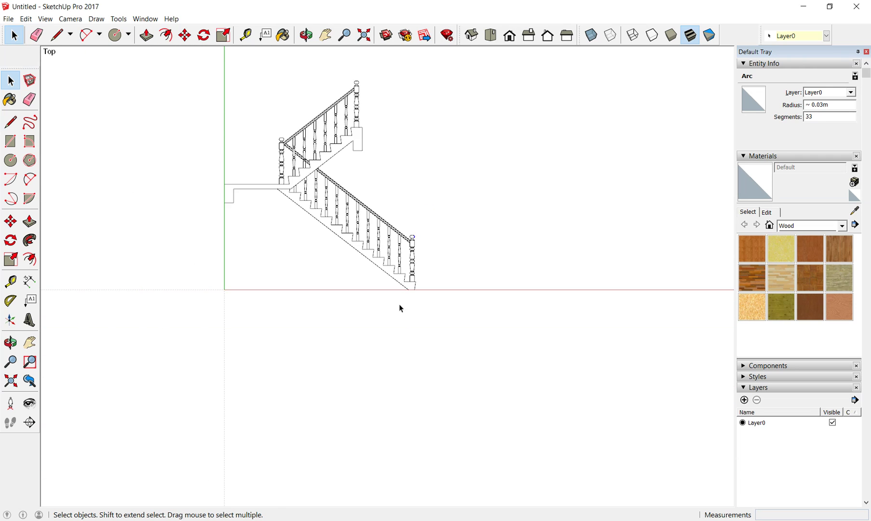
{"action": "scroll", "coordinate": [400, 307], "scroll_direction": "down", "scroll_amount": 2}
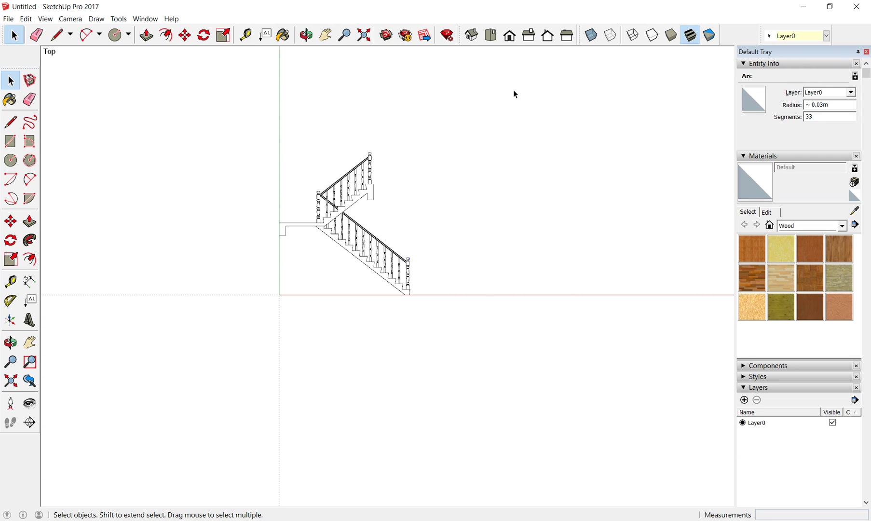
{"action": "mouse_move", "coordinate": [513, 90]}
{"action": "left_mouse_down"}
{"action": "mouse_move", "coordinate": [123, 374]}
{"action": "mouse_move", "coordinate": [134, 375]}
{"action": "left_mouse_up"}
Step: Make the 40208 selected staircase edges into a single group and verify it
{"action": "scroll", "coordinate": [343, 220], "scroll_direction": "up", "scroll_amount": 2}
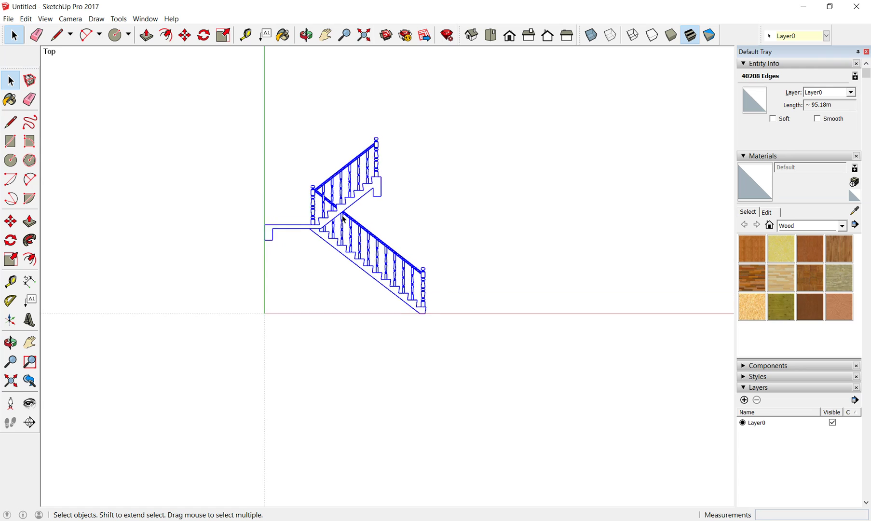
{"action": "scroll", "coordinate": [344, 218], "scroll_direction": "up", "scroll_amount": 3}
{"action": "scroll", "coordinate": [344, 218], "scroll_direction": "up", "scroll_amount": 3}
{"action": "scroll", "coordinate": [347, 213], "scroll_direction": "up", "scroll_amount": 1}
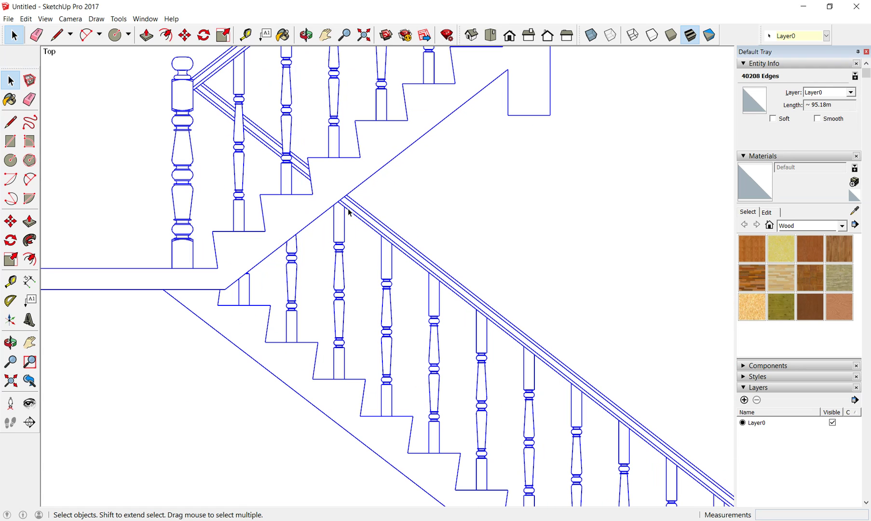
{"action": "right_click", "coordinate": [348, 212]}
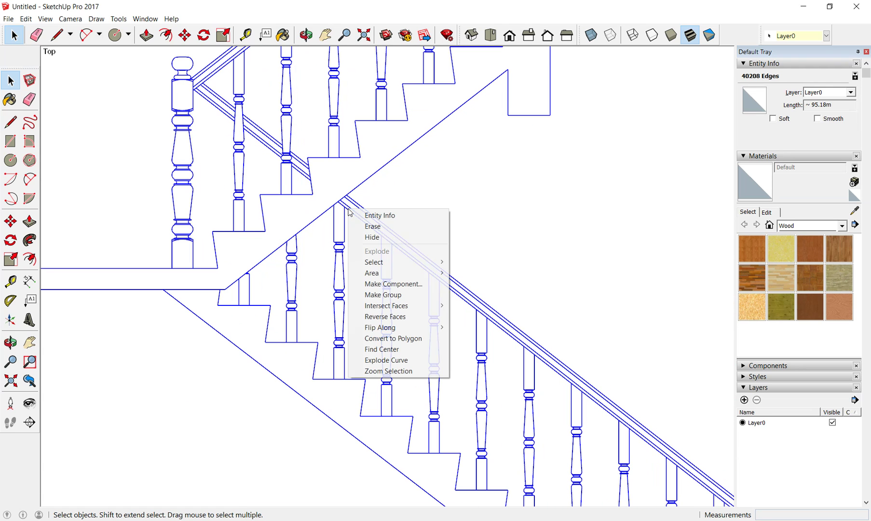
{"action": "left_click", "coordinate": [385, 294]}
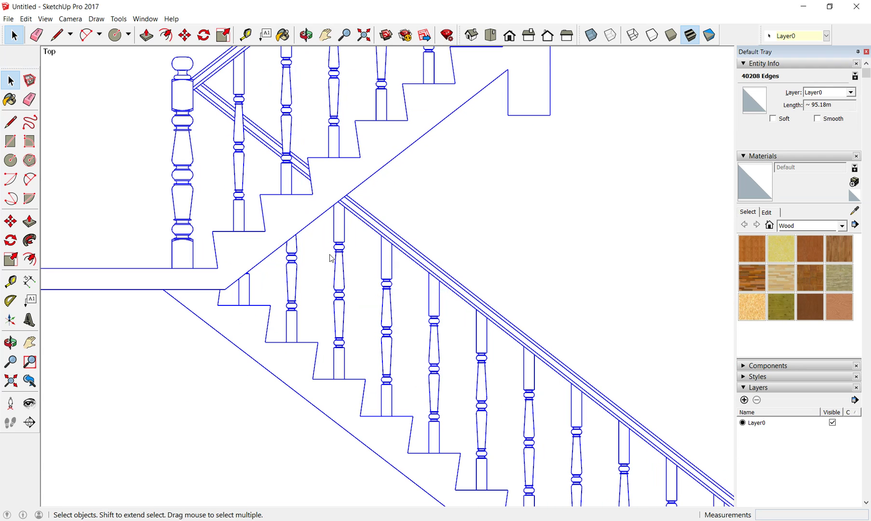
{"action": "left_click", "coordinate": [348, 288]}
{"action": "scroll", "coordinate": [343, 288], "scroll_direction": "down", "scroll_amount": 2}
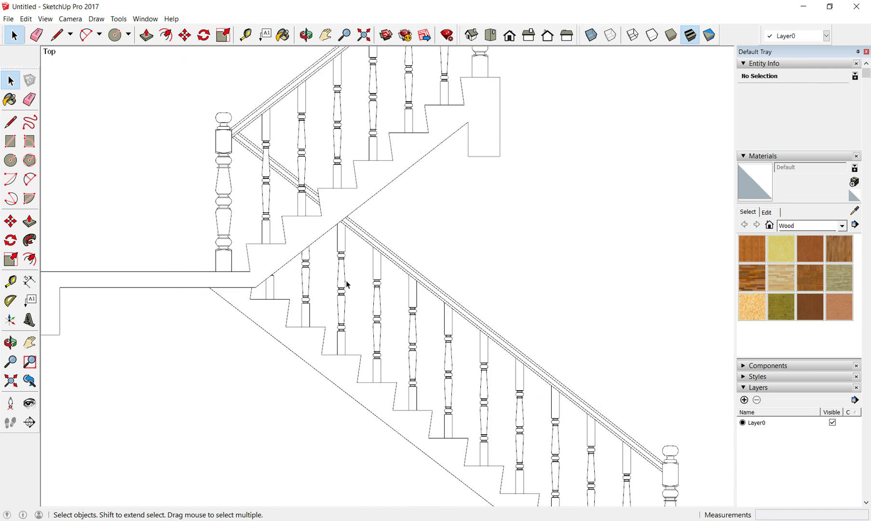
{"action": "scroll", "coordinate": [344, 284], "scroll_direction": "down", "scroll_amount": 3}
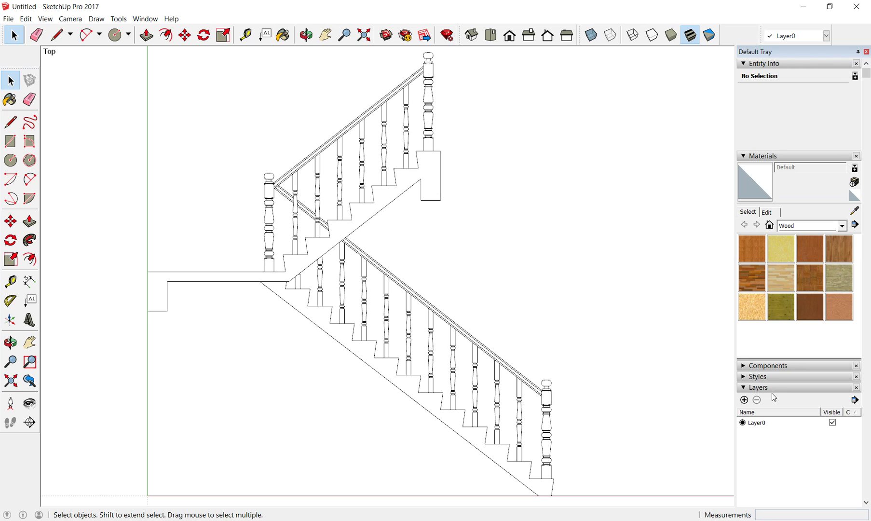
{"action": "left_click", "coordinate": [454, 350]}
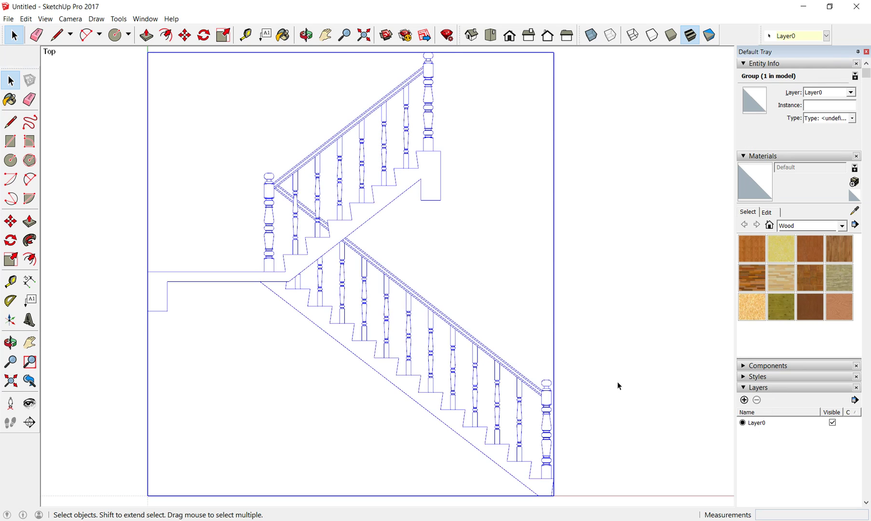
{"action": "left_click", "coordinate": [389, 282]}
{"action": "scroll", "coordinate": [389, 282], "scroll_direction": "down", "scroll_amount": 1}
Step: Add two layers named ชั้นส่วนบรรได 1 and ชั้นส่วนบรรได 2
{"action": "scroll", "coordinate": [606, 418], "scroll_direction": "up", "scroll_amount": 2}
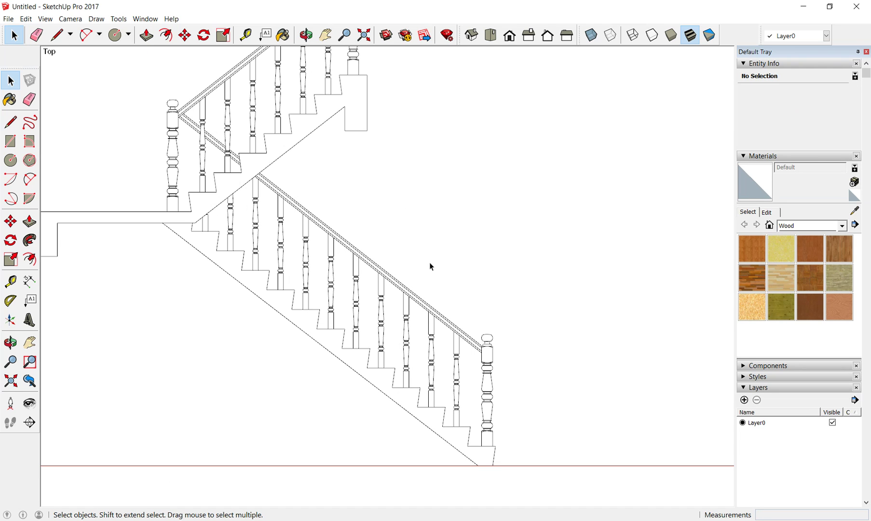
{"action": "left_click", "coordinate": [744, 399]}
{"action": "key", "text": "BackSpace"}
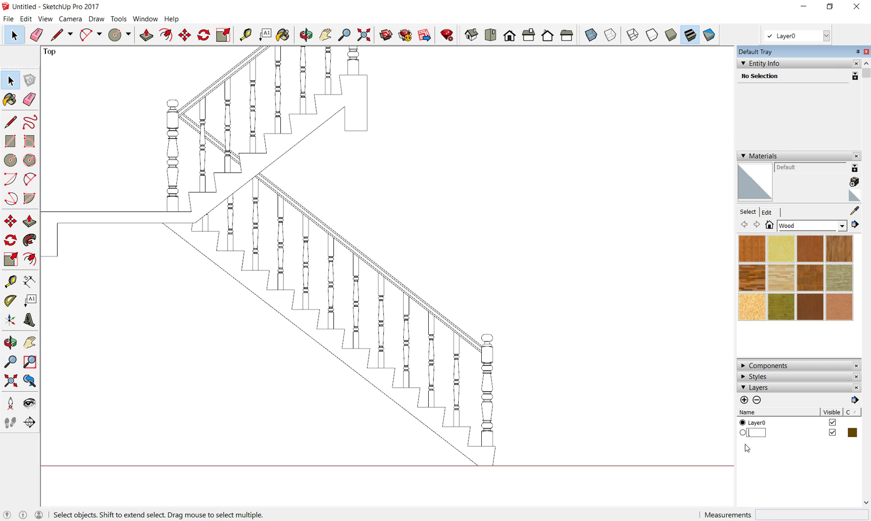
{"action": "type", "text": "a"}
{"action": "type", "text": "ส่วน"}
{"action": "type", "text": "บ"}
{"action": "type", "text": "รร"}
{"action": "type", "text": "ได"}
{"action": "type", "text": " 1"}
{"action": "left_click", "coordinate": [744, 399]}
{"action": "type", "text": "ชั"}
{"action": "type", "text": "ส่วน"}
{"action": "type", "text": "บรรไ"}
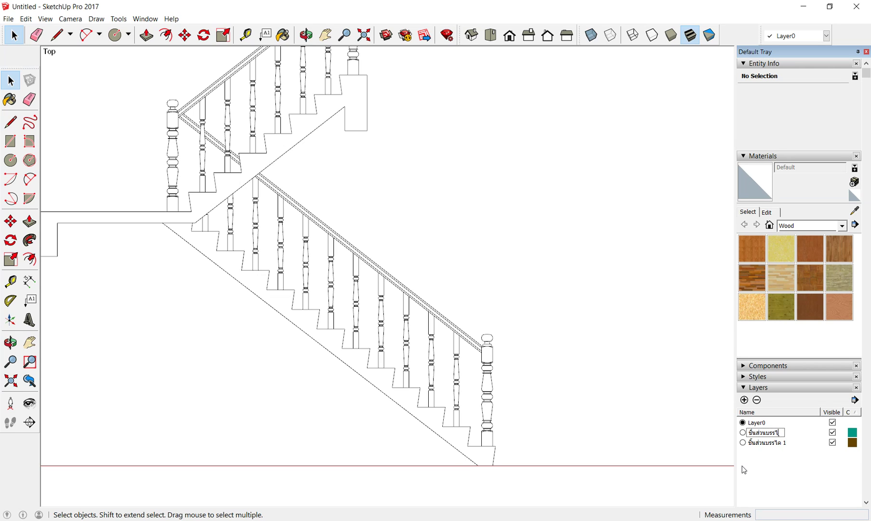
{"action": "type", "text": "ด"}
{"action": "type", "text": " 2"}
Step: Commit the second layer name, then orbit the staircase into a tilted view
{"action": "left_click", "coordinate": [741, 465]}
{"action": "scroll", "coordinate": [536, 423], "scroll_direction": "up", "scroll_amount": 2}
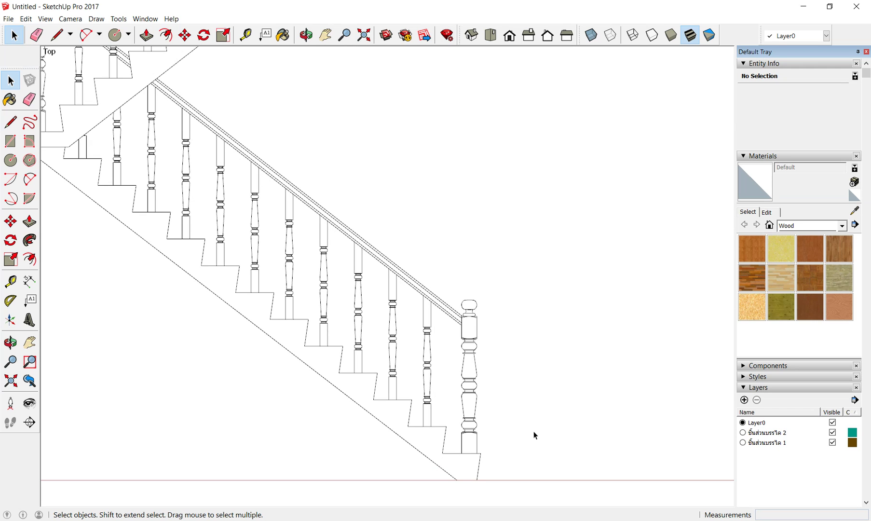
{"action": "scroll", "coordinate": [501, 467], "scroll_direction": "up", "scroll_amount": 2}
{"action": "scroll", "coordinate": [493, 440], "scroll_direction": "up", "scroll_amount": 2}
{"action": "scroll", "coordinate": [493, 439], "scroll_direction": "up", "scroll_amount": 2}
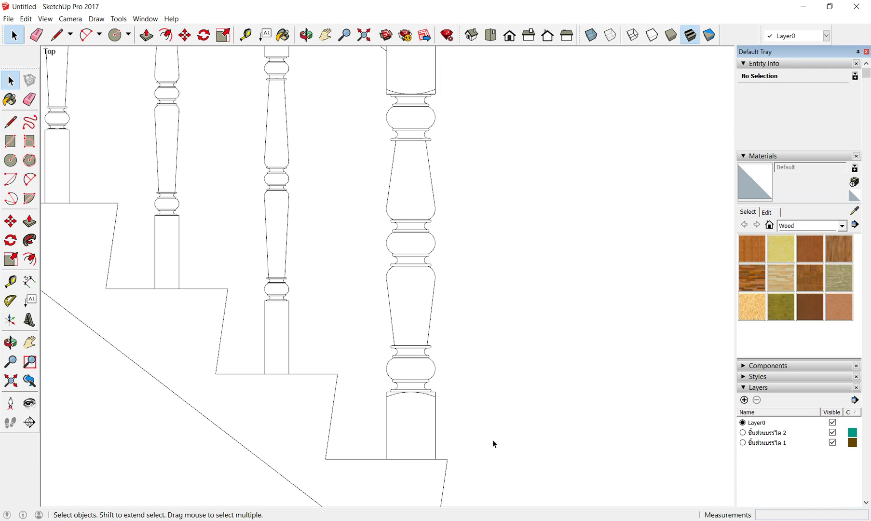
{"action": "mouse_move", "coordinate": [414, 312]}
{"action": "middle_mouse_down"}
{"action": "mouse_move", "coordinate": [371, 370]}
{"action": "mouse_move", "coordinate": [482, 410]}
{"action": "mouse_move", "coordinate": [315, 350]}
{"action": "mouse_move", "coordinate": [592, 397]}
{"action": "mouse_move", "coordinate": [214, 305]}
{"action": "mouse_move", "coordinate": [499, 366]}
{"action": "mouse_move", "coordinate": [466, 316]}
{"action": "mouse_move", "coordinate": [389, 265]}
{"action": "middle_mouse_up"}
{"action": "scroll", "coordinate": [394, 193], "scroll_direction": "up", "scroll_amount": 3}
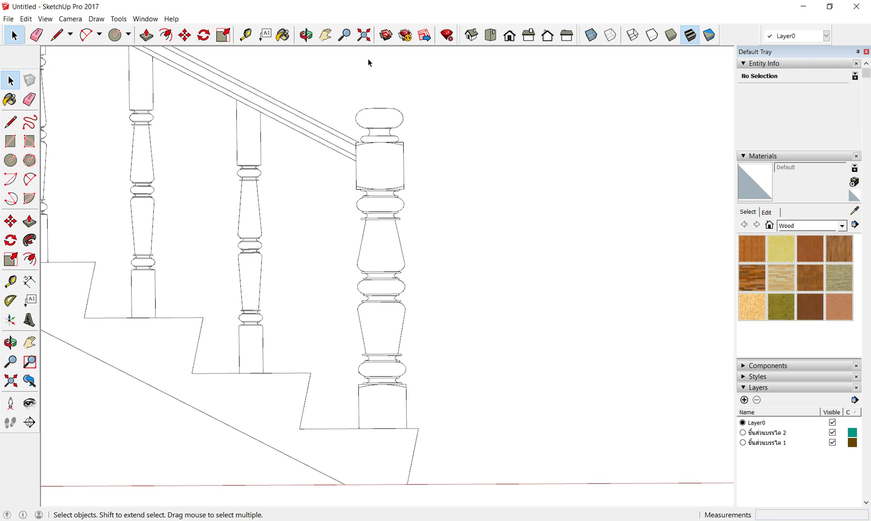
Step: Return to Top view and zoom in on the newel post's top knob
{"action": "left_click", "coordinate": [501, 36]}
{"action": "scroll", "coordinate": [419, 337], "scroll_direction": "down", "scroll_amount": 2}
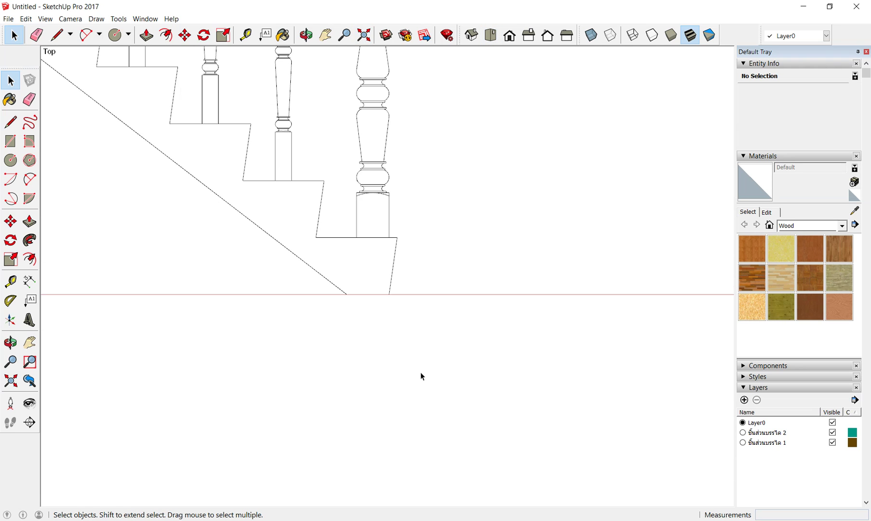
{"action": "scroll", "coordinate": [421, 378], "scroll_direction": "down", "scroll_amount": 2}
{"action": "scroll", "coordinate": [399, 102], "scroll_direction": "up", "scroll_amount": 1}
{"action": "scroll", "coordinate": [399, 125], "scroll_direction": "up", "scroll_amount": 2}
{"action": "scroll", "coordinate": [399, 142], "scroll_direction": "up", "scroll_amount": 2}
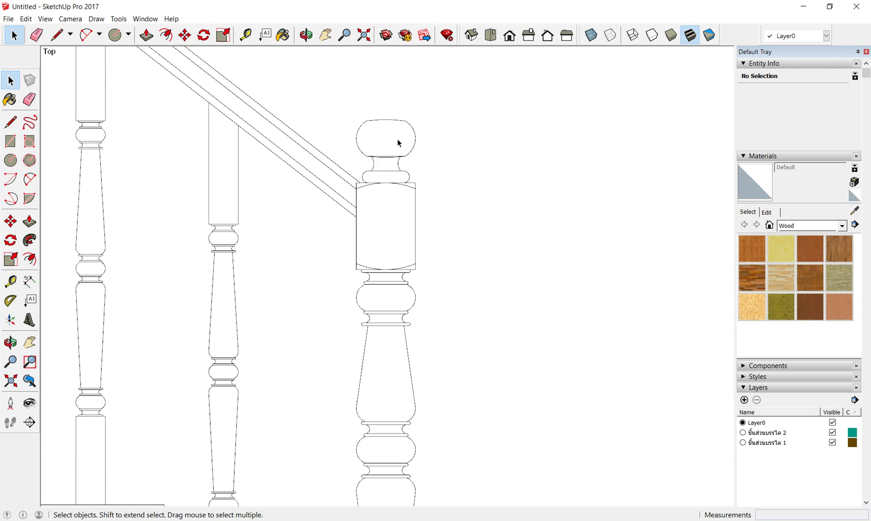
{"action": "scroll", "coordinate": [399, 147], "scroll_direction": "up", "scroll_amount": 2}
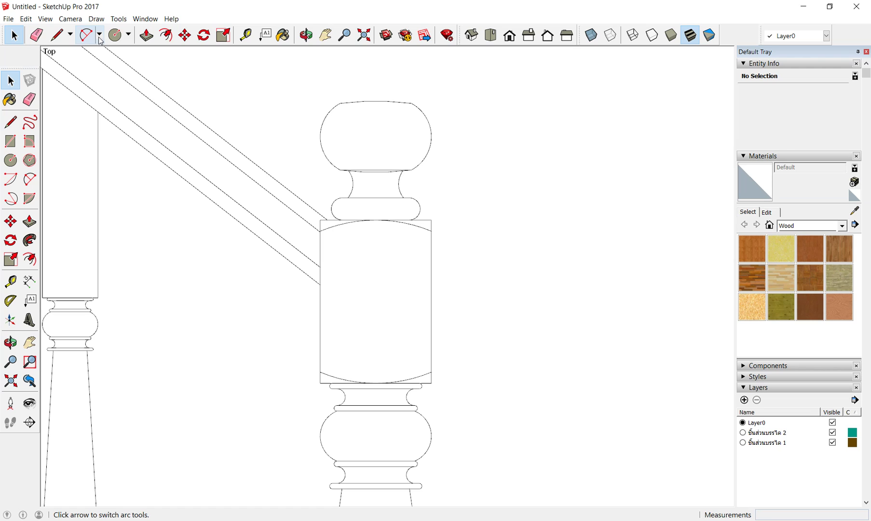
{"action": "scroll", "coordinate": [394, 103], "scroll_direction": "up", "scroll_amount": 1}
{"action": "scroll", "coordinate": [392, 98], "scroll_direction": "up", "scroll_amount": 2}
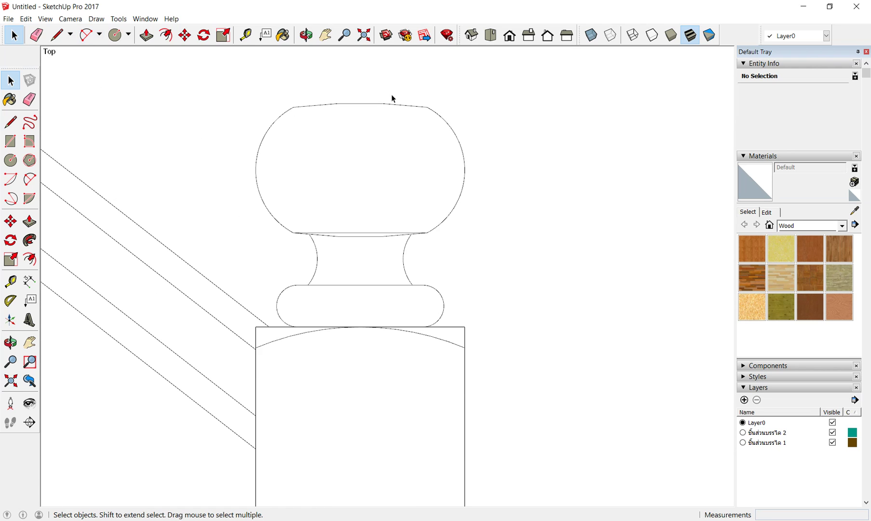
{"action": "scroll", "coordinate": [391, 95], "scroll_direction": "up", "scroll_amount": 2}
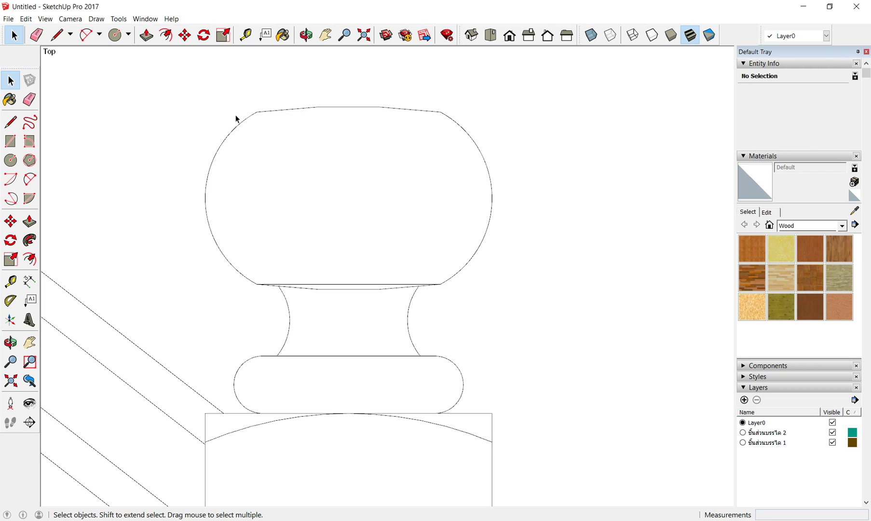
Step: Draw a two-point arc across the top of the newel knob
{"action": "left_click", "coordinate": [101, 39]}
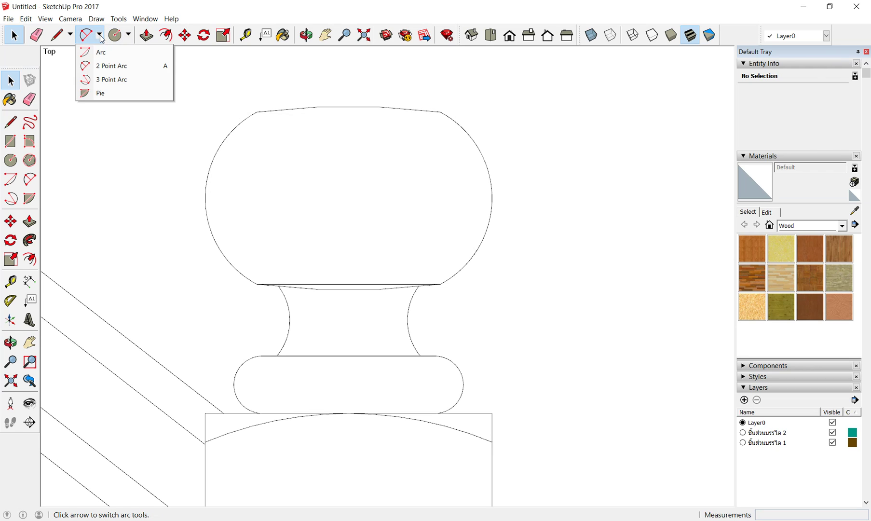
{"action": "left_click", "coordinate": [95, 66]}
{"action": "left_click", "coordinate": [257, 112]}
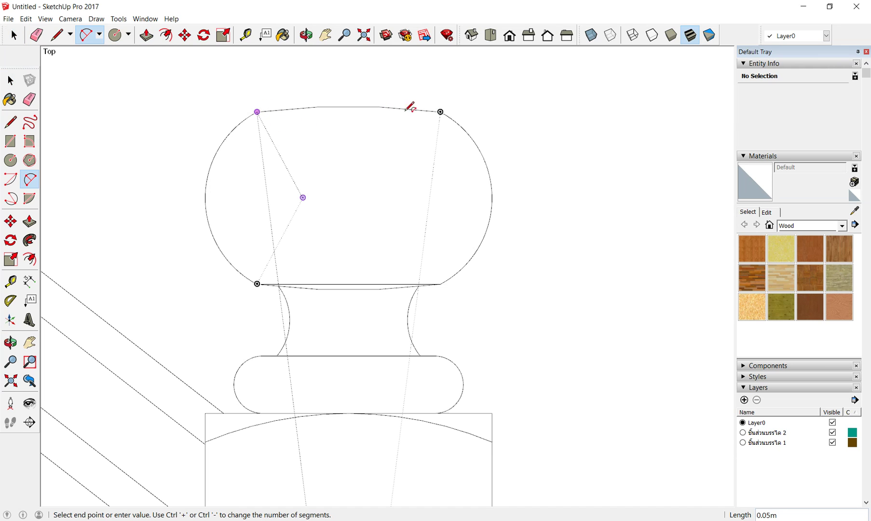
{"action": "left_click", "coordinate": [440, 112]}
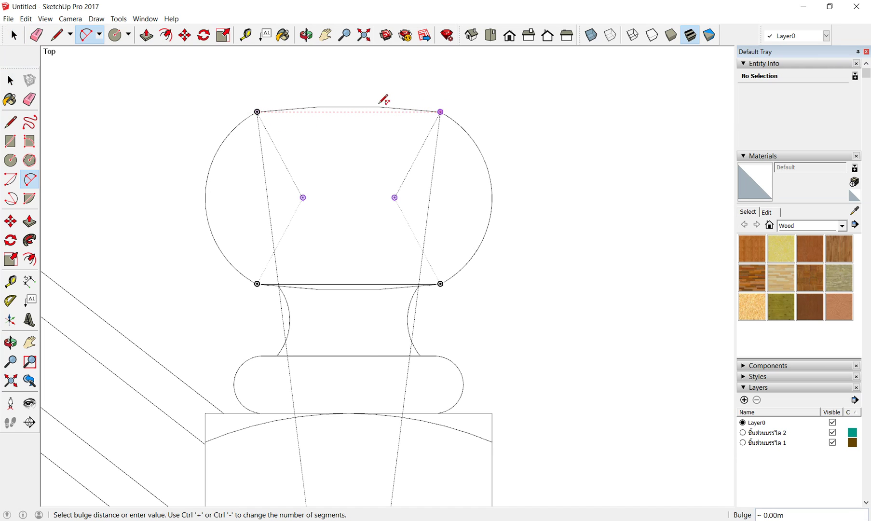
{"action": "left_click", "coordinate": [354, 102]}
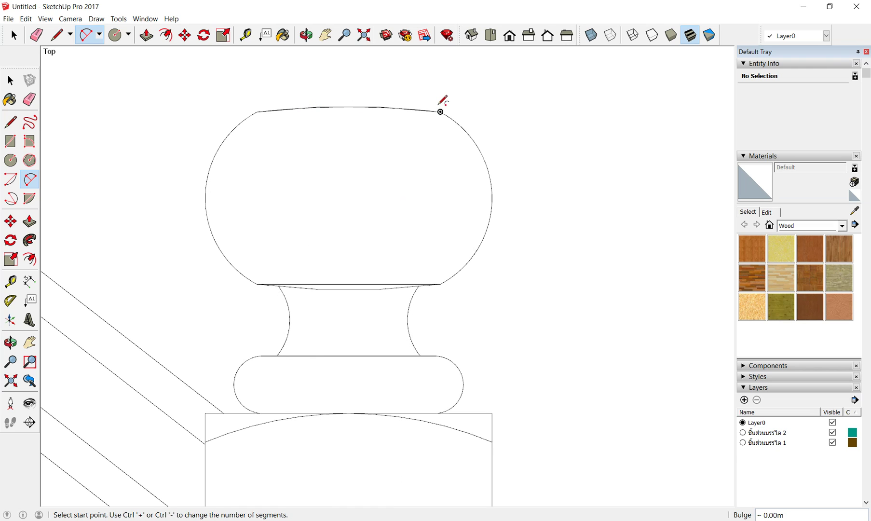
Step: Trace two-point arcs along the bulb's left and right curved sides
{"action": "left_click", "coordinate": [257, 112]}
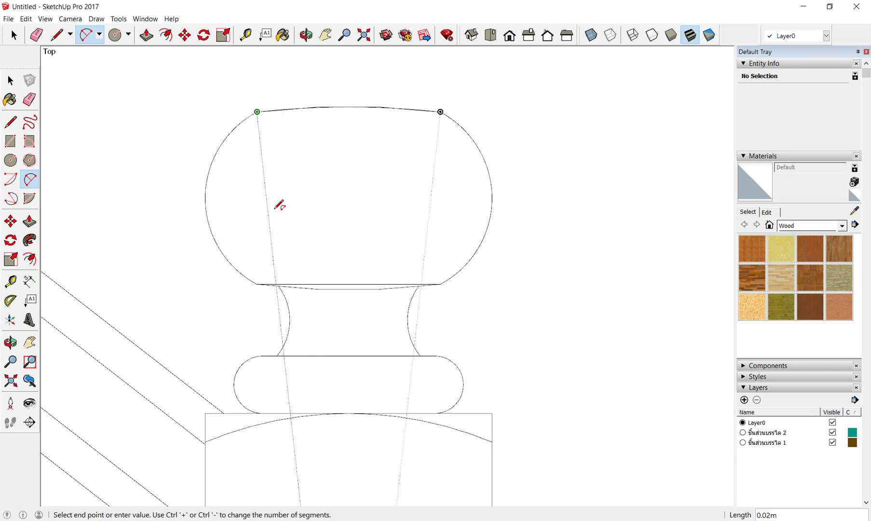
{"action": "left_click", "coordinate": [258, 284]}
{"action": "left_click", "coordinate": [206, 197]}
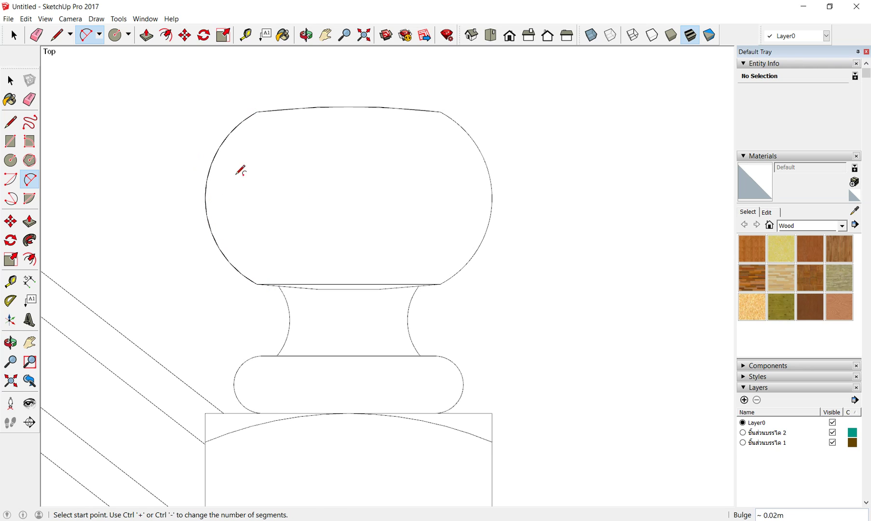
{"action": "left_click", "coordinate": [441, 112]}
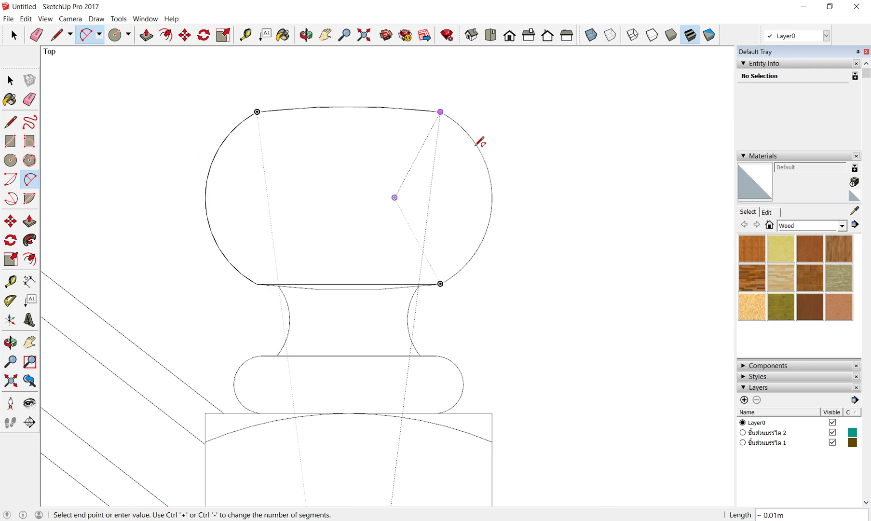
{"action": "left_click", "coordinate": [441, 283]}
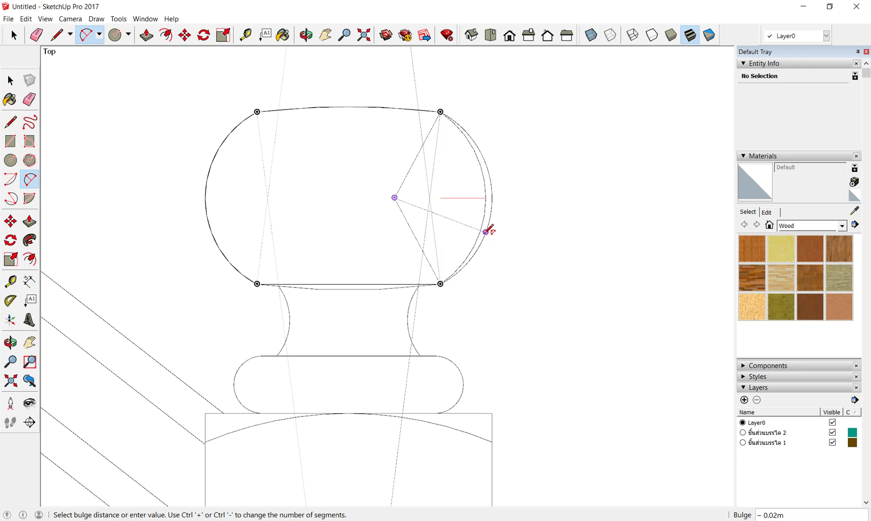
{"action": "left_click", "coordinate": [492, 197]}
{"action": "scroll", "coordinate": [409, 266], "scroll_direction": "up", "scroll_amount": 2}
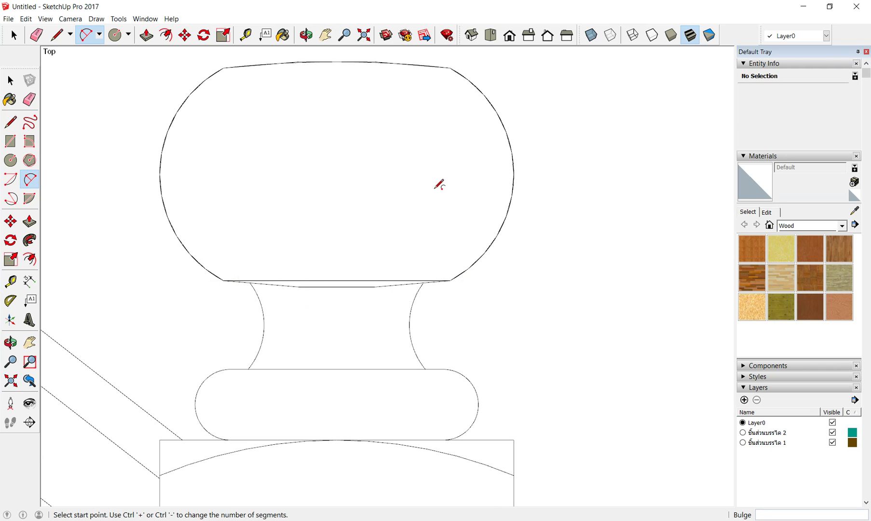
{"action": "scroll", "coordinate": [437, 176], "scroll_direction": "down", "scroll_amount": 1}
{"action": "scroll", "coordinate": [413, 248], "scroll_direction": "up", "scroll_amount": 1}
Step: Trace the neck's left and right curves with 2 Point Arcs matching their bulges
{"action": "scroll", "coordinate": [266, 275], "scroll_direction": "up", "scroll_amount": 2}
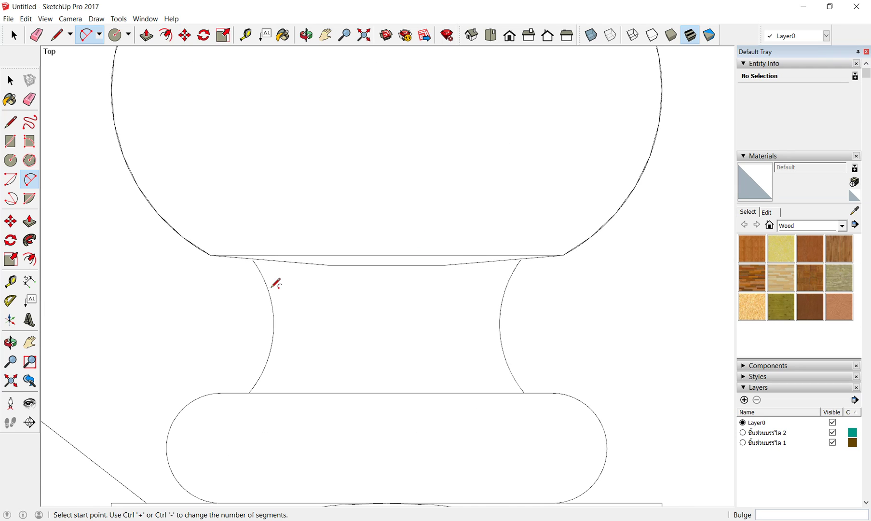
{"action": "scroll", "coordinate": [294, 251], "scroll_direction": "up", "scroll_amount": 1}
{"action": "scroll", "coordinate": [294, 241], "scroll_direction": "down", "scroll_amount": 1}
{"action": "scroll", "coordinate": [294, 217], "scroll_direction": "up", "scroll_amount": 1}
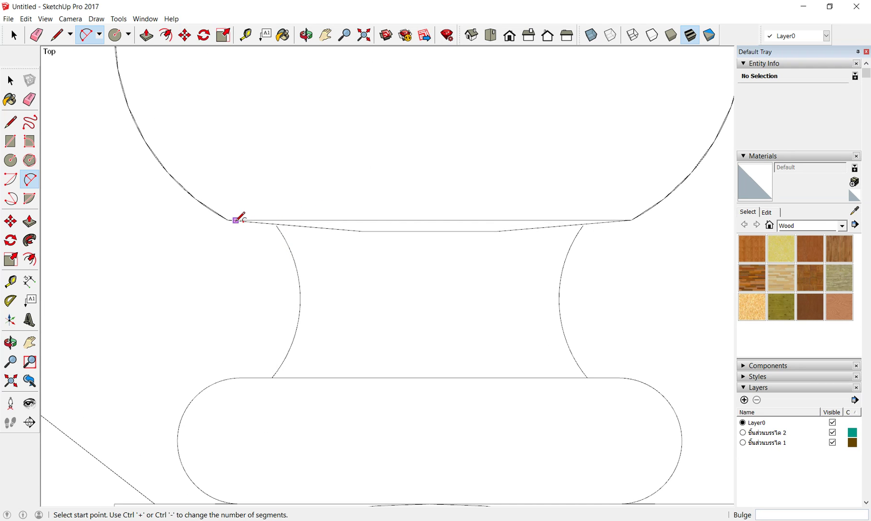
{"action": "left_click", "coordinate": [276, 224]}
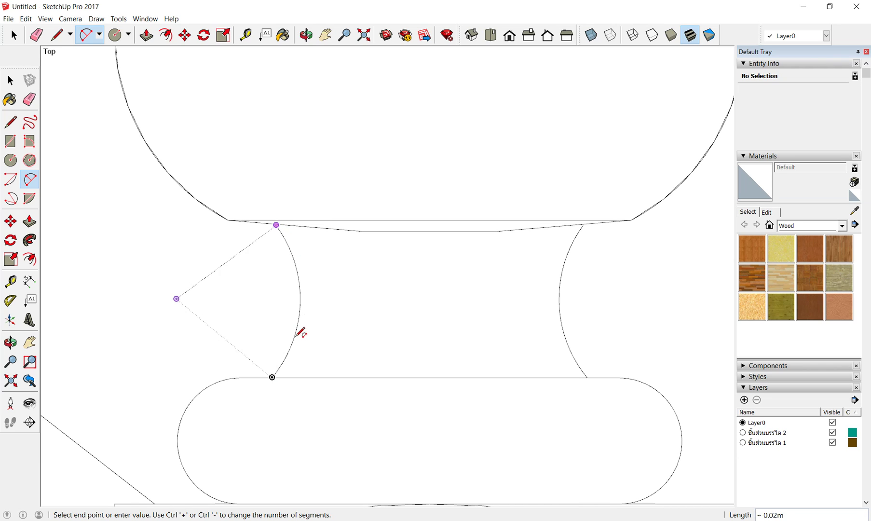
{"action": "scroll", "coordinate": [274, 376], "scroll_direction": "up", "scroll_amount": 1}
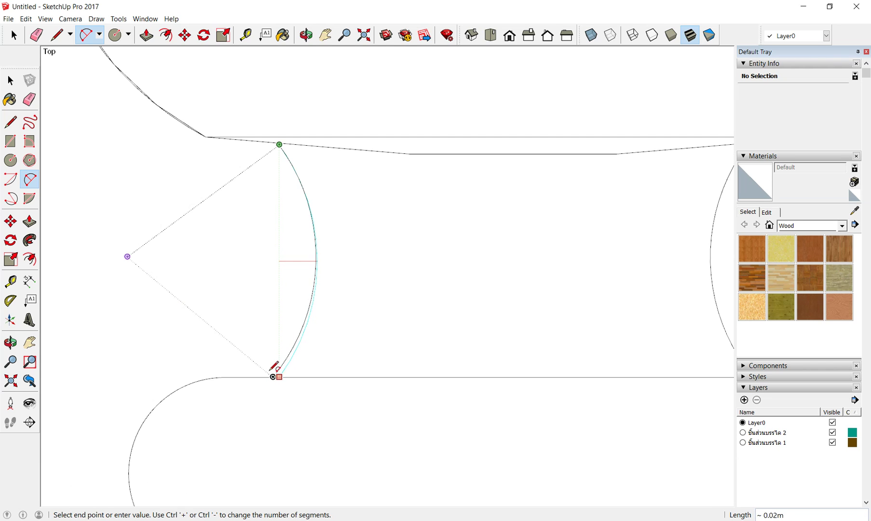
{"action": "left_click", "coordinate": [274, 376]}
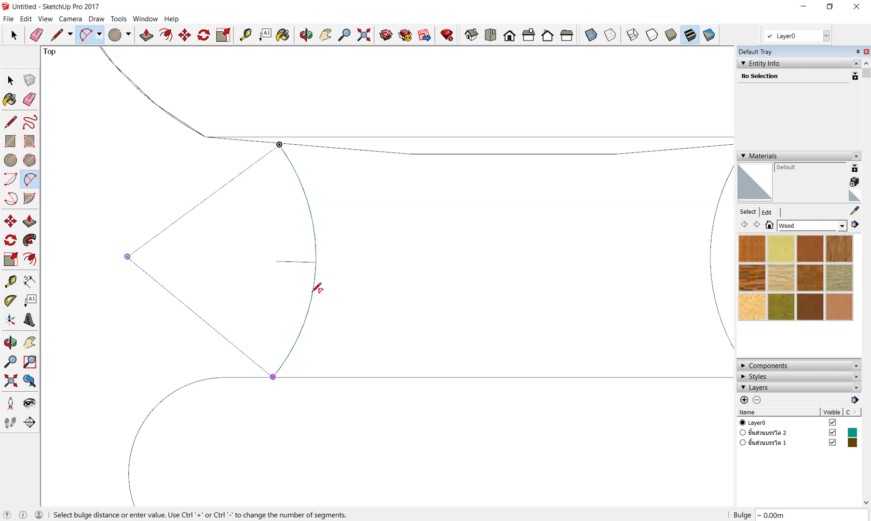
{"action": "left_click", "coordinate": [317, 256]}
{"action": "scroll", "coordinate": [219, 242], "scroll_direction": "down", "scroll_amount": 2}
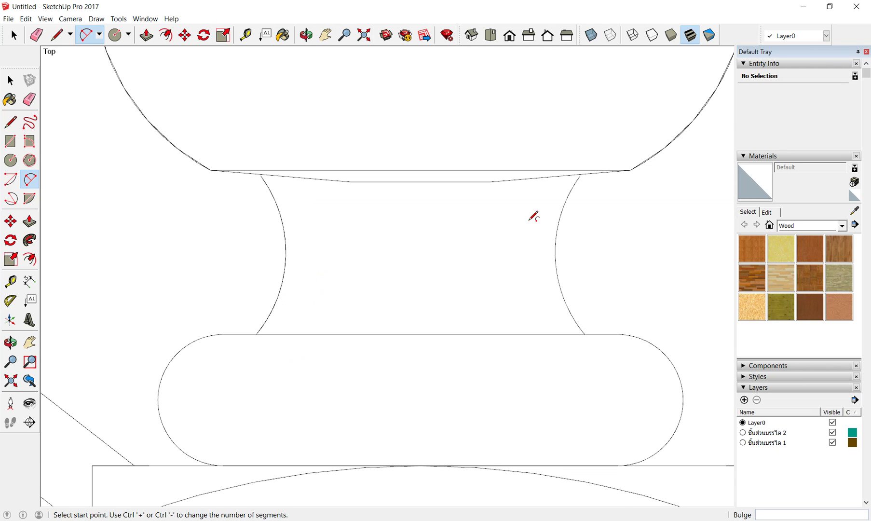
{"action": "left_click", "coordinate": [580, 176]}
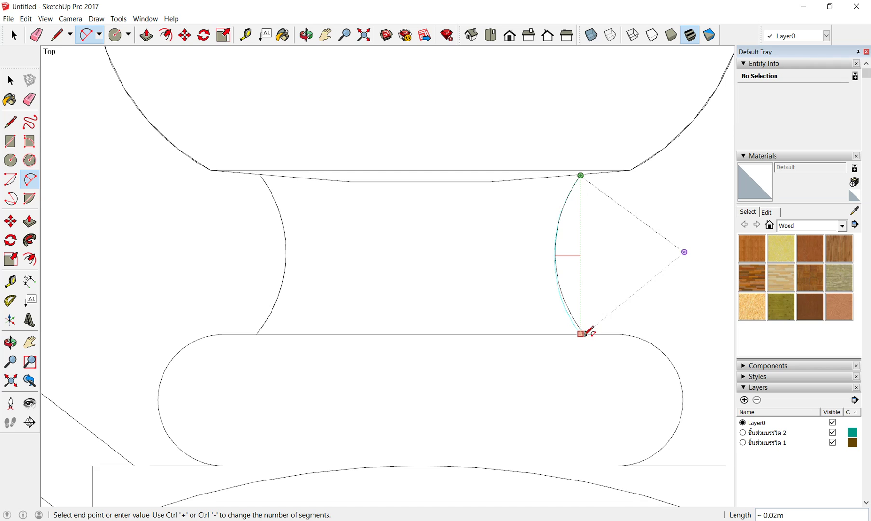
{"action": "scroll", "coordinate": [589, 331], "scroll_direction": "up", "scroll_amount": 1}
{"action": "scroll", "coordinate": [586, 333], "scroll_direction": "up", "scroll_amount": 1}
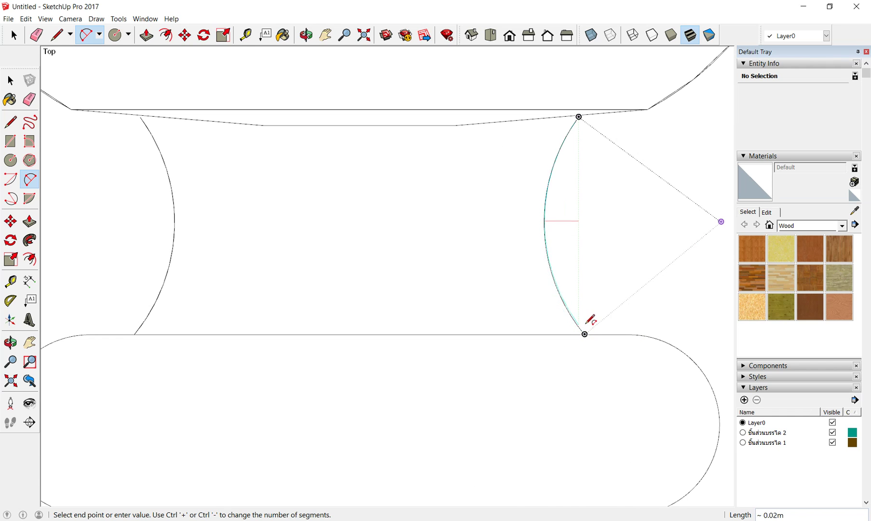
{"action": "left_click", "coordinate": [585, 334]}
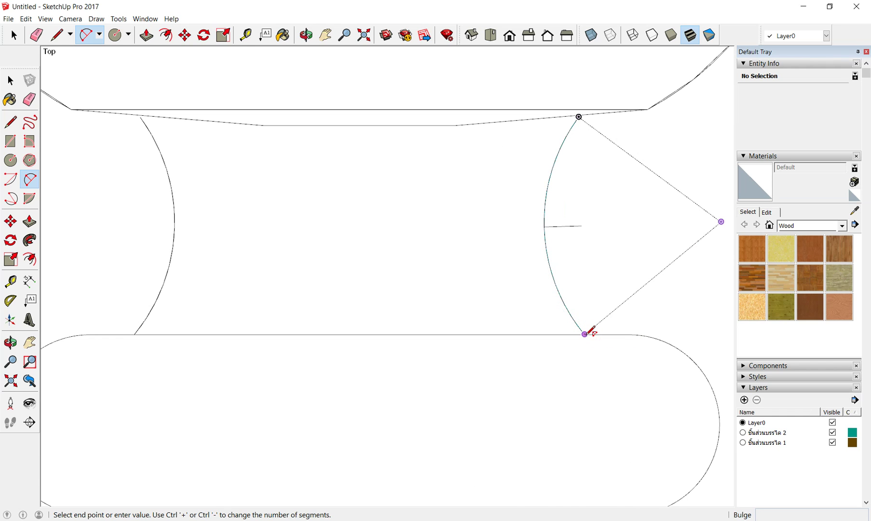
{"action": "left_click", "coordinate": [543, 225]}
Step: Trace the ring's left and right semicircular ends with new arcs
{"action": "scroll", "coordinate": [542, 224], "scroll_direction": "down", "scroll_amount": 3}
{"action": "scroll", "coordinate": [581, 136], "scroll_direction": "up", "scroll_amount": 1}
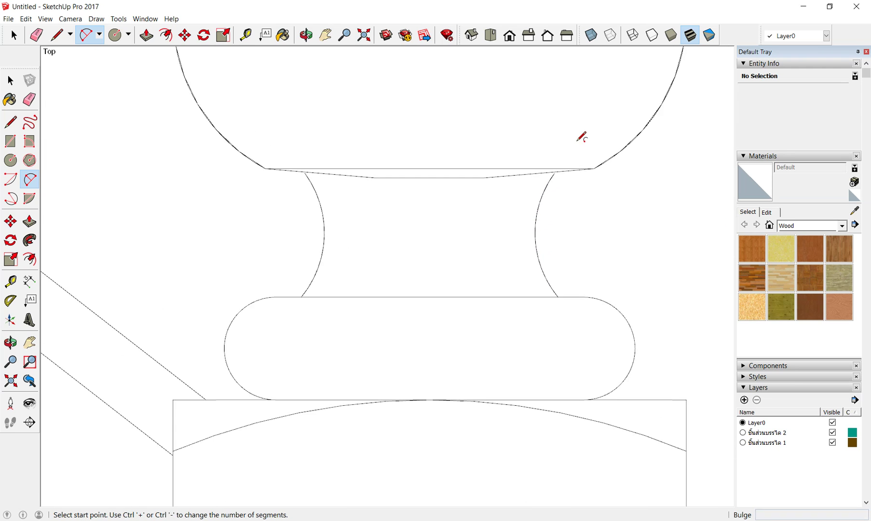
{"action": "scroll", "coordinate": [579, 171], "scroll_direction": "up", "scroll_amount": 2}
{"action": "scroll", "coordinate": [575, 176], "scroll_direction": "up", "scroll_amount": 2}
{"action": "scroll", "coordinate": [576, 174], "scroll_direction": "down", "scroll_amount": 2}
{"action": "scroll", "coordinate": [529, 155], "scroll_direction": "down", "scroll_amount": 1}
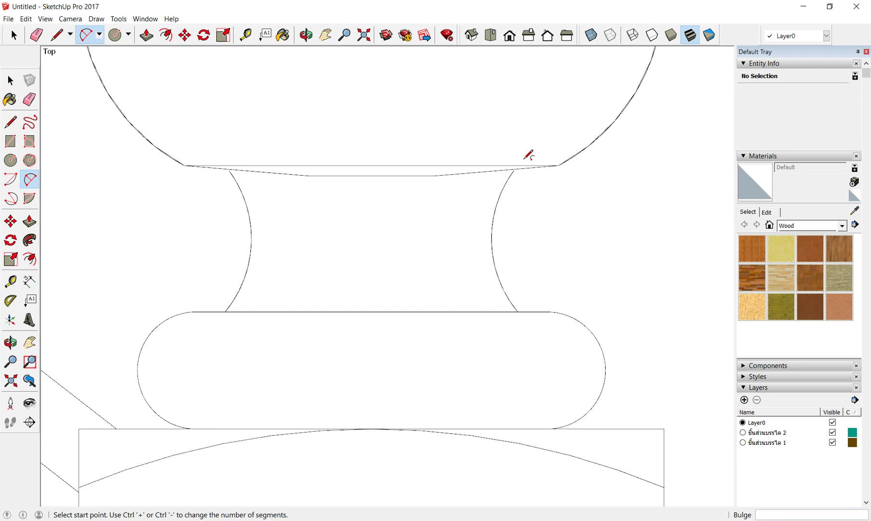
{"action": "scroll", "coordinate": [235, 229], "scroll_direction": "up", "scroll_amount": 1}
{"action": "scroll", "coordinate": [278, 154], "scroll_direction": "down", "scroll_amount": 1}
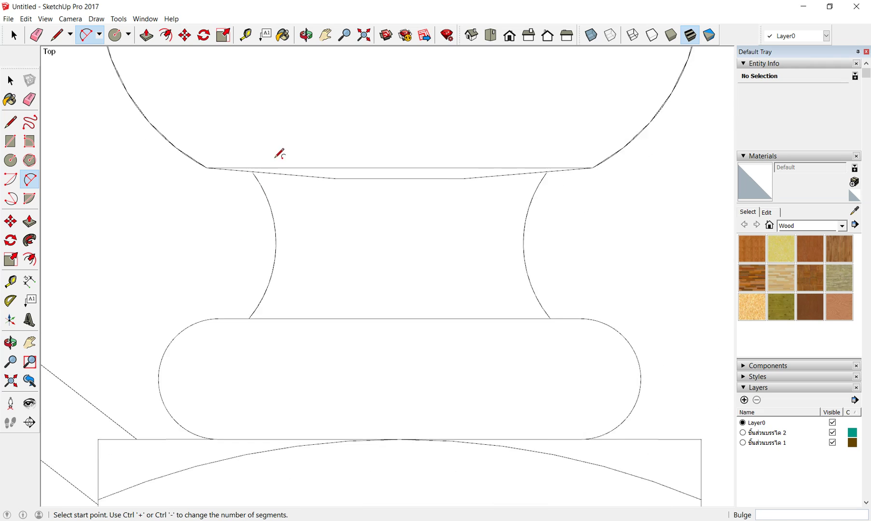
{"action": "scroll", "coordinate": [278, 153], "scroll_direction": "down", "scroll_amount": 1}
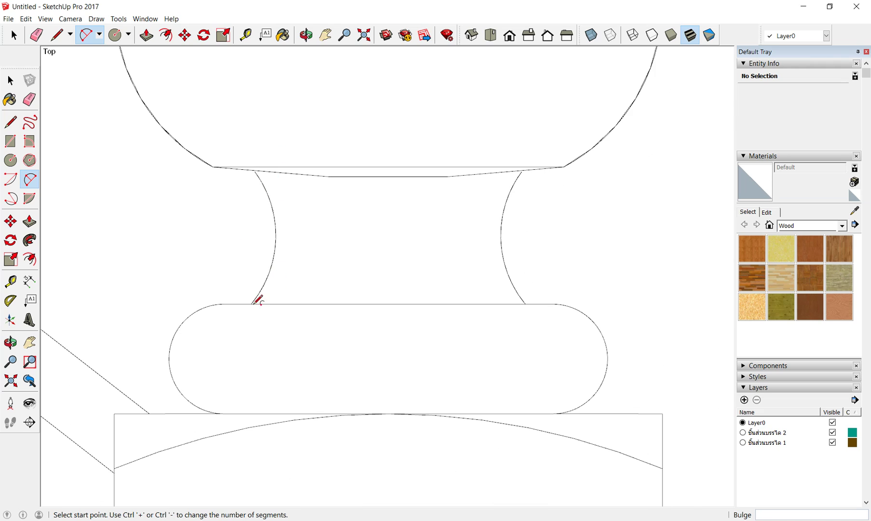
{"action": "left_click", "coordinate": [221, 304]}
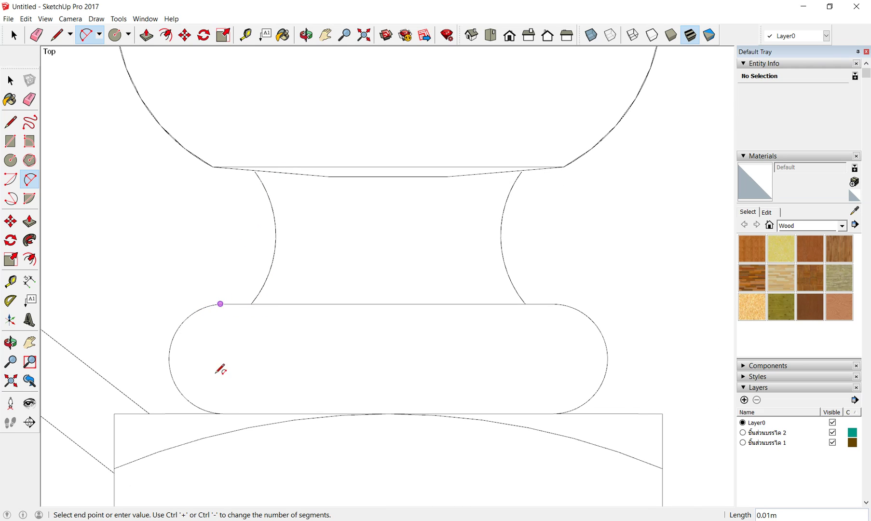
{"action": "left_click", "coordinate": [221, 413]}
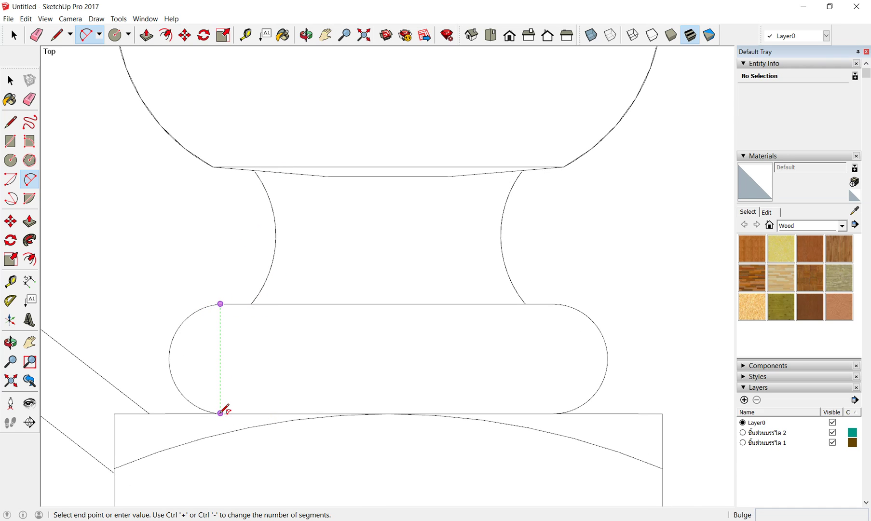
{"action": "left_click", "coordinate": [170, 358]}
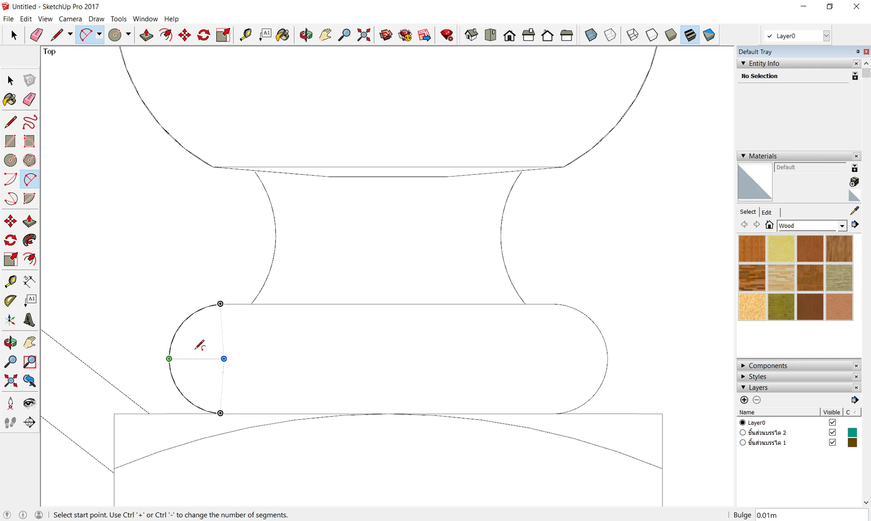
{"action": "left_click", "coordinate": [558, 303]}
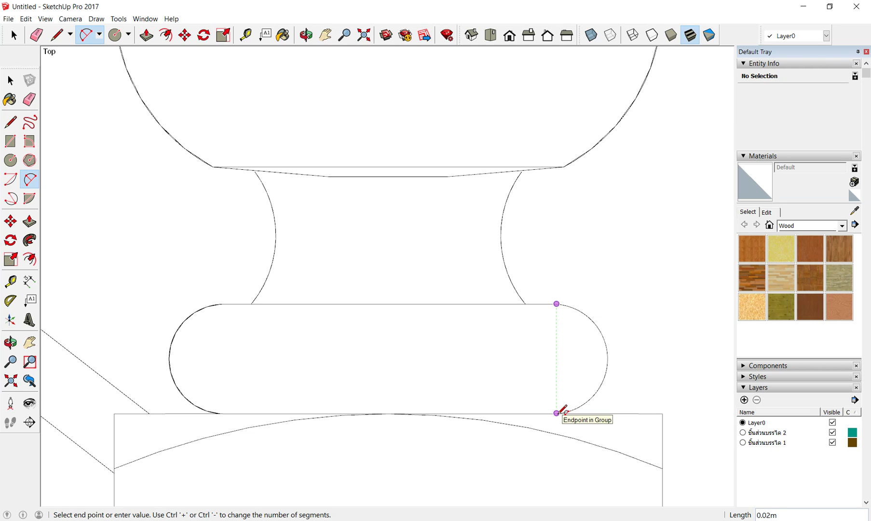
{"action": "left_click", "coordinate": [557, 413]}
{"action": "left_click", "coordinate": [610, 357]}
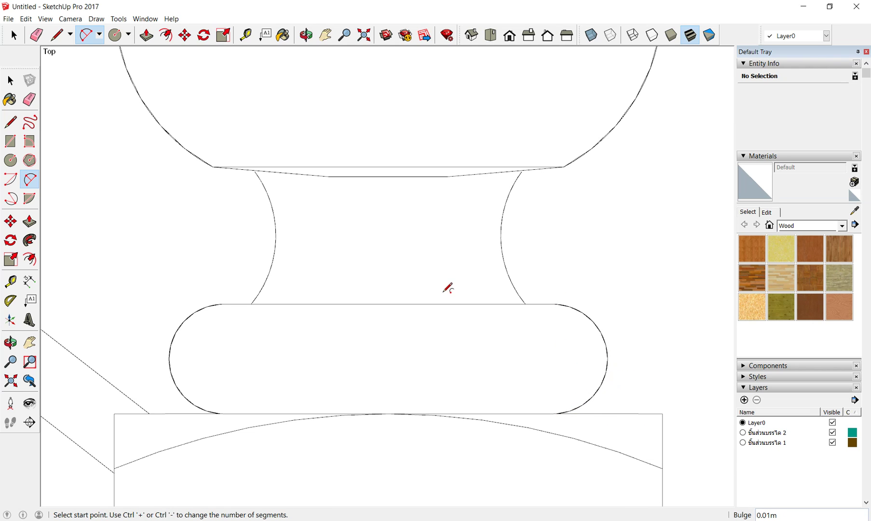
{"action": "scroll", "coordinate": [447, 287], "scroll_direction": "down", "scroll_amount": 1}
{"action": "scroll", "coordinate": [436, 282], "scroll_direction": "down", "scroll_amount": 2}
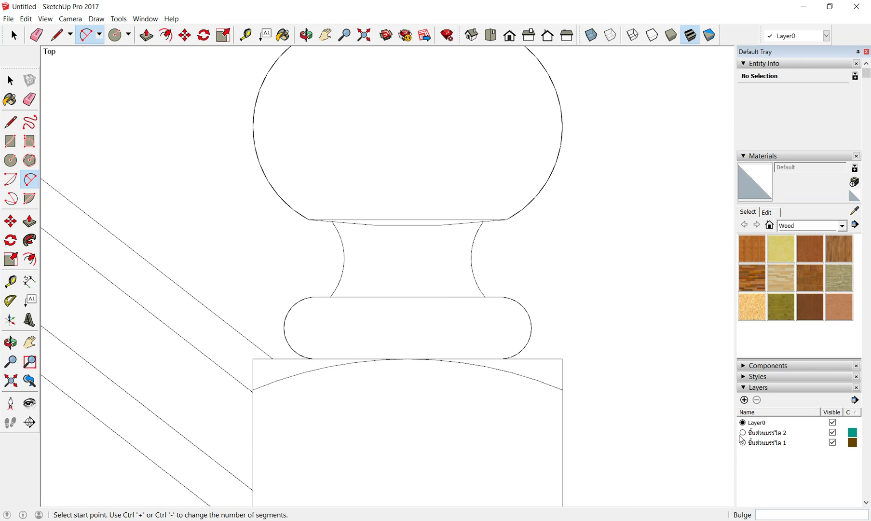
{"action": "scroll", "coordinate": [423, 322], "scroll_direction": "down", "scroll_amount": 1}
Step: Put the profile edges on profile layer 1, make layer 2 current, and hide Layer0
{"action": "left_click", "coordinate": [13, 35]}
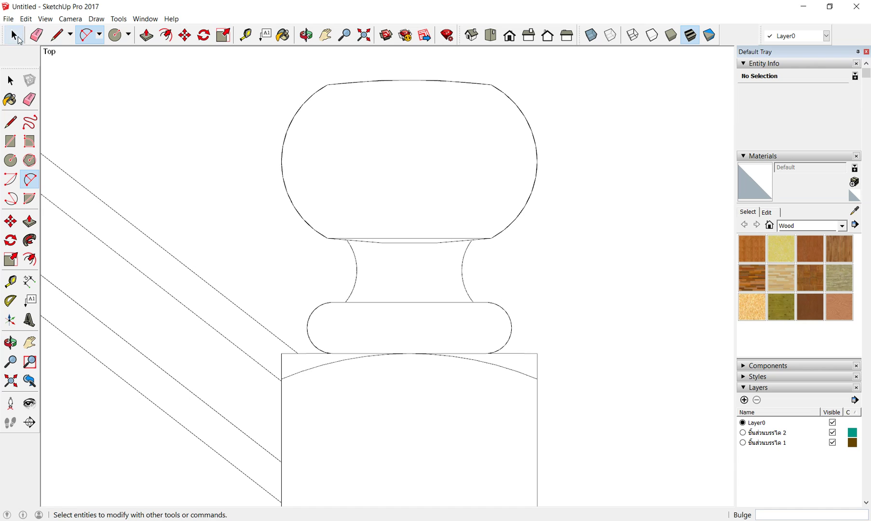
{"action": "scroll", "coordinate": [230, 120], "scroll_direction": "down", "scroll_amount": 1}
{"action": "mouse_move", "coordinate": [235, 71]}
{"action": "left_mouse_down"}
{"action": "mouse_move", "coordinate": [495, 229]}
{"action": "mouse_move", "coordinate": [552, 353]}
{"action": "left_mouse_up"}
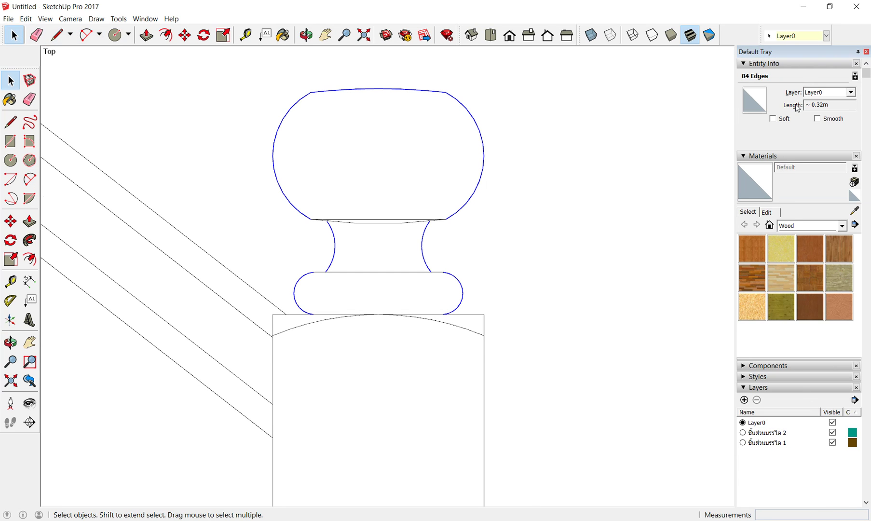
{"action": "left_click", "coordinate": [826, 35]}
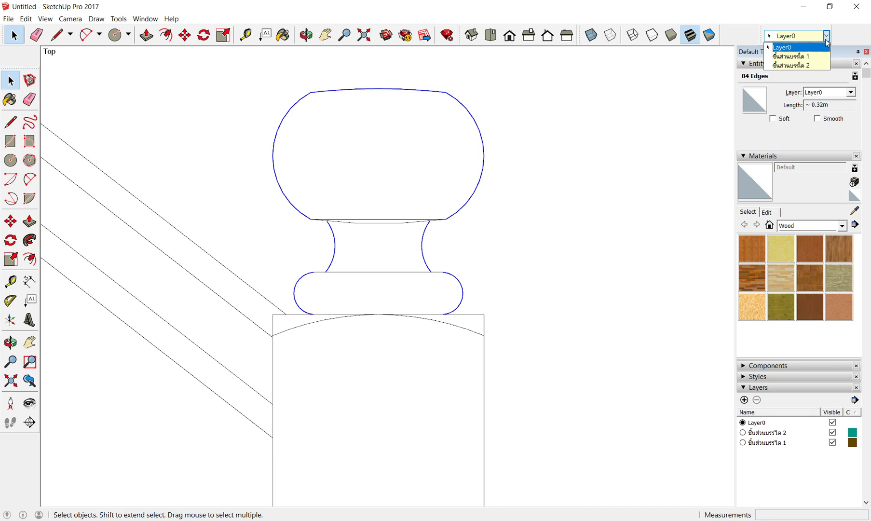
{"action": "left_click", "coordinate": [801, 59]}
{"action": "left_click", "coordinate": [561, 282]}
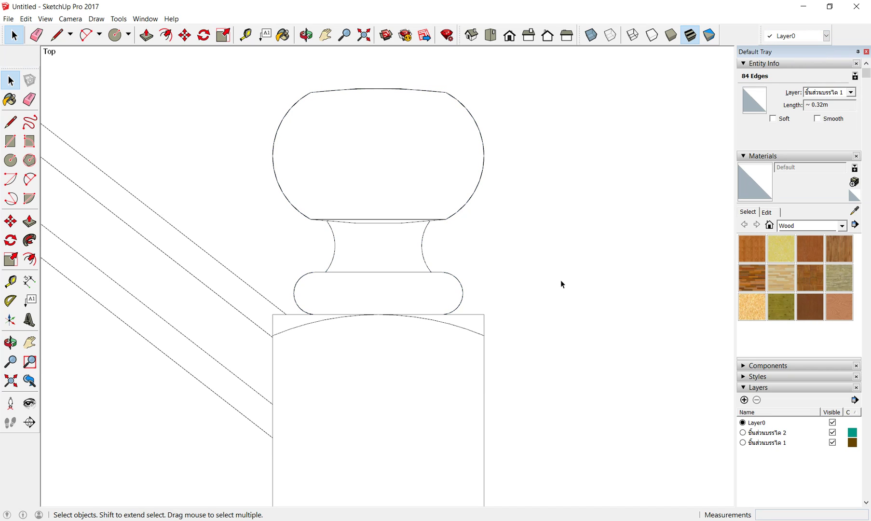
{"action": "left_click", "coordinate": [744, 433]}
{"action": "left_click", "coordinate": [833, 423]}
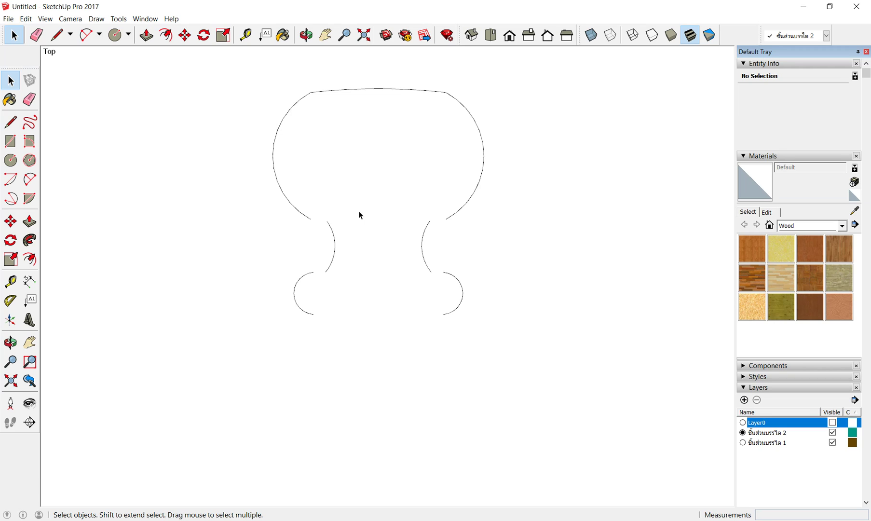
Step: Start a straight line at the upper arc's loose endpoint on the left
{"action": "scroll", "coordinate": [356, 253], "scroll_direction": "up", "scroll_amount": 1}
{"action": "scroll", "coordinate": [355, 253], "scroll_direction": "up", "scroll_amount": 2}
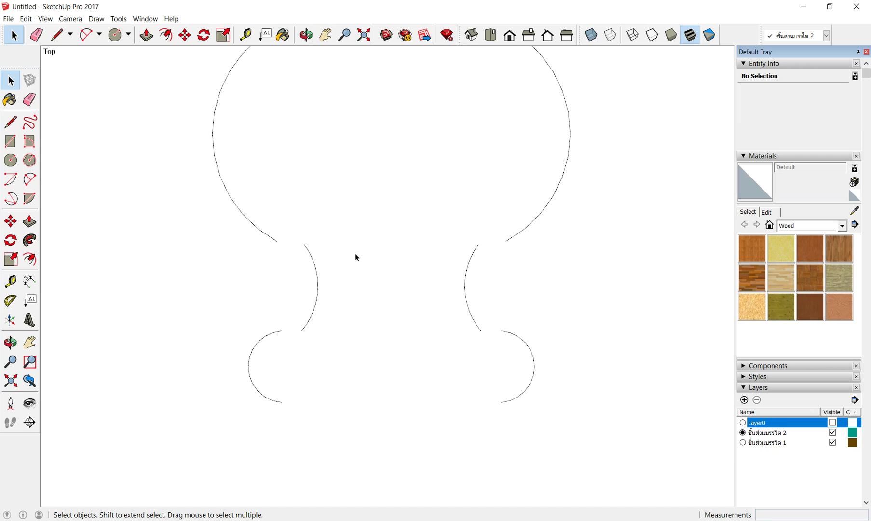
{"action": "scroll", "coordinate": [333, 260], "scroll_direction": "up", "scroll_amount": 1}
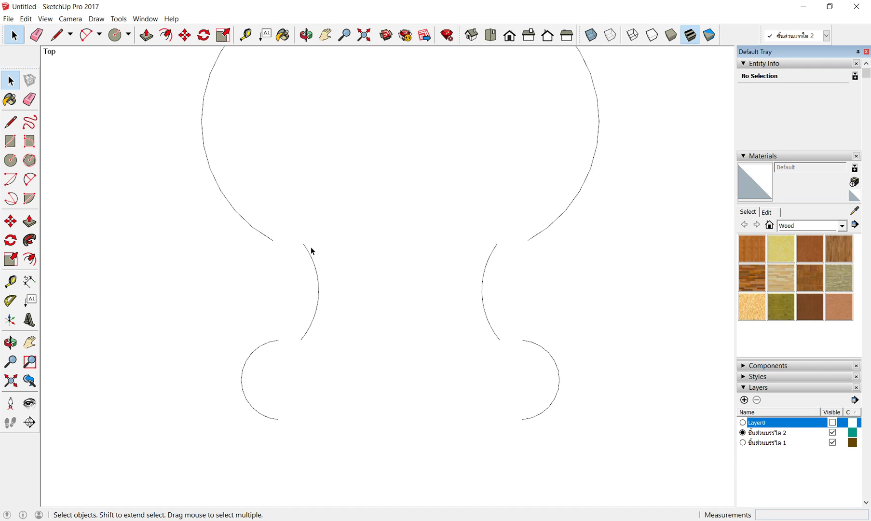
{"action": "scroll", "coordinate": [311, 249], "scroll_direction": "up", "scroll_amount": 1}
{"action": "left_click", "coordinate": [57, 34]}
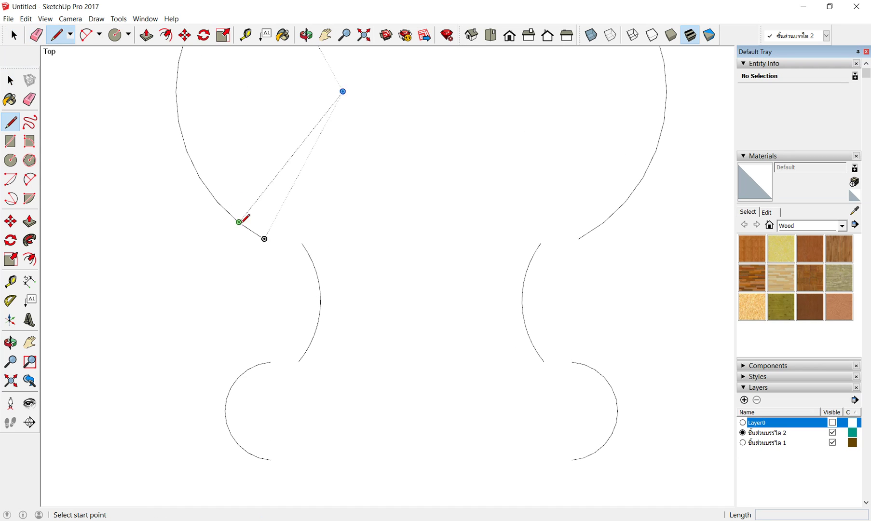
{"action": "left_click", "coordinate": [264, 239]}
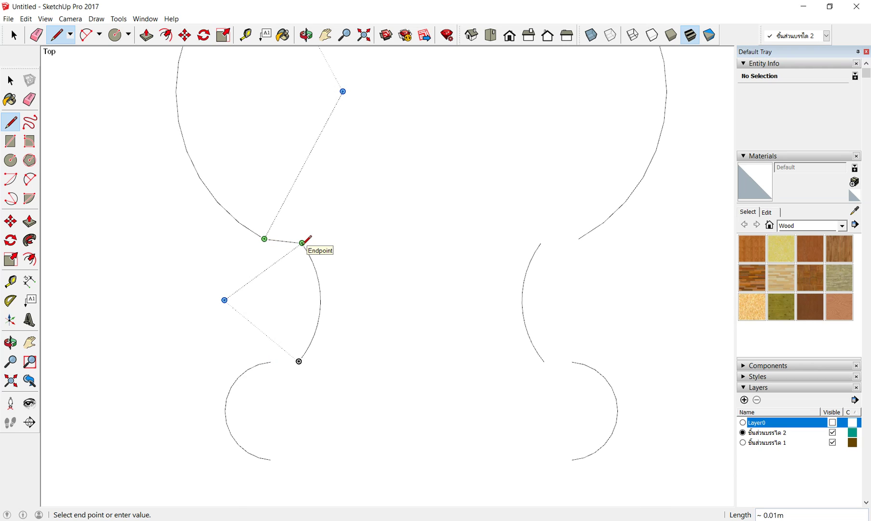
Step: Close the upper and lower left gaps between arc endpoints with short lines
{"action": "scroll", "coordinate": [303, 242], "scroll_direction": "up", "scroll_amount": 1}
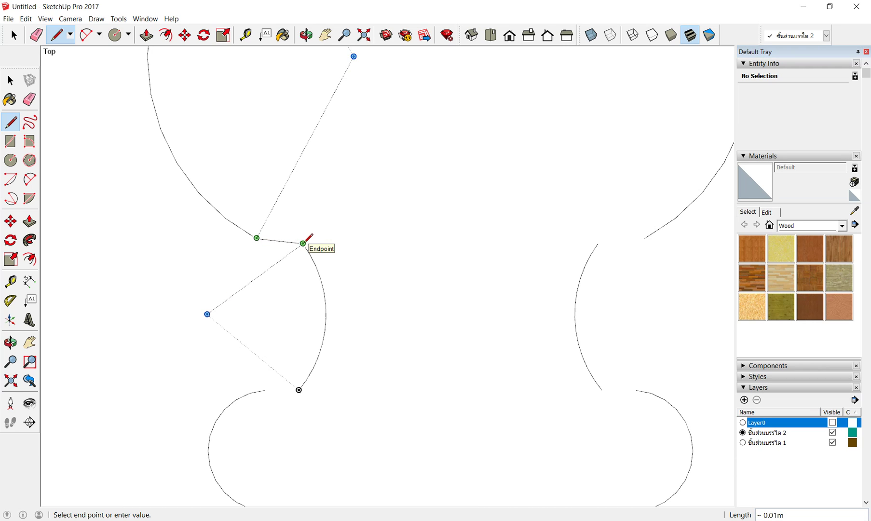
{"action": "left_click", "coordinate": [303, 243]}
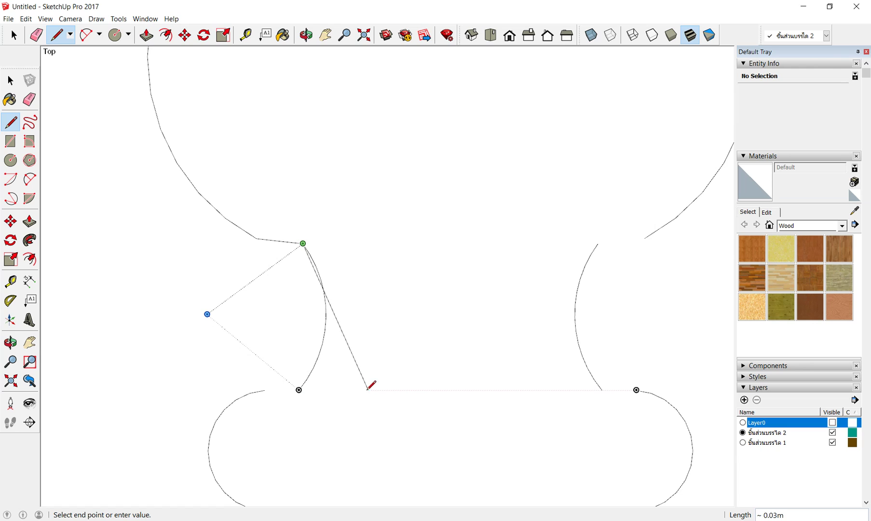
{"action": "key", "text": "Escape"}
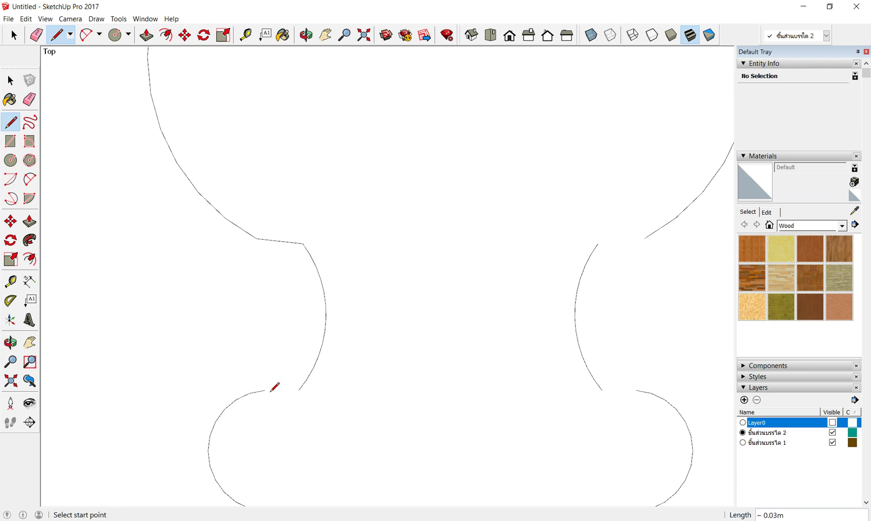
{"action": "left_click", "coordinate": [265, 390]}
{"action": "left_click", "coordinate": [299, 390]}
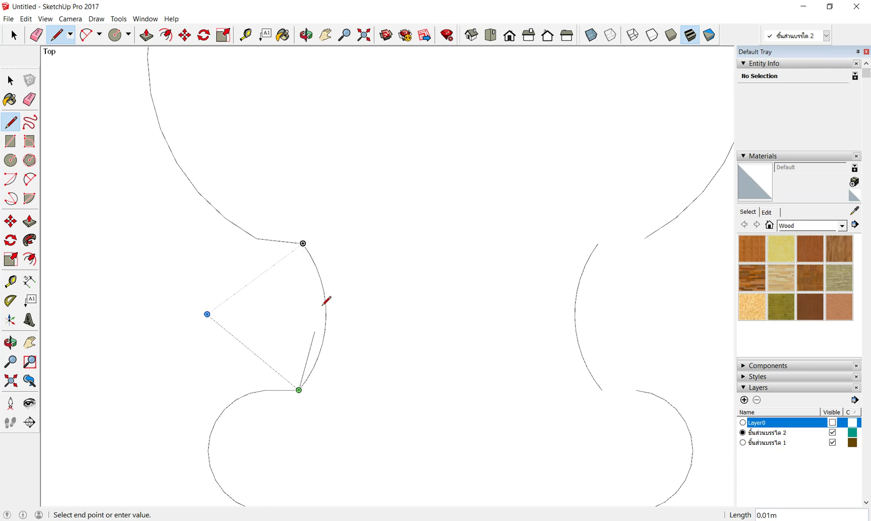
{"action": "scroll", "coordinate": [323, 304], "scroll_direction": "down", "scroll_amount": 3}
{"action": "key", "text": "Escape"}
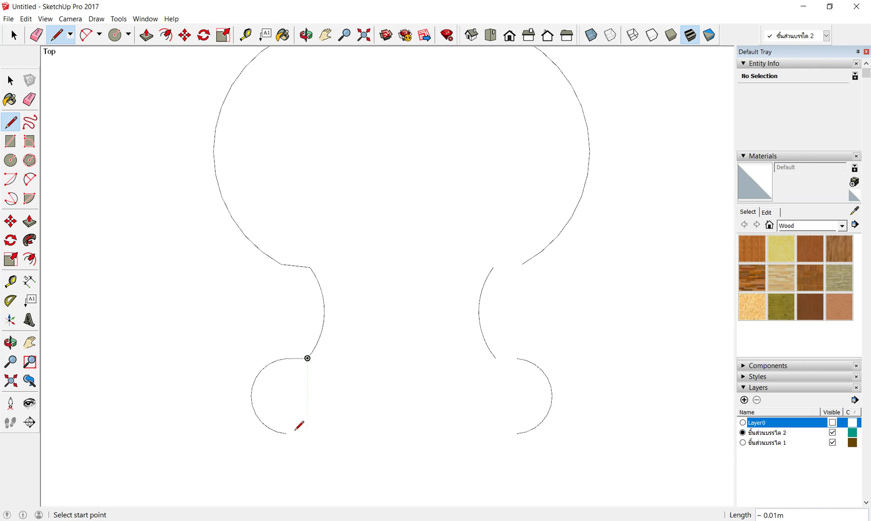
Step: Draw the bottom edge and close the right-side gaps so the outline fills as a face
{"action": "left_click", "coordinate": [286, 432]}
{"action": "left_click", "coordinate": [517, 432]}
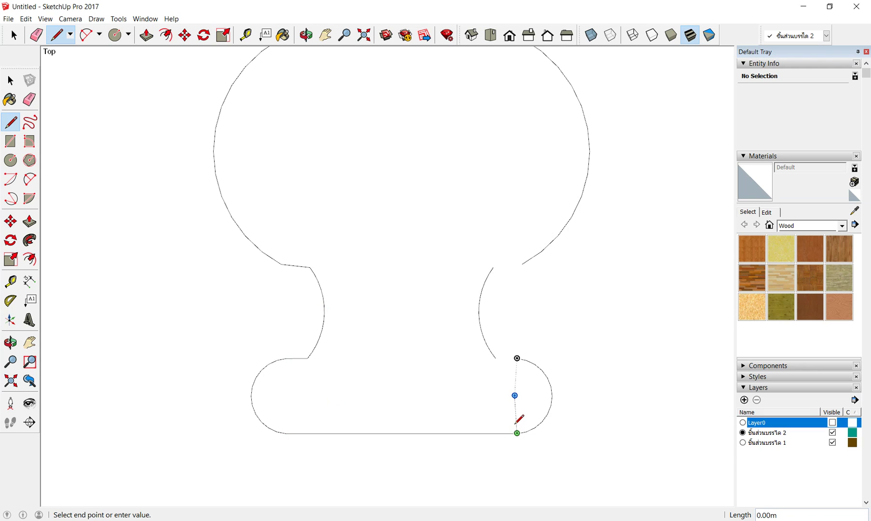
{"action": "key", "text": "Escape"}
{"action": "left_click", "coordinate": [517, 358]}
{"action": "left_click", "coordinate": [495, 357]}
{"action": "key", "text": "Escape"}
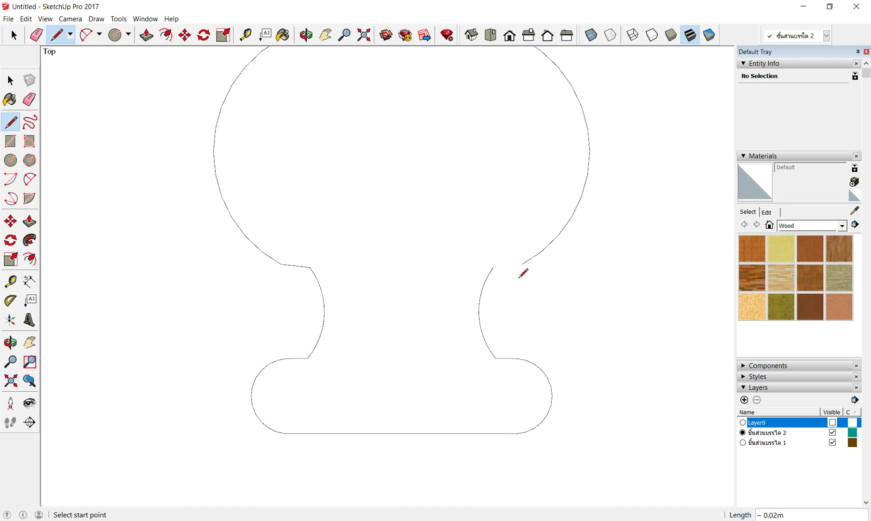
{"action": "left_click", "coordinate": [522, 264]}
{"action": "left_click", "coordinate": [493, 267]}
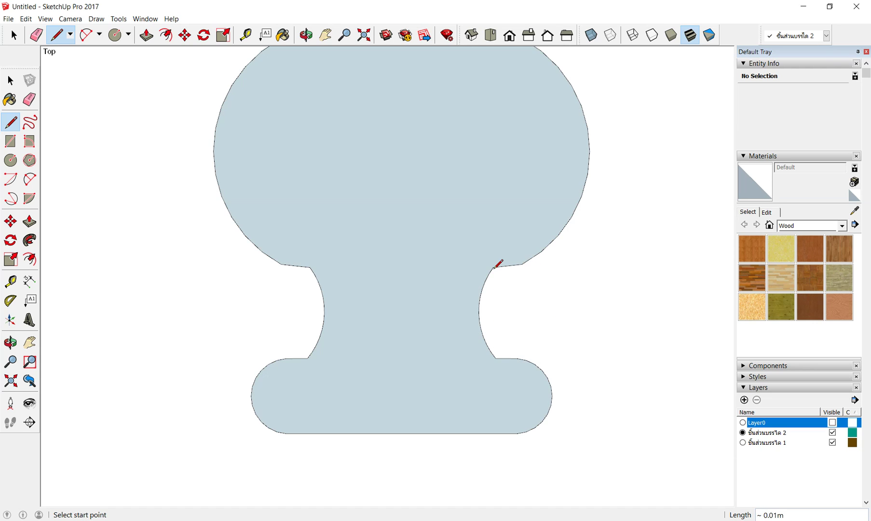
{"action": "scroll", "coordinate": [493, 254], "scroll_direction": "down", "scroll_amount": 2}
{"action": "scroll", "coordinate": [493, 254], "scroll_direction": "down", "scroll_amount": 2}
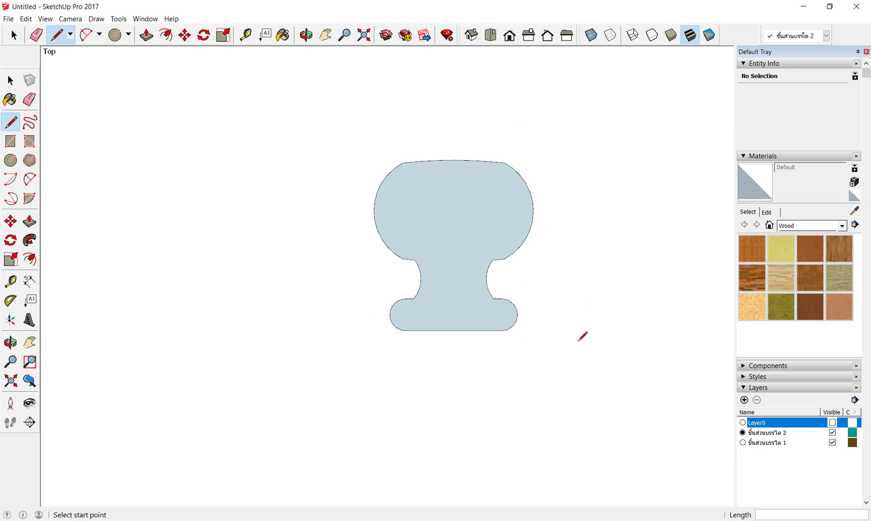
Step: Briefly show then re-hide Layer0, and tilt the view to see the profile in perspective
{"action": "scroll", "coordinate": [592, 308], "scroll_direction": "up", "scroll_amount": 2}
{"action": "scroll", "coordinate": [564, 278], "scroll_direction": "down", "scroll_amount": 2}
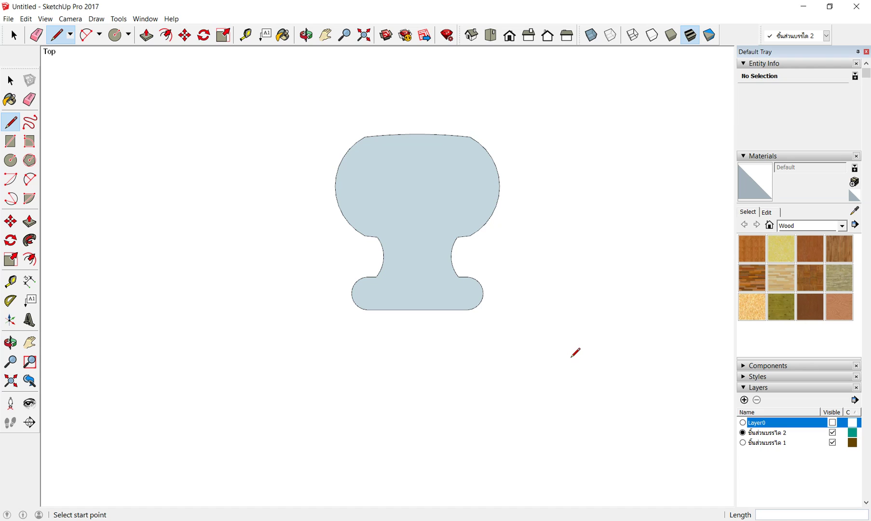
{"action": "left_click", "coordinate": [833, 423]}
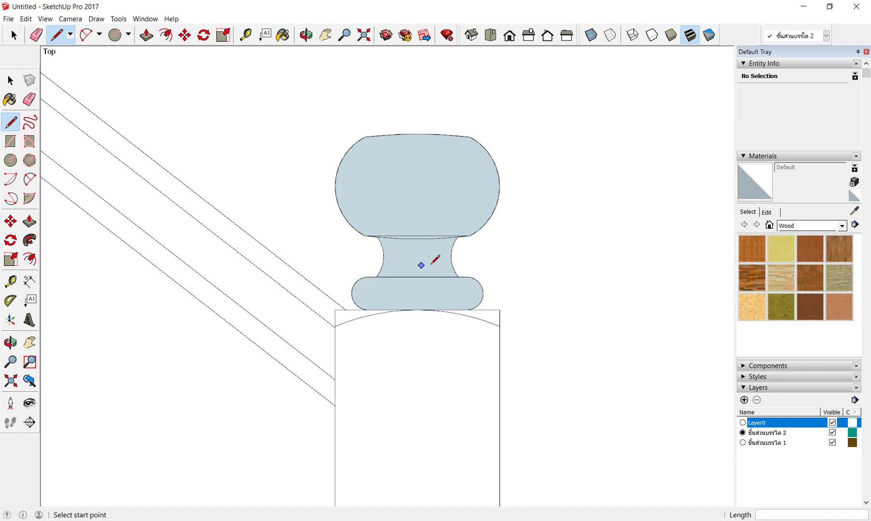
{"action": "left_click", "coordinate": [835, 422]}
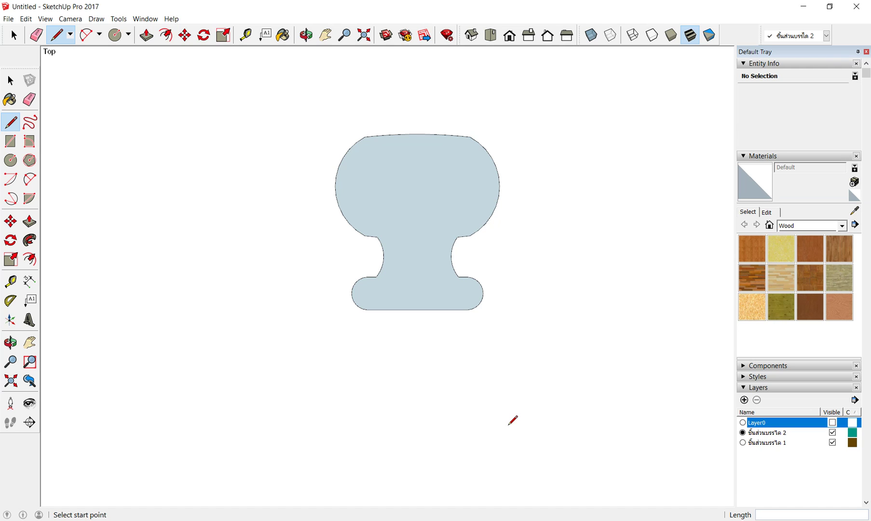
{"action": "mouse_move", "coordinate": [502, 375]}
{"action": "middle_mouse_down"}
{"action": "mouse_move", "coordinate": [443, 301]}
{"action": "mouse_move", "coordinate": [459, 350]}
{"action": "mouse_move", "coordinate": [439, 362]}
{"action": "mouse_move", "coordinate": [508, 300]}
{"action": "middle_mouse_up"}
Step: Draw a 24-sided circle locked to the green axis, centred on the profile's lower edge endpoint
{"action": "left_click", "coordinate": [129, 35]}
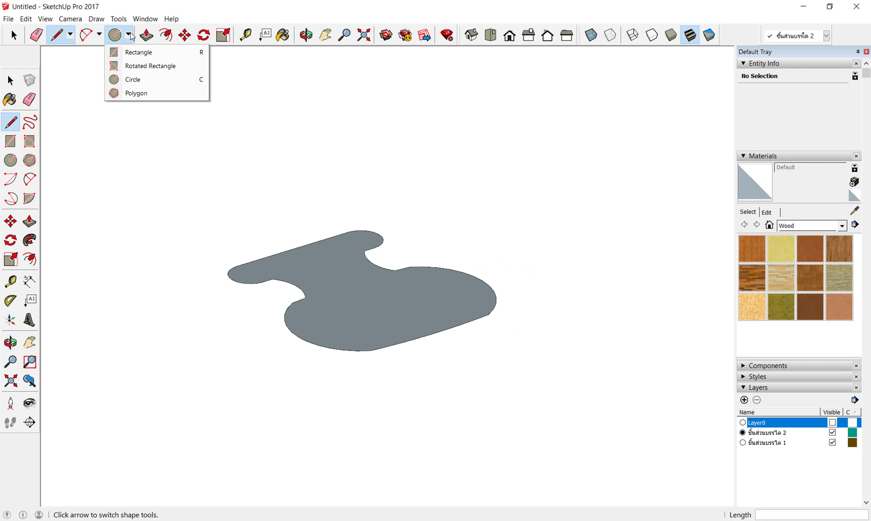
{"action": "left_click", "coordinate": [135, 80]}
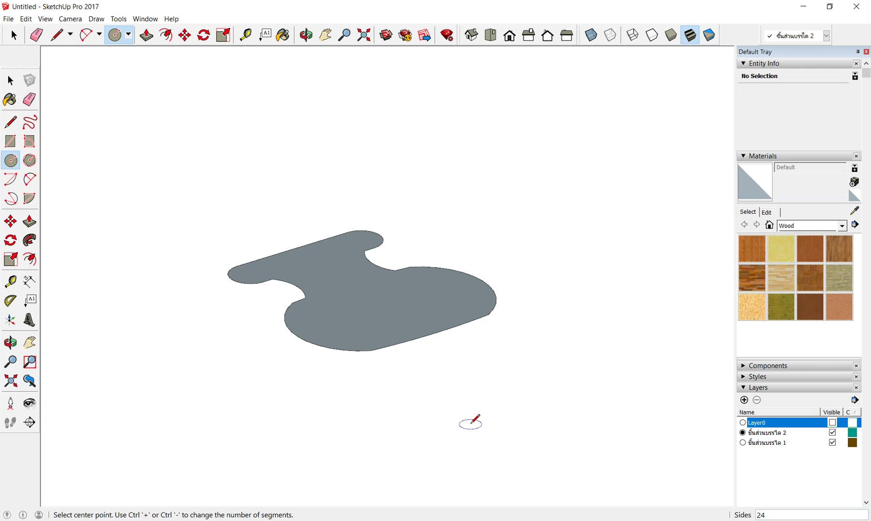
{"action": "key", "text": "shift"}
{"action": "key", "text": "Left"}
{"action": "key", "text": "Right"}
{"action": "key", "text": "Left"}
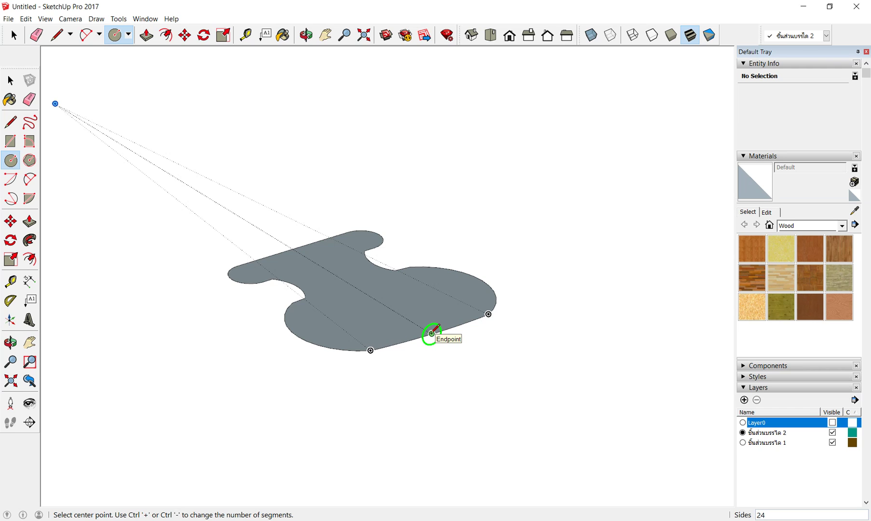
{"action": "left_click", "coordinate": [431, 332]}
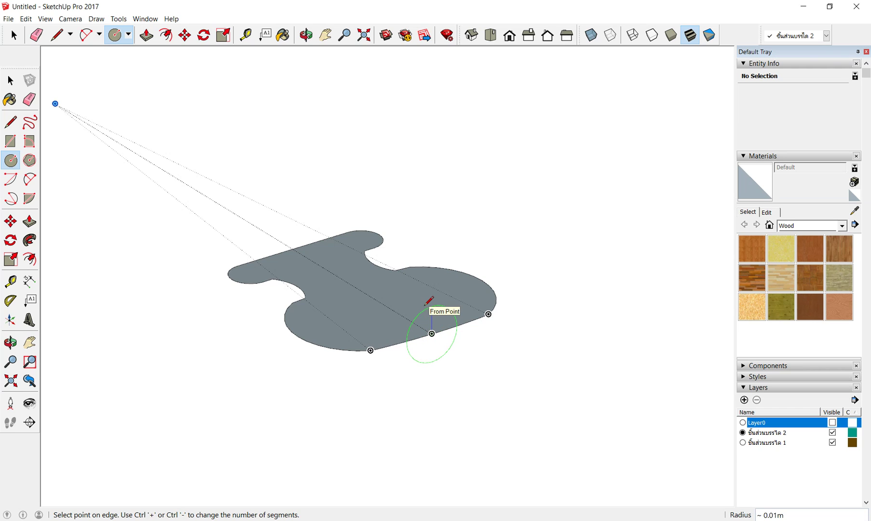
{"action": "left_click", "coordinate": [446, 378]}
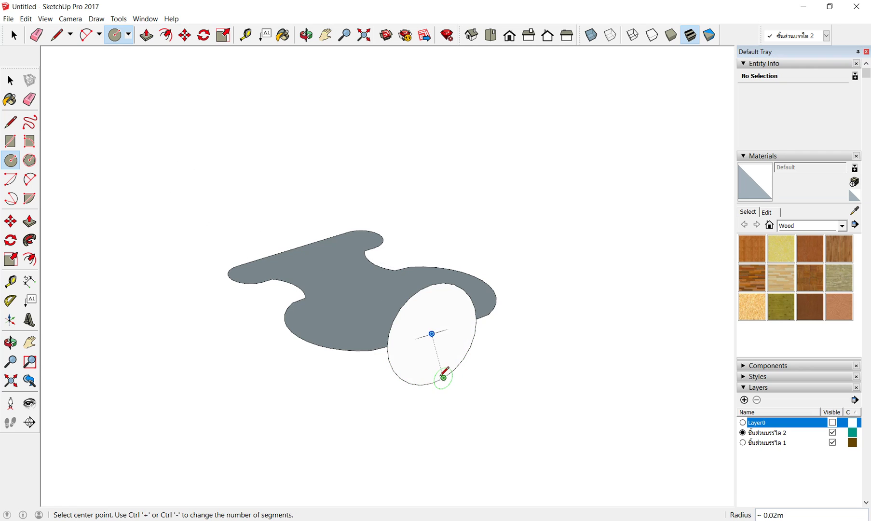
{"action": "middle_click_drag", "start_coordinate": [444, 375], "coordinate": [525, 407]}
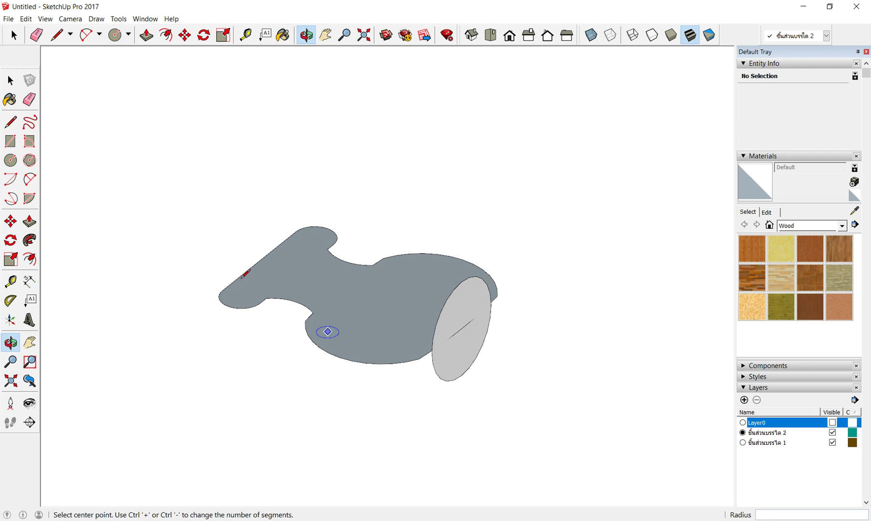
Step: Follow Me the profile face around the circle into a solid turned baluster, then orbit to inspect it
{"action": "left_click", "coordinate": [30, 240]}
{"action": "left_click", "coordinate": [391, 311]}
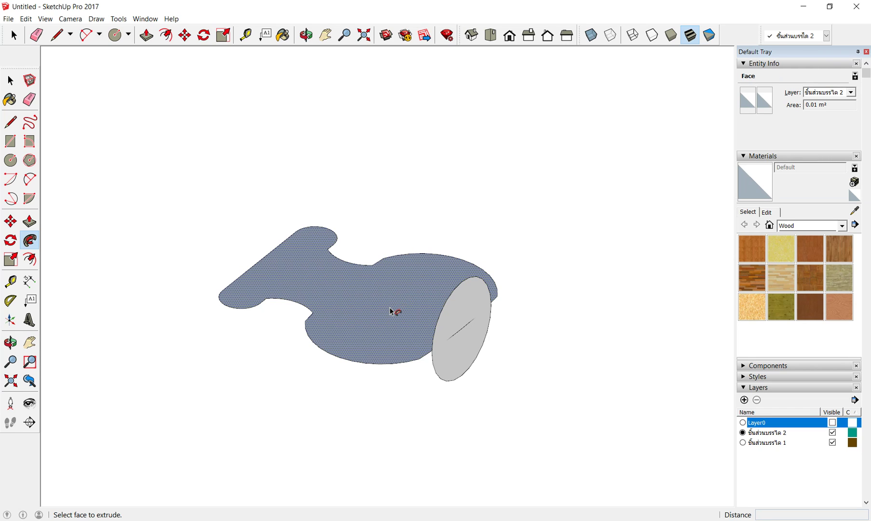
{"action": "left_click_drag", "start_coordinate": [391, 311], "coordinate": [439, 316]}
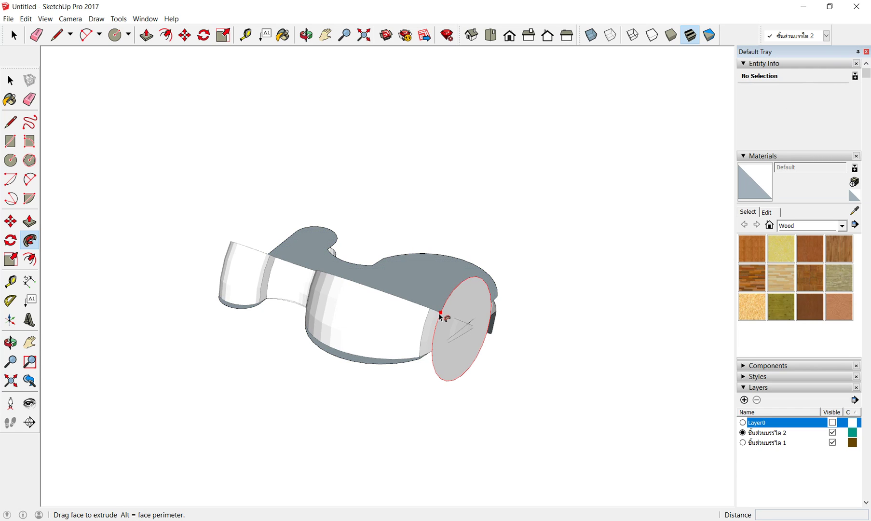
{"action": "left_click_drag", "start_coordinate": [440, 315], "coordinate": [492, 311]}
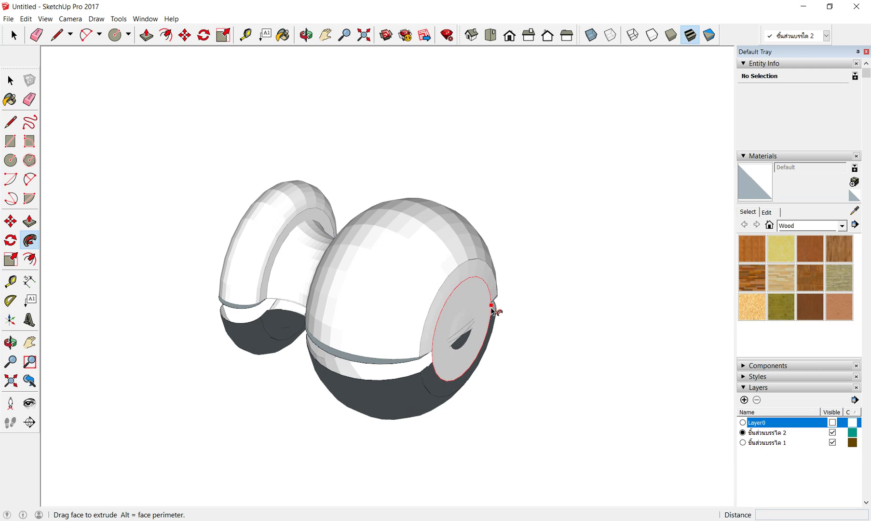
{"action": "left_click_drag", "start_coordinate": [493, 311], "coordinate": [446, 380]}
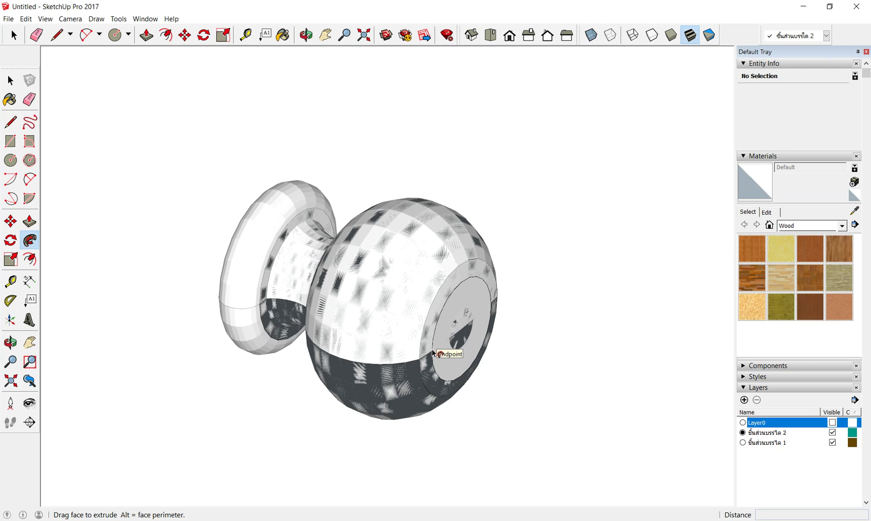
{"action": "left_click_drag", "start_coordinate": [433, 354], "coordinate": [429, 353]}
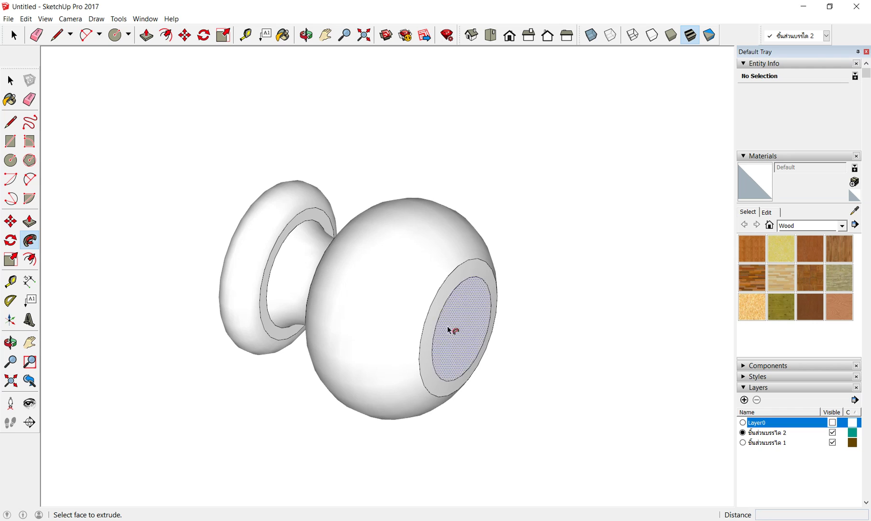
{"action": "scroll", "coordinate": [451, 328], "scroll_direction": "down", "scroll_amount": 2}
{"action": "mouse_move", "coordinate": [398, 311]}
{"action": "middle_mouse_down"}
{"action": "mouse_move", "coordinate": [548, 325]}
{"action": "mouse_move", "coordinate": [539, 496]}
{"action": "mouse_move", "coordinate": [404, 301]}
{"action": "mouse_move", "coordinate": [556, 360]}
{"action": "mouse_move", "coordinate": [323, 412]}
{"action": "mouse_move", "coordinate": [553, 307]}
{"action": "mouse_move", "coordinate": [490, 437]}
{"action": "middle_mouse_up"}
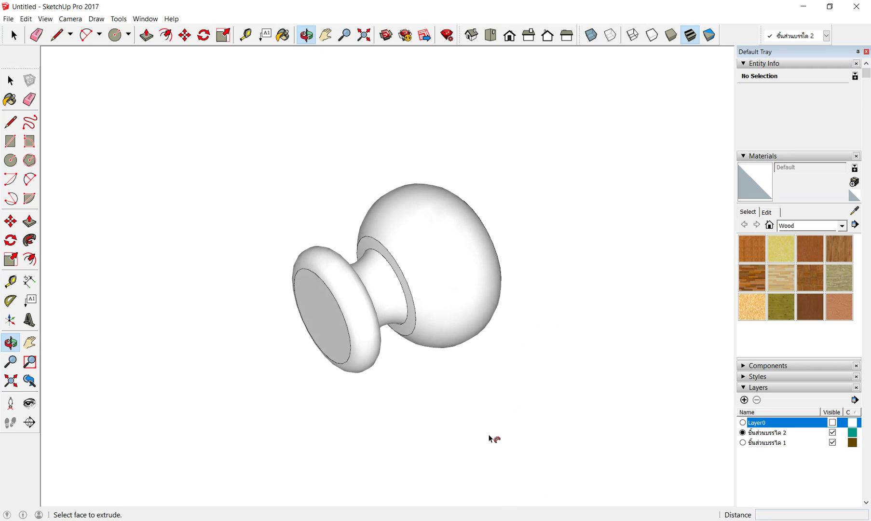
{"action": "scroll", "coordinate": [416, 233], "scroll_direction": "down", "scroll_amount": 1}
{"action": "scroll", "coordinate": [404, 237], "scroll_direction": "down", "scroll_amount": 1}
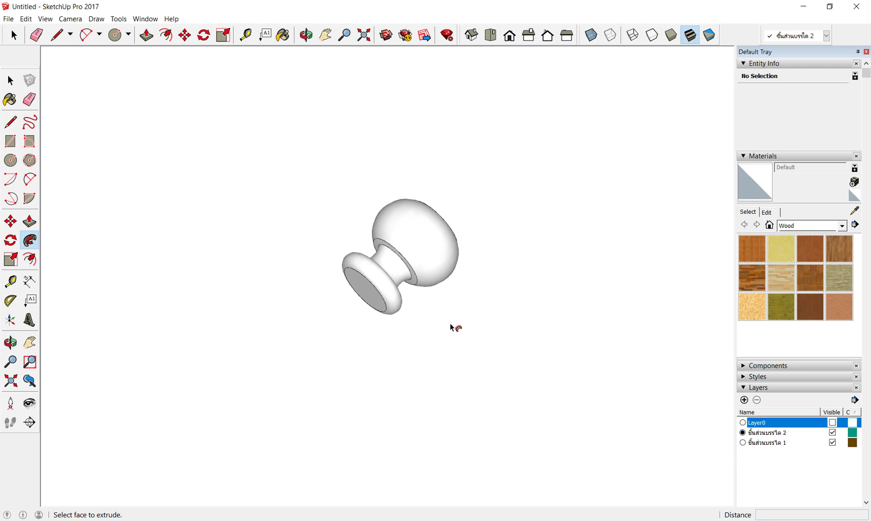
{"action": "scroll", "coordinate": [367, 256], "scroll_direction": "up", "scroll_amount": 1}
{"action": "mouse_move", "coordinate": [370, 255]}
{"action": "middle_mouse_down"}
{"action": "mouse_move", "coordinate": [408, 271]}
{"action": "mouse_move", "coordinate": [399, 296]}
{"action": "mouse_move", "coordinate": [424, 231]}
{"action": "middle_mouse_up"}
Step: View the baluster from the top, orbit closer, and erase the thin sliver edge on the knob's side
{"action": "left_click", "coordinate": [490, 35]}
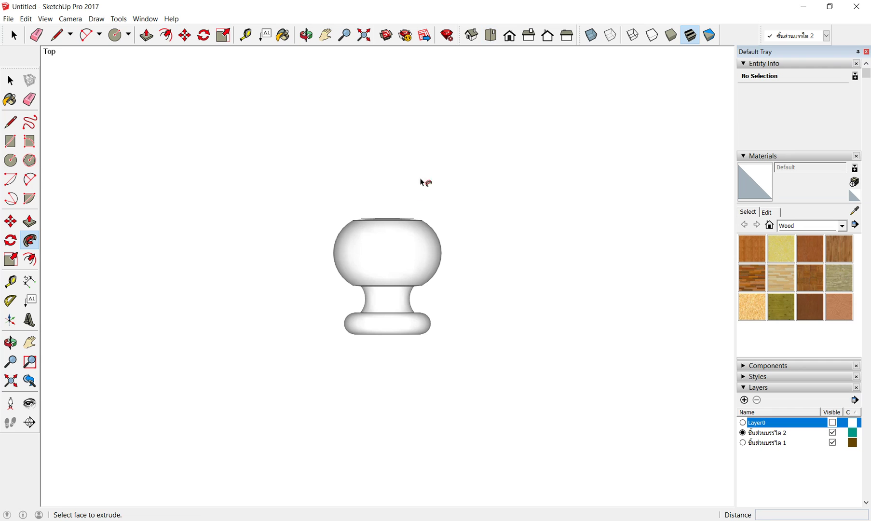
{"action": "scroll", "coordinate": [400, 220], "scroll_direction": "up", "scroll_amount": 3}
{"action": "scroll", "coordinate": [398, 222], "scroll_direction": "up", "scroll_amount": 2}
{"action": "mouse_move", "coordinate": [404, 235]}
{"action": "middle_mouse_down"}
{"action": "mouse_move", "coordinate": [296, 270]}
{"action": "mouse_move", "coordinate": [324, 195]}
{"action": "mouse_move", "coordinate": [334, 241]}
{"action": "mouse_move", "coordinate": [532, 396]}
{"action": "mouse_move", "coordinate": [552, 268]}
{"action": "mouse_move", "coordinate": [409, 301]}
{"action": "mouse_move", "coordinate": [591, 254]}
{"action": "mouse_move", "coordinate": [389, 341]}
{"action": "mouse_move", "coordinate": [288, 348]}
{"action": "mouse_move", "coordinate": [307, 341]}
{"action": "middle_mouse_up"}
{"action": "scroll", "coordinate": [343, 250], "scroll_direction": "up", "scroll_amount": 2}
{"action": "scroll", "coordinate": [339, 247], "scroll_direction": "up", "scroll_amount": 2}
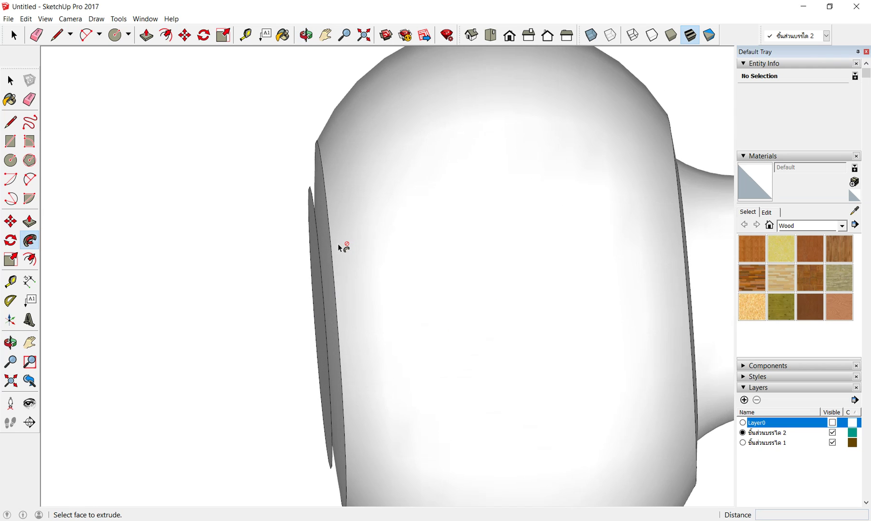
{"action": "scroll", "coordinate": [311, 195], "scroll_direction": "up", "scroll_amount": 2}
{"action": "scroll", "coordinate": [311, 193], "scroll_direction": "up", "scroll_amount": 2}
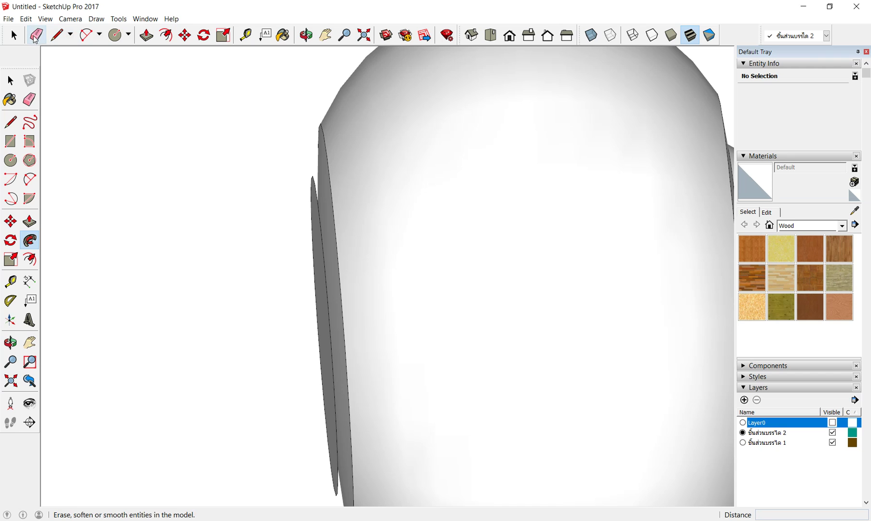
{"action": "left_click", "coordinate": [36, 35]}
{"action": "left_click", "coordinate": [312, 182]}
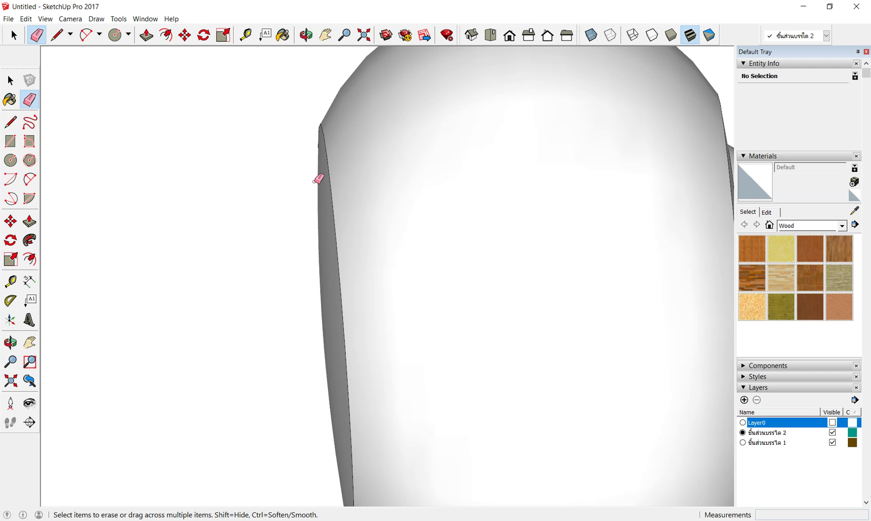
{"action": "scroll", "coordinate": [361, 210], "scroll_direction": "down", "scroll_amount": 4}
{"action": "scroll", "coordinate": [360, 352], "scroll_direction": "up", "scroll_amount": 1}
{"action": "scroll", "coordinate": [372, 308], "scroll_direction": "down", "scroll_amount": 2}
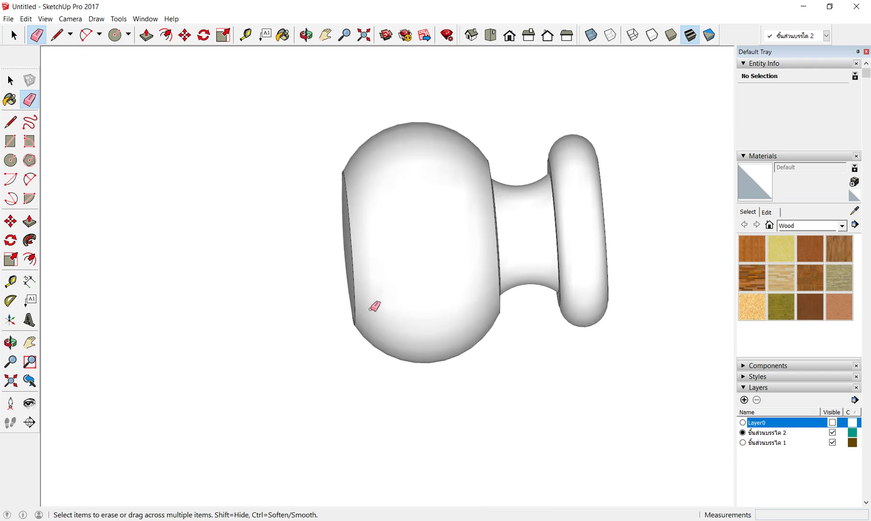
{"action": "scroll", "coordinate": [257, 320], "scroll_direction": "down", "scroll_amount": 2}
Step: Make the whole turned knob a single group and view it from the top
{"action": "left_click", "coordinate": [14, 34]}
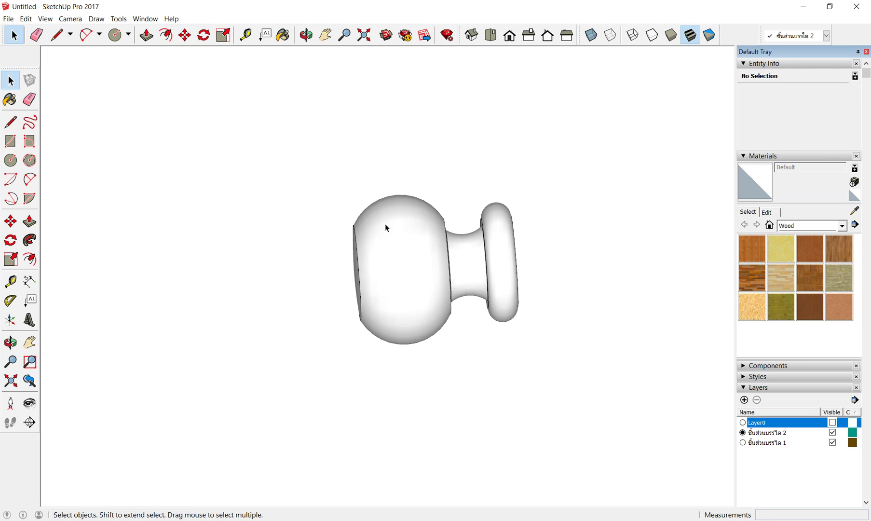
{"action": "left_click_drag", "start_coordinate": [298, 160], "coordinate": [533, 410]}
{"action": "right_click", "coordinate": [418, 259]}
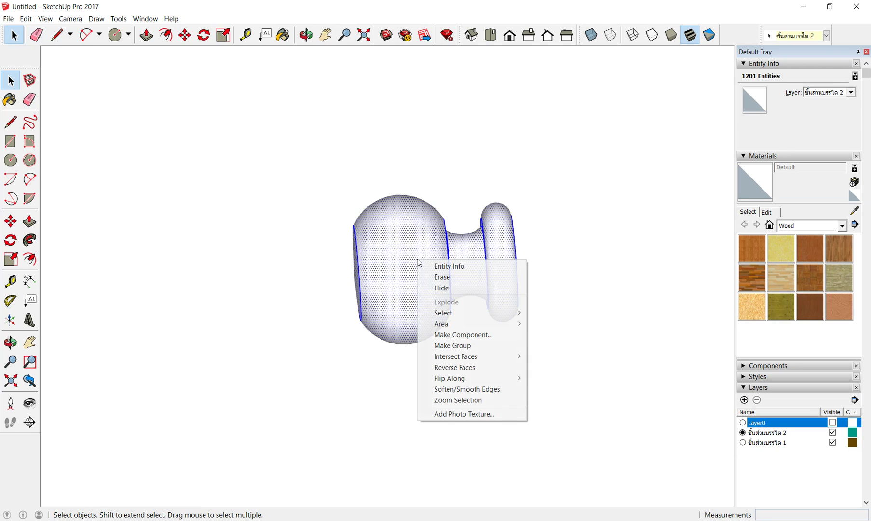
{"action": "left_click", "coordinate": [453, 351]}
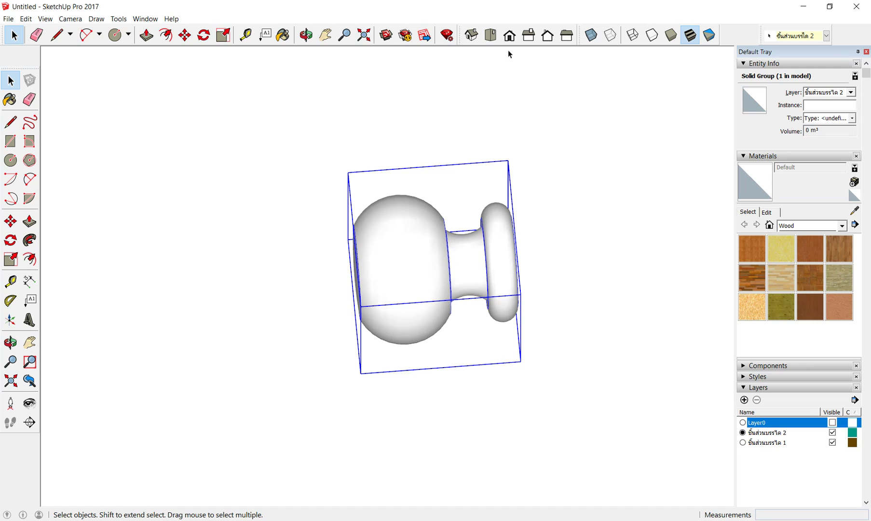
{"action": "left_click", "coordinate": [496, 41]}
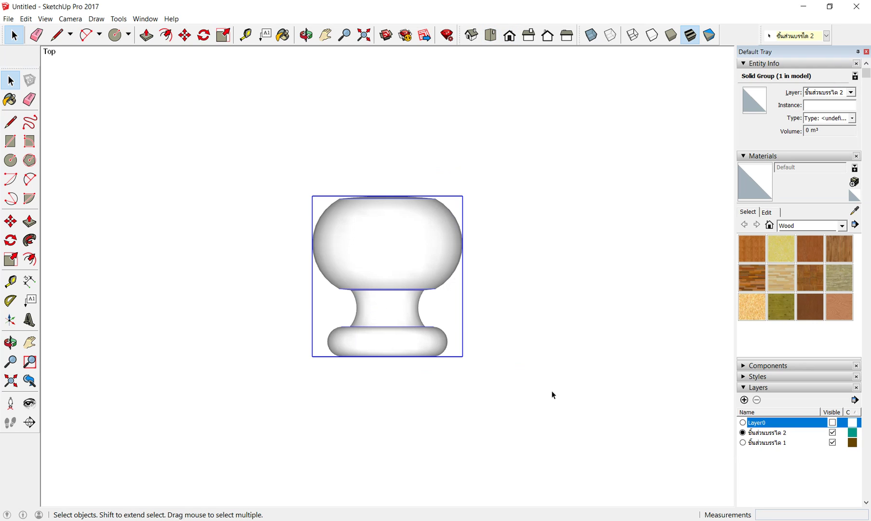
Step: Show the Layer0 staircase geometry and zoom in on the baluster profile
{"action": "left_click", "coordinate": [833, 422]}
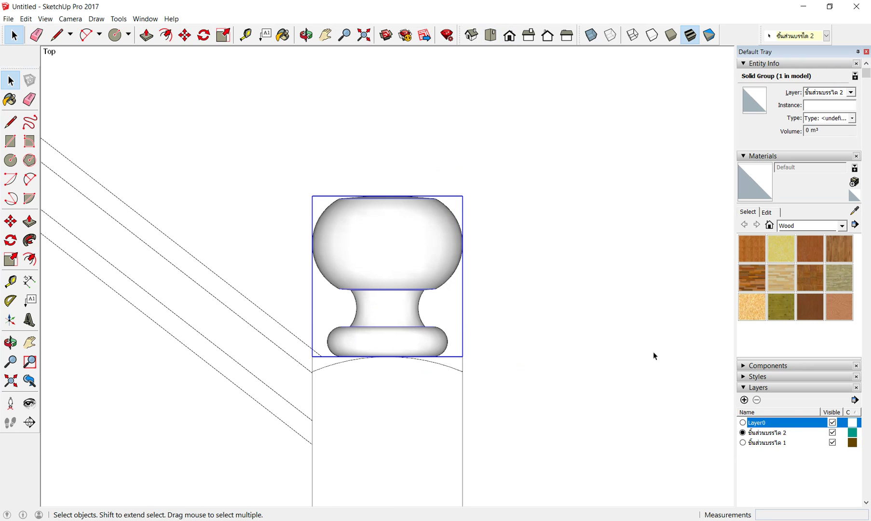
{"action": "scroll", "coordinate": [522, 270], "scroll_direction": "down", "scroll_amount": 2}
{"action": "scroll", "coordinate": [405, 184], "scroll_direction": "down", "scroll_amount": 1}
{"action": "scroll", "coordinate": [422, 385], "scroll_direction": "up", "scroll_amount": 1}
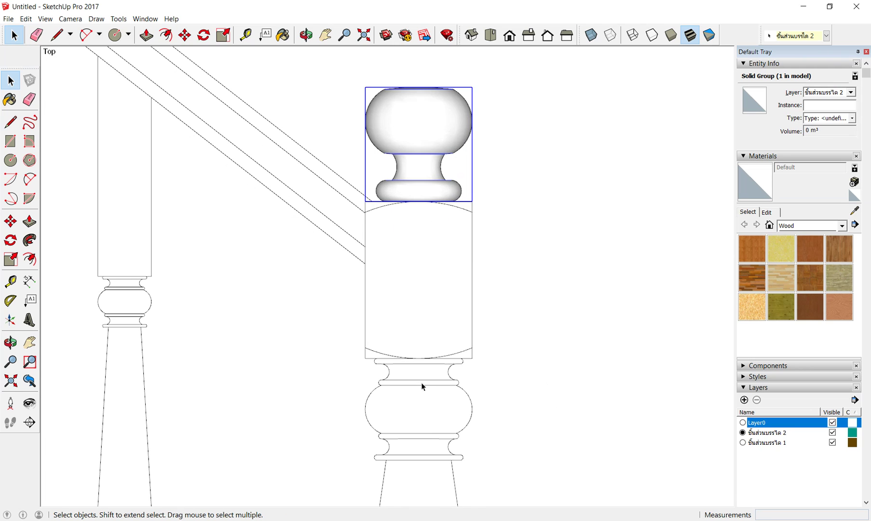
{"action": "scroll", "coordinate": [430, 430], "scroll_direction": "up", "scroll_amount": 1}
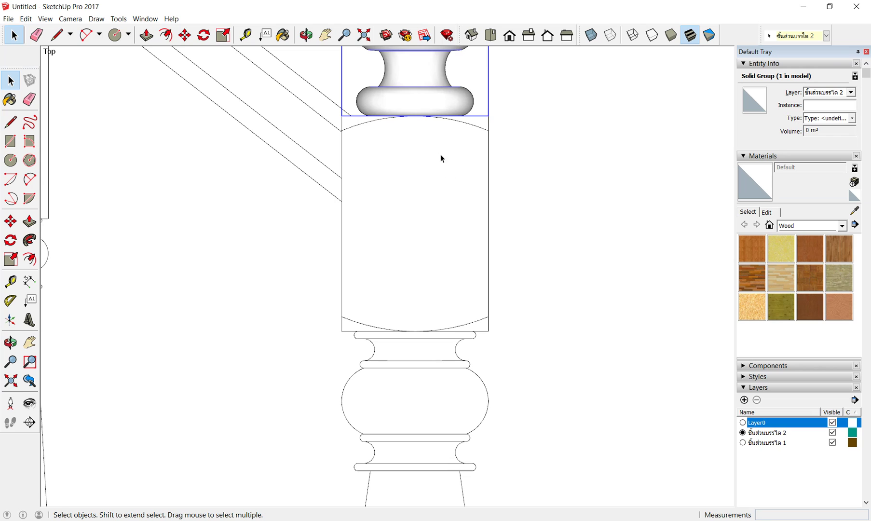
{"action": "scroll", "coordinate": [461, 157], "scroll_direction": "down", "scroll_amount": 1}
{"action": "scroll", "coordinate": [460, 434], "scroll_direction": "up", "scroll_amount": 2}
{"action": "scroll", "coordinate": [430, 270], "scroll_direction": "up", "scroll_amount": 1}
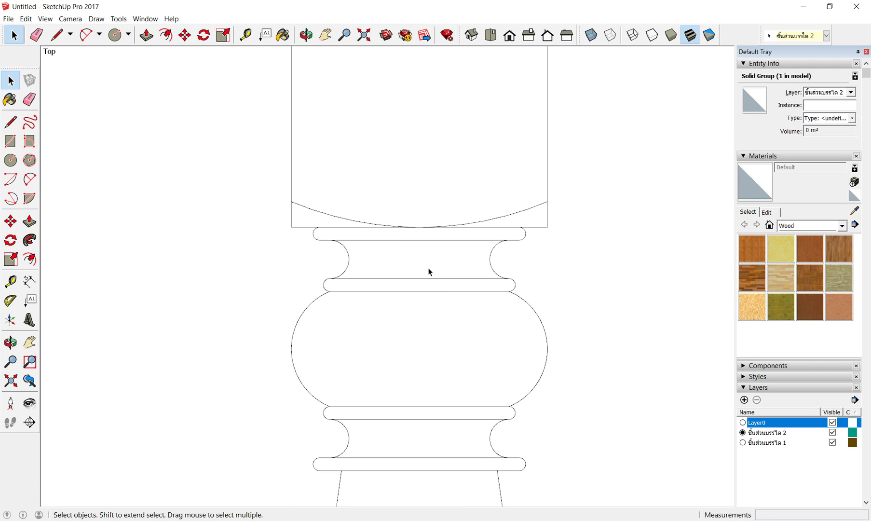
{"action": "scroll", "coordinate": [445, 277], "scroll_direction": "up", "scroll_amount": 1}
{"action": "scroll", "coordinate": [309, 275], "scroll_direction": "up", "scroll_amount": 1}
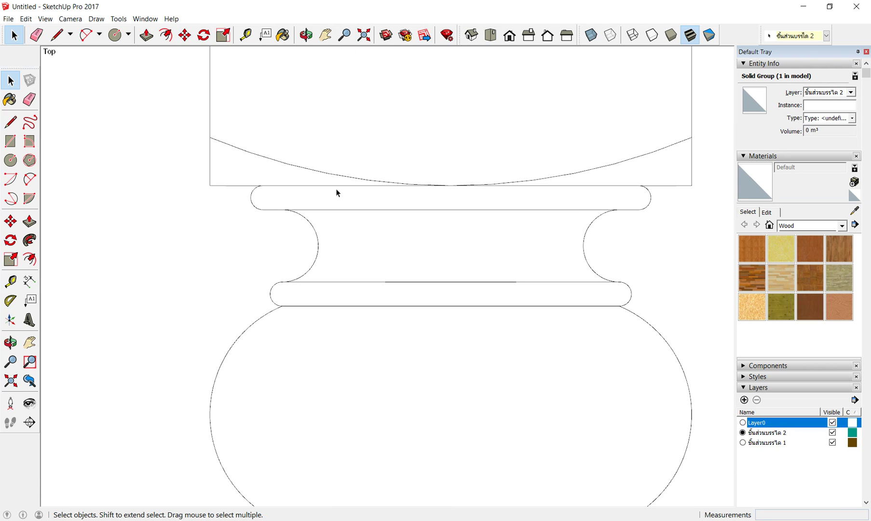
{"action": "scroll", "coordinate": [367, 179], "scroll_direction": "down", "scroll_amount": 1}
{"action": "scroll", "coordinate": [398, 152], "scroll_direction": "down", "scroll_amount": 1}
{"action": "scroll", "coordinate": [402, 143], "scroll_direction": "down", "scroll_amount": 1}
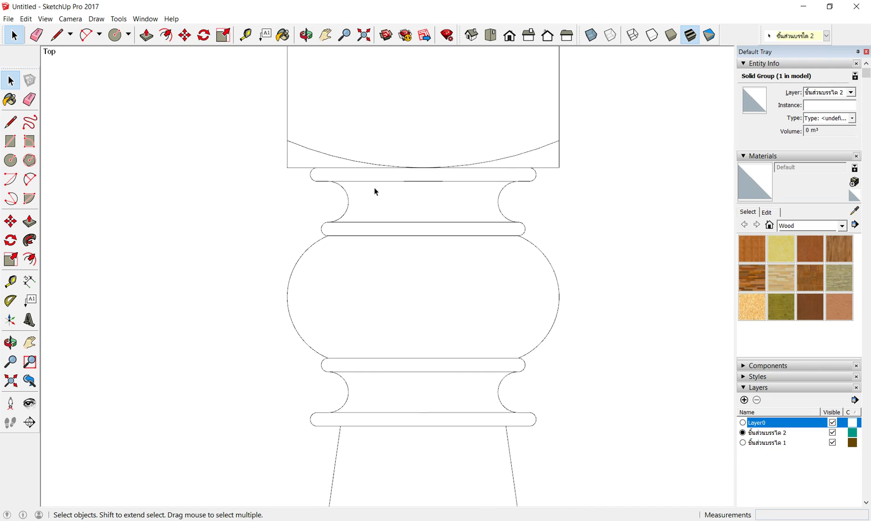
{"action": "scroll", "coordinate": [375, 187], "scroll_direction": "down", "scroll_amount": 2}
{"action": "scroll", "coordinate": [374, 184], "scroll_direction": "down", "scroll_amount": 1}
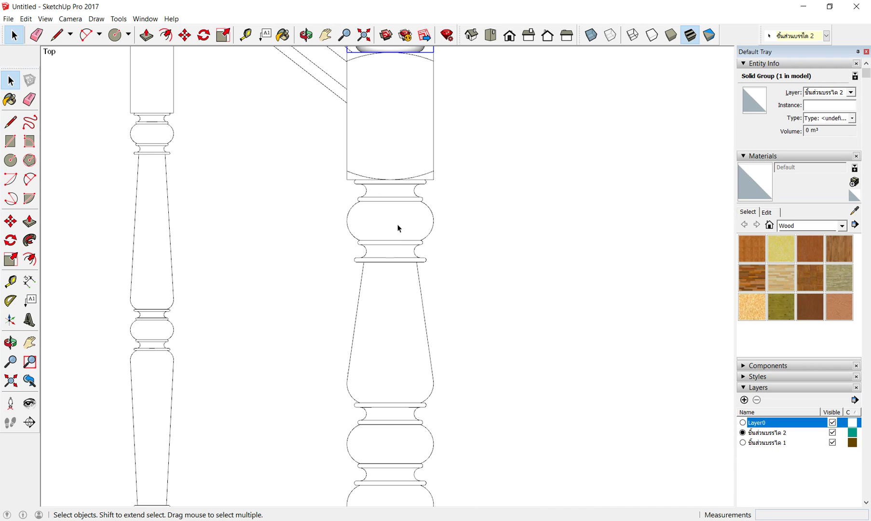
{"action": "scroll", "coordinate": [382, 202], "scroll_direction": "up", "scroll_amount": 1}
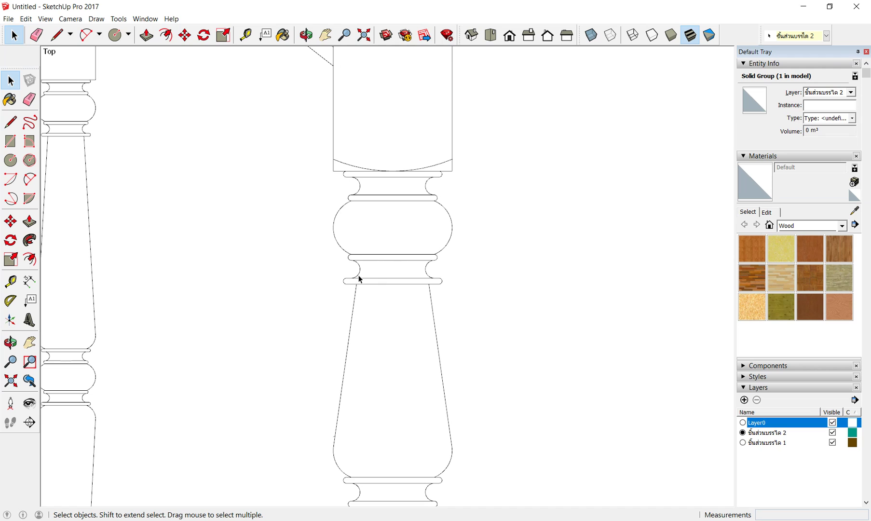
{"action": "scroll", "coordinate": [384, 200], "scroll_direction": "down", "scroll_amount": 1}
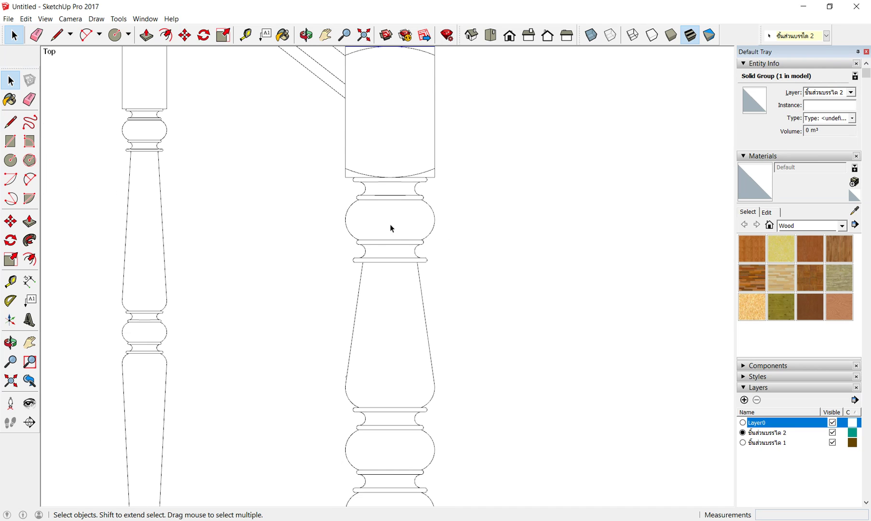
{"action": "scroll", "coordinate": [375, 179], "scroll_direction": "up", "scroll_amount": 1}
{"action": "scroll", "coordinate": [375, 179], "scroll_direction": "up", "scroll_amount": 3}
{"action": "scroll", "coordinate": [375, 179], "scroll_direction": "up", "scroll_amount": 3}
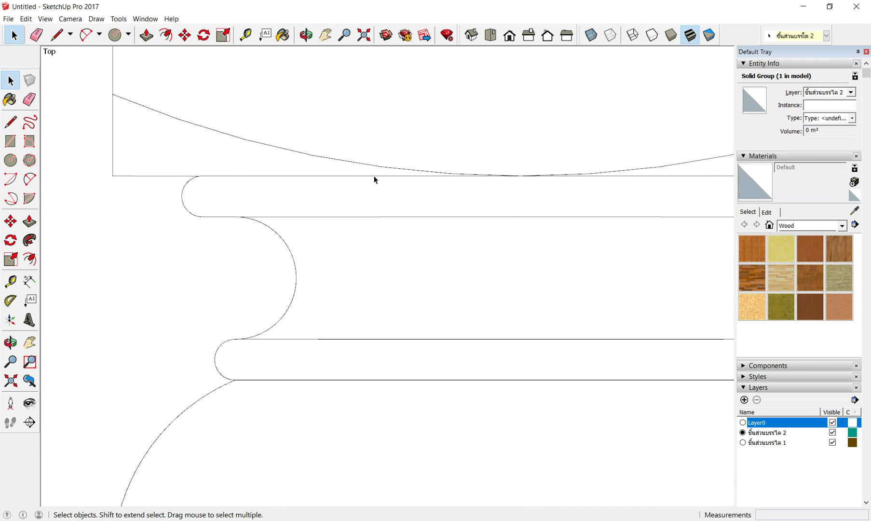
{"action": "scroll", "coordinate": [375, 179], "scroll_direction": "up", "scroll_amount": 3}
{"action": "scroll", "coordinate": [301, 190], "scroll_direction": "down", "scroll_amount": 1}
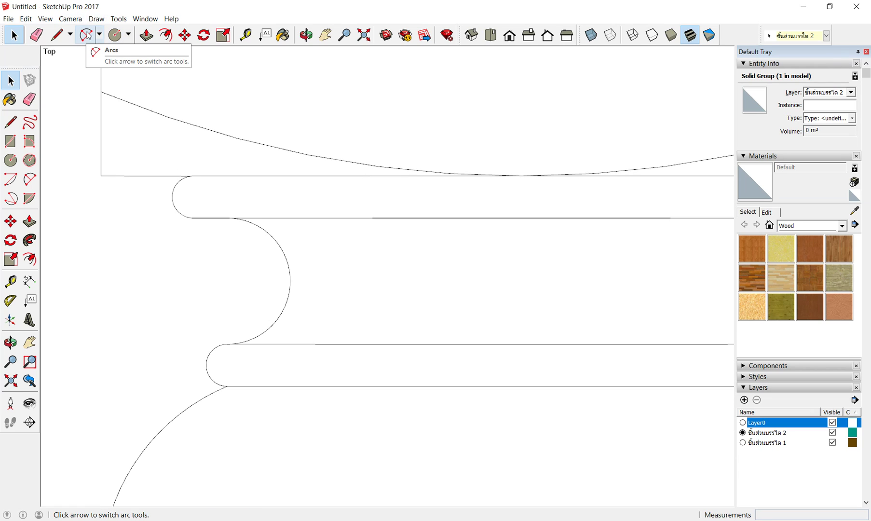
Step: Trace the first rounded ring end and the half-circle neck curve with 2 Point Arcs
{"action": "left_click", "coordinate": [88, 35]}
{"action": "scroll", "coordinate": [181, 188], "scroll_direction": "up", "scroll_amount": 1}
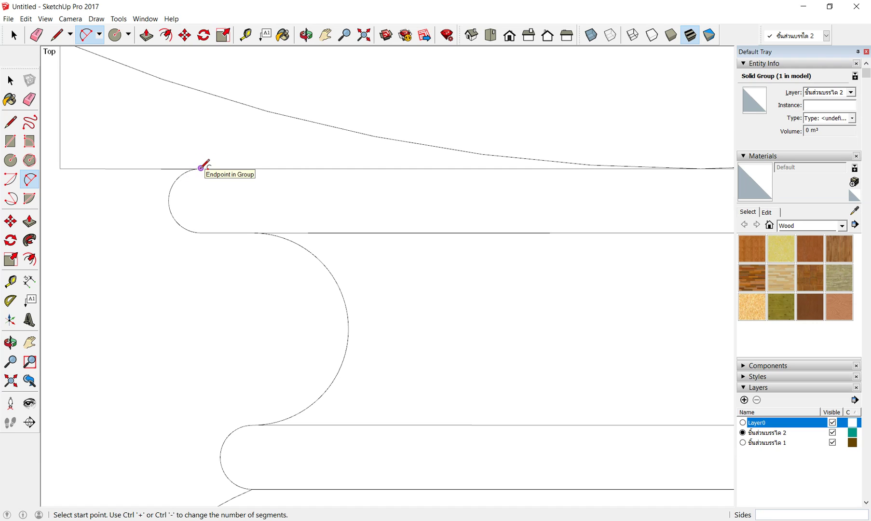
{"action": "scroll", "coordinate": [195, 167], "scroll_direction": "up", "scroll_amount": 1}
{"action": "scroll", "coordinate": [198, 167], "scroll_direction": "up", "scroll_amount": 1}
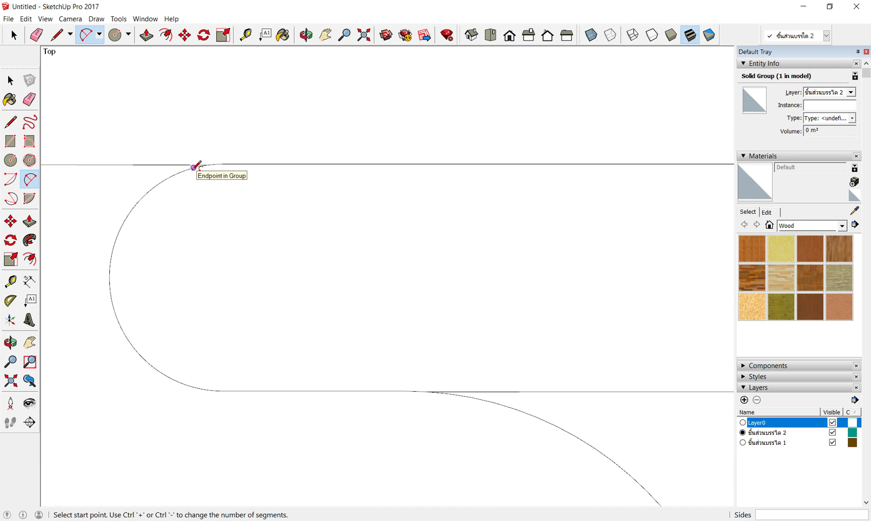
{"action": "left_click", "coordinate": [223, 164]}
{"action": "left_click", "coordinate": [223, 390]}
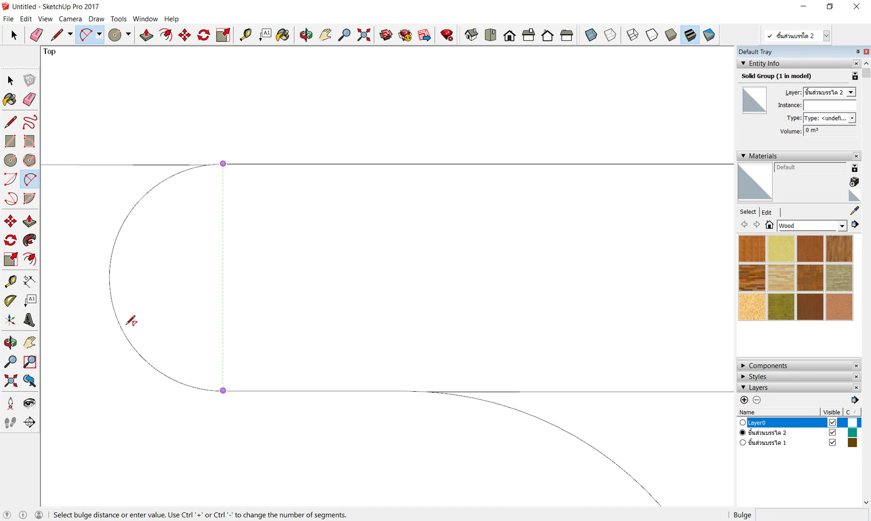
{"action": "left_click", "coordinate": [113, 273]}
{"action": "scroll", "coordinate": [137, 196], "scroll_direction": "down", "scroll_amount": 1}
{"action": "scroll", "coordinate": [138, 194], "scroll_direction": "down", "scroll_amount": 2}
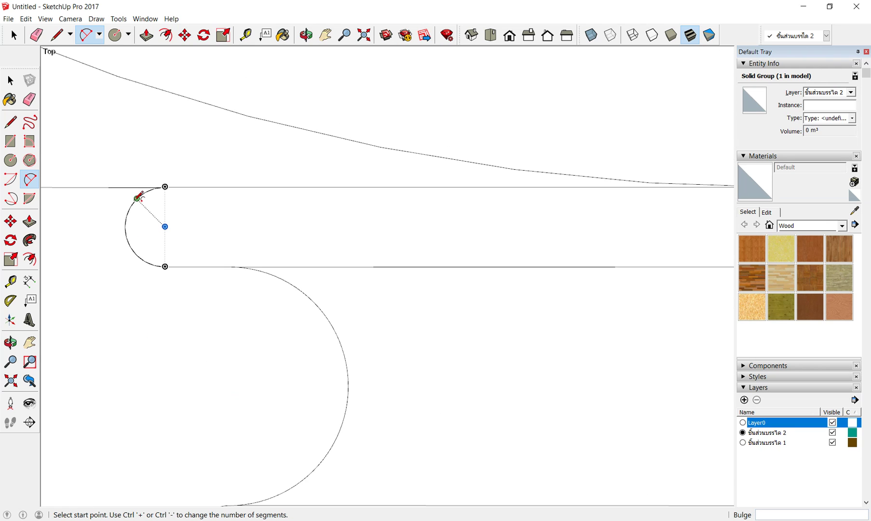
{"action": "left_click", "coordinate": [213, 254]}
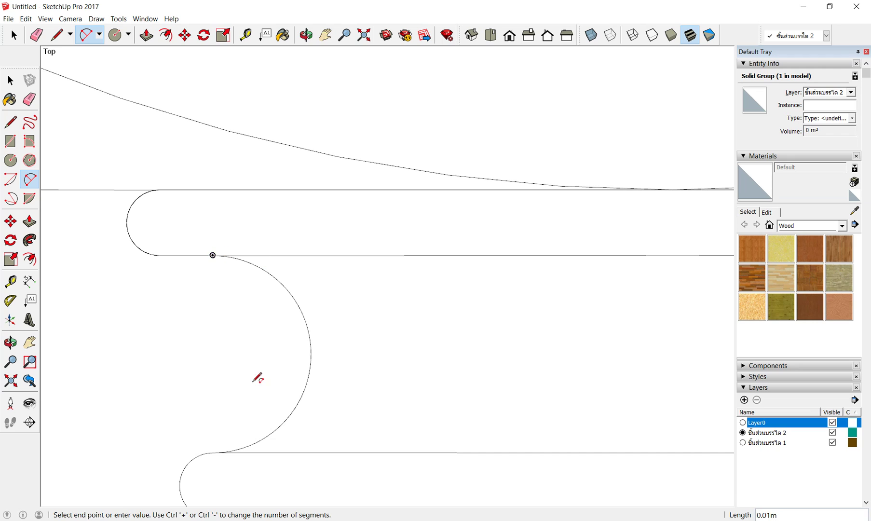
{"action": "left_click", "coordinate": [212, 452]}
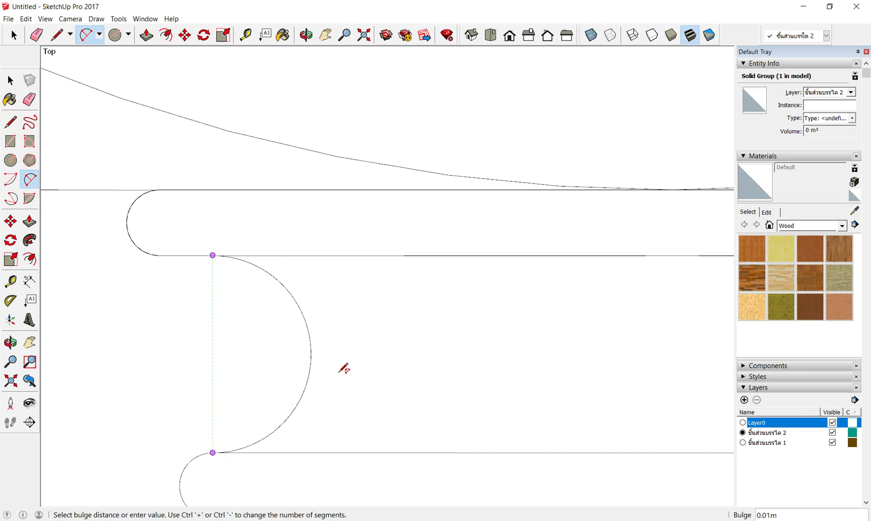
{"action": "left_click", "coordinate": [311, 354]}
Step: Trace the second rounded ring end and its neck curve with matching arcs
{"action": "scroll", "coordinate": [186, 268], "scroll_direction": "down", "scroll_amount": 2}
{"action": "scroll", "coordinate": [188, 267], "scroll_direction": "down", "scroll_amount": 2}
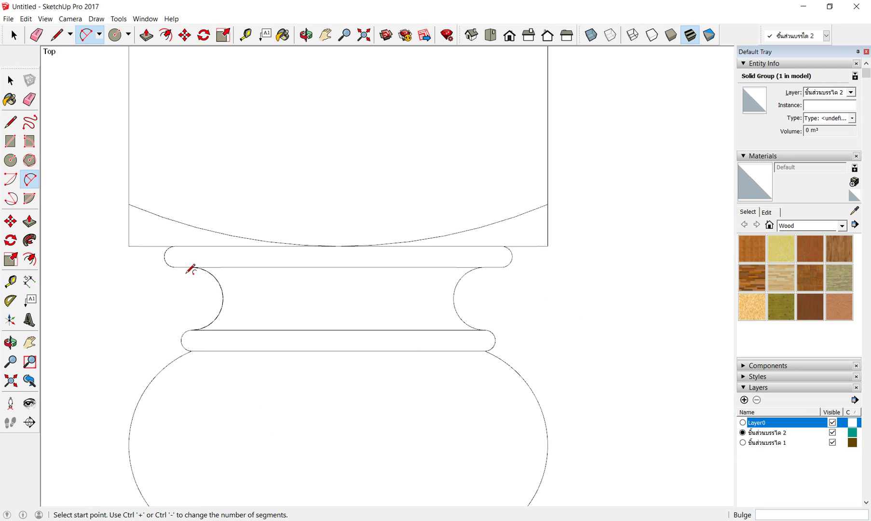
{"action": "scroll", "coordinate": [558, 247], "scroll_direction": "up", "scroll_amount": 1}
{"action": "scroll", "coordinate": [473, 239], "scroll_direction": "up", "scroll_amount": 2}
{"action": "scroll", "coordinate": [490, 254], "scroll_direction": "up", "scroll_amount": 2}
{"action": "scroll", "coordinate": [489, 256], "scroll_direction": "up", "scroll_amount": 2}
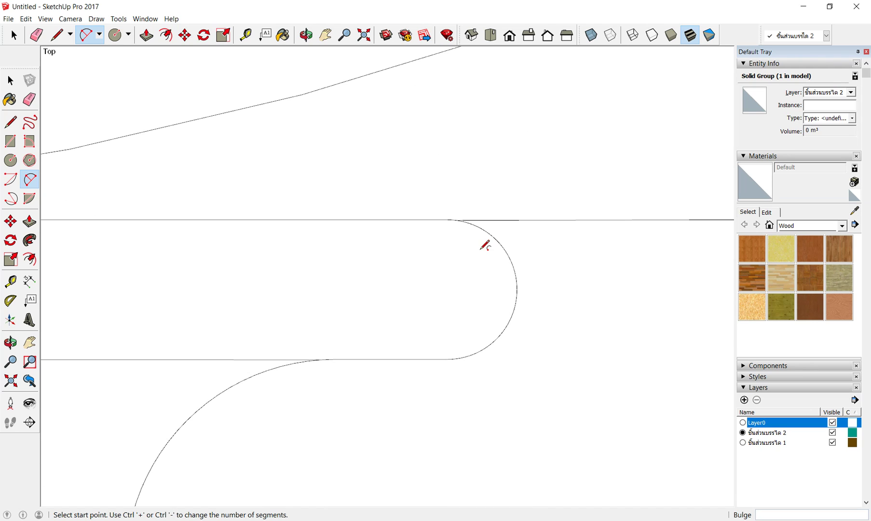
{"action": "left_click", "coordinate": [447, 219]}
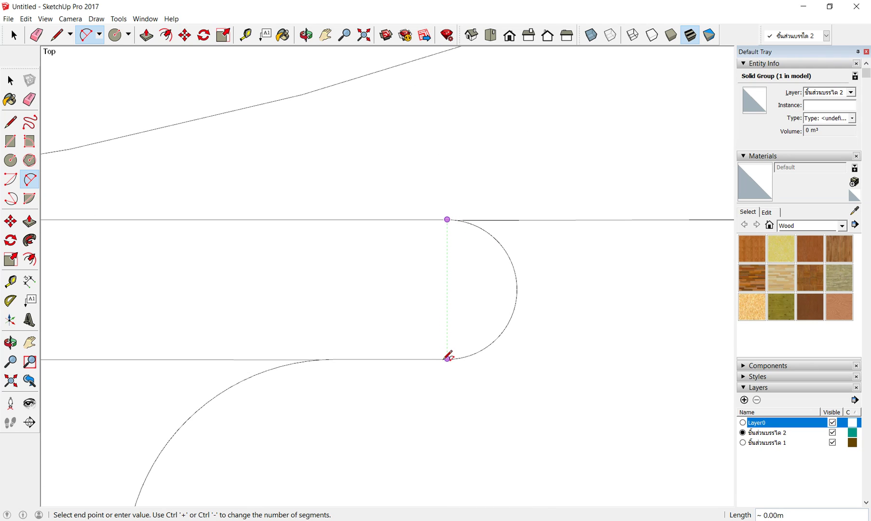
{"action": "left_click", "coordinate": [448, 359]}
{"action": "left_click", "coordinate": [518, 288]}
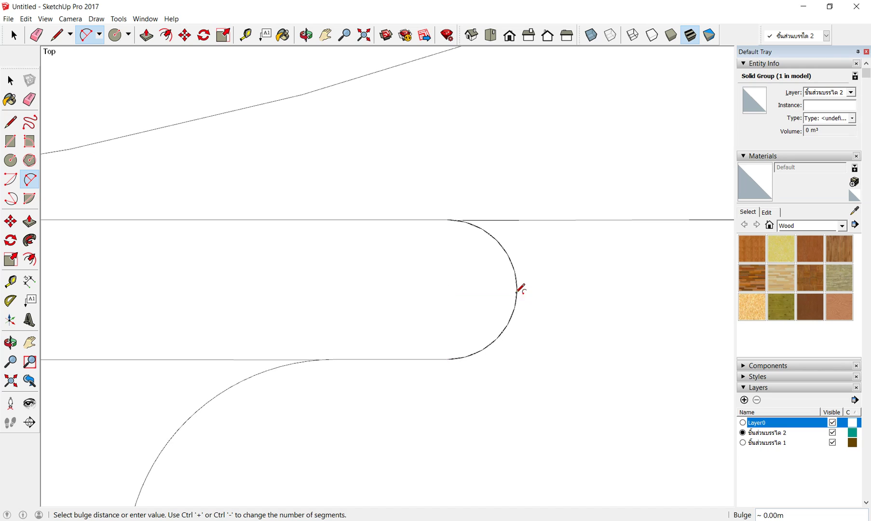
{"action": "scroll", "coordinate": [448, 202], "scroll_direction": "down", "scroll_amount": 1}
{"action": "scroll", "coordinate": [444, 205], "scroll_direction": "down", "scroll_amount": 1}
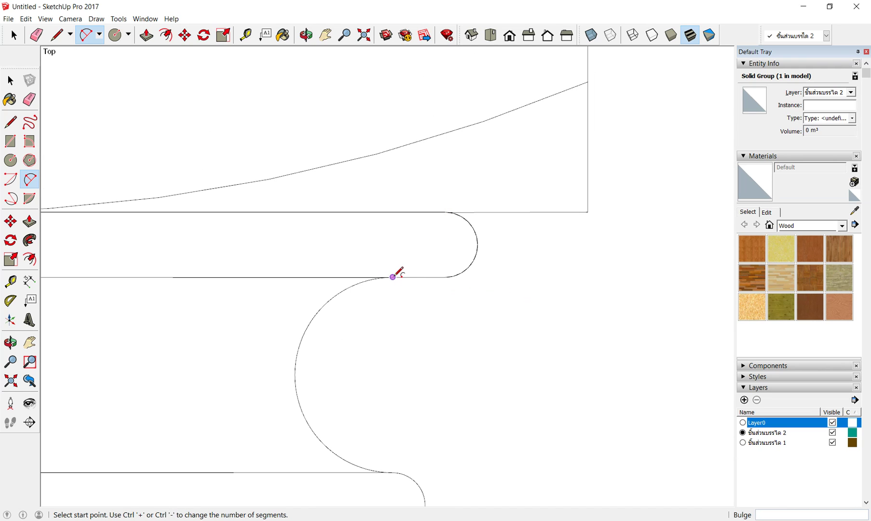
{"action": "left_click", "coordinate": [393, 276]}
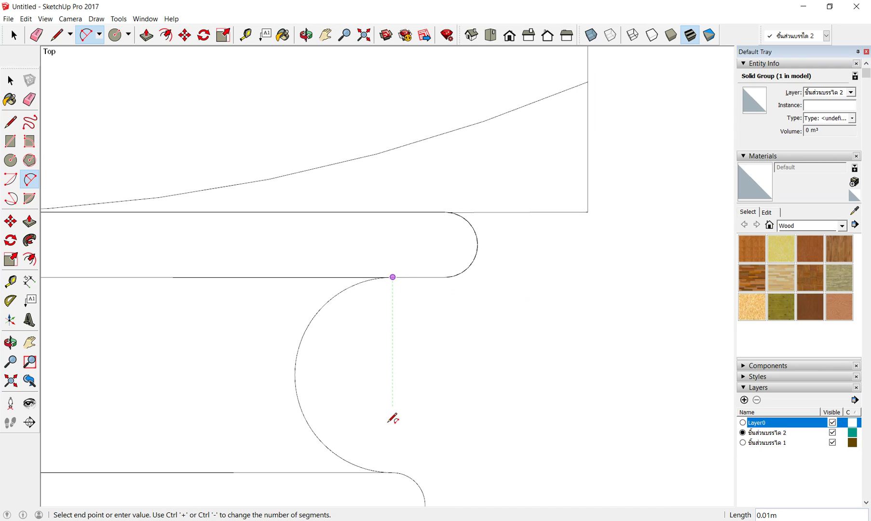
{"action": "left_click", "coordinate": [392, 471]}
{"action": "left_click", "coordinate": [295, 375]}
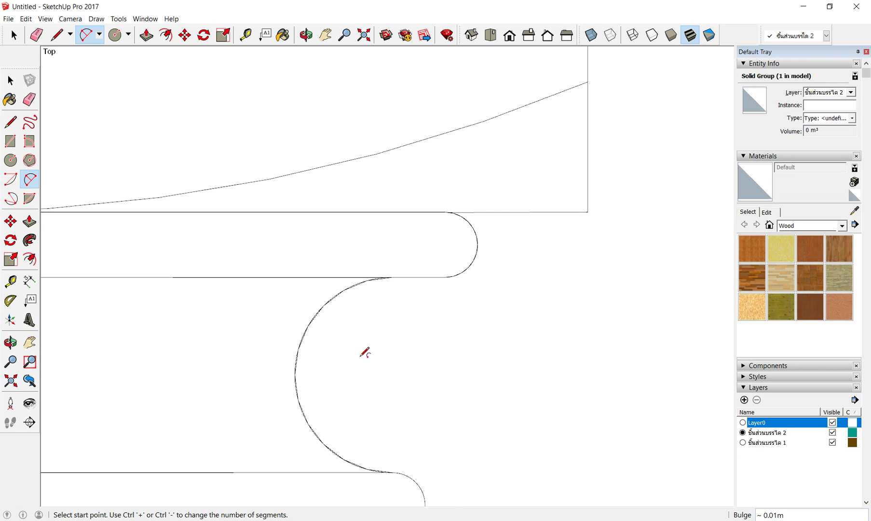
{"action": "scroll", "coordinate": [394, 316], "scroll_direction": "down", "scroll_amount": 3}
{"action": "scroll", "coordinate": [400, 312], "scroll_direction": "down", "scroll_amount": 3}
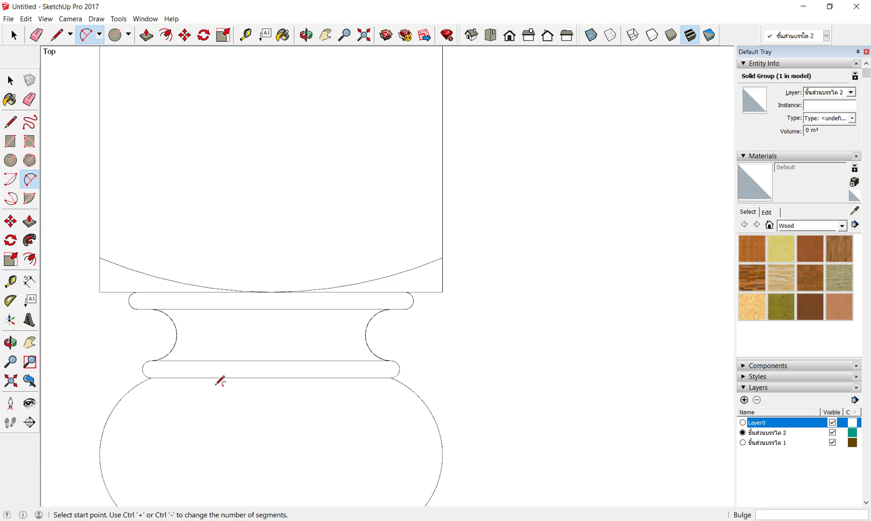
{"action": "scroll", "coordinate": [437, 379], "scroll_direction": "up", "scroll_amount": 2}
{"action": "scroll", "coordinate": [400, 362], "scroll_direction": "up", "scroll_amount": 2}
{"action": "scroll", "coordinate": [354, 350], "scroll_direction": "up", "scroll_amount": 2}
{"action": "scroll", "coordinate": [379, 335], "scroll_direction": "up", "scroll_amount": 2}
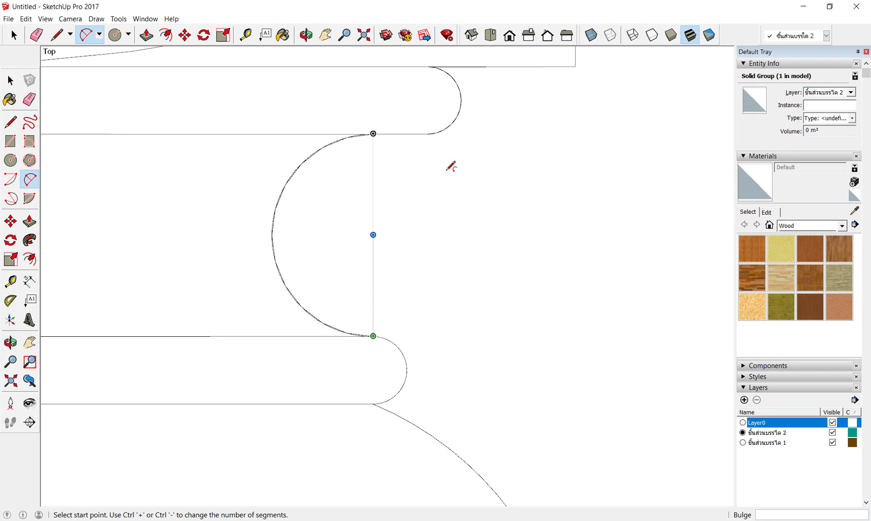
Step: Copy the upper band's right end arc onto the lower band's right end
{"action": "left_click", "coordinate": [14, 34]}
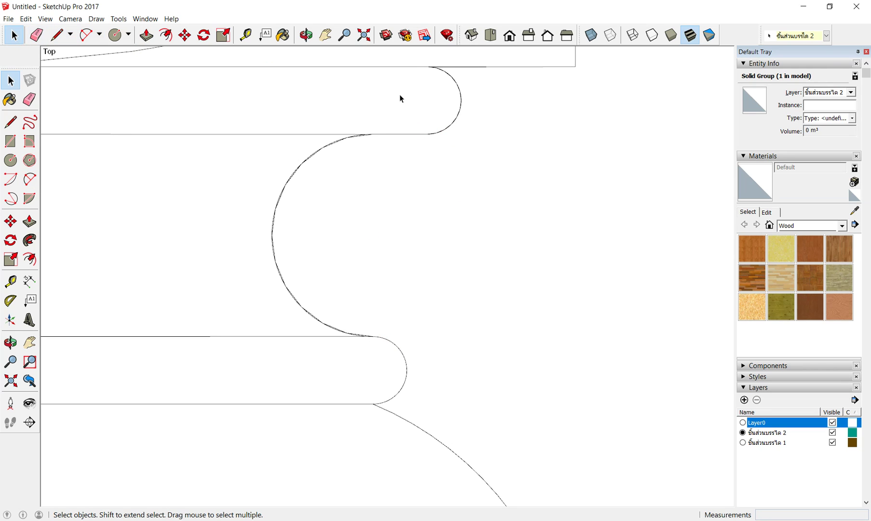
{"action": "left_click_drag", "start_coordinate": [412, 62], "coordinate": [526, 236]}
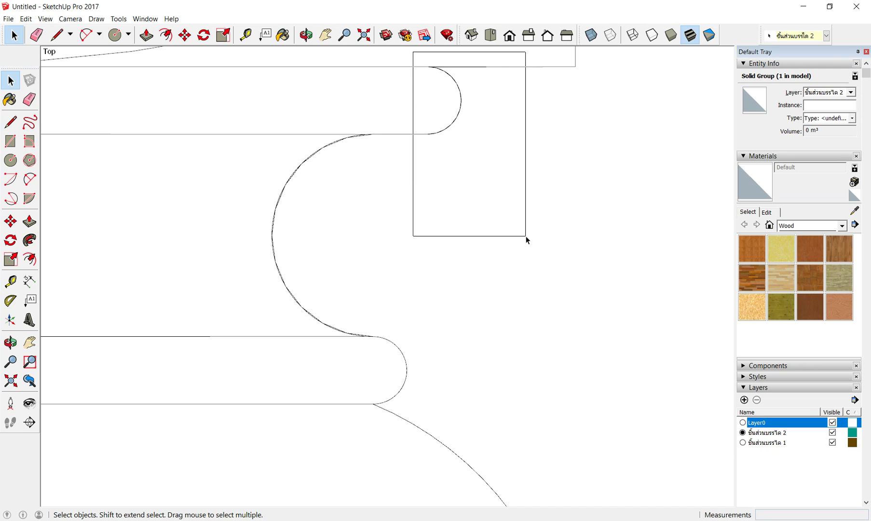
{"action": "left_click", "coordinate": [184, 42]}
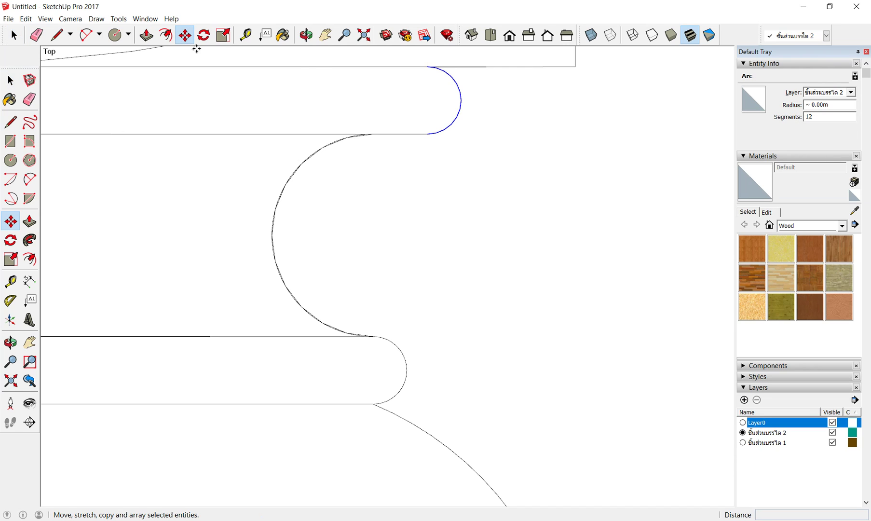
{"action": "left_click", "coordinate": [428, 67]}
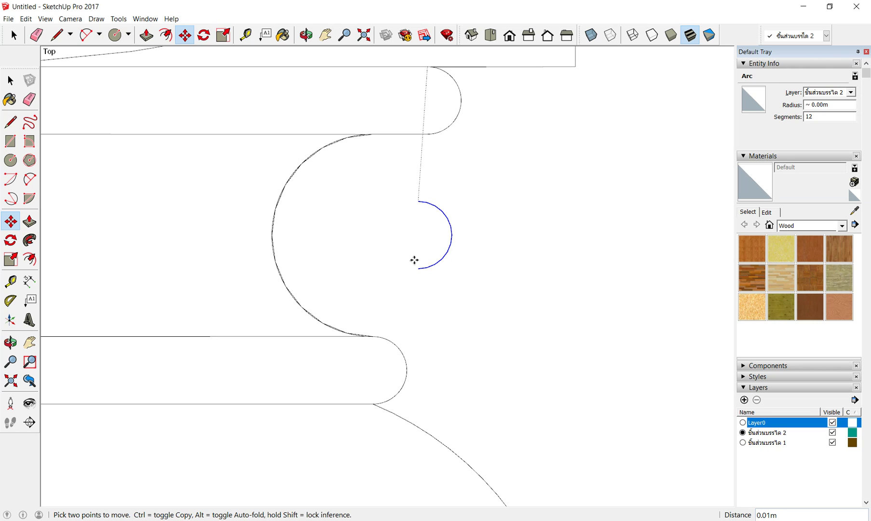
{"action": "key", "text": "ctrl"}
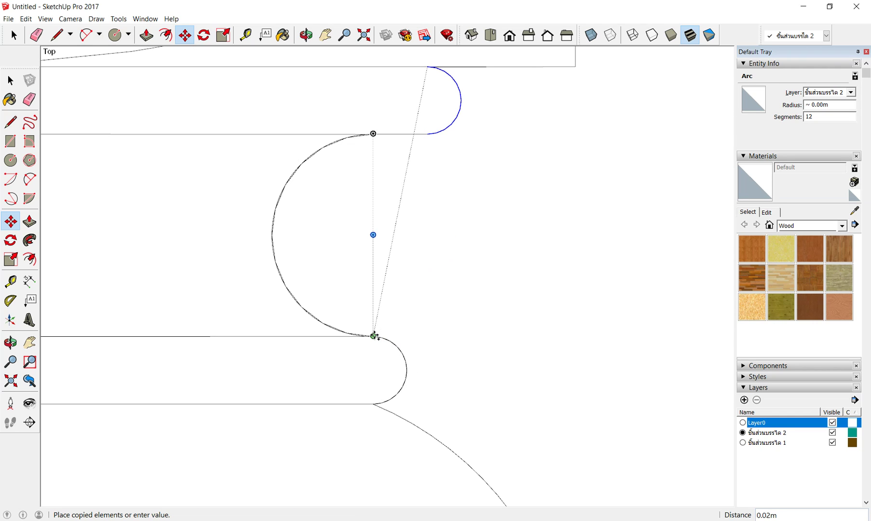
{"action": "left_click", "coordinate": [373, 336]}
{"action": "scroll", "coordinate": [504, 302], "scroll_direction": "down", "scroll_amount": 2}
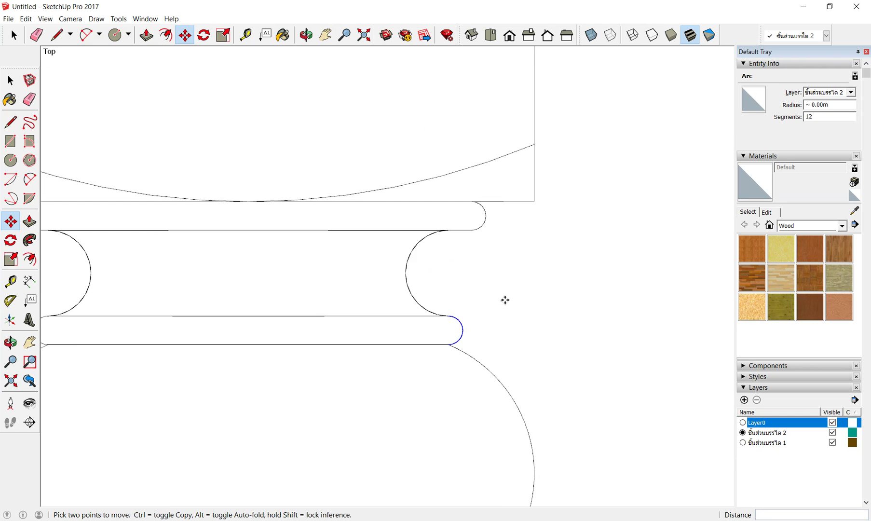
{"action": "scroll", "coordinate": [505, 300], "scroll_direction": "down", "scroll_amount": 2}
{"action": "scroll", "coordinate": [505, 300], "scroll_direction": "down", "scroll_amount": 2}
{"action": "scroll", "coordinate": [262, 275], "scroll_direction": "up", "scroll_amount": 2}
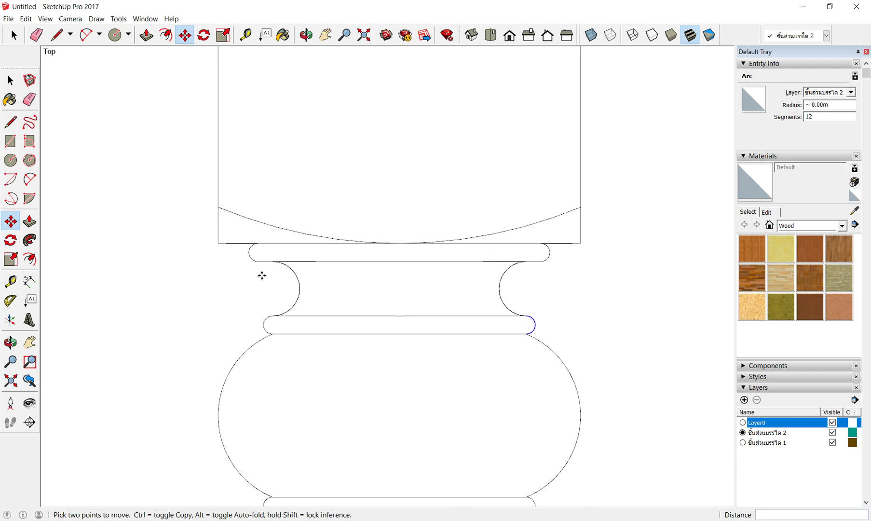
Step: Copy the upper band's left end arc onto the lower band's left end
{"action": "key", "text": "space"}
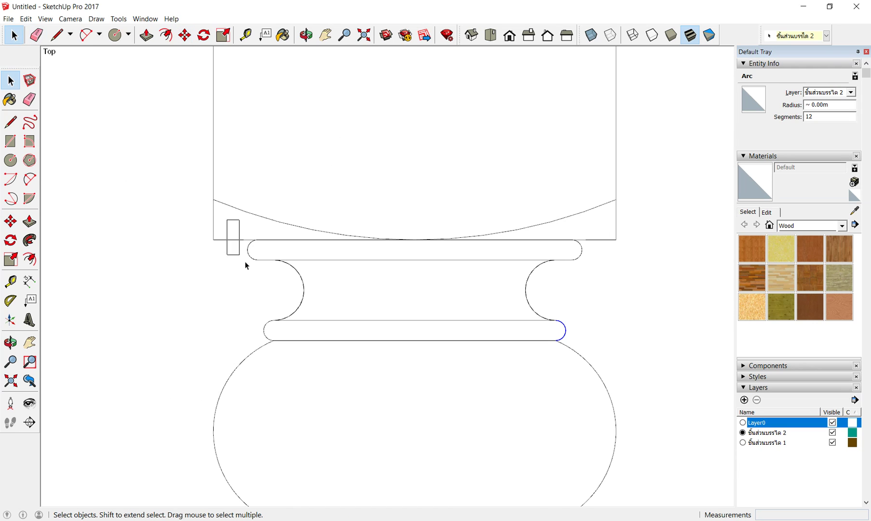
{"action": "left_click_drag", "start_coordinate": [245, 262], "coordinate": [266, 283]}
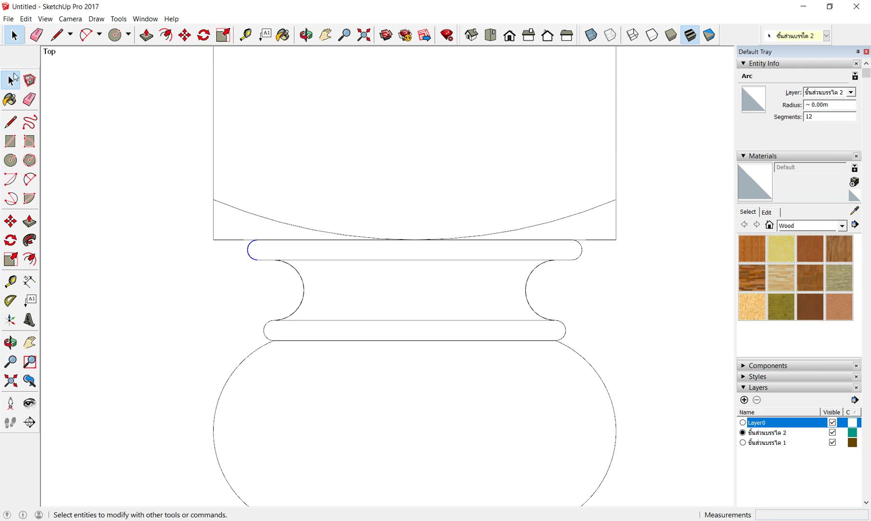
{"action": "left_click", "coordinate": [185, 35]}
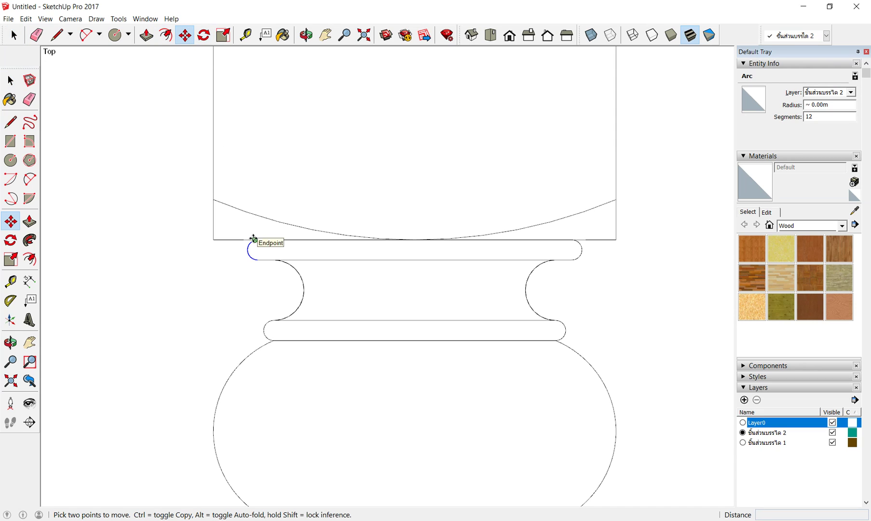
{"action": "left_click", "coordinate": [252, 238]}
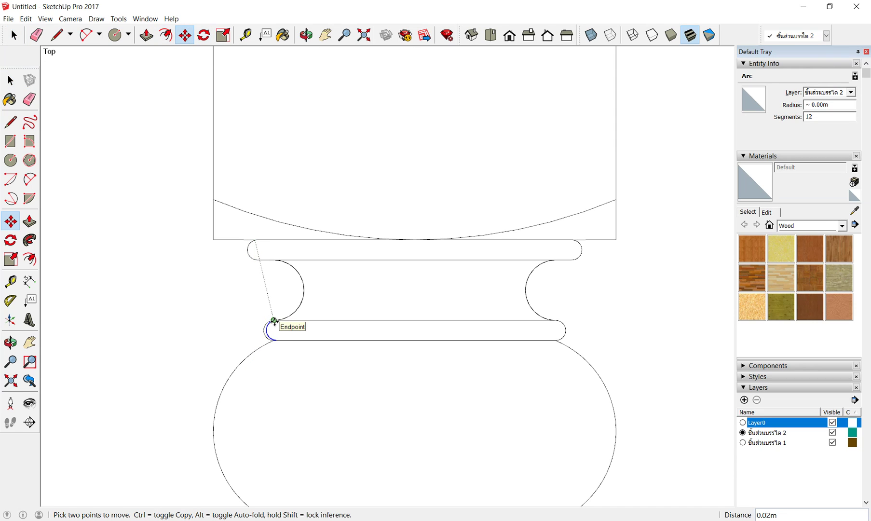
{"action": "key", "text": "ctrl"}
{"action": "scroll", "coordinate": [273, 320], "scroll_direction": "up", "scroll_amount": 2}
{"action": "scroll", "coordinate": [273, 318], "scroll_direction": "up", "scroll_amount": 2}
{"action": "scroll", "coordinate": [271, 315], "scroll_direction": "up", "scroll_amount": 1}
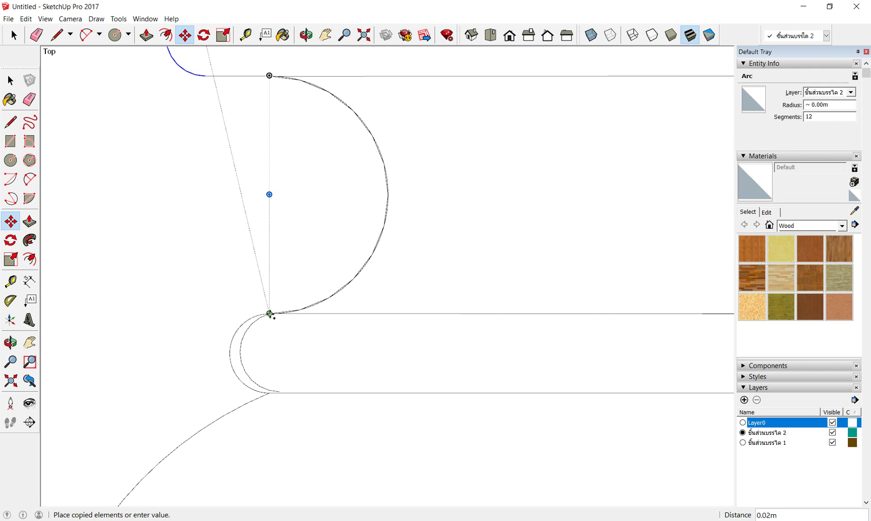
{"action": "scroll", "coordinate": [269, 314], "scroll_direction": "up", "scroll_amount": 1}
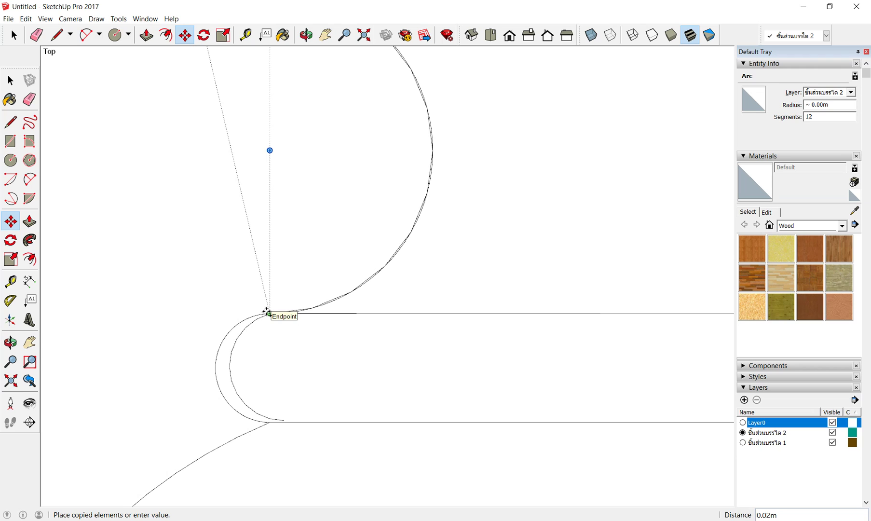
{"action": "scroll", "coordinate": [268, 313], "scroll_direction": "up", "scroll_amount": 1}
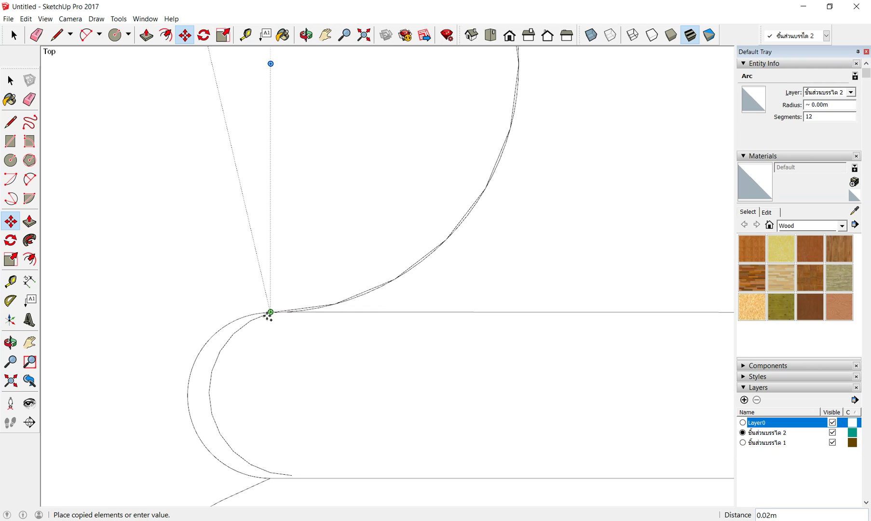
{"action": "scroll", "coordinate": [307, 322], "scroll_direction": "up", "scroll_amount": 1}
{"action": "scroll", "coordinate": [293, 318], "scroll_direction": "up", "scroll_amount": 1}
{"action": "scroll", "coordinate": [276, 323], "scroll_direction": "up", "scroll_amount": 1}
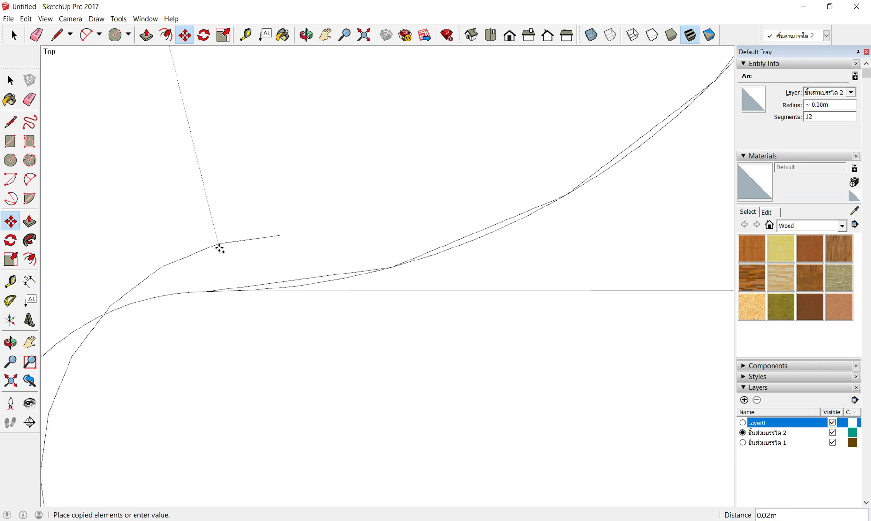
{"action": "scroll", "coordinate": [219, 247], "scroll_direction": "up", "scroll_amount": 1}
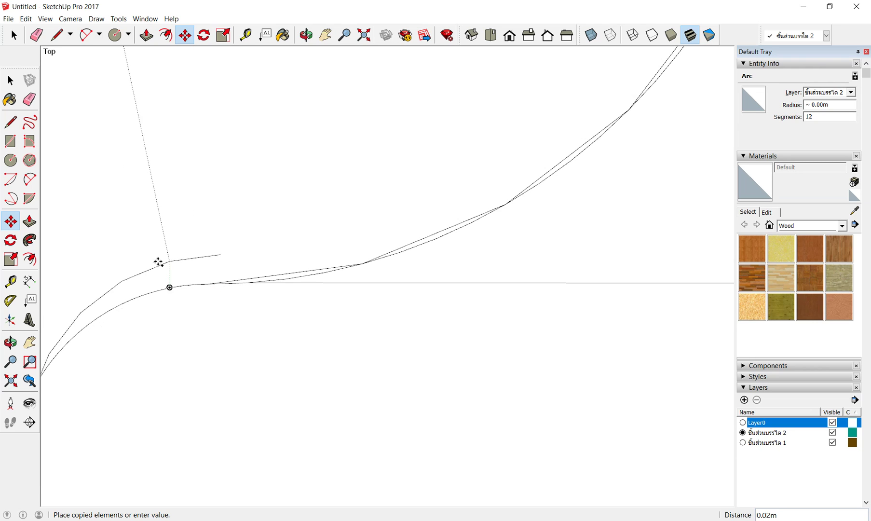
{"action": "scroll", "coordinate": [166, 262], "scroll_direction": "down", "scroll_amount": 1}
{"action": "scroll", "coordinate": [217, 231], "scroll_direction": "up", "scroll_amount": 1}
{"action": "scroll", "coordinate": [215, 244], "scroll_direction": "up", "scroll_amount": 1}
{"action": "scroll", "coordinate": [214, 245], "scroll_direction": "up", "scroll_amount": 1}
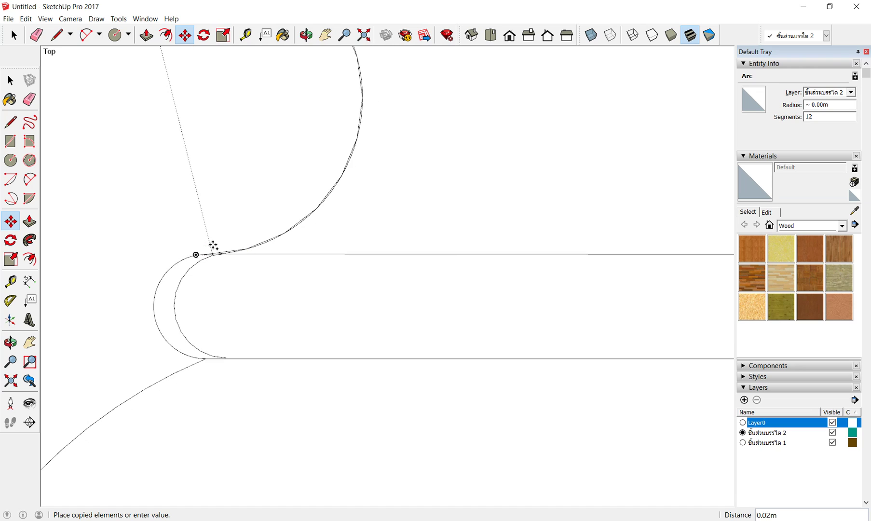
{"action": "left_click", "coordinate": [212, 245]}
{"action": "scroll", "coordinate": [214, 274], "scroll_direction": "down", "scroll_amount": 1}
{"action": "scroll", "coordinate": [211, 279], "scroll_direction": "down", "scroll_amount": 1}
Step: Move the arc by its top endpoint down onto the lower endpoint
{"action": "scroll", "coordinate": [173, 60], "scroll_direction": "up", "scroll_amount": 1}
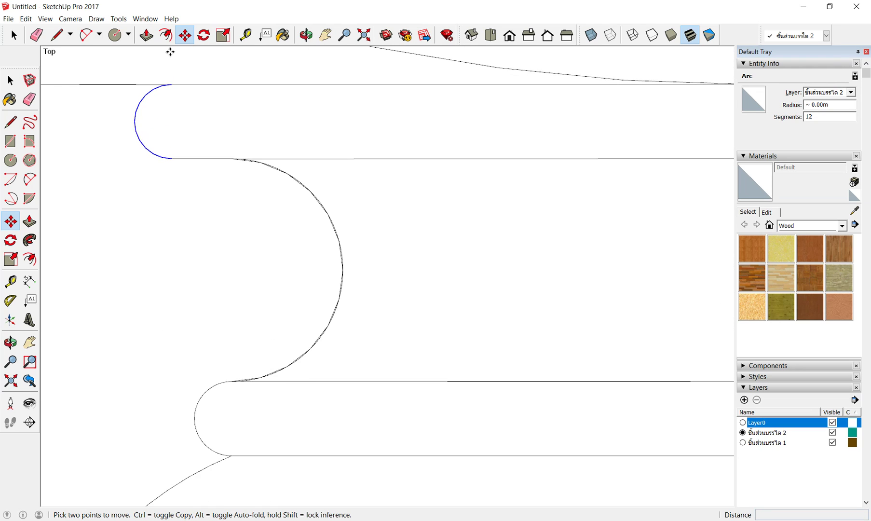
{"action": "scroll", "coordinate": [170, 73], "scroll_direction": "up", "scroll_amount": 1}
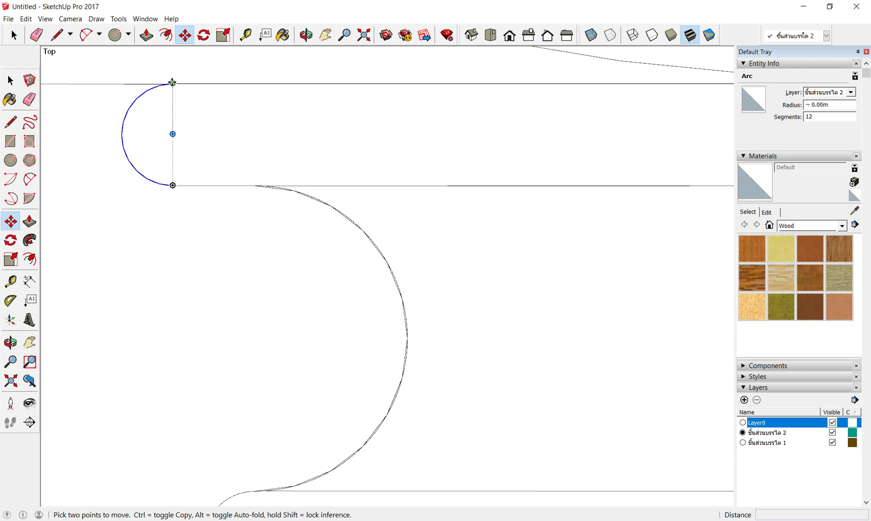
{"action": "left_click", "coordinate": [174, 83]}
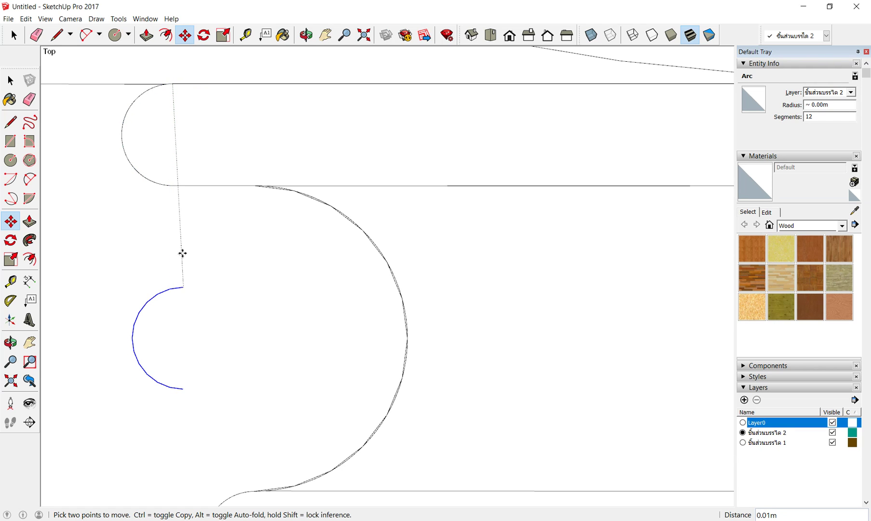
{"action": "scroll", "coordinate": [191, 326], "scroll_direction": "down", "scroll_amount": 2}
{"action": "scroll", "coordinate": [202, 290], "scroll_direction": "down", "scroll_amount": 1}
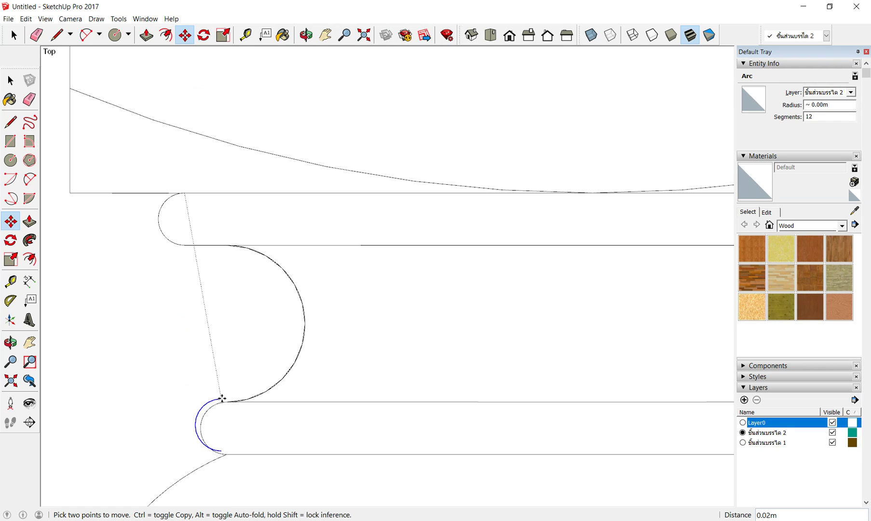
{"action": "scroll", "coordinate": [220, 398], "scroll_direction": "up", "scroll_amount": 2}
{"action": "scroll", "coordinate": [225, 395], "scroll_direction": "up", "scroll_amount": 1}
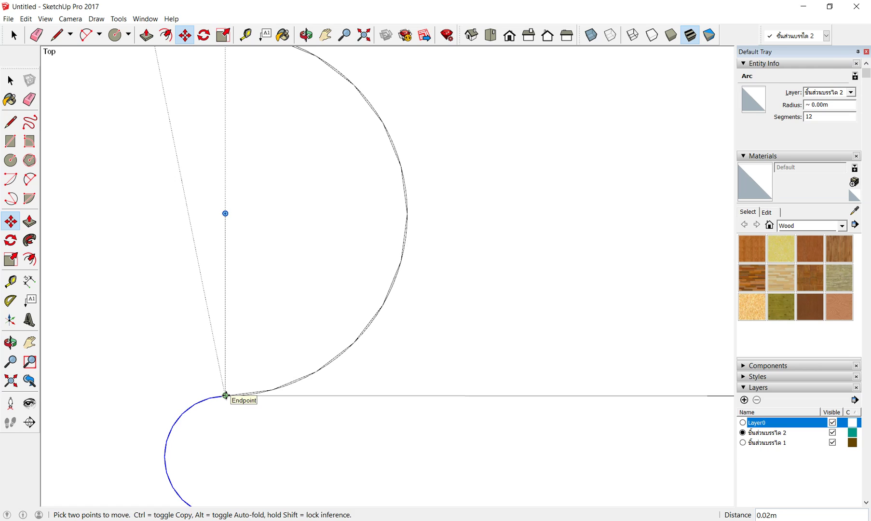
{"action": "left_click", "coordinate": [225, 395]}
{"action": "scroll", "coordinate": [205, 235], "scroll_direction": "down", "scroll_amount": 1}
{"action": "scroll", "coordinate": [207, 362], "scroll_direction": "down", "scroll_amount": 1}
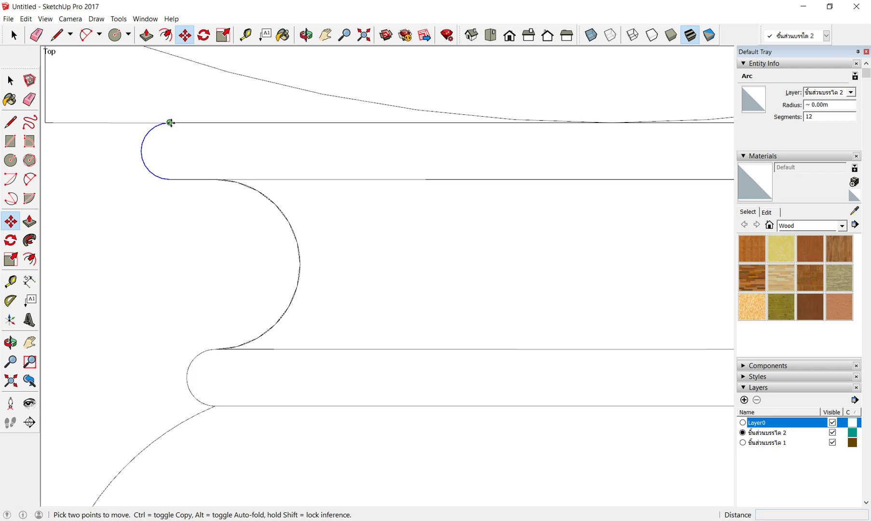
Step: Copy the upper-left arc from its endpoint onto the lower band's left end
{"action": "left_click", "coordinate": [170, 123]}
{"action": "key", "text": "ctrl"}
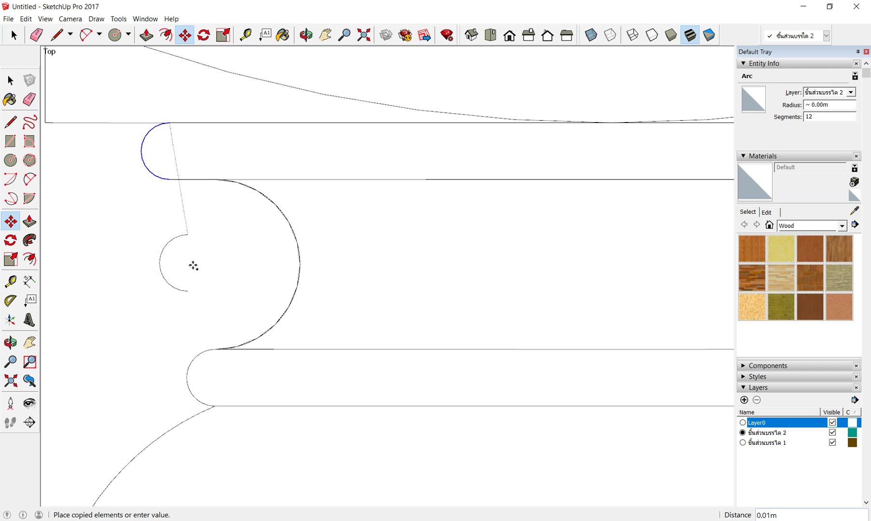
{"action": "scroll", "coordinate": [205, 349], "scroll_direction": "up", "scroll_amount": 2}
{"action": "scroll", "coordinate": [208, 350], "scroll_direction": "up", "scroll_amount": 2}
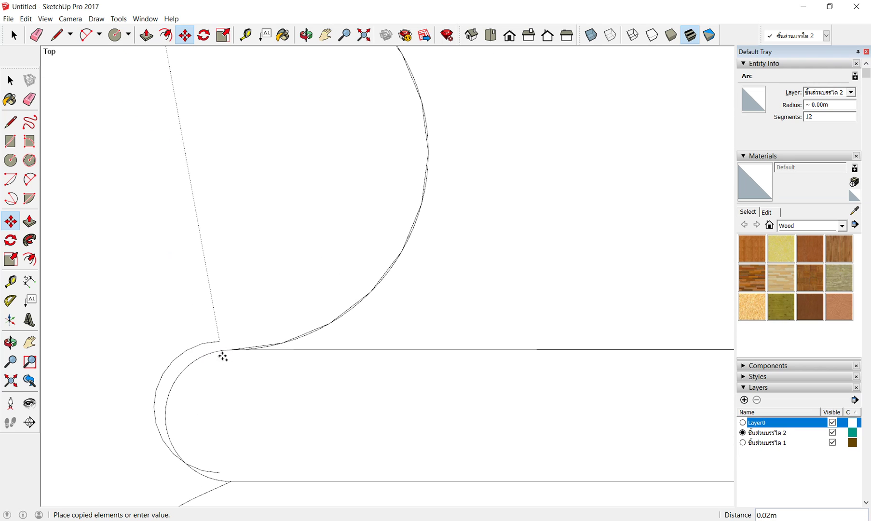
{"action": "left_click", "coordinate": [229, 350]}
{"action": "scroll", "coordinate": [226, 260], "scroll_direction": "down", "scroll_amount": 3}
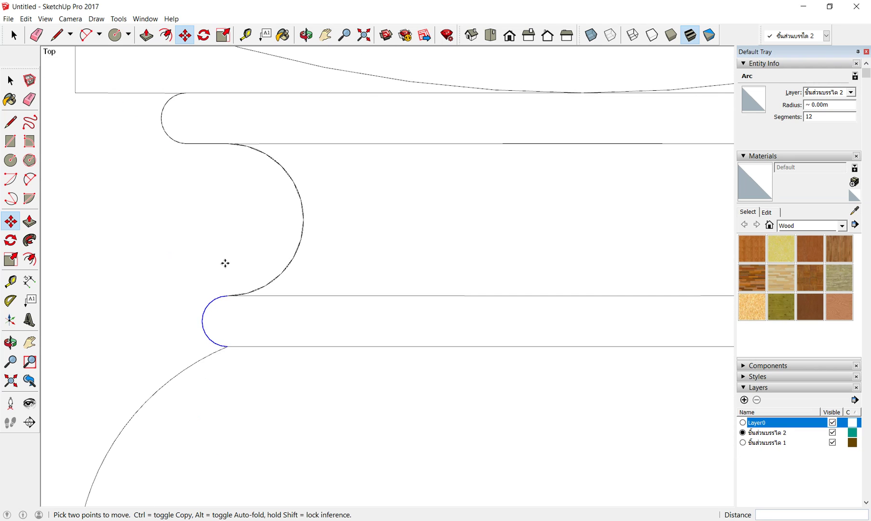
{"action": "scroll", "coordinate": [225, 263], "scroll_direction": "down", "scroll_amount": 2}
{"action": "scroll", "coordinate": [430, 257], "scroll_direction": "down", "scroll_amount": 1}
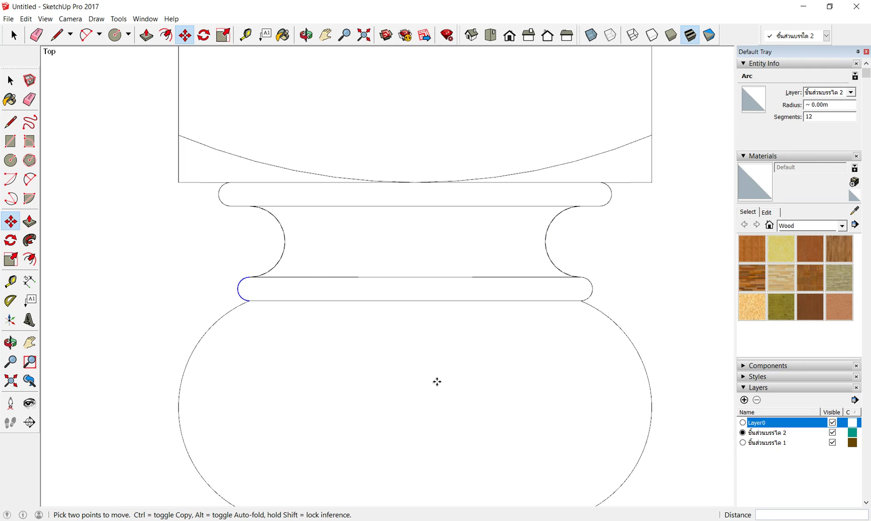
Step: Hide Layer0 and draw a line joining the top ends of the left and right arcs
{"action": "left_click", "coordinate": [833, 423]}
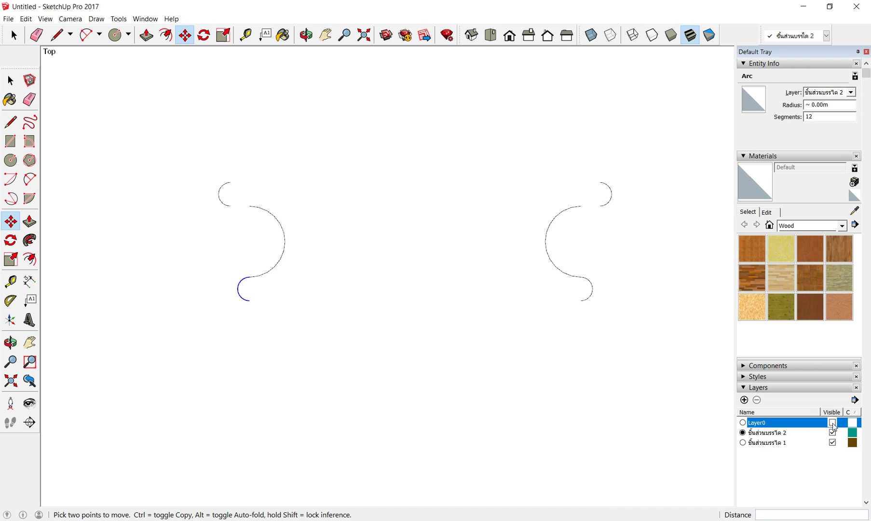
{"action": "left_click", "coordinate": [57, 35]}
{"action": "left_click", "coordinate": [230, 182]}
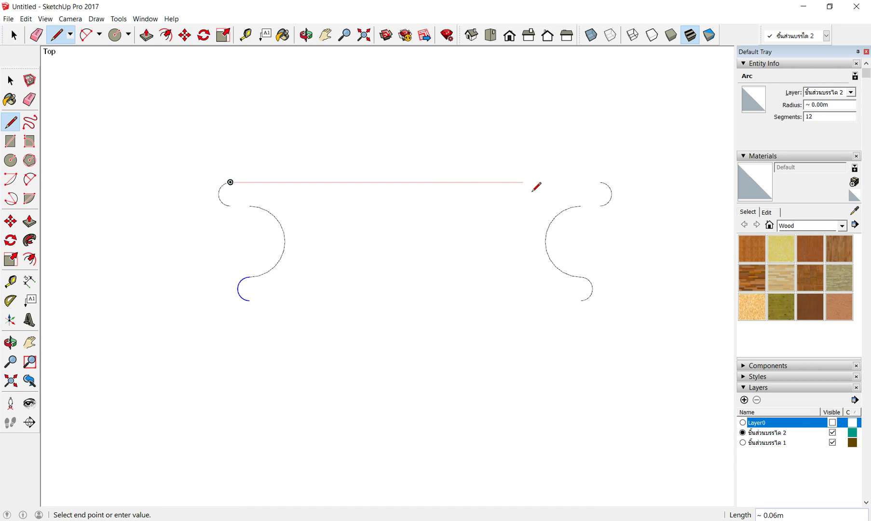
{"action": "left_click", "coordinate": [600, 181]}
{"action": "key", "text": "Escape"}
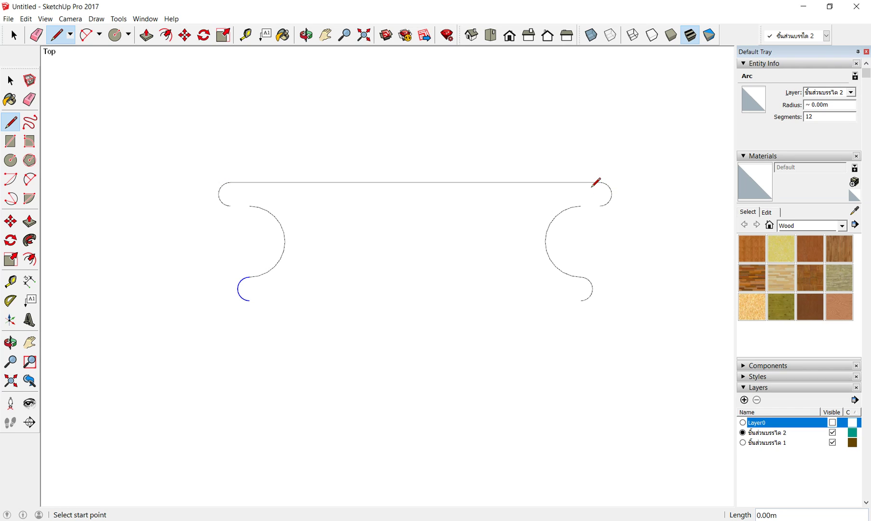
{"action": "scroll", "coordinate": [231, 200], "scroll_direction": "up", "scroll_amount": 2}
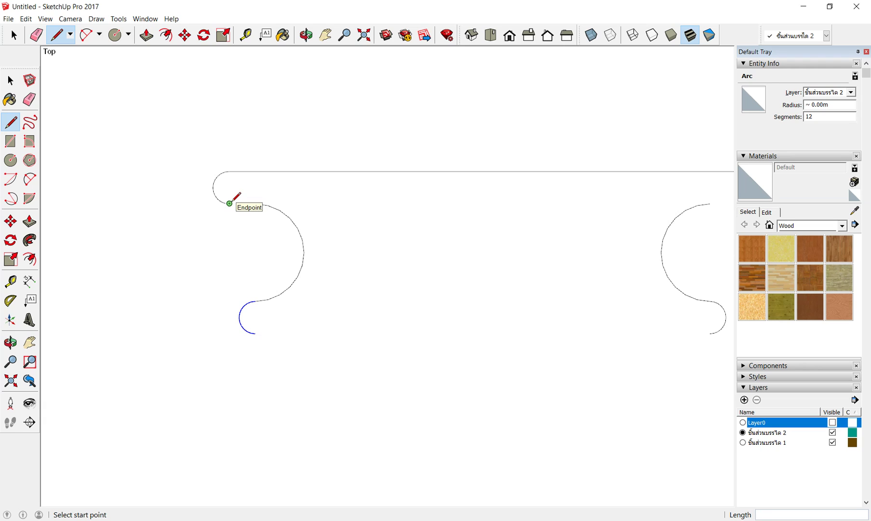
Step: Join both arcs to the rounded ends and close the bottom edge, forming one face
{"action": "left_click", "coordinate": [229, 203]}
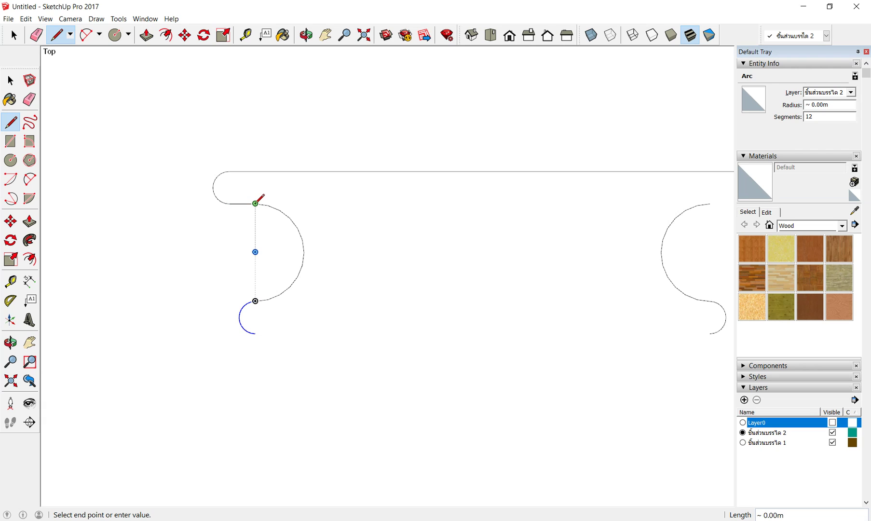
{"action": "left_click", "coordinate": [255, 203]}
{"action": "key", "text": "Escape"}
{"action": "scroll", "coordinate": [215, 210], "scroll_direction": "down", "scroll_amount": 1}
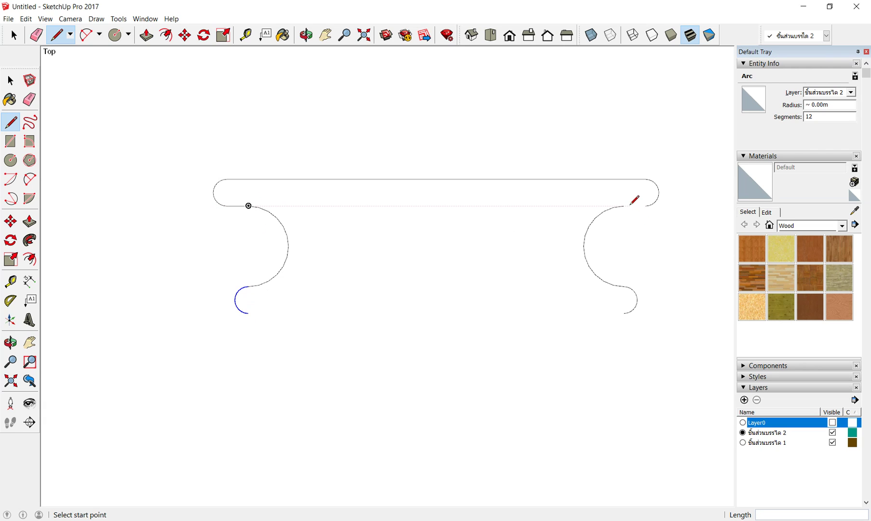
{"action": "left_click", "coordinate": [623, 206]}
{"action": "left_click", "coordinate": [646, 206]}
{"action": "key", "text": "Escape"}
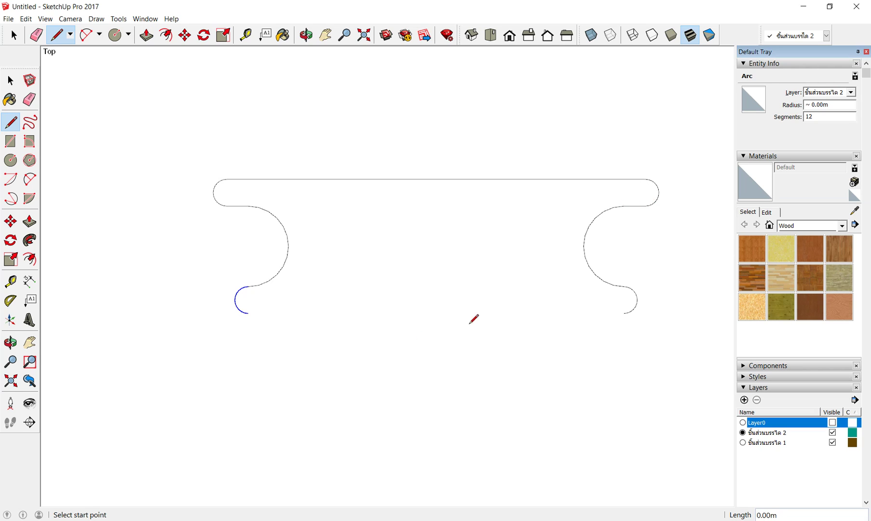
{"action": "left_click", "coordinate": [249, 312]}
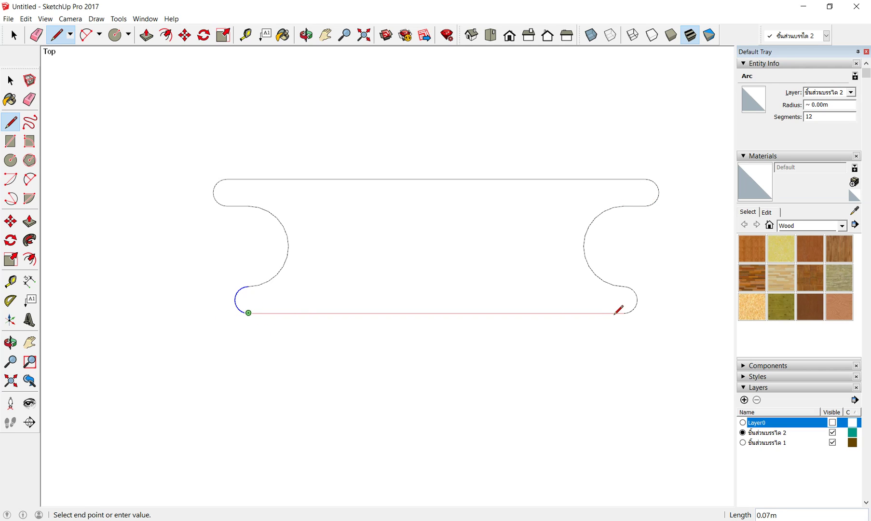
{"action": "left_click", "coordinate": [624, 312]}
{"action": "scroll", "coordinate": [253, 202], "scroll_direction": "down", "scroll_amount": 2}
{"action": "scroll", "coordinate": [252, 208], "scroll_direction": "down", "scroll_amount": 2}
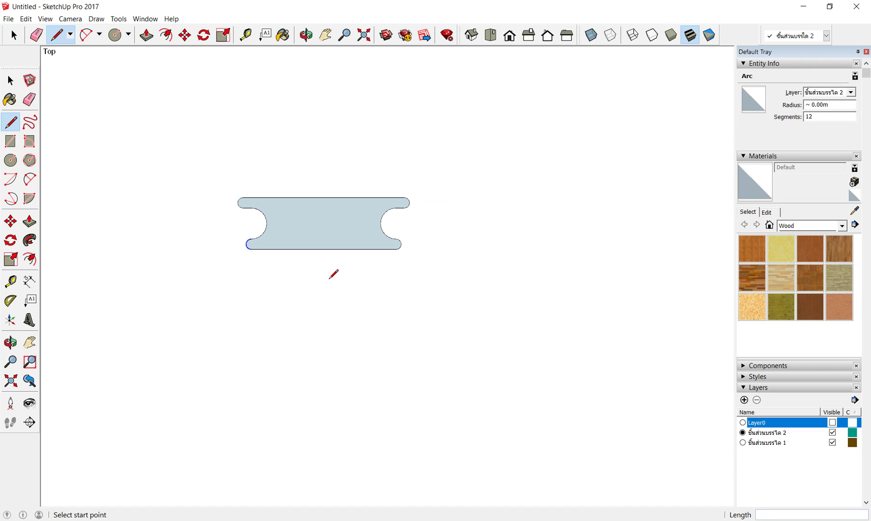
Step: Show the hidden Layer0 reference drawing again
{"action": "left_click", "coordinate": [832, 422]}
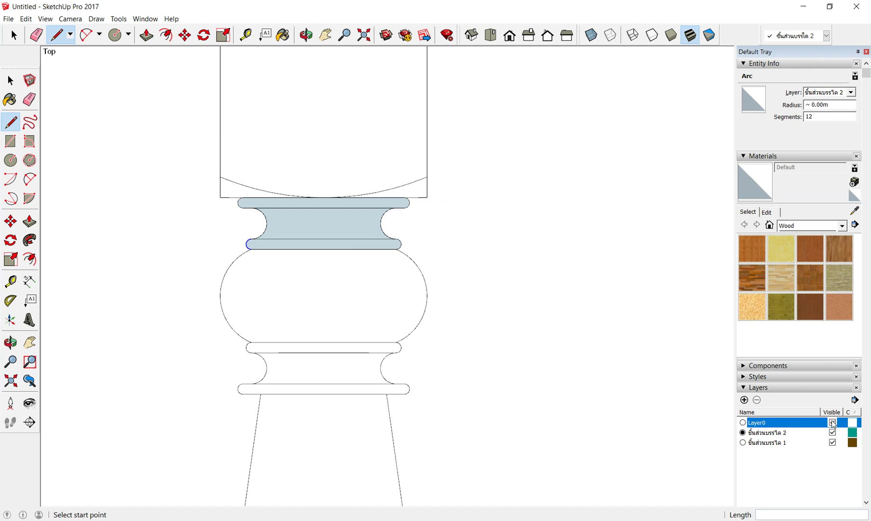
{"action": "scroll", "coordinate": [486, 182], "scroll_direction": "down", "scroll_amount": 1}
{"action": "scroll", "coordinate": [518, 236], "scroll_direction": "down", "scroll_amount": 1}
{"action": "scroll", "coordinate": [554, 258], "scroll_direction": "up", "scroll_amount": 1}
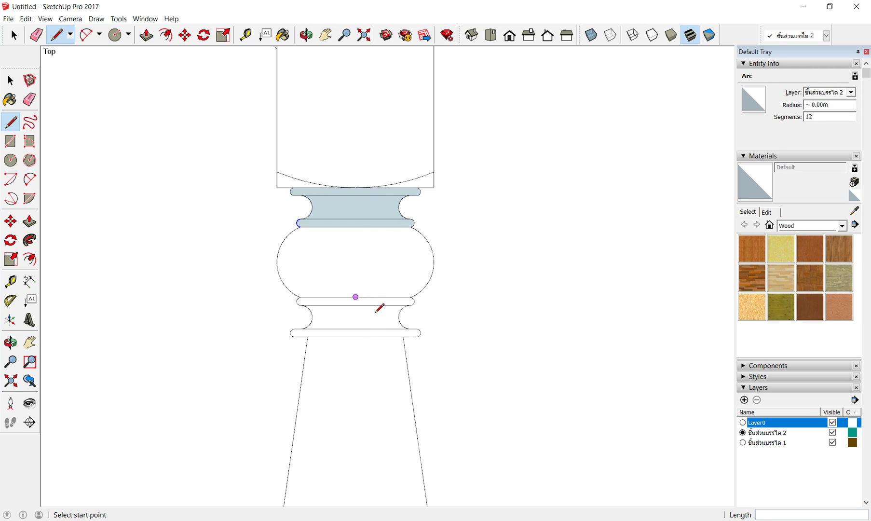
Step: Copy the collar face from its top-edge midpoint 0.07m down onto the lower collar
{"action": "key", "text": "space"}
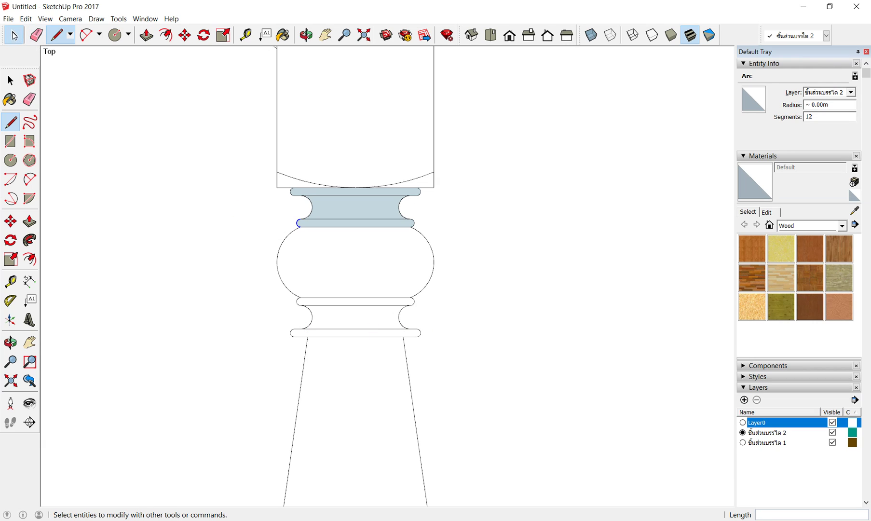
{"action": "left_click_drag", "start_coordinate": [248, 162], "coordinate": [501, 251]}
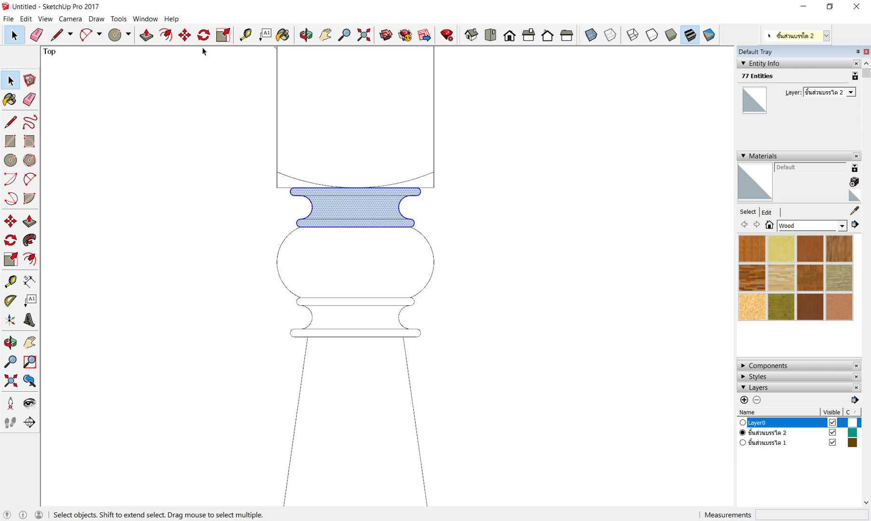
{"action": "left_click", "coordinate": [185, 35]}
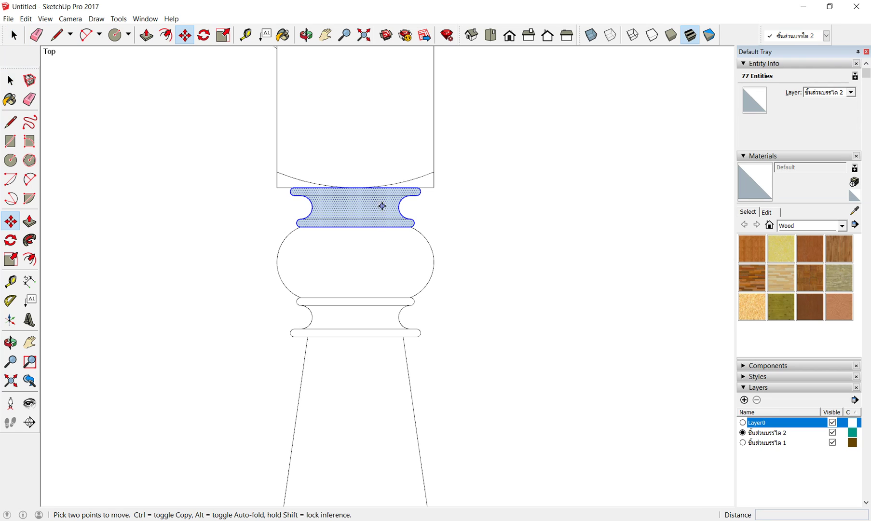
{"action": "left_click", "coordinate": [356, 188]}
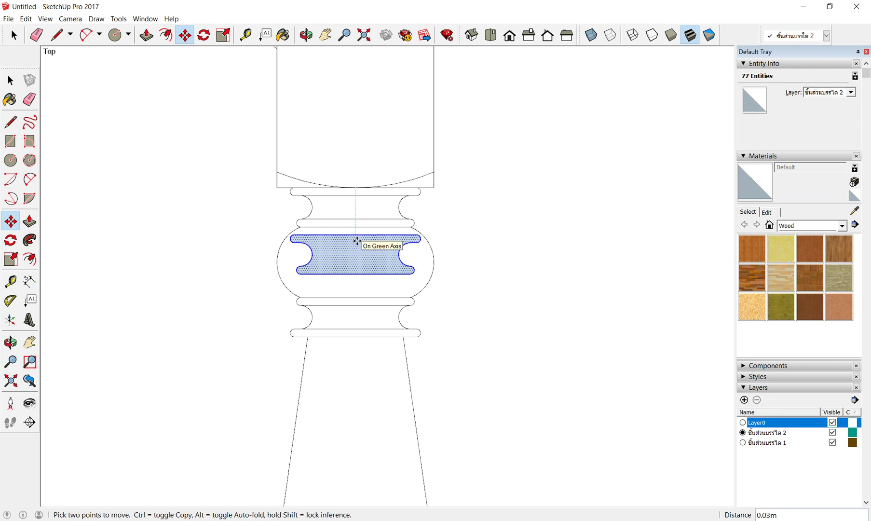
{"action": "key", "text": "ctrl"}
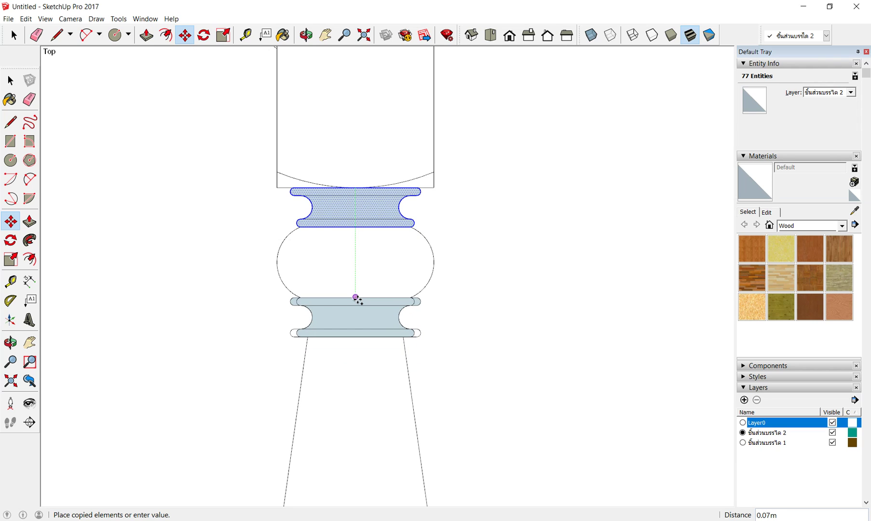
{"action": "left_click", "coordinate": [356, 297]}
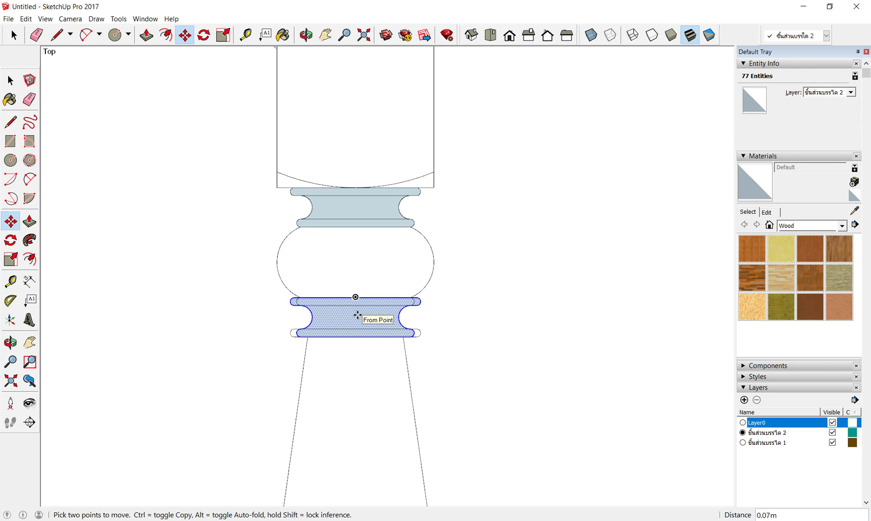
Step: Flip the lower collar copy along the Green direction and zoom in on it
{"action": "right_click", "coordinate": [358, 315]}
{"action": "mouse_move", "coordinate": [390, 433]}
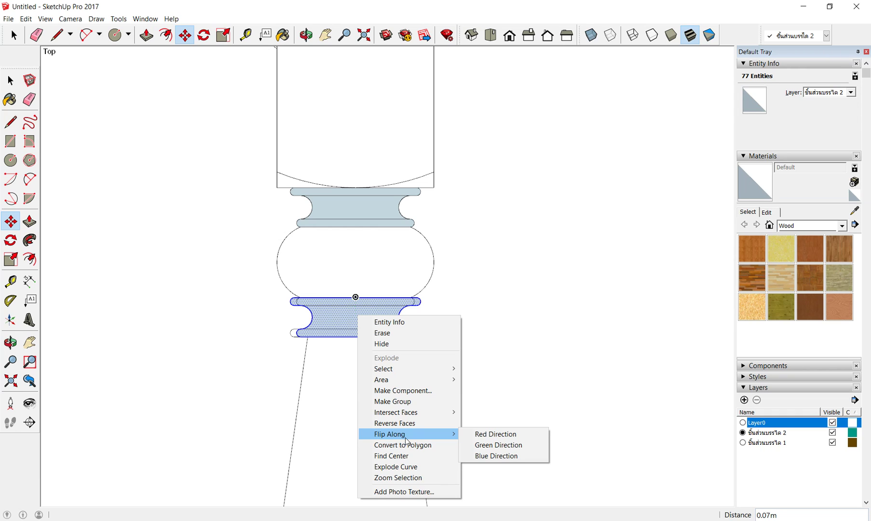
{"action": "left_click", "coordinate": [499, 444]}
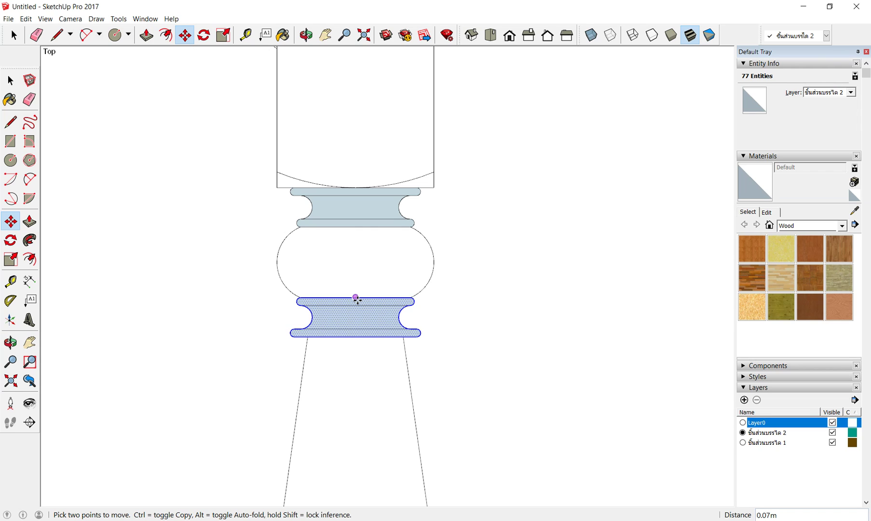
{"action": "scroll", "coordinate": [416, 256], "scroll_direction": "up", "scroll_amount": 1}
{"action": "scroll", "coordinate": [416, 256], "scroll_direction": "up", "scroll_amount": 1}
{"action": "scroll", "coordinate": [416, 257], "scroll_direction": "up", "scroll_amount": 1}
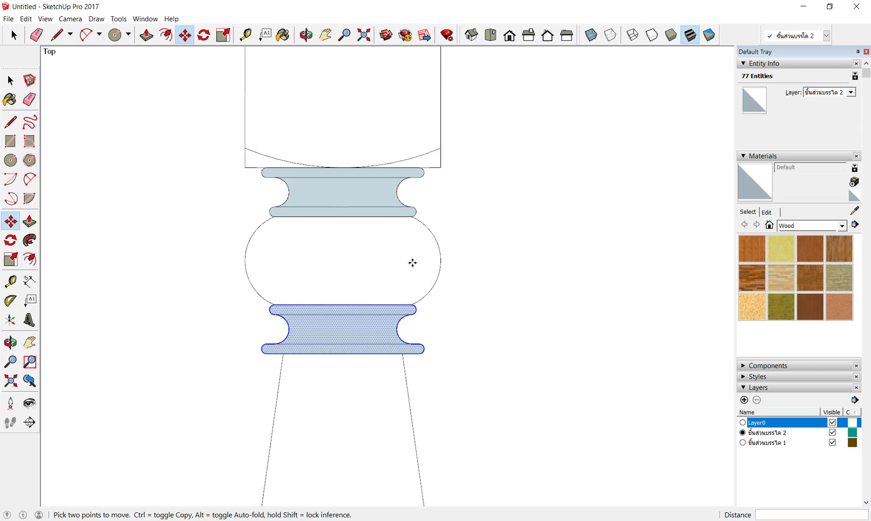
{"action": "scroll", "coordinate": [416, 256], "scroll_direction": "up", "scroll_amount": 1}
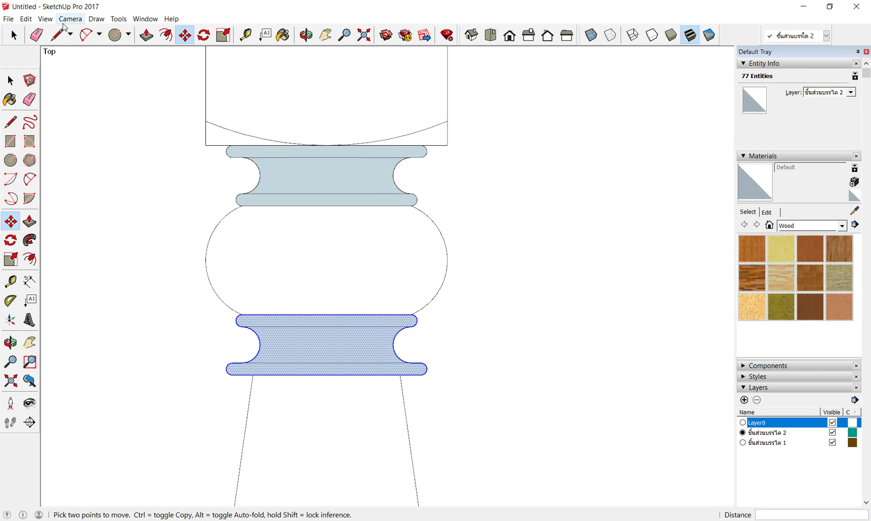
Step: Draw a 2-point arc down the bulb's right side, from the upper to the lower collar corner
{"action": "left_click", "coordinate": [83, 41]}
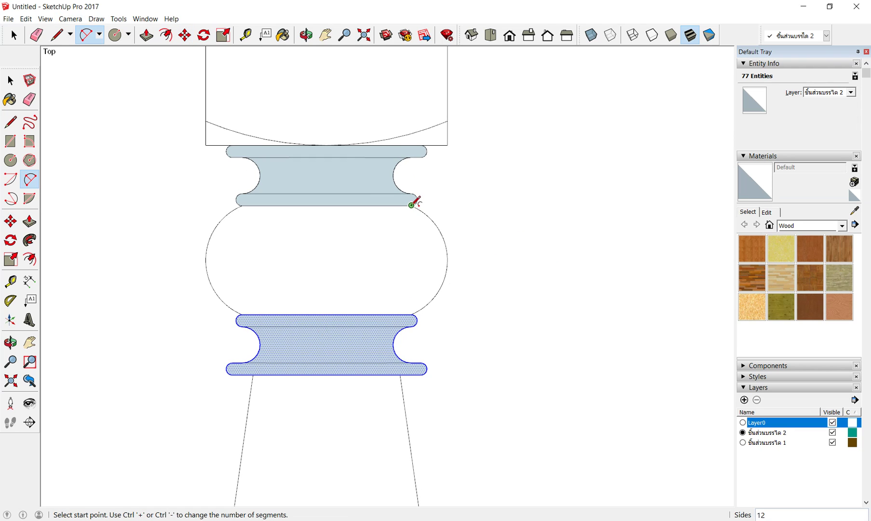
{"action": "scroll", "coordinate": [414, 203], "scroll_direction": "up", "scroll_amount": 4}
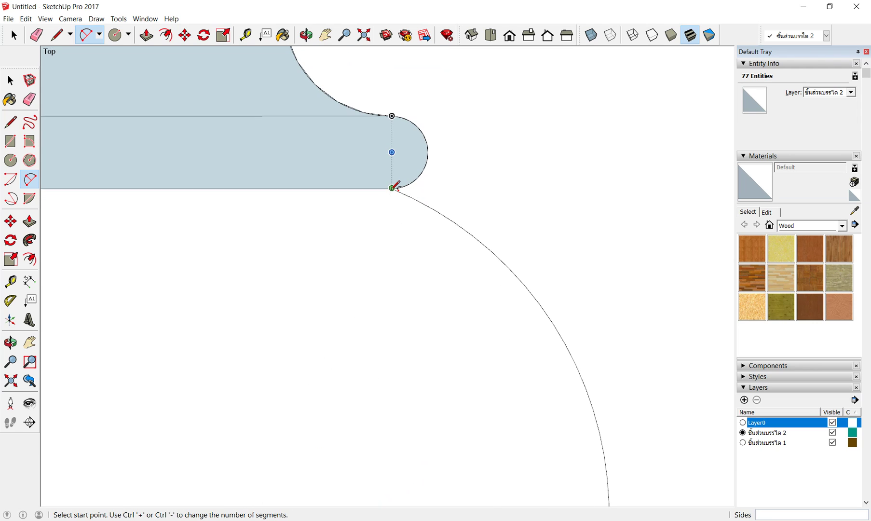
{"action": "left_click", "coordinate": [391, 187]}
{"action": "scroll", "coordinate": [415, 192], "scroll_direction": "down", "scroll_amount": 2}
{"action": "scroll", "coordinate": [406, 410], "scroll_direction": "down", "scroll_amount": 2}
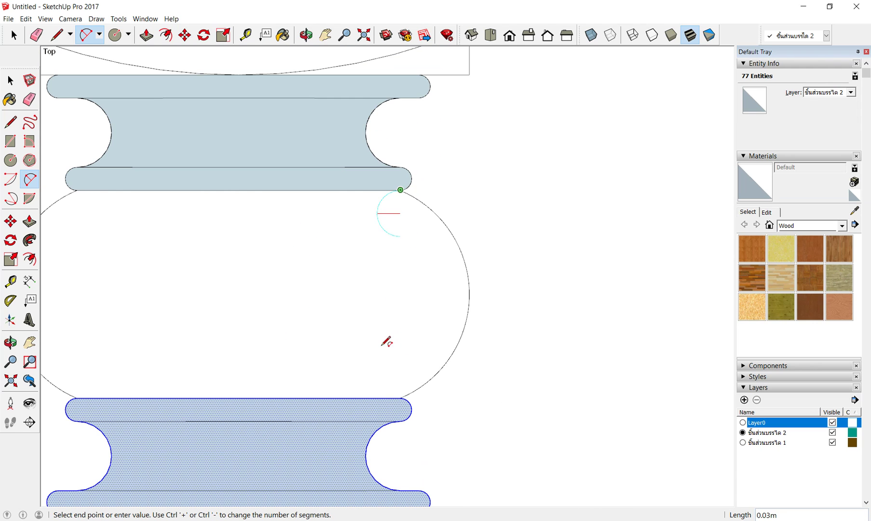
{"action": "left_click", "coordinate": [401, 397]}
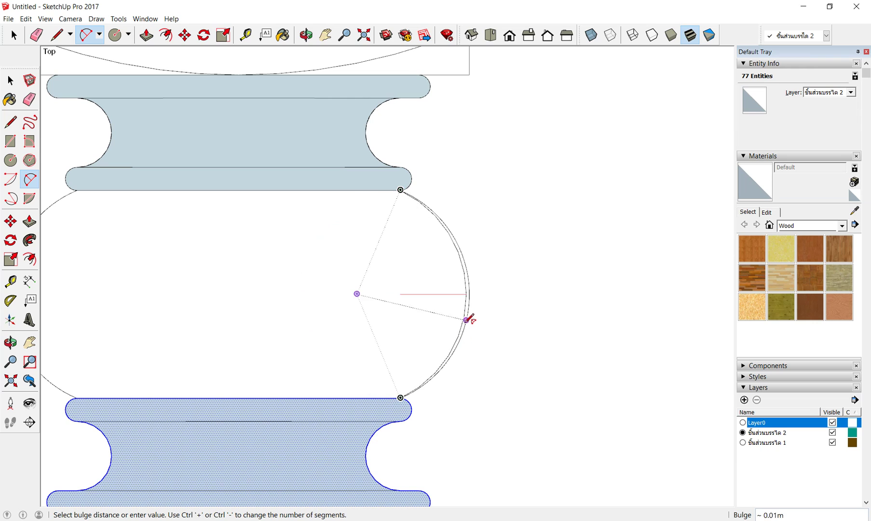
{"action": "left_click", "coordinate": [474, 290]}
{"action": "scroll", "coordinate": [470, 288], "scroll_direction": "down", "scroll_amount": 2}
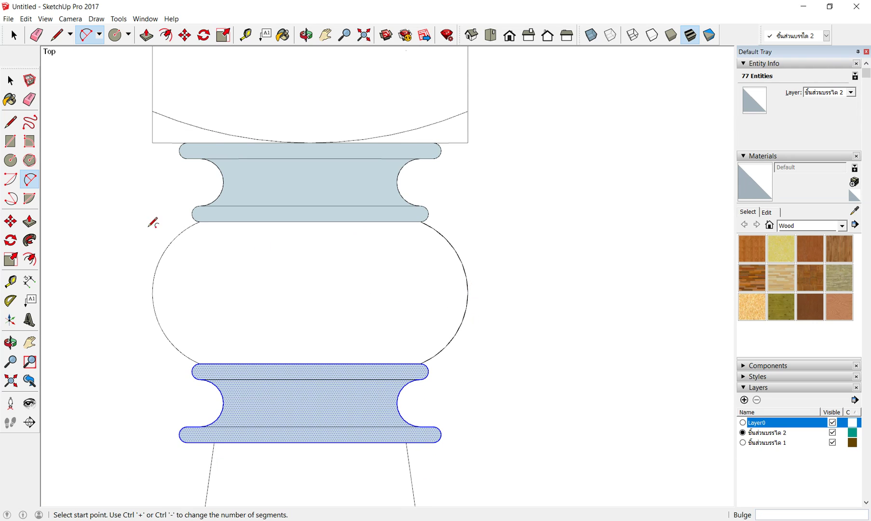
{"action": "scroll", "coordinate": [153, 223], "scroll_direction": "up", "scroll_amount": 1}
Step: Draw the matching arc down the bulb's left side, closing the bulb into a face
{"action": "left_click", "coordinate": [210, 219]}
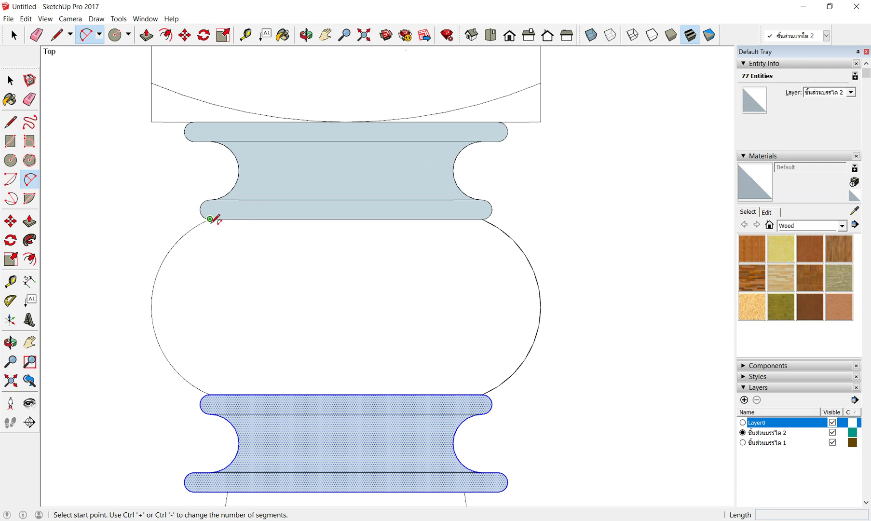
{"action": "left_click", "coordinate": [210, 393]}
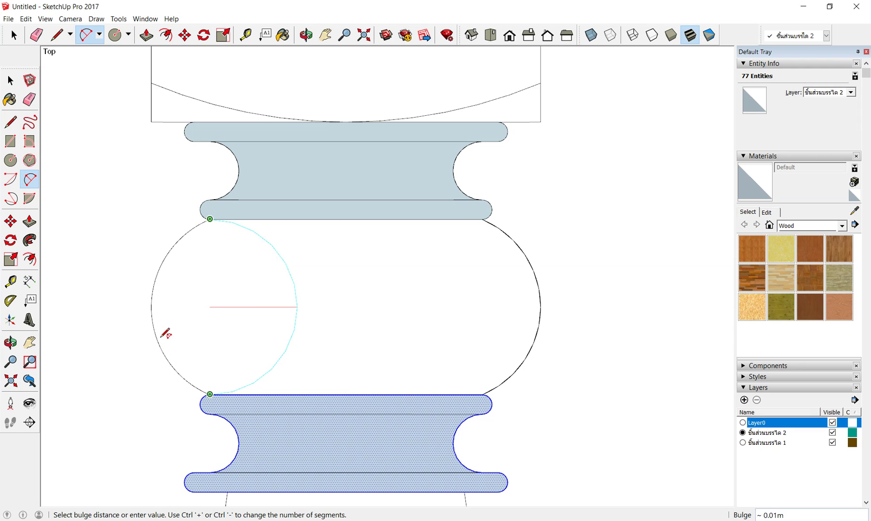
{"action": "left_click", "coordinate": [153, 306]}
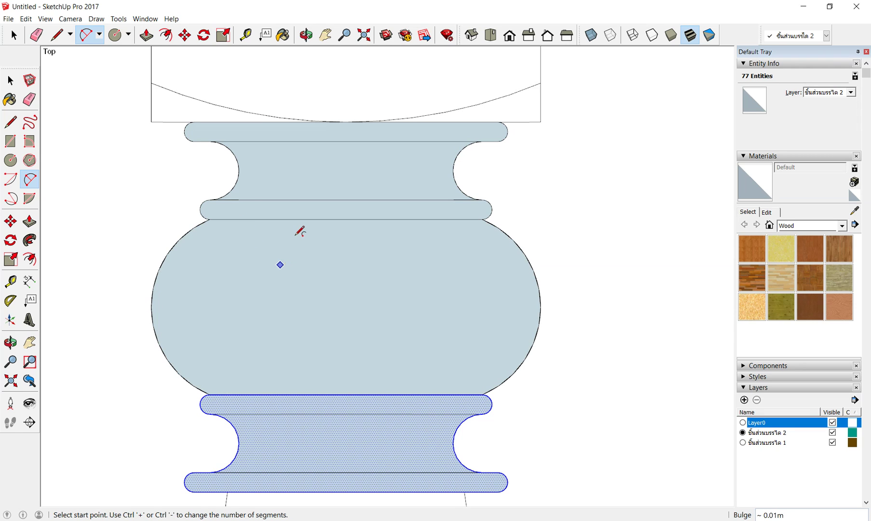
{"action": "scroll", "coordinate": [302, 229], "scroll_direction": "down", "scroll_amount": 2}
{"action": "scroll", "coordinate": [299, 231], "scroll_direction": "down", "scroll_amount": 1}
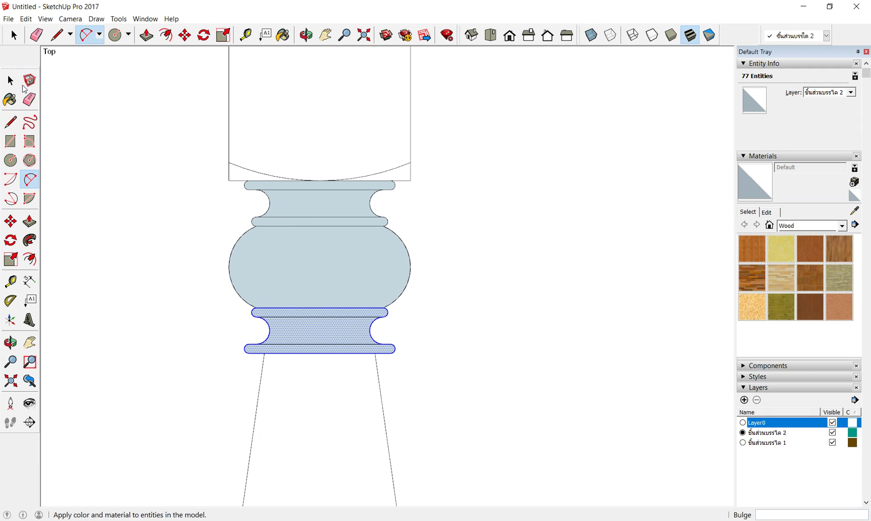
Step: Select the collar-bulb-collar section and copy it lower down the baluster
{"action": "left_click", "coordinate": [13, 35]}
{"action": "left_click", "coordinate": [204, 159]}
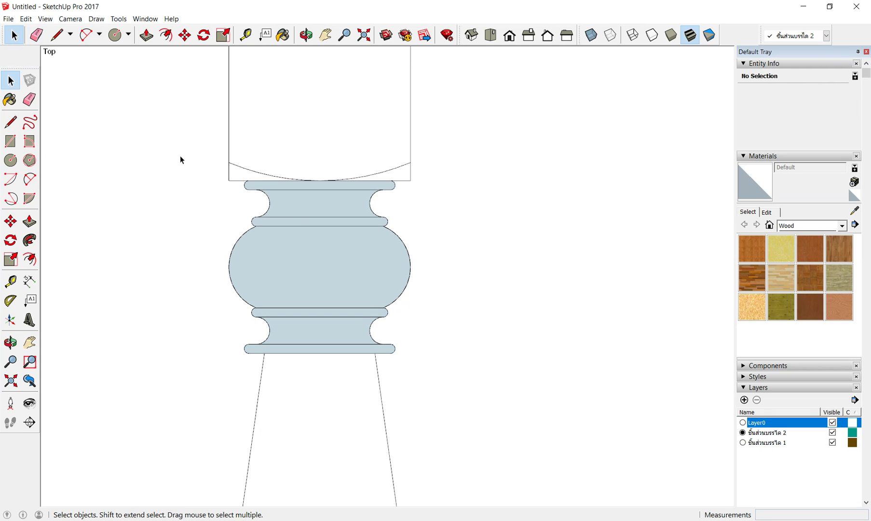
{"action": "left_click_drag", "start_coordinate": [181, 156], "coordinate": [509, 427]}
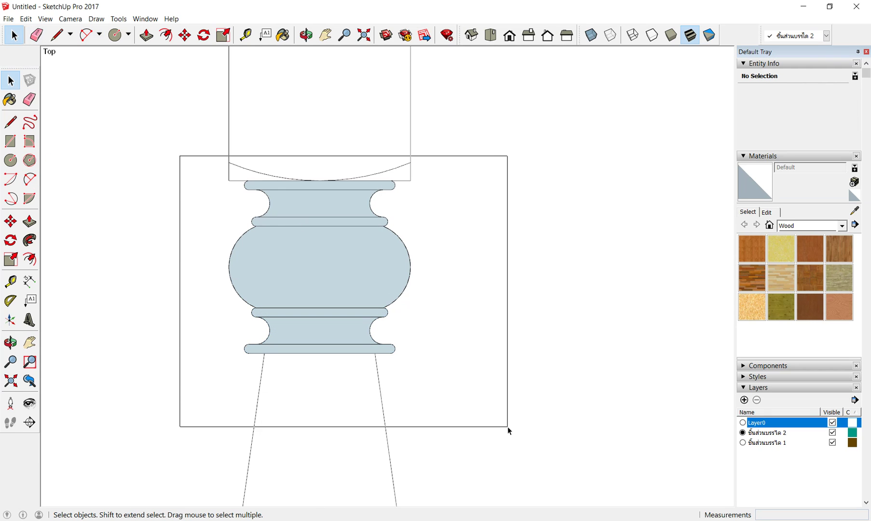
{"action": "left_click", "coordinate": [184, 35]}
{"action": "left_click", "coordinate": [319, 181]}
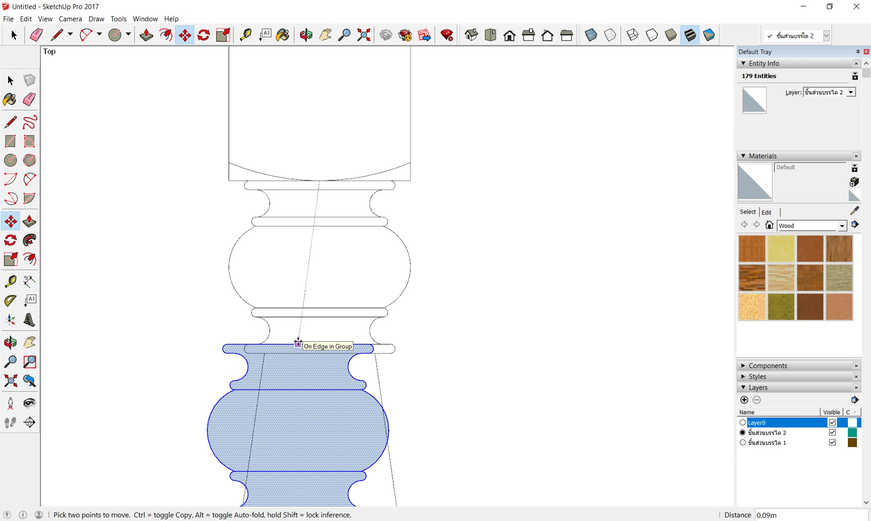
{"action": "key", "text": "ctrl"}
{"action": "scroll", "coordinate": [401, 115], "scroll_direction": "down", "scroll_amount": 2}
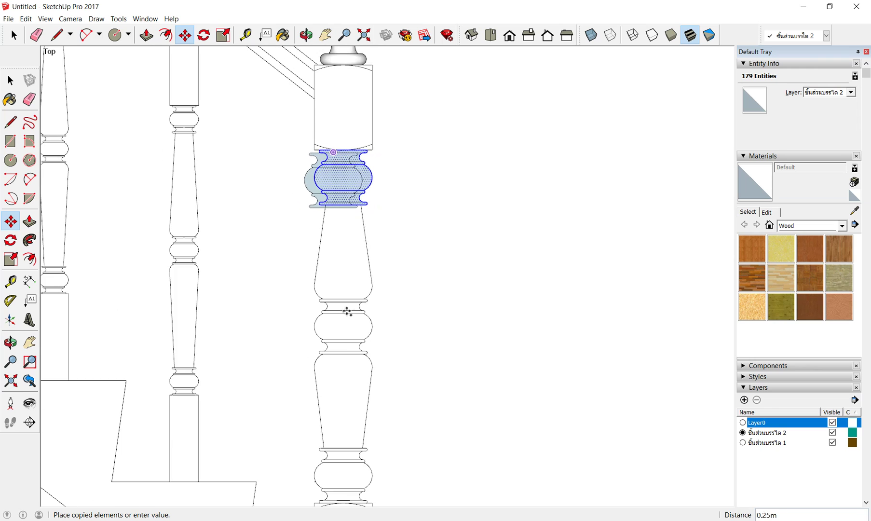
{"action": "scroll", "coordinate": [343, 337], "scroll_direction": "up", "scroll_amount": 2}
{"action": "scroll", "coordinate": [338, 308], "scroll_direction": "up", "scroll_amount": 2}
{"action": "left_click", "coordinate": [338, 272]}
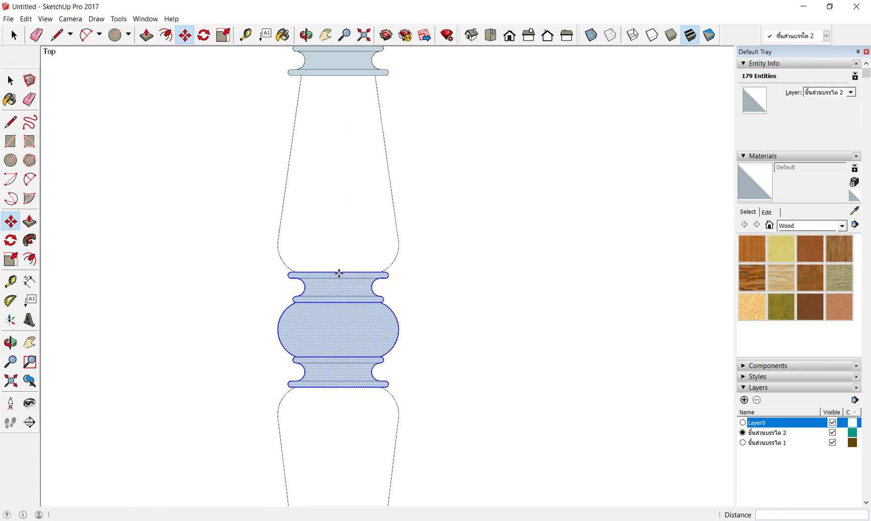
{"action": "scroll", "coordinate": [352, 229], "scroll_direction": "down", "scroll_amount": 1}
Step: Copy the bulb section again to just above the square base, then deselect
{"action": "left_click", "coordinate": [345, 245]}
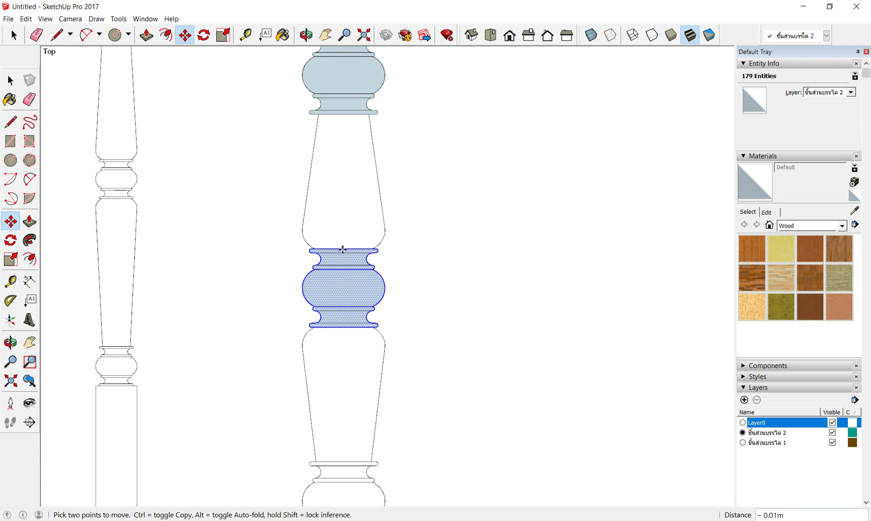
{"action": "key", "text": "ctrl"}
{"action": "scroll", "coordinate": [337, 411], "scroll_direction": "down", "scroll_amount": 2}
{"action": "scroll", "coordinate": [344, 387], "scroll_direction": "up", "scroll_amount": 2}
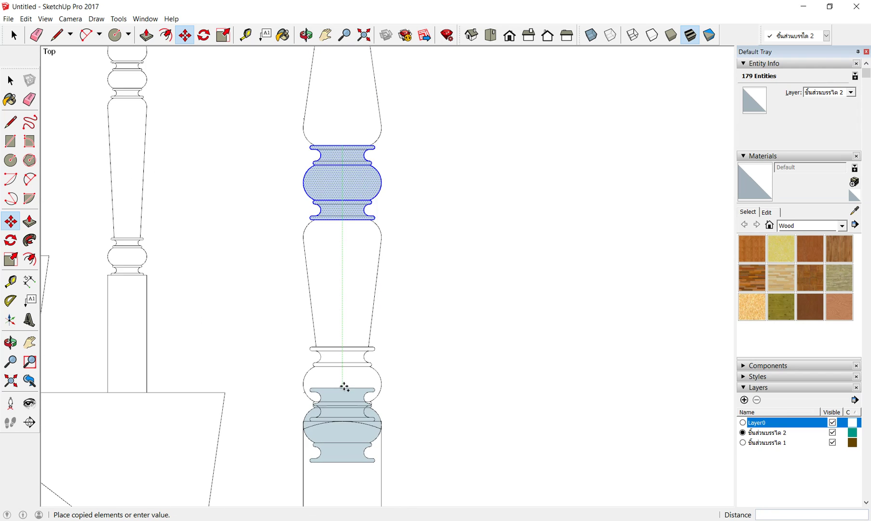
{"action": "scroll", "coordinate": [346, 343], "scroll_direction": "up", "scroll_amount": 2}
{"action": "left_click", "coordinate": [343, 327]}
{"action": "scroll", "coordinate": [301, 268], "scroll_direction": "down", "scroll_amount": 2}
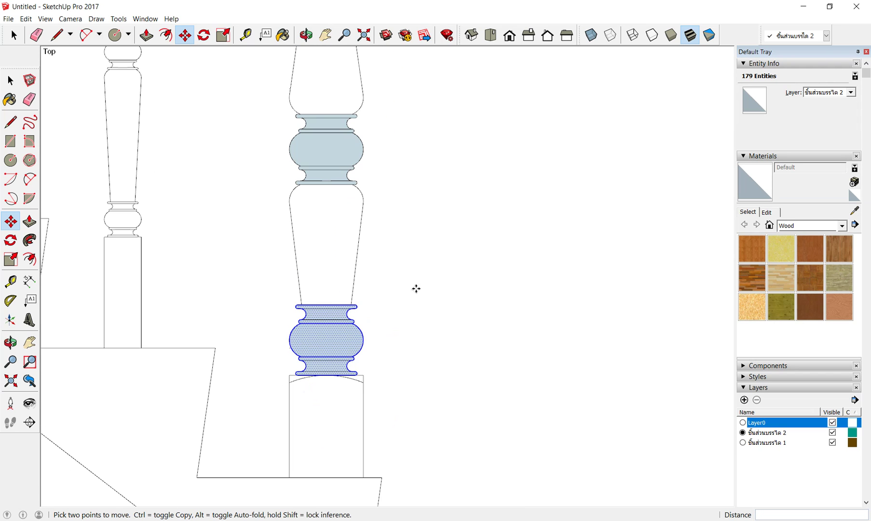
{"action": "key", "text": "Escape"}
{"action": "scroll", "coordinate": [400, 217], "scroll_direction": "down", "scroll_amount": 2}
{"action": "scroll", "coordinate": [393, 176], "scroll_direction": "down", "scroll_amount": 2}
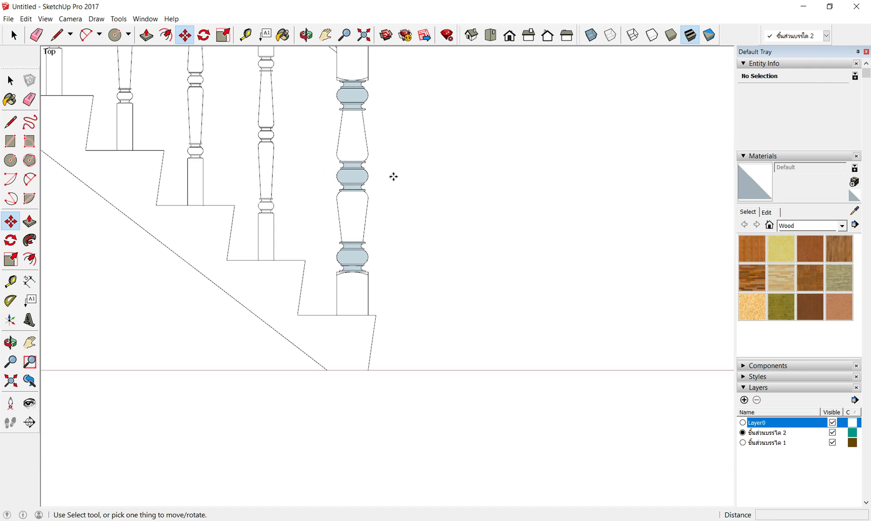
{"action": "scroll", "coordinate": [381, 144], "scroll_direction": "up", "scroll_amount": 2}
{"action": "scroll", "coordinate": [386, 154], "scroll_direction": "up", "scroll_amount": 1}
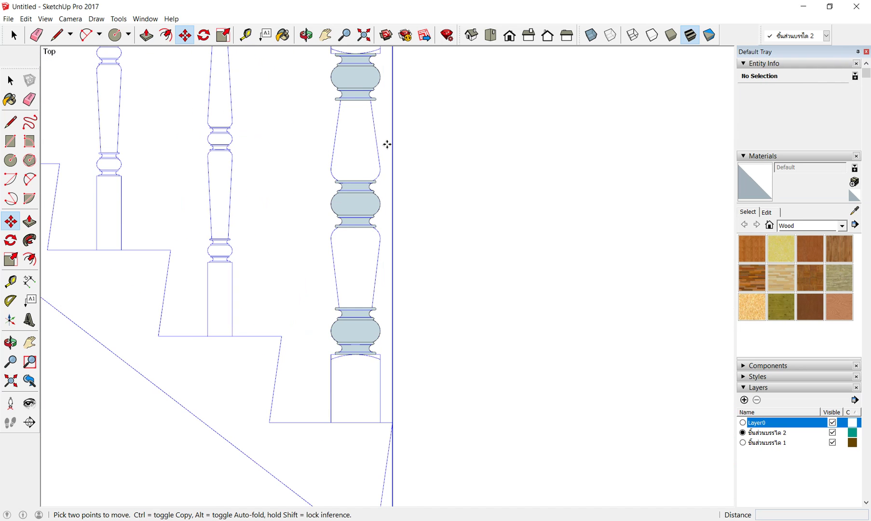
{"action": "scroll", "coordinate": [389, 120], "scroll_direction": "up", "scroll_amount": 1}
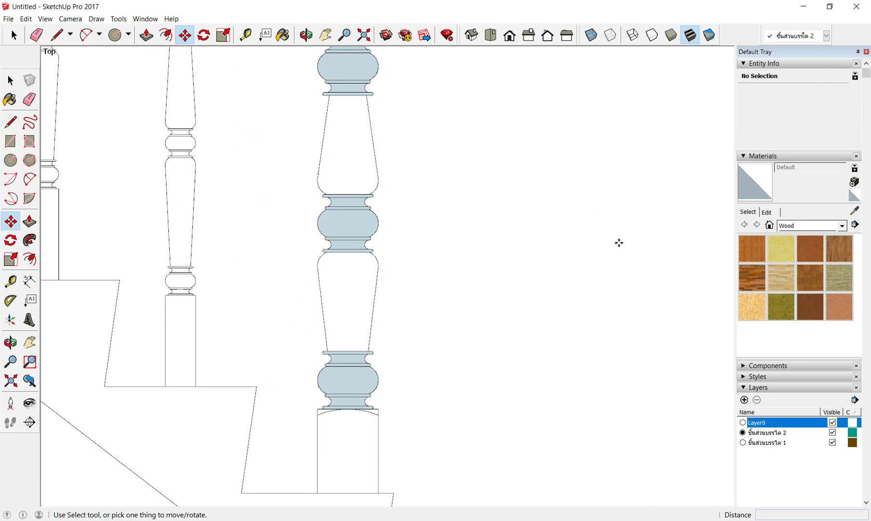
Step: Trace the shaft's right side with a line and round its lower corner onto the collar
{"action": "left_click", "coordinate": [54, 36]}
{"action": "scroll", "coordinate": [398, 88], "scroll_direction": "up", "scroll_amount": 2}
{"action": "scroll", "coordinate": [305, 111], "scroll_direction": "up", "scroll_amount": 1}
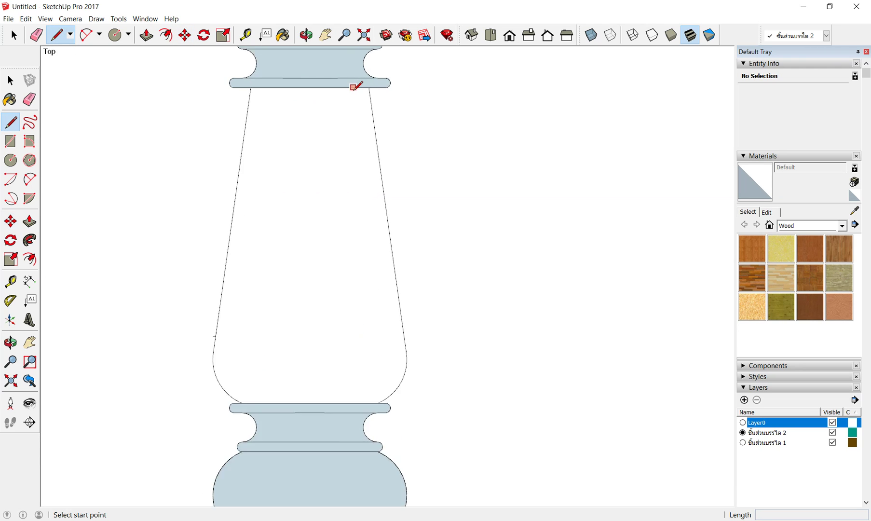
{"action": "scroll", "coordinate": [356, 86], "scroll_direction": "up", "scroll_amount": 1}
{"action": "left_click", "coordinate": [378, 86]}
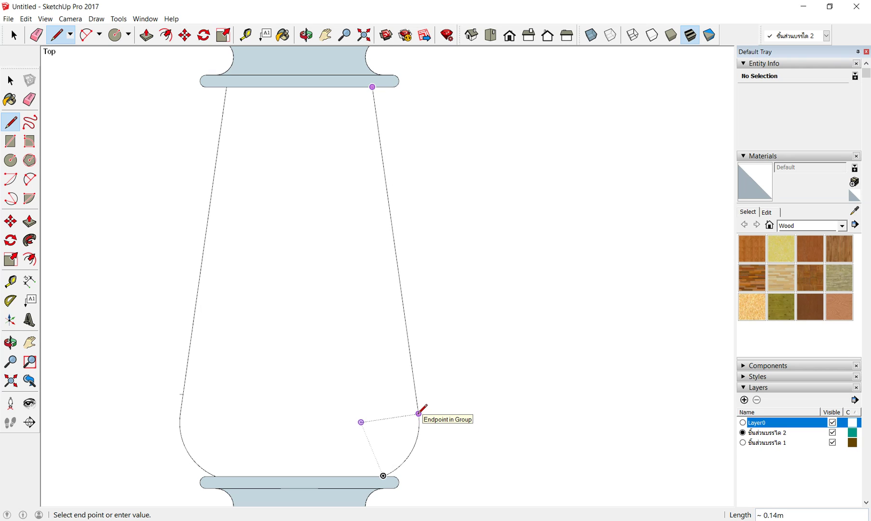
{"action": "left_click", "coordinate": [418, 413]}
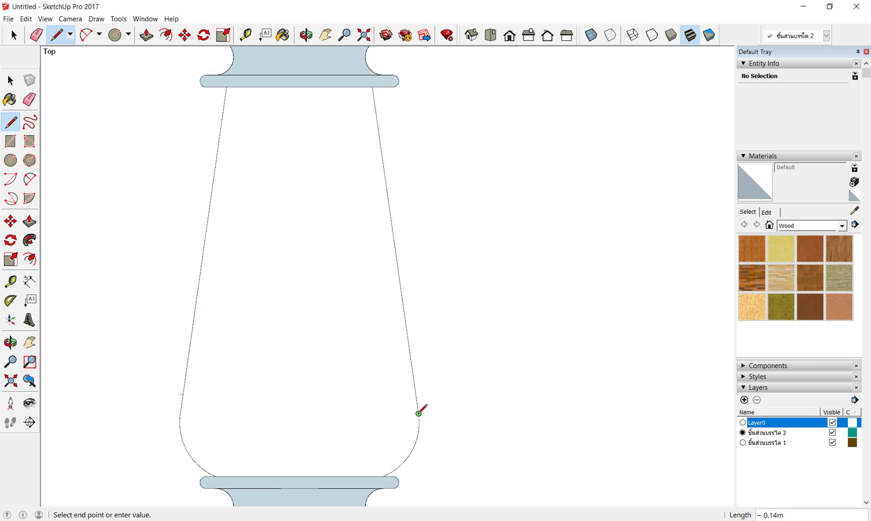
{"action": "left_click", "coordinate": [86, 35]}
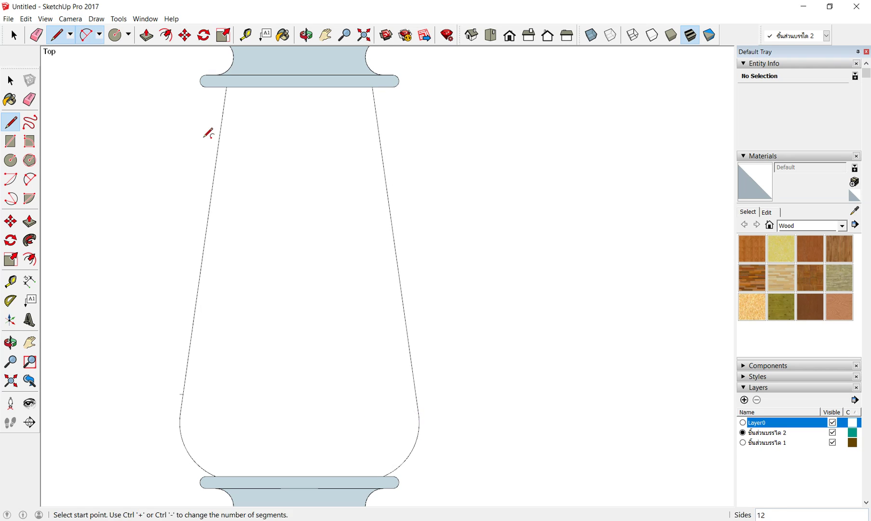
{"action": "left_click", "coordinate": [419, 414]}
{"action": "left_click", "coordinate": [383, 476]}
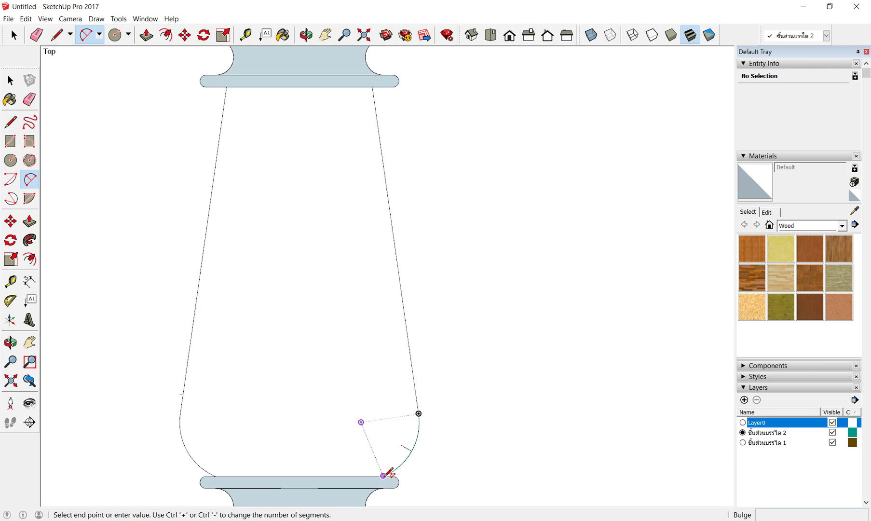
{"action": "left_click", "coordinate": [412, 450]}
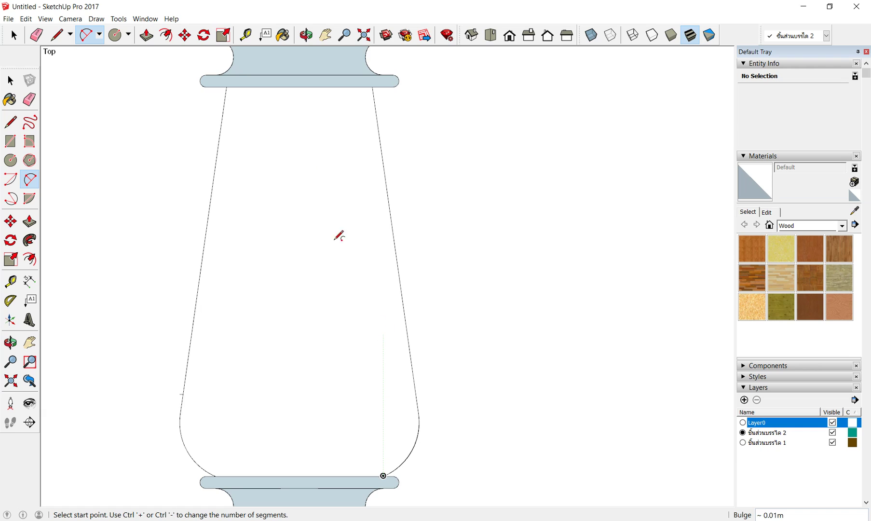
{"action": "scroll", "coordinate": [314, 175], "scroll_direction": "down", "scroll_amount": 2}
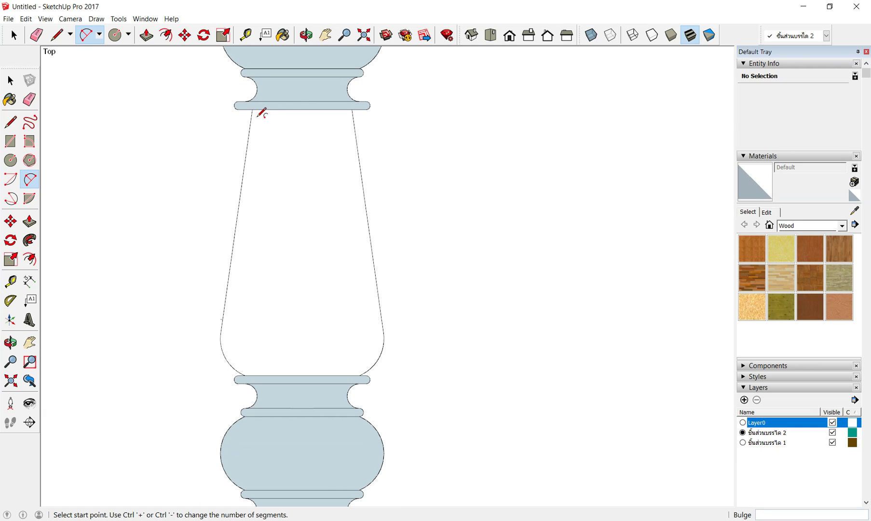
Step: Trace the shaft's left side and round its lower corner, closing the shaft into a face
{"action": "left_click", "coordinate": [57, 35]}
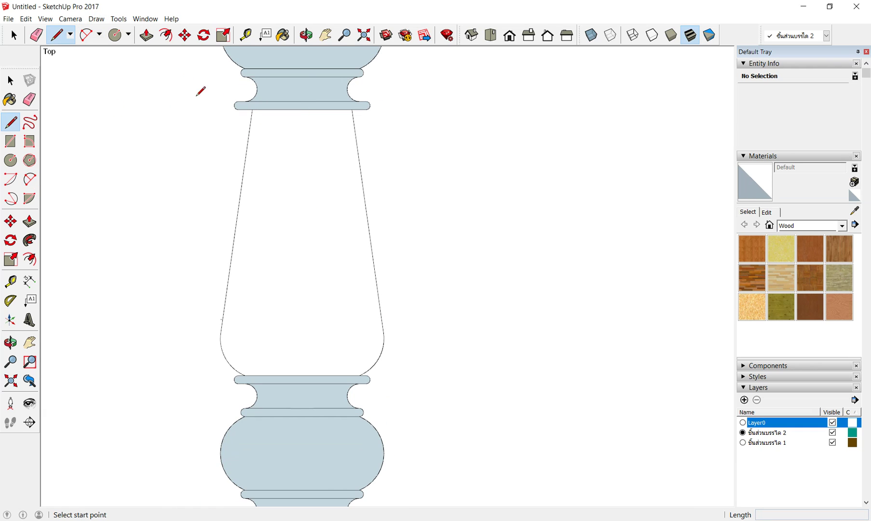
{"action": "left_click", "coordinate": [252, 109]}
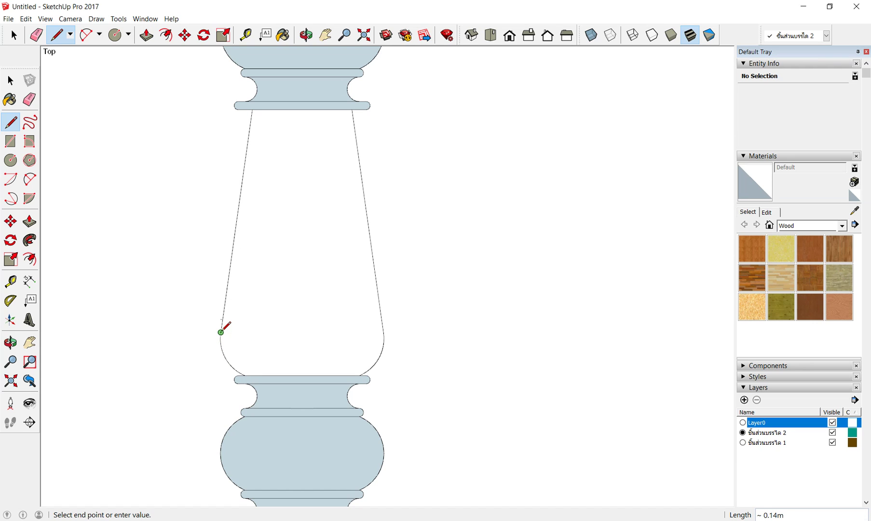
{"action": "left_click", "coordinate": [220, 333]}
{"action": "left_click", "coordinate": [87, 39]}
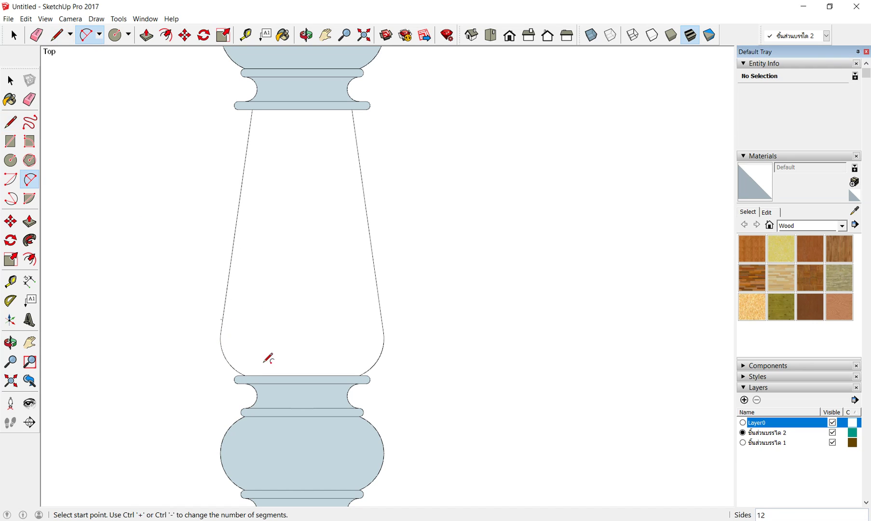
{"action": "left_click", "coordinate": [221, 333]}
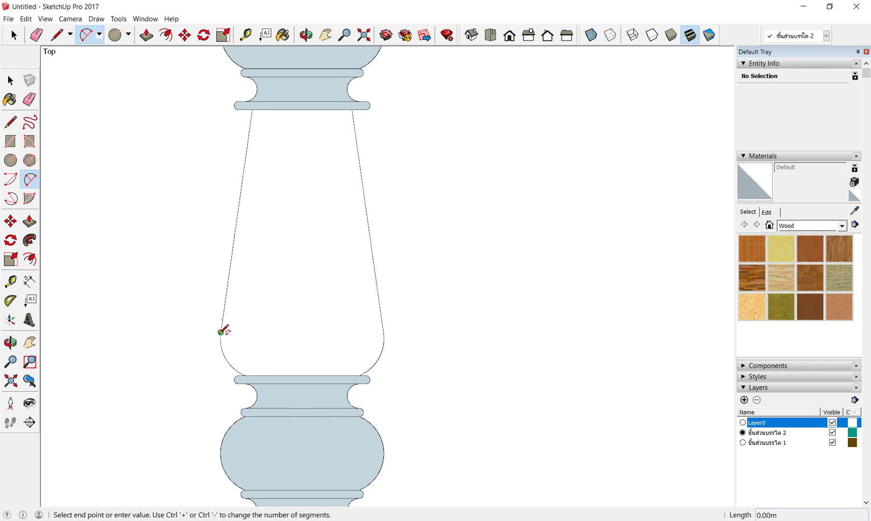
{"action": "left_click", "coordinate": [245, 375]}
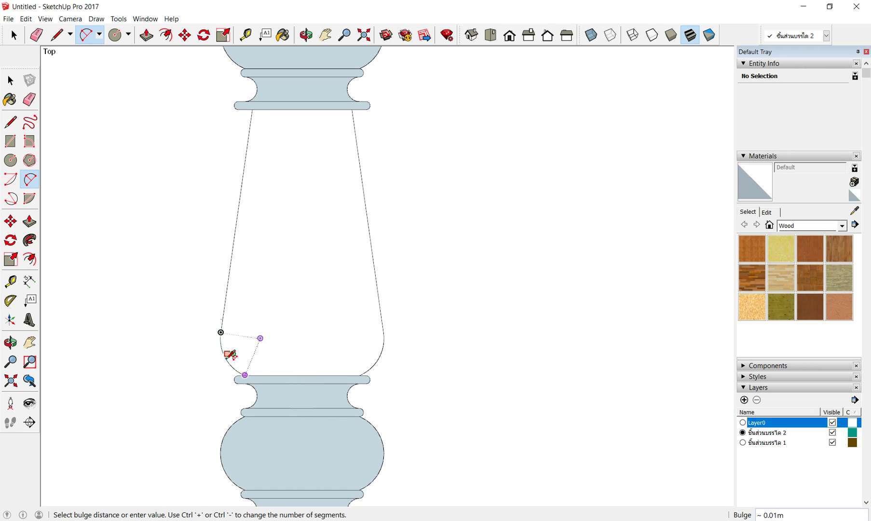
{"action": "scroll", "coordinate": [230, 355], "scroll_direction": "up", "scroll_amount": 2}
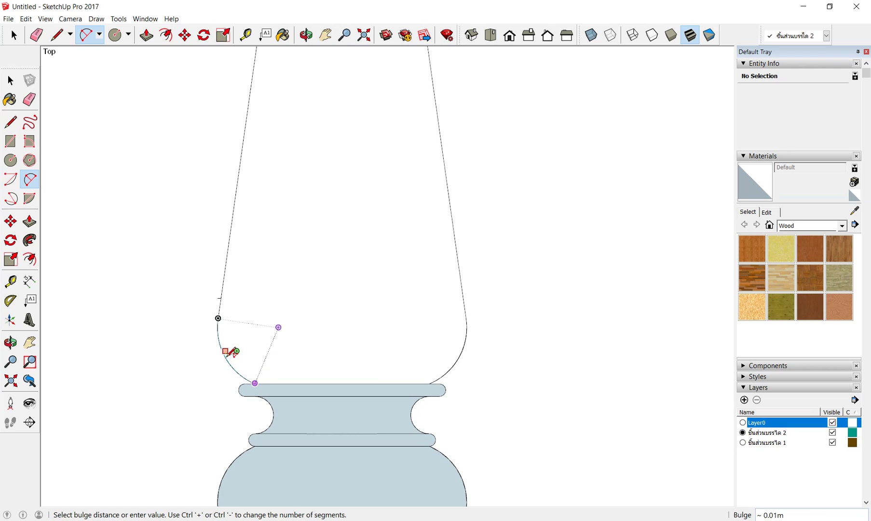
{"action": "scroll", "coordinate": [230, 357], "scroll_direction": "down", "scroll_amount": 1}
{"action": "left_click", "coordinate": [229, 355]}
{"action": "scroll", "coordinate": [225, 297], "scroll_direction": "down", "scroll_amount": 2}
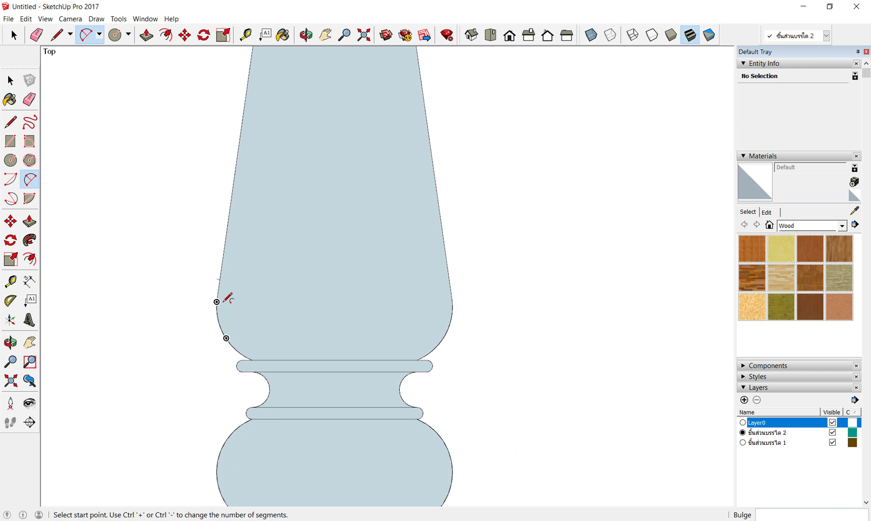
{"action": "scroll", "coordinate": [316, 304], "scroll_direction": "down", "scroll_amount": 2}
{"action": "scroll", "coordinate": [316, 304], "scroll_direction": "down", "scroll_amount": 1}
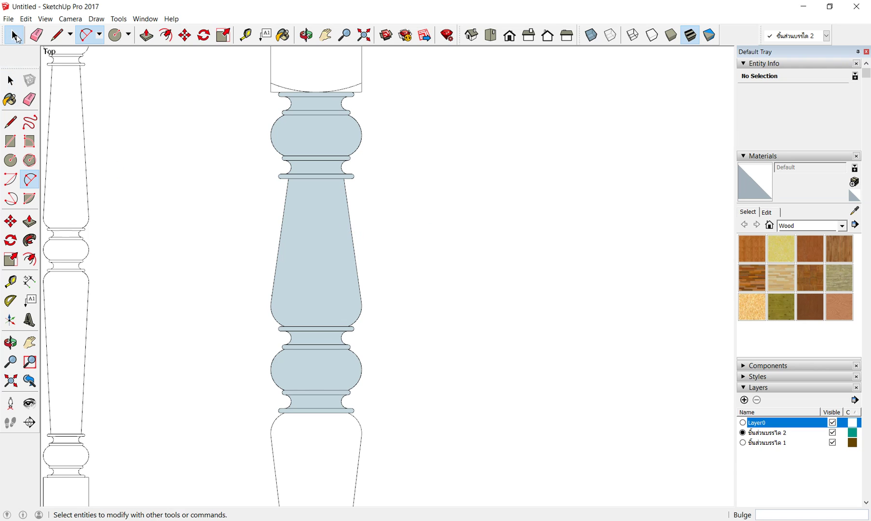
Step: Copy the tapered shaft face down to sit under the lower ring
{"action": "left_click", "coordinate": [11, 80]}
{"action": "left_click", "coordinate": [325, 223]}
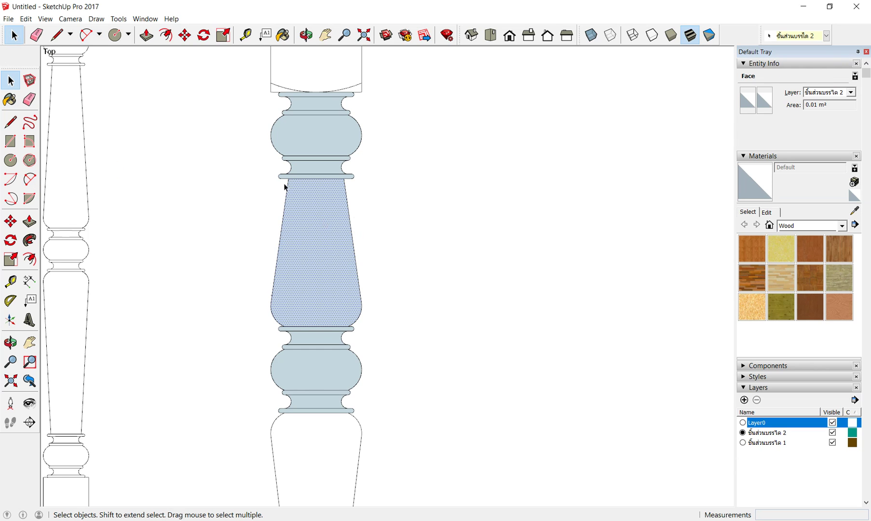
{"action": "left_click", "coordinate": [185, 35]}
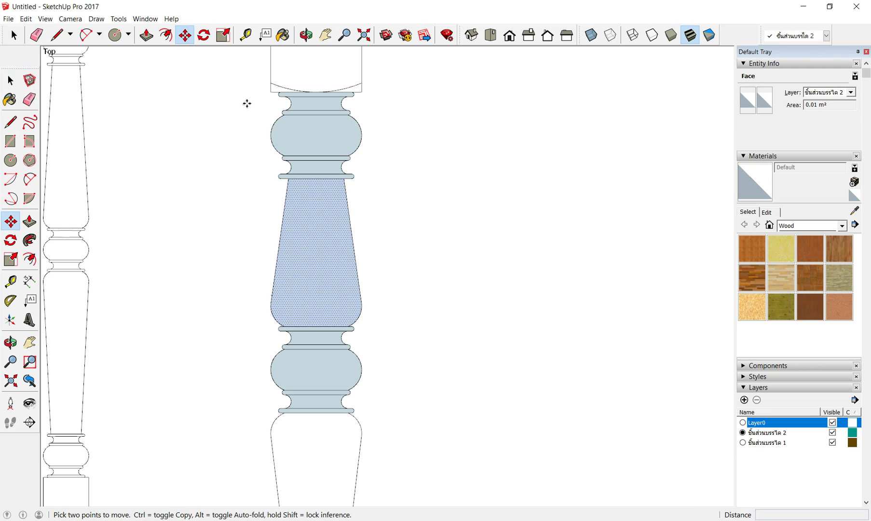
{"action": "left_click", "coordinate": [313, 178]}
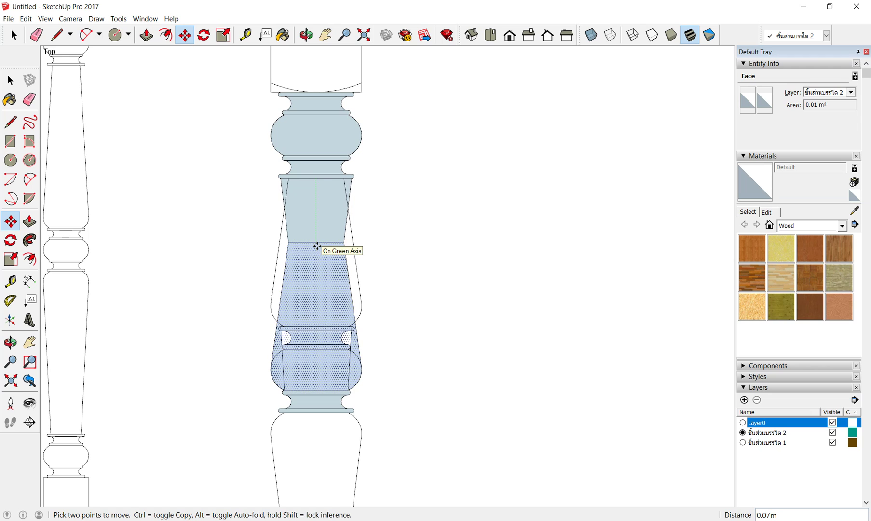
{"action": "key", "text": "ctrl"}
{"action": "scroll", "coordinate": [319, 241], "scroll_direction": "down", "scroll_amount": 2}
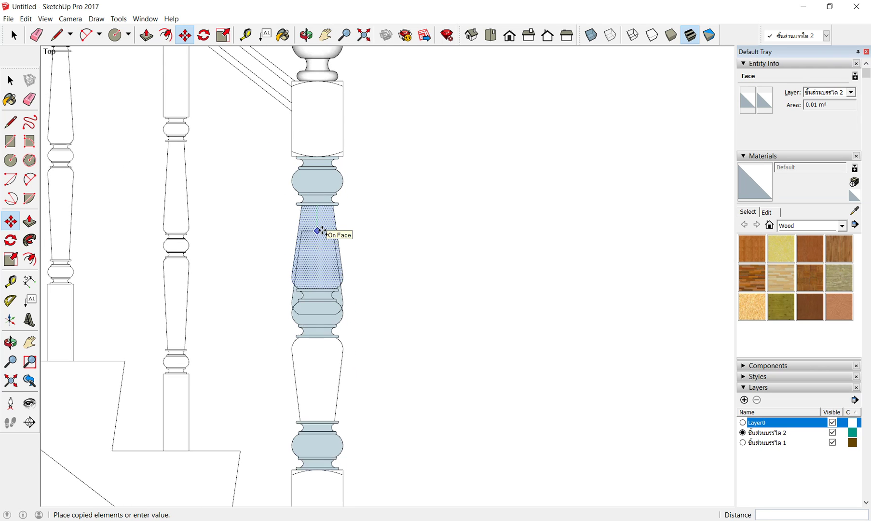
{"action": "scroll", "coordinate": [319, 342], "scroll_direction": "down", "scroll_amount": 2}
{"action": "scroll", "coordinate": [321, 334], "scroll_direction": "up", "scroll_amount": 2}
{"action": "scroll", "coordinate": [321, 332], "scroll_direction": "up", "scroll_amount": 2}
{"action": "scroll", "coordinate": [320, 333], "scroll_direction": "up", "scroll_amount": 2}
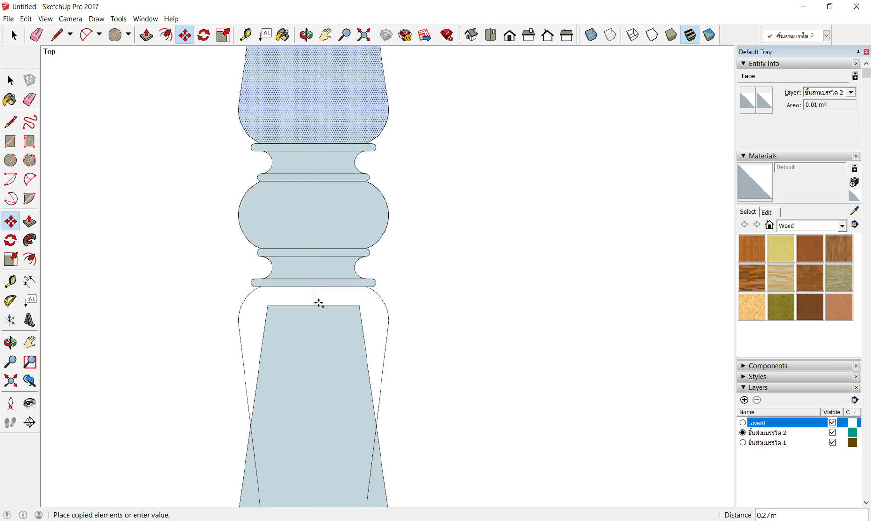
{"action": "left_click", "coordinate": [313, 286]}
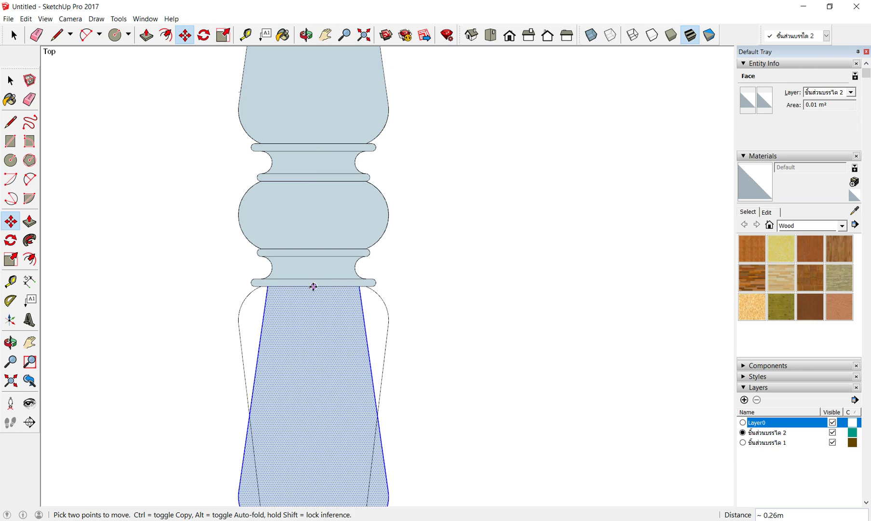
Step: Flip the copied shaft so its narrow end points down, then hide Layer0
{"action": "right_click", "coordinate": [317, 354]}
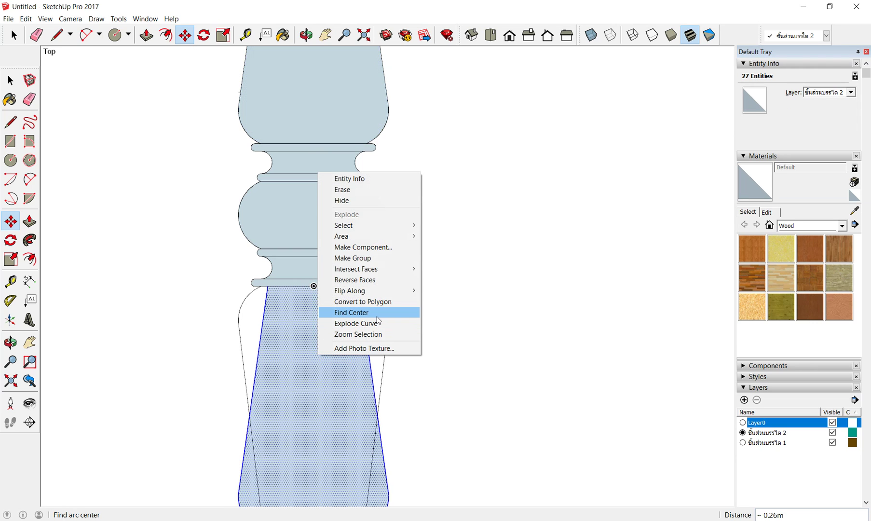
{"action": "mouse_move", "coordinate": [350, 291]}
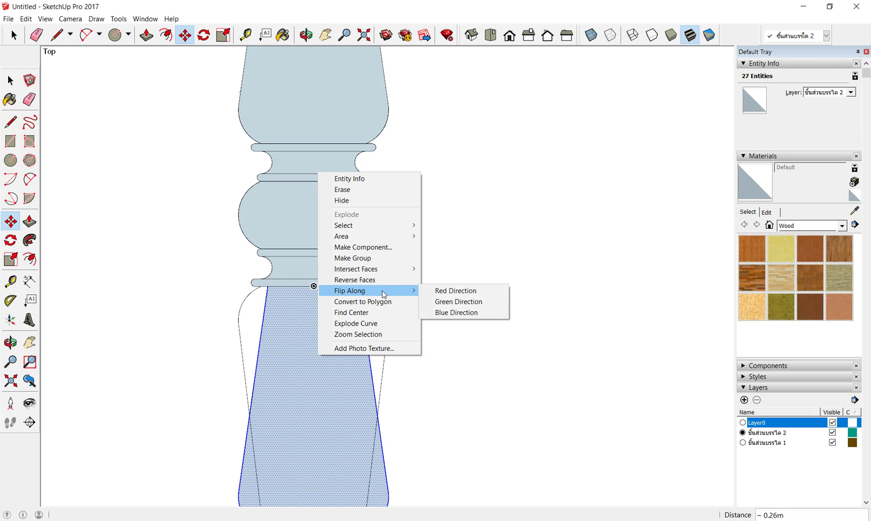
{"action": "left_click", "coordinate": [462, 306]}
{"action": "scroll", "coordinate": [345, 224], "scroll_direction": "down", "scroll_amount": 2}
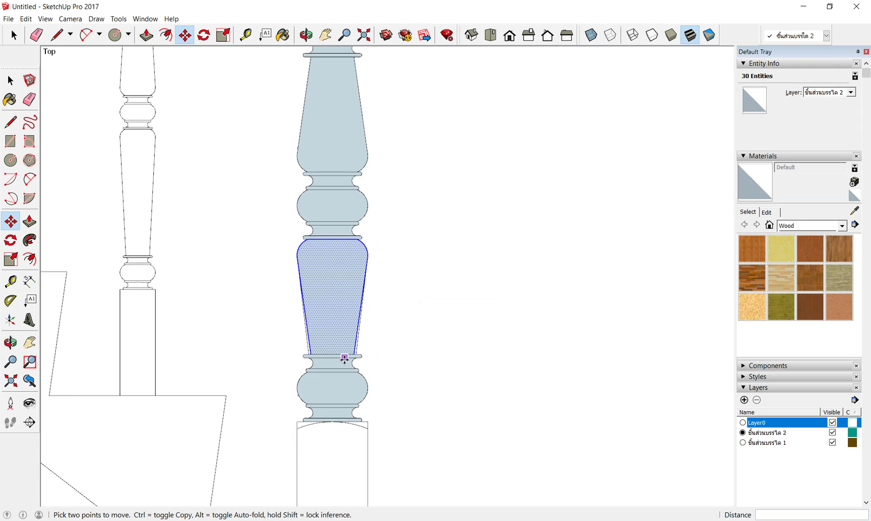
{"action": "scroll", "coordinate": [341, 355], "scroll_direction": "up", "scroll_amount": 2}
{"action": "scroll", "coordinate": [341, 364], "scroll_direction": "up", "scroll_amount": 2}
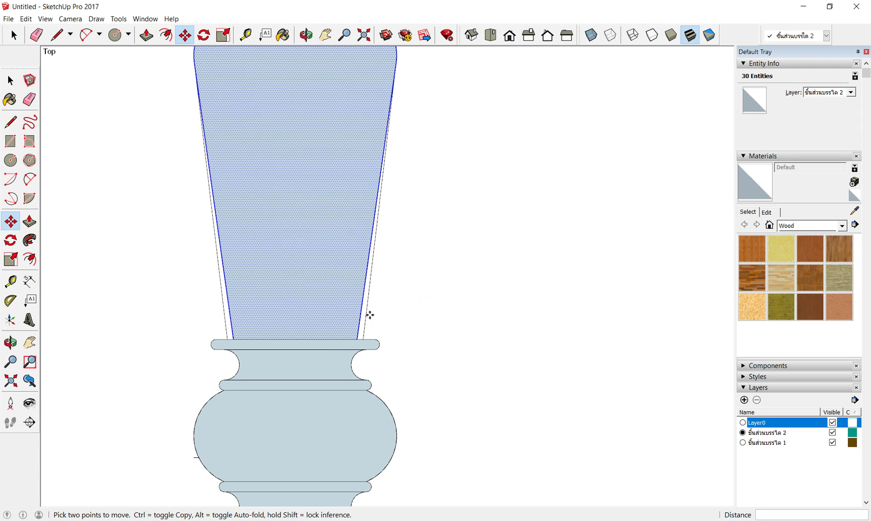
{"action": "scroll", "coordinate": [376, 296], "scroll_direction": "down", "scroll_amount": 2}
{"action": "scroll", "coordinate": [370, 300], "scroll_direction": "up", "scroll_amount": 1}
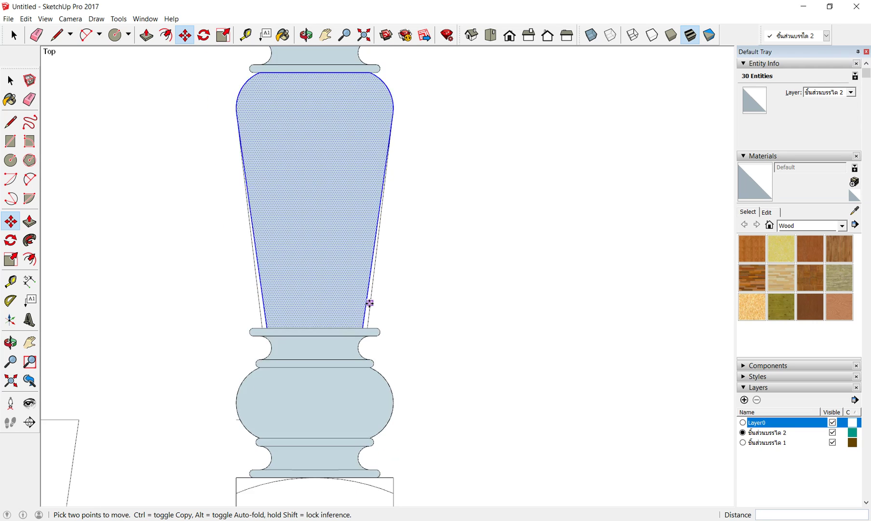
{"action": "scroll", "coordinate": [352, 297], "scroll_direction": "down", "scroll_amount": 2}
{"action": "scroll", "coordinate": [350, 292], "scroll_direction": "down", "scroll_amount": 1}
{"action": "scroll", "coordinate": [338, 78], "scroll_direction": "down", "scroll_amount": 1}
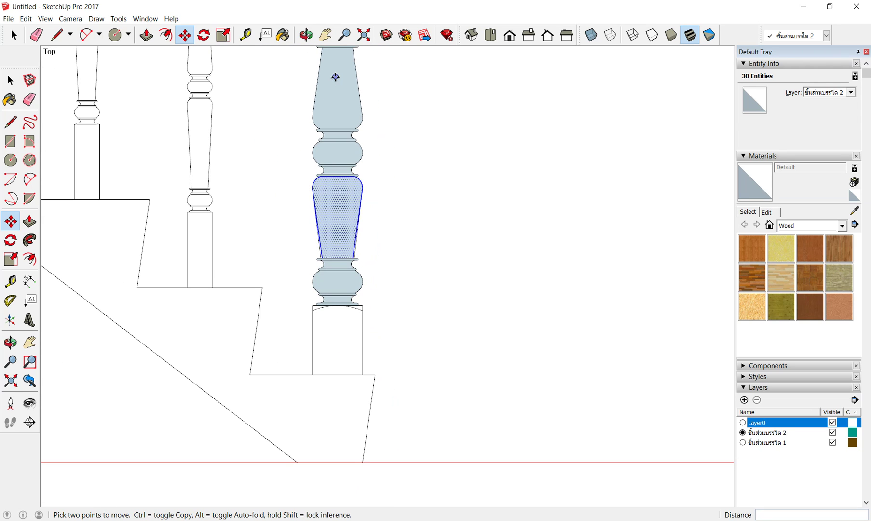
{"action": "scroll", "coordinate": [337, 337], "scroll_direction": "up", "scroll_amount": 1}
{"action": "scroll", "coordinate": [337, 332], "scroll_direction": "up", "scroll_amount": 1}
{"action": "scroll", "coordinate": [337, 332], "scroll_direction": "down", "scroll_amount": 1}
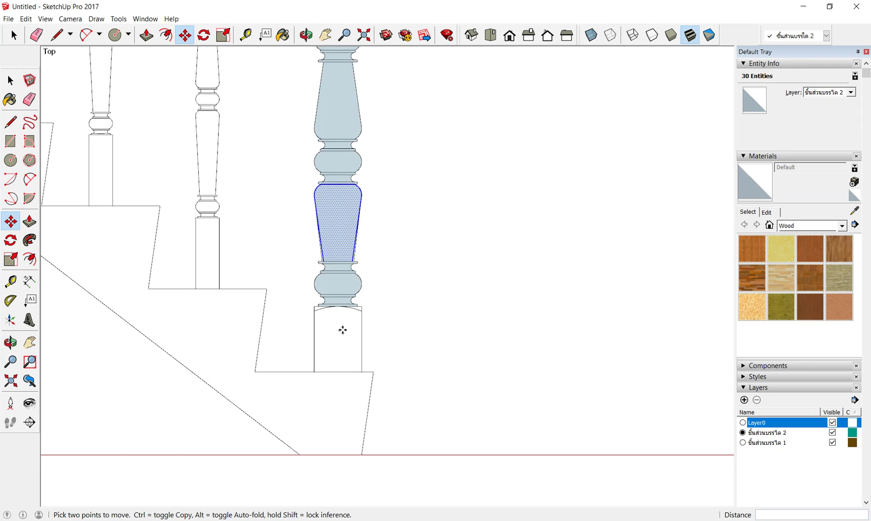
{"action": "scroll", "coordinate": [343, 330], "scroll_direction": "down", "scroll_amount": 1}
{"action": "scroll", "coordinate": [410, 286], "scroll_direction": "down", "scroll_amount": 1}
{"action": "scroll", "coordinate": [411, 285], "scroll_direction": "down", "scroll_amount": 1}
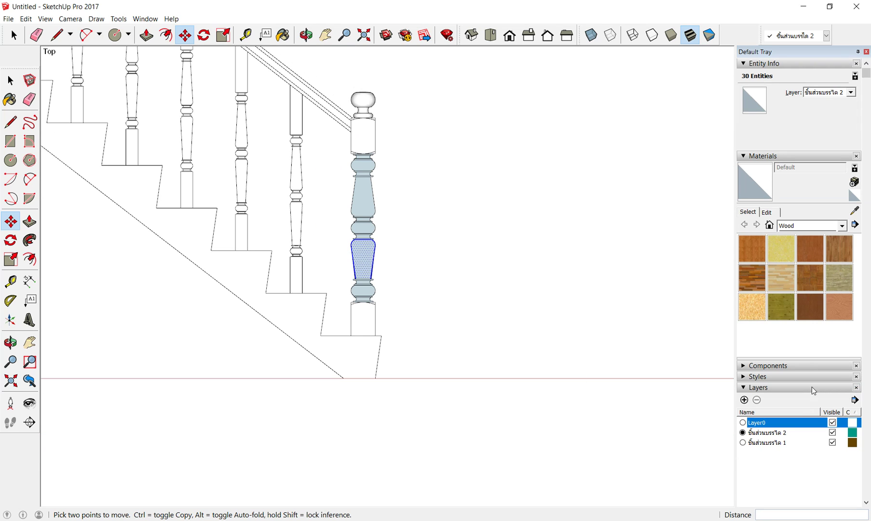
{"action": "left_click", "coordinate": [832, 423]}
{"action": "scroll", "coordinate": [442, 228], "scroll_direction": "up", "scroll_amount": 1}
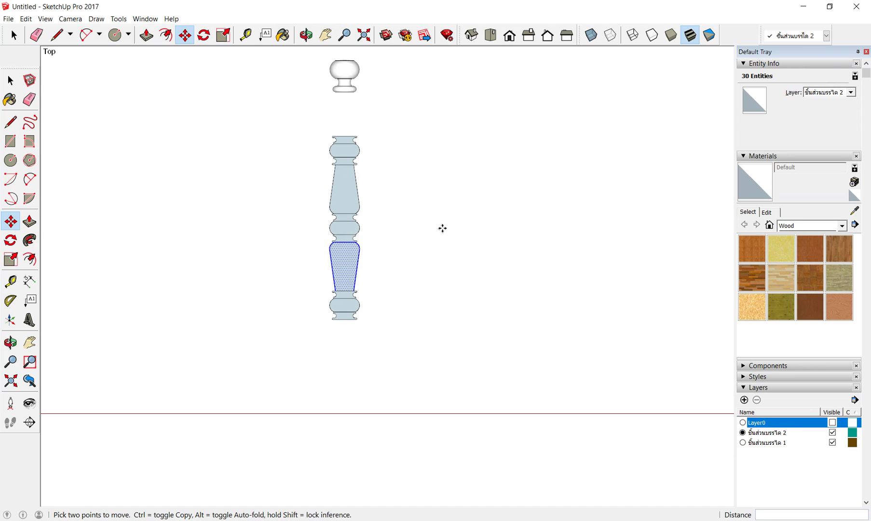
Step: Erase the cross lines at the top, below the top bulb, across the lower bulb and neck
{"action": "left_click", "coordinate": [13, 35]}
{"action": "left_click", "coordinate": [540, 259]}
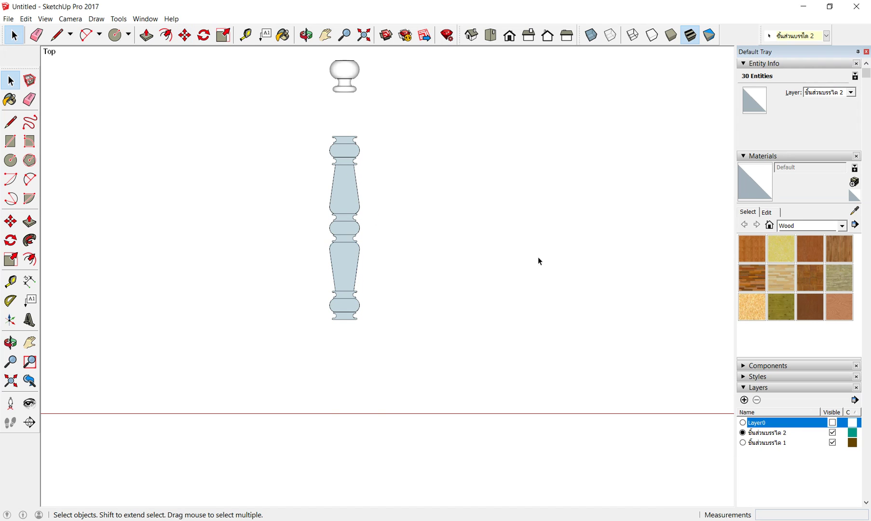
{"action": "mouse_move", "coordinate": [540, 258]}
{"action": "middle_mouse_down"}
{"action": "mouse_move", "coordinate": [400, 331]}
{"action": "mouse_move", "coordinate": [278, 243]}
{"action": "middle_mouse_up"}
{"action": "scroll", "coordinate": [402, 151], "scroll_direction": "up", "scroll_amount": 1}
{"action": "scroll", "coordinate": [439, 139], "scroll_direction": "up", "scroll_amount": 3}
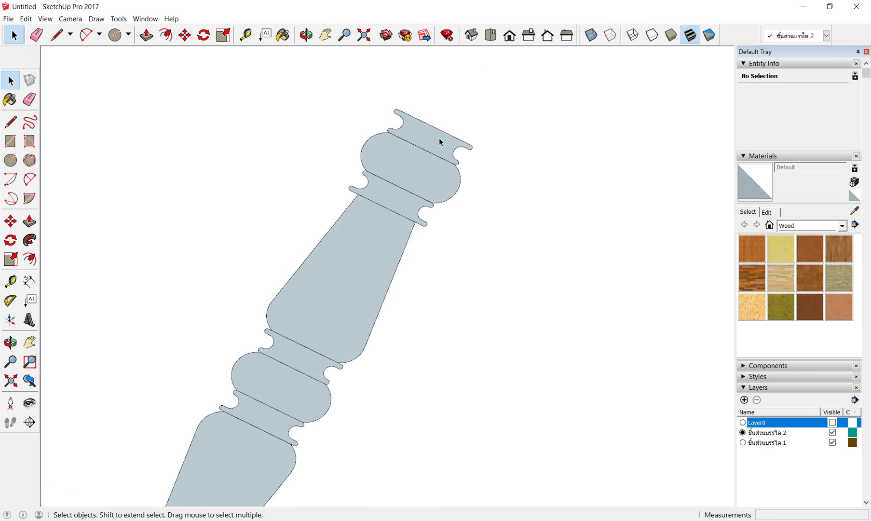
{"action": "scroll", "coordinate": [399, 165], "scroll_direction": "up", "scroll_amount": 2}
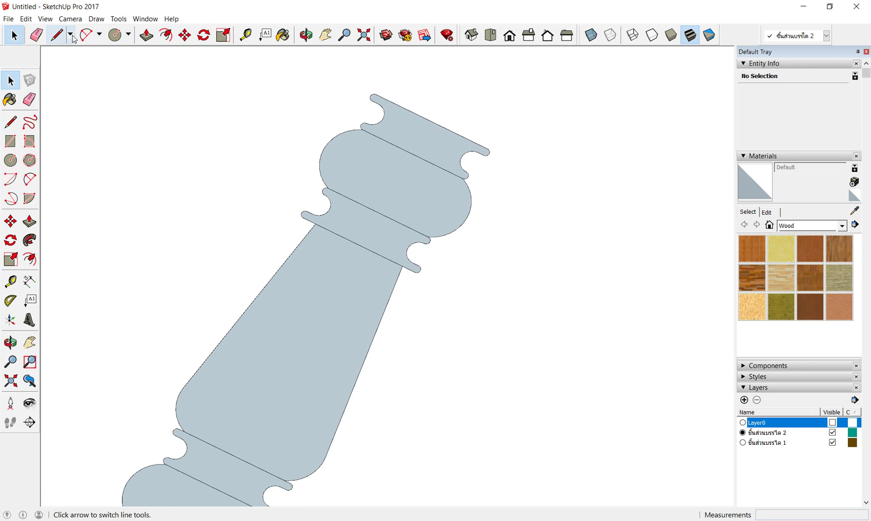
{"action": "left_click", "coordinate": [36, 35]}
{"action": "left_click", "coordinate": [408, 150]}
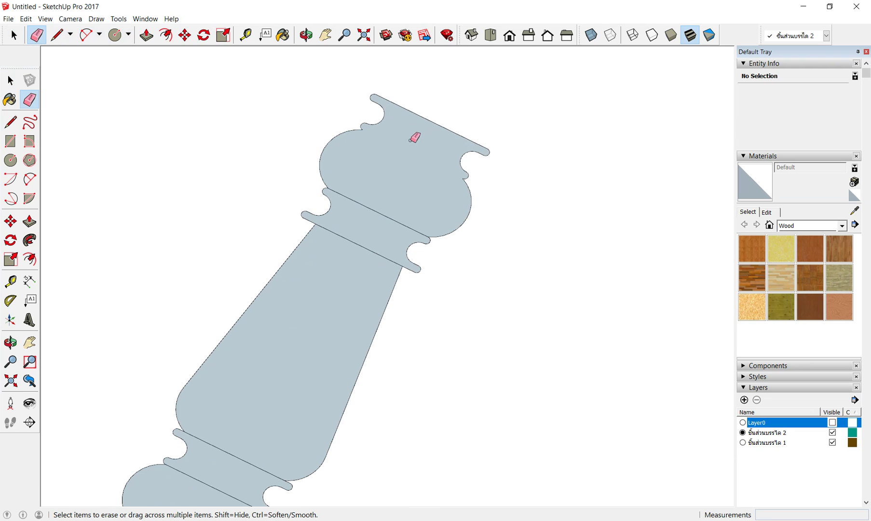
{"action": "left_click", "coordinate": [384, 212]}
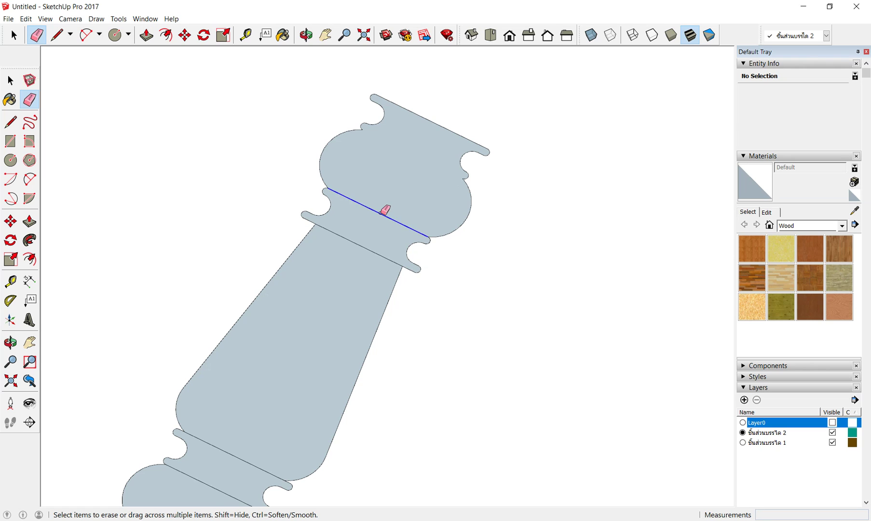
{"action": "scroll", "coordinate": [392, 183], "scroll_direction": "down", "scroll_amount": 2}
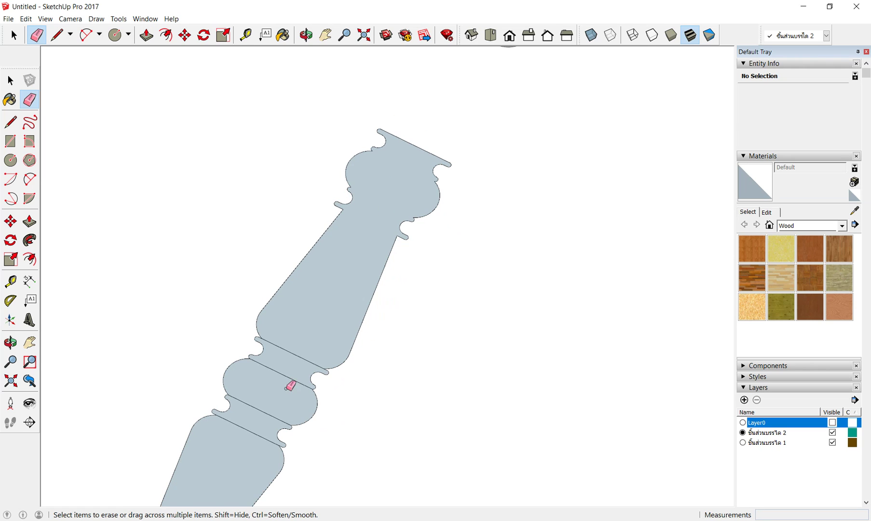
{"action": "scroll", "coordinate": [289, 352], "scroll_direction": "up", "scroll_amount": 1}
{"action": "left_click", "coordinate": [288, 349]}
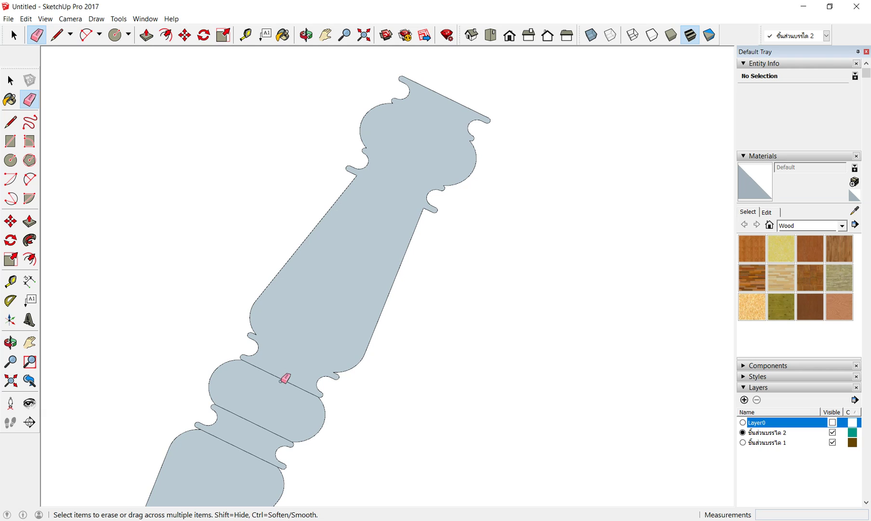
{"action": "left_click", "coordinate": [281, 378]}
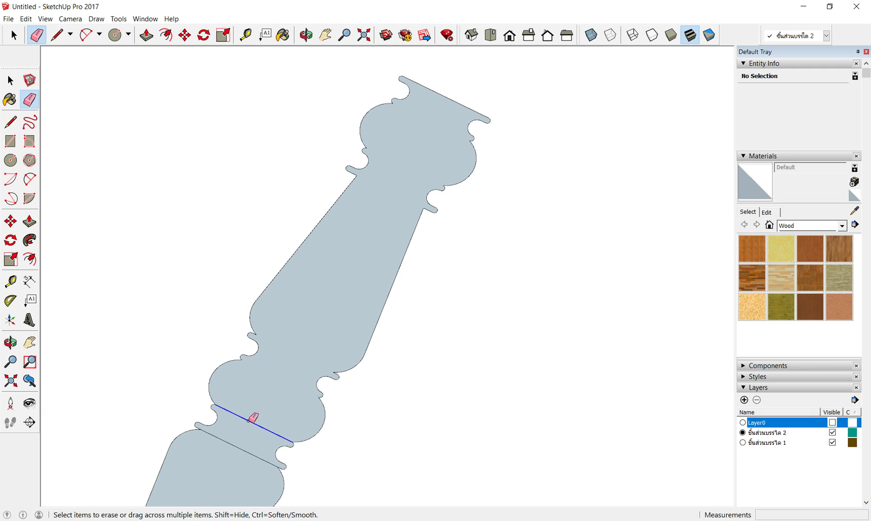
{"action": "left_click", "coordinate": [250, 419]}
Step: Erase the last cross edge near the base and orbit to confirm one merged face
{"action": "scroll", "coordinate": [357, 325], "scroll_direction": "down", "scroll_amount": 1}
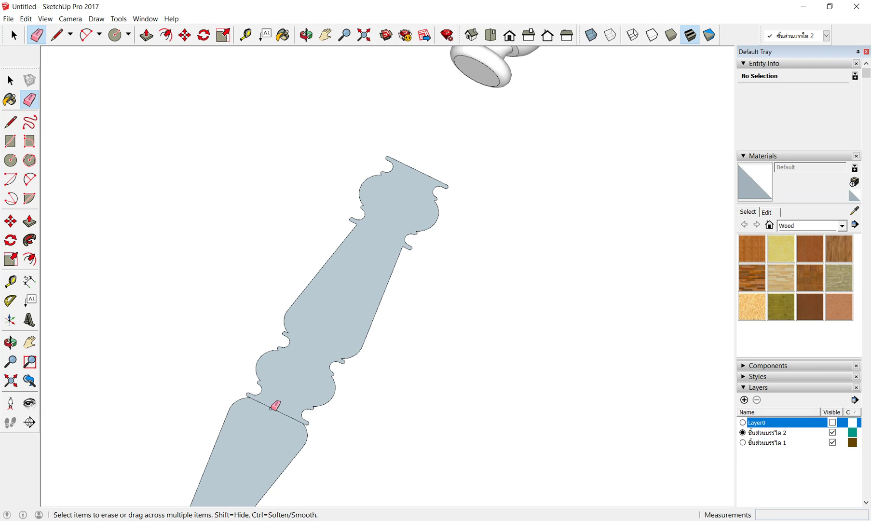
{"action": "scroll", "coordinate": [315, 337], "scroll_direction": "down", "scroll_amount": 1}
{"action": "scroll", "coordinate": [264, 381], "scroll_direction": "up", "scroll_amount": 2}
{"action": "scroll", "coordinate": [277, 372], "scroll_direction": "up", "scroll_amount": 1}
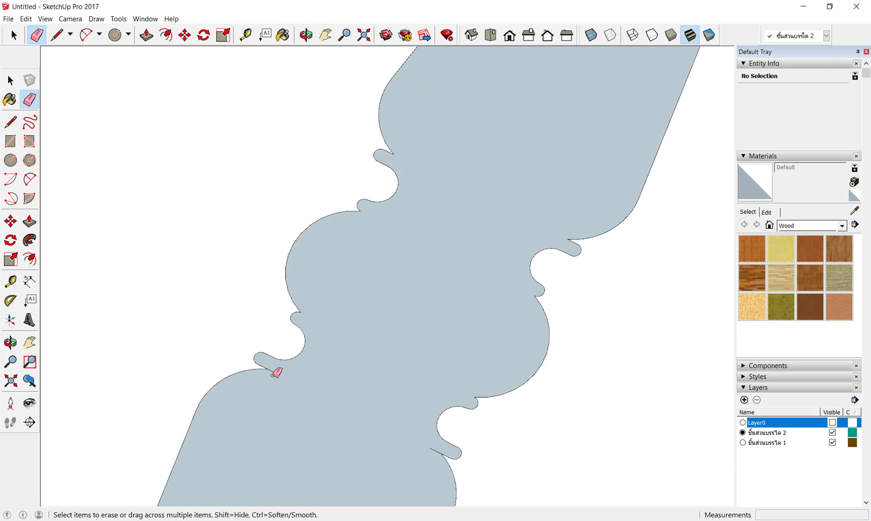
{"action": "scroll", "coordinate": [338, 372], "scroll_direction": "down", "scroll_amount": 1}
{"action": "scroll", "coordinate": [414, 427], "scroll_direction": "up", "scroll_amount": 1}
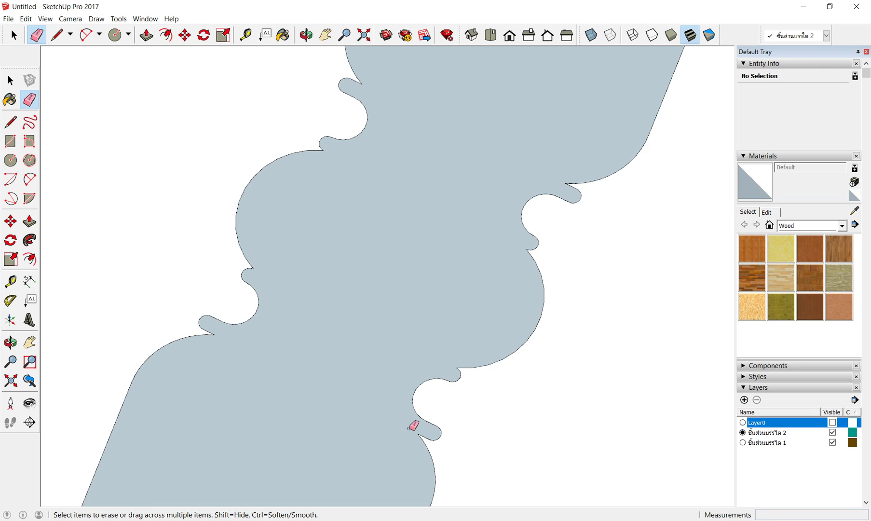
{"action": "scroll", "coordinate": [434, 338], "scroll_direction": "down", "scroll_amount": 1}
{"action": "scroll", "coordinate": [419, 352], "scroll_direction": "down", "scroll_amount": 1}
{"action": "scroll", "coordinate": [373, 408], "scroll_direction": "down", "scroll_amount": 1}
{"action": "scroll", "coordinate": [361, 429], "scroll_direction": "up", "scroll_amount": 3}
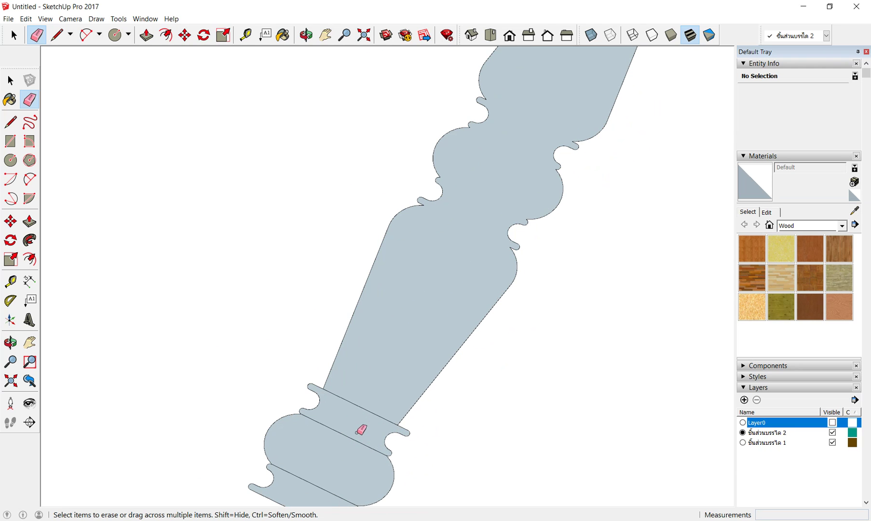
{"action": "left_click_drag", "start_coordinate": [359, 403], "coordinate": [337, 397]}
{"action": "scroll", "coordinate": [386, 343], "scroll_direction": "down", "scroll_amount": 1}
{"action": "scroll", "coordinate": [347, 440], "scroll_direction": "up", "scroll_amount": 1}
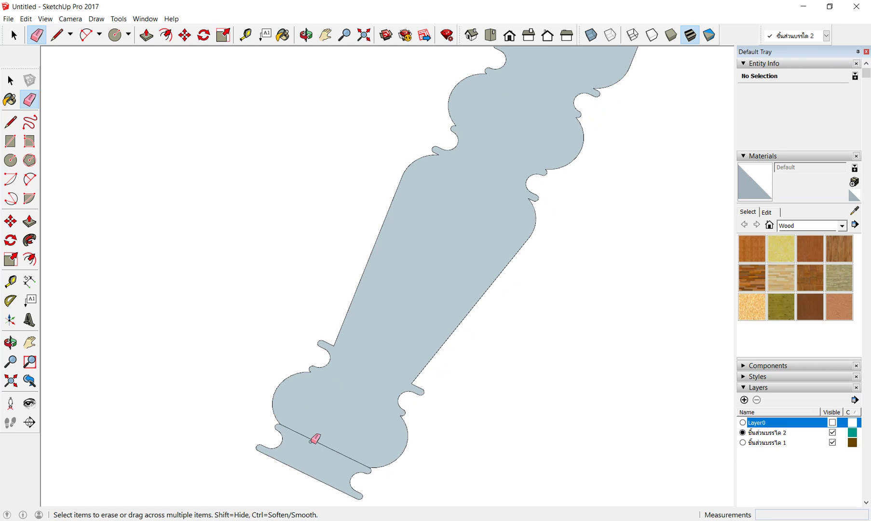
{"action": "scroll", "coordinate": [336, 390], "scroll_direction": "down", "scroll_amount": 1}
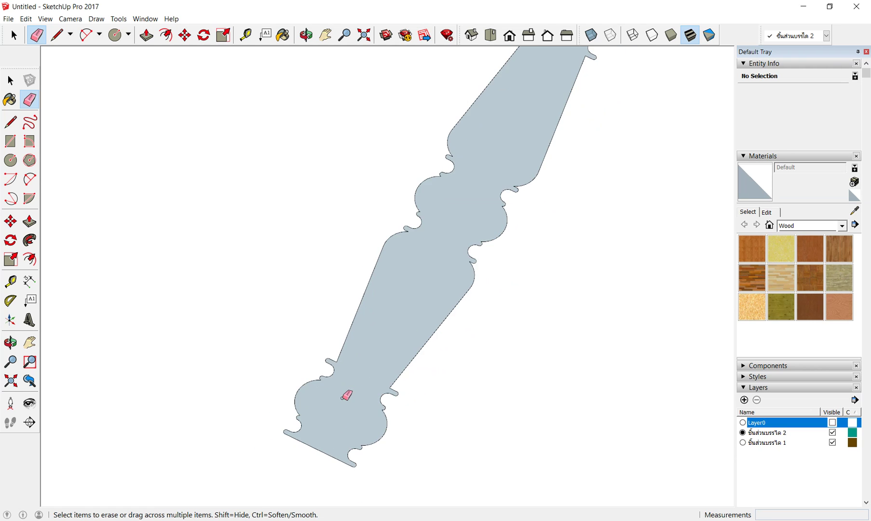
{"action": "scroll", "coordinate": [345, 394], "scroll_direction": "down", "scroll_amount": 2}
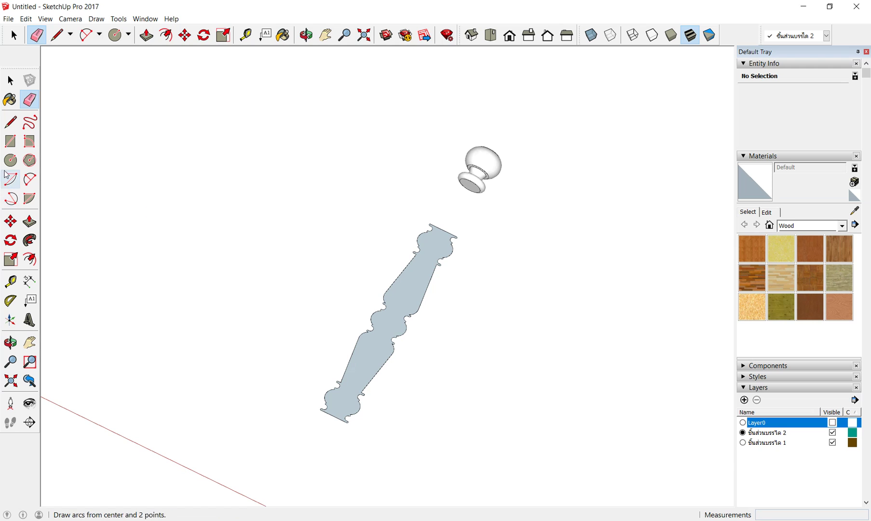
{"action": "mouse_move", "coordinate": [509, 368]}
{"action": "middle_mouse_down"}
{"action": "mouse_move", "coordinate": [166, 258]}
{"action": "mouse_move", "coordinate": [192, 303]}
{"action": "middle_mouse_up"}
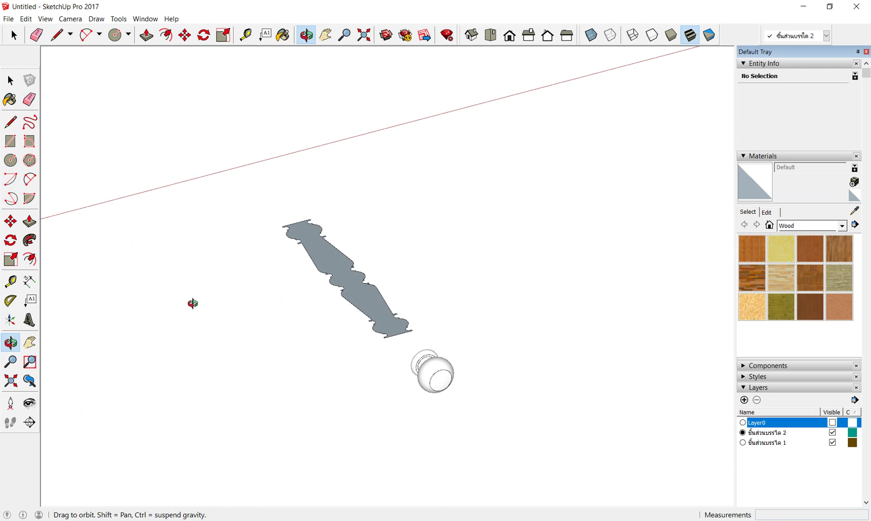
{"action": "scroll", "coordinate": [382, 332], "scroll_direction": "up", "scroll_amount": 1}
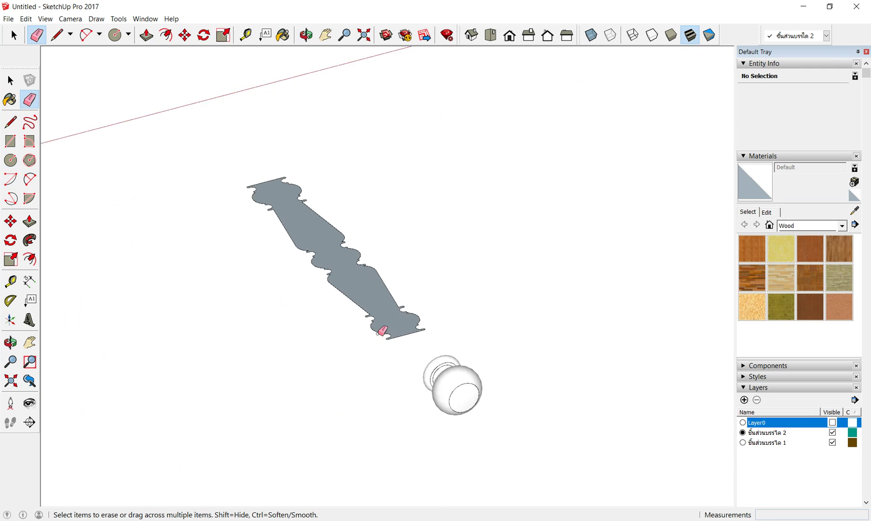
{"action": "scroll", "coordinate": [384, 332], "scroll_direction": "up", "scroll_amount": 2}
{"action": "scroll", "coordinate": [424, 334], "scroll_direction": "up", "scroll_amount": 2}
{"action": "scroll", "coordinate": [437, 334], "scroll_direction": "up", "scroll_amount": 1}
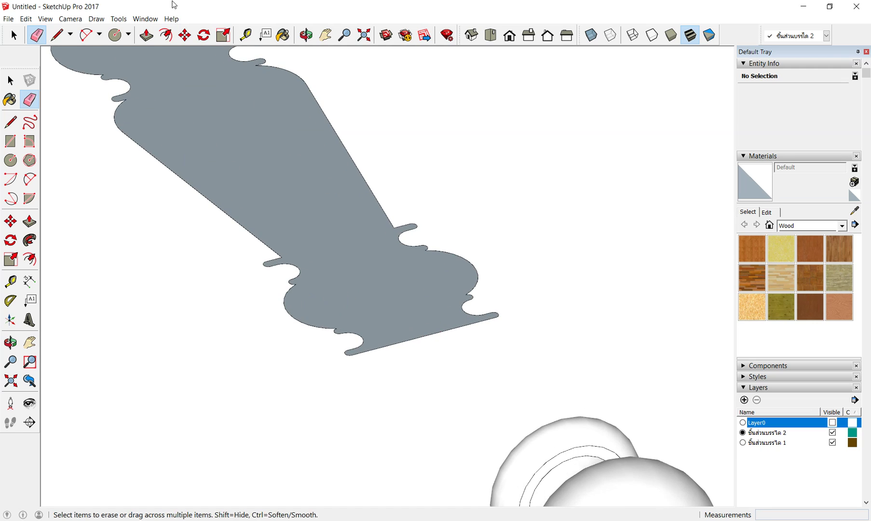
Step: Draw a circle centred on the profile's bottom edge as the sweep path
{"action": "left_click", "coordinate": [115, 34]}
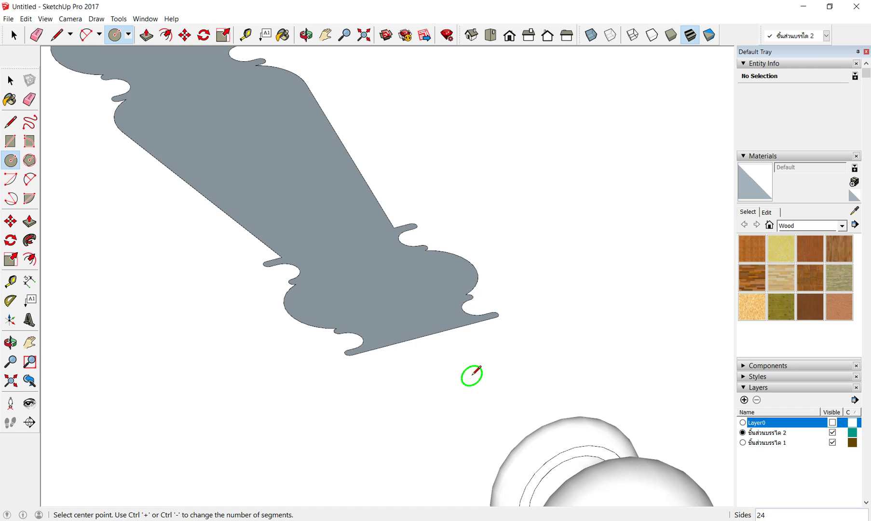
{"action": "left_click", "coordinate": [424, 334]}
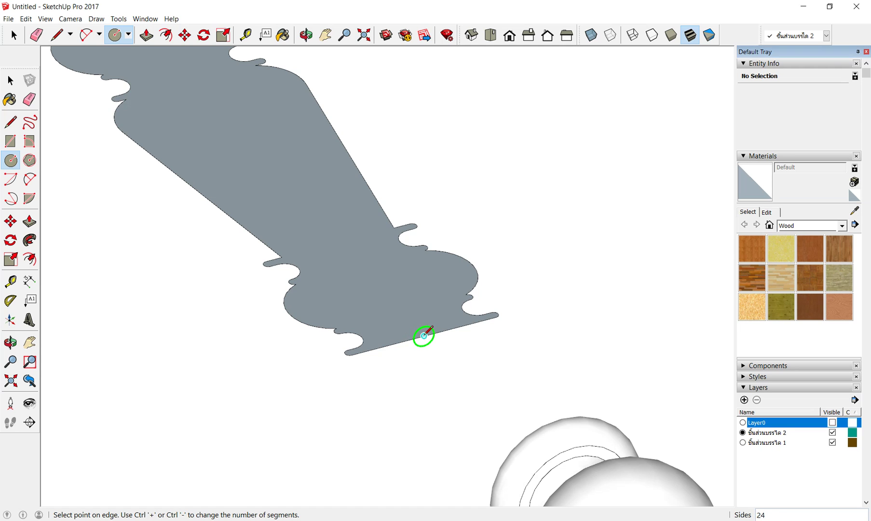
{"action": "left_click", "coordinate": [428, 299]}
{"action": "scroll", "coordinate": [464, 349], "scroll_direction": "down", "scroll_amount": 2}
{"action": "scroll", "coordinate": [462, 360], "scroll_direction": "down", "scroll_amount": 2}
{"action": "middle_click_drag", "start_coordinate": [462, 360], "coordinate": [539, 380]}
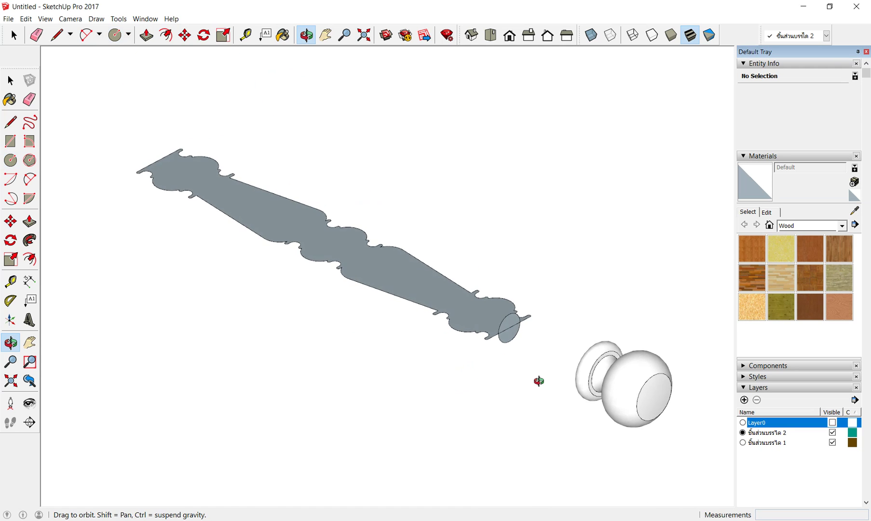
Step: Follow Me the merged profile face around the circle into a turned baluster
{"action": "left_click", "coordinate": [29, 239]}
{"action": "left_click", "coordinate": [503, 328]}
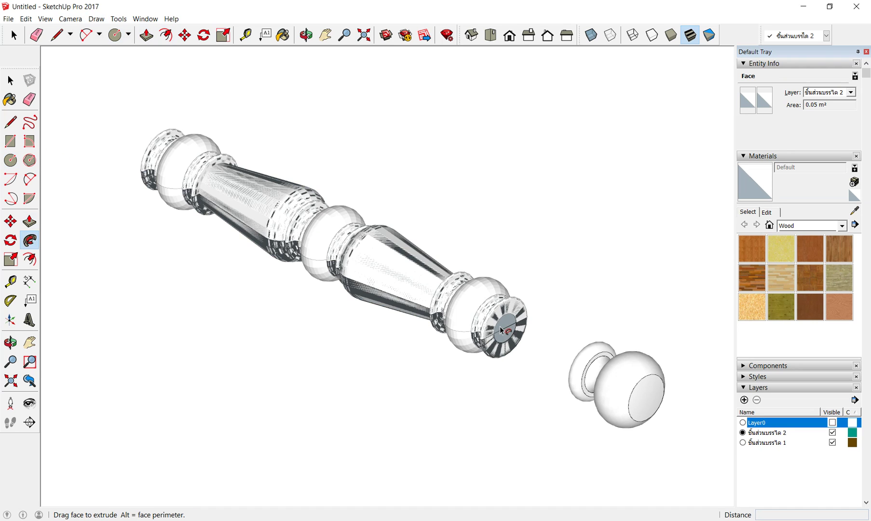
{"action": "scroll", "coordinate": [505, 322], "scroll_direction": "up", "scroll_amount": 2}
{"action": "left_click_drag", "start_coordinate": [505, 322], "coordinate": [490, 343]}
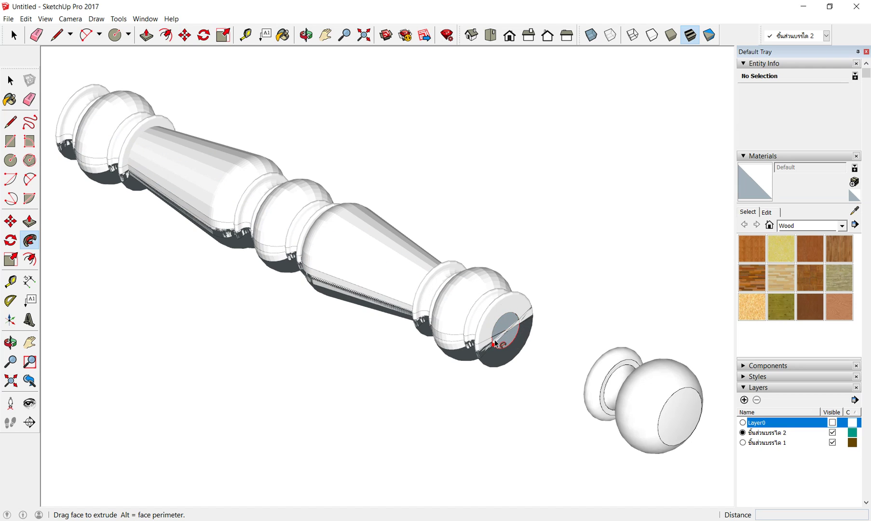
{"action": "scroll", "coordinate": [492, 343], "scroll_direction": "up", "scroll_amount": 1}
{"action": "scroll", "coordinate": [494, 343], "scroll_direction": "up", "scroll_amount": 2}
{"action": "scroll", "coordinate": [496, 344], "scroll_direction": "up", "scroll_amount": 1}
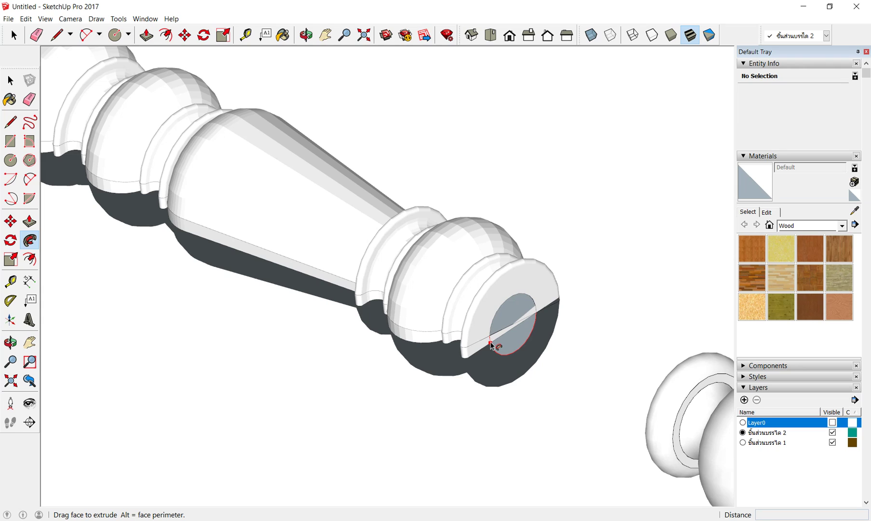
{"action": "left_click", "coordinate": [491, 344]}
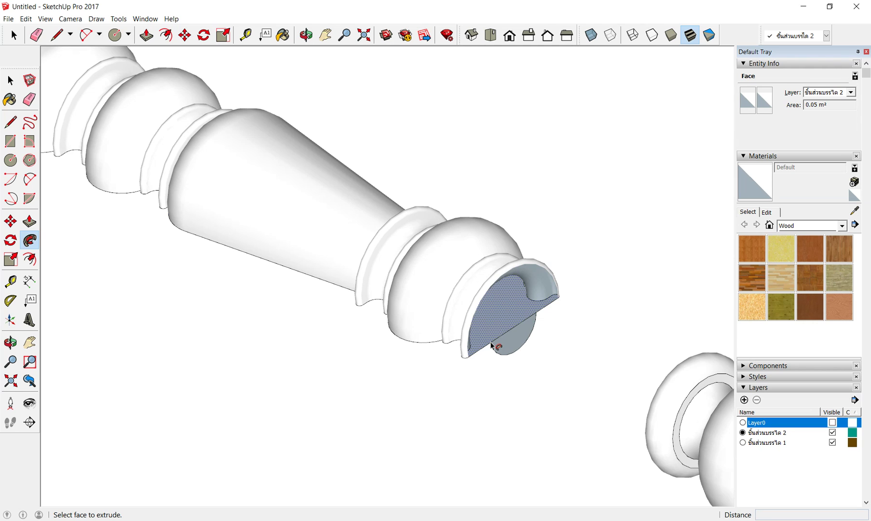
{"action": "key", "text": "ctrl+z"}
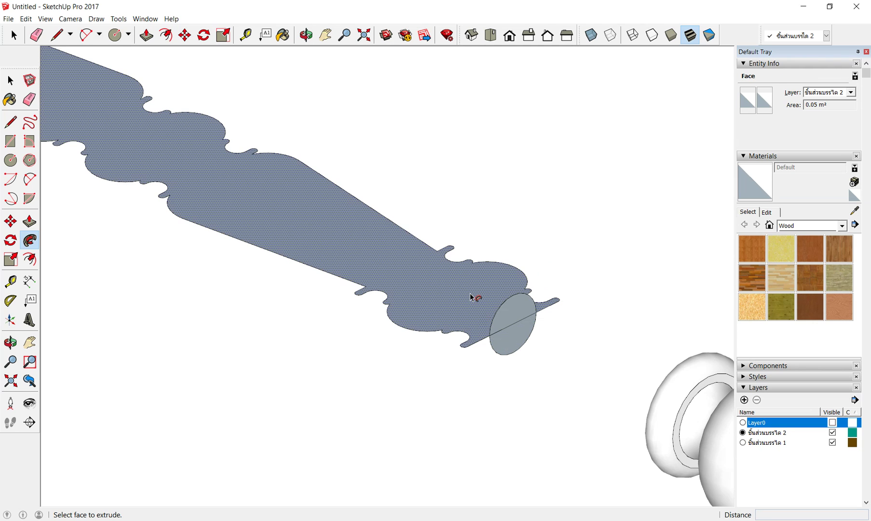
{"action": "mouse_move", "coordinate": [472, 297]}
{"action": "left_mouse_down"}
{"action": "mouse_move", "coordinate": [513, 299]}
{"action": "mouse_move", "coordinate": [534, 340]}
{"action": "mouse_move", "coordinate": [539, 316]}
{"action": "left_mouse_up"}
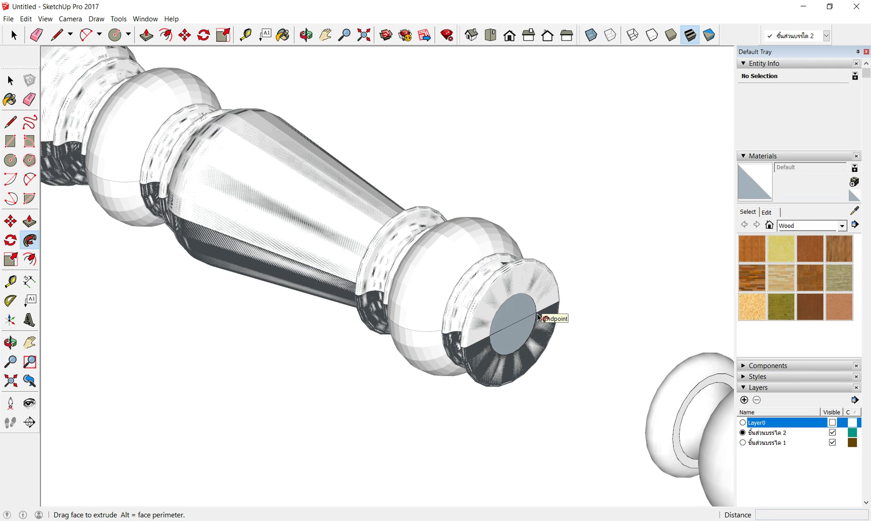
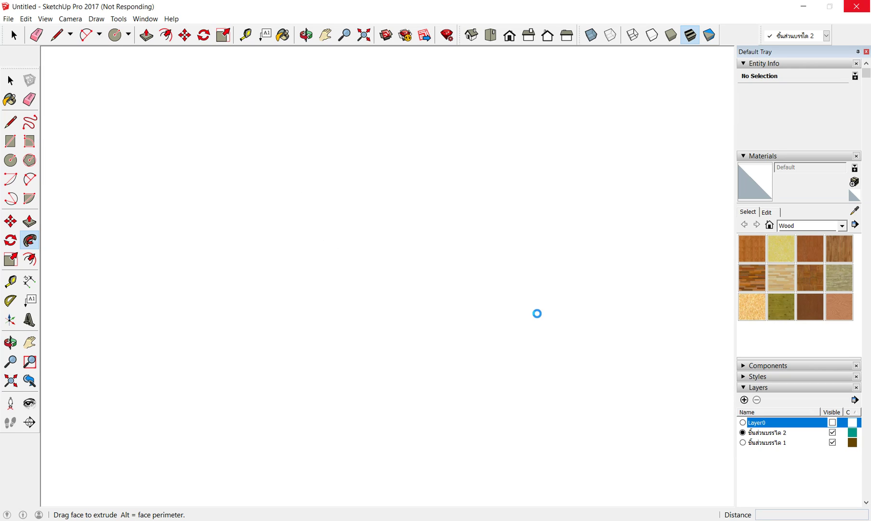
Step: Orbit around the turned baluster, then switch to the Top view looking straight down
{"action": "scroll", "coordinate": [491, 265], "scroll_direction": "down", "scroll_amount": 2}
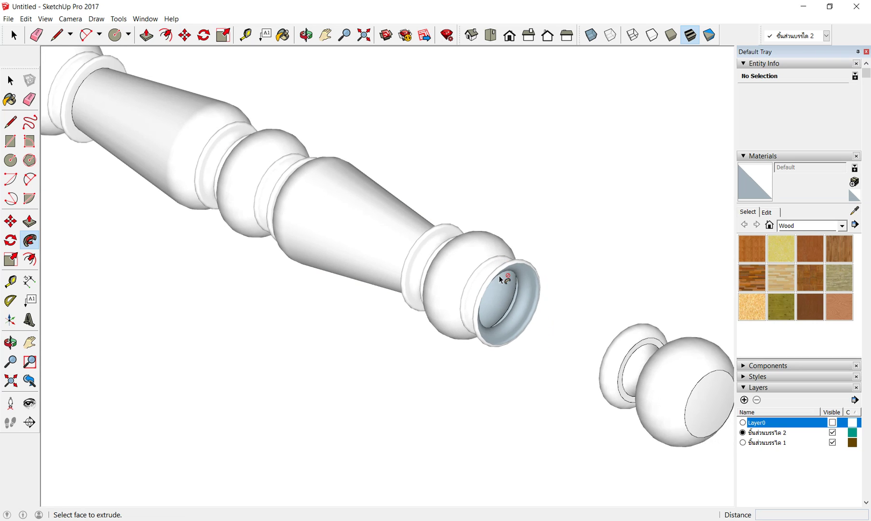
{"action": "scroll", "coordinate": [499, 278], "scroll_direction": "down", "scroll_amount": 2}
{"action": "scroll", "coordinate": [557, 324], "scroll_direction": "up", "scroll_amount": 2}
{"action": "scroll", "coordinate": [517, 301], "scroll_direction": "up", "scroll_amount": 2}
{"action": "scroll", "coordinate": [517, 301], "scroll_direction": "down", "scroll_amount": 2}
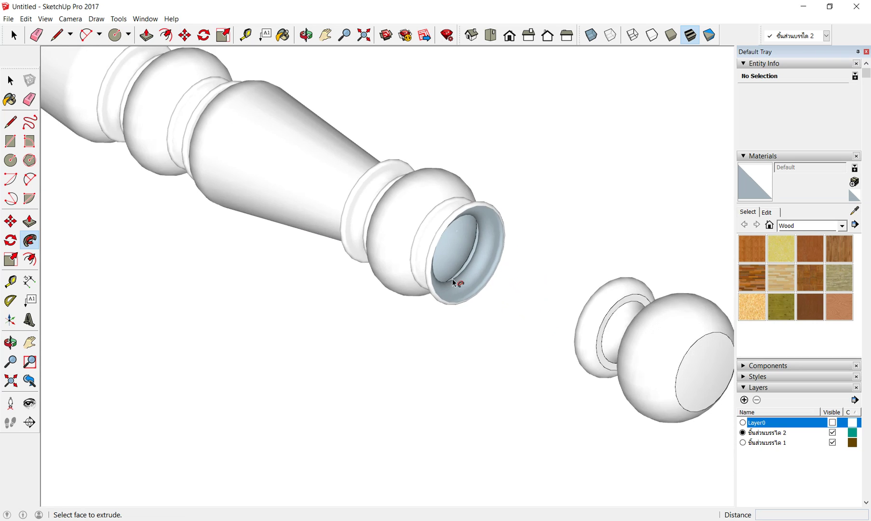
{"action": "scroll", "coordinate": [452, 280], "scroll_direction": "down", "scroll_amount": 2}
{"action": "mouse_move", "coordinate": [225, 178]}
{"action": "middle_mouse_down"}
{"action": "mouse_move", "coordinate": [690, 171]}
{"action": "mouse_move", "coordinate": [684, 186]}
{"action": "mouse_move", "coordinate": [494, 272]}
{"action": "mouse_move", "coordinate": [468, 300]}
{"action": "middle_mouse_up"}
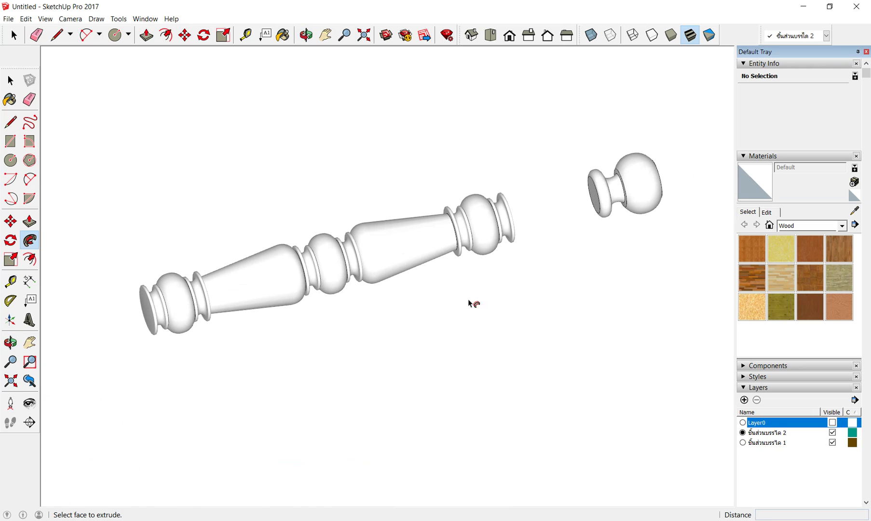
{"action": "left_click", "coordinate": [491, 35]}
{"action": "scroll", "coordinate": [483, 227], "scroll_direction": "up", "scroll_amount": 1}
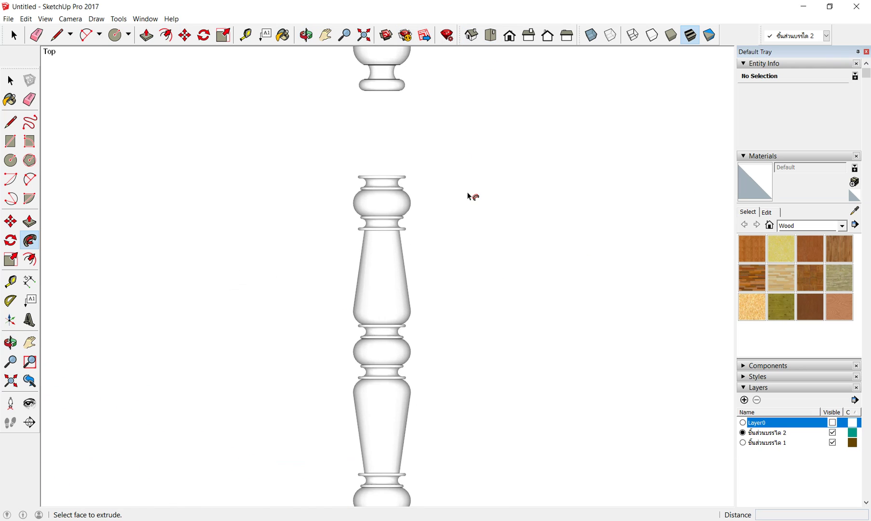
{"action": "scroll", "coordinate": [366, 152], "scroll_direction": "down", "scroll_amount": 2}
Step: Make the lower turned baluster's geometry a group and show Layer0 to reveal the staircase
{"action": "left_click", "coordinate": [14, 34]}
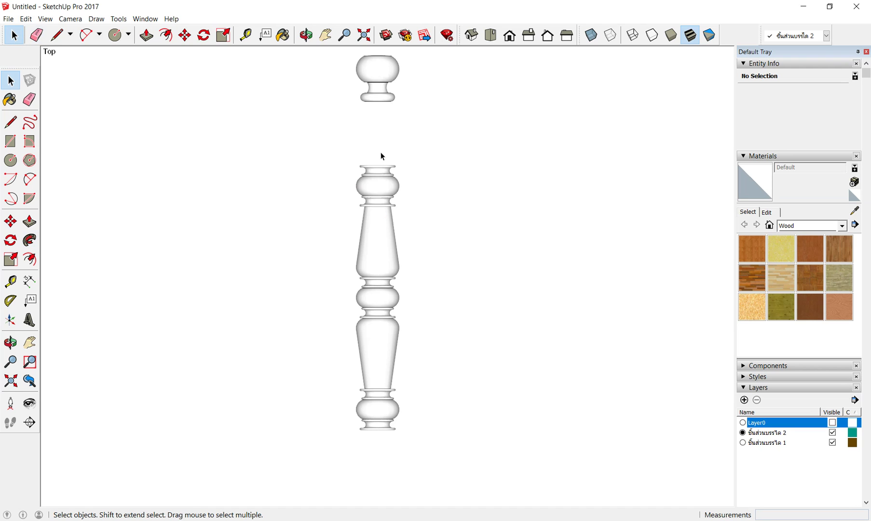
{"action": "left_click_drag", "start_coordinate": [326, 145], "coordinate": [508, 458]}
{"action": "right_click", "coordinate": [379, 254]}
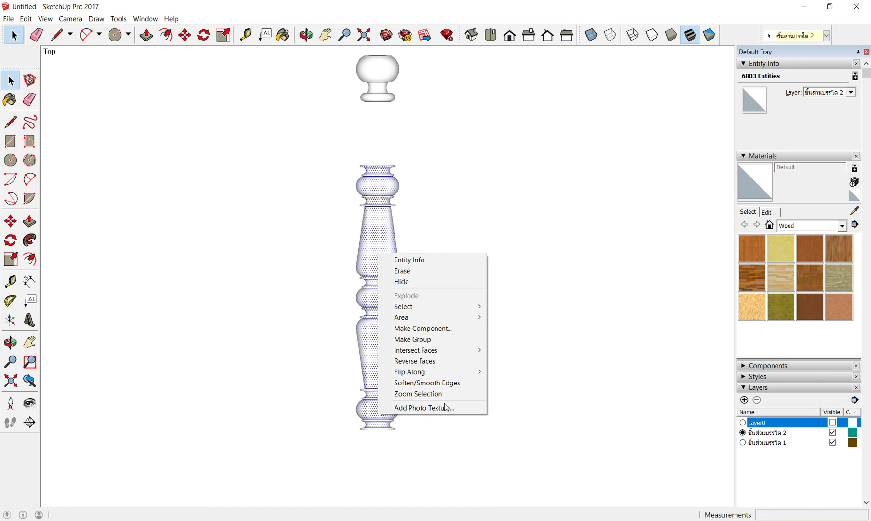
{"action": "left_click", "coordinate": [438, 345]}
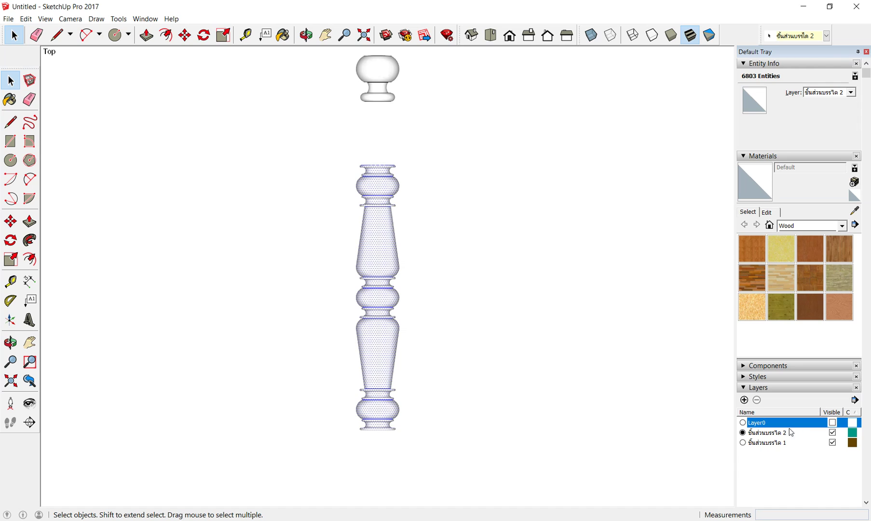
{"action": "left_click", "coordinate": [833, 423]}
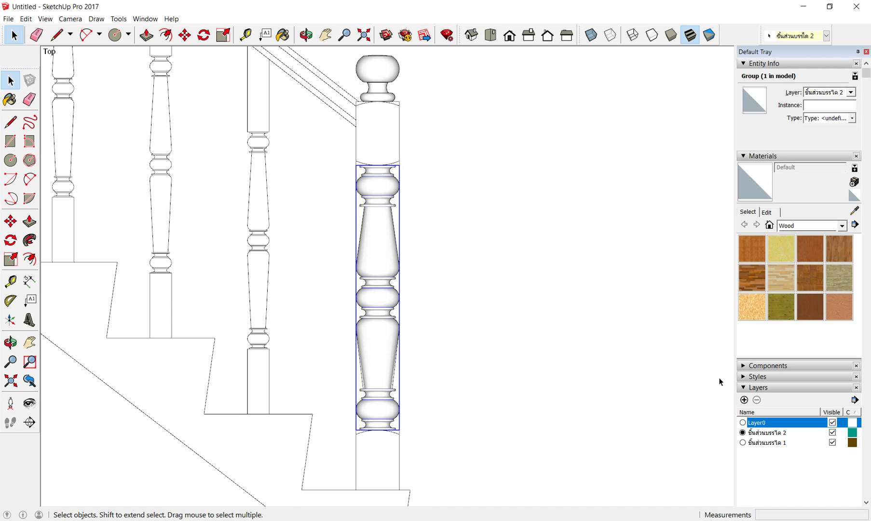
Step: Tilt into perspective and select the knob and long baluster groups together
{"action": "left_click", "coordinate": [473, 239]}
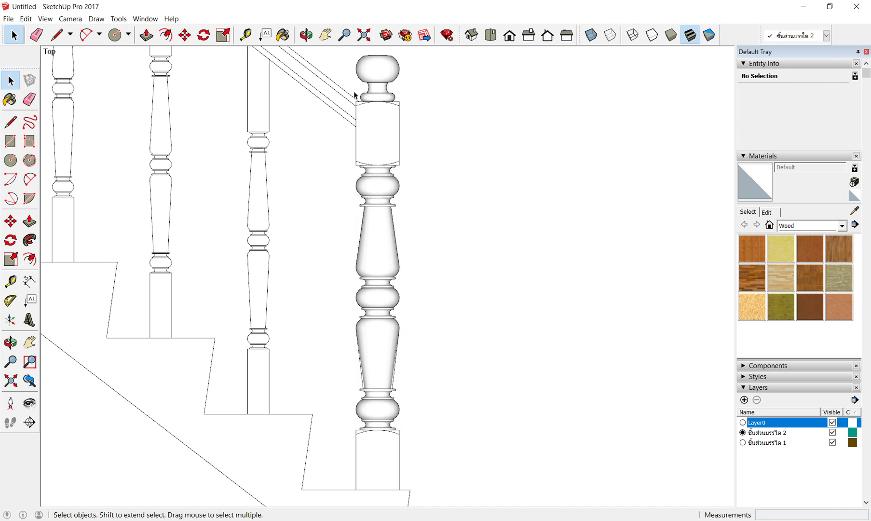
{"action": "scroll", "coordinate": [360, 99], "scroll_direction": "up", "scroll_amount": 2}
{"action": "middle_click_drag", "start_coordinate": [607, 307], "coordinate": [647, 236]}
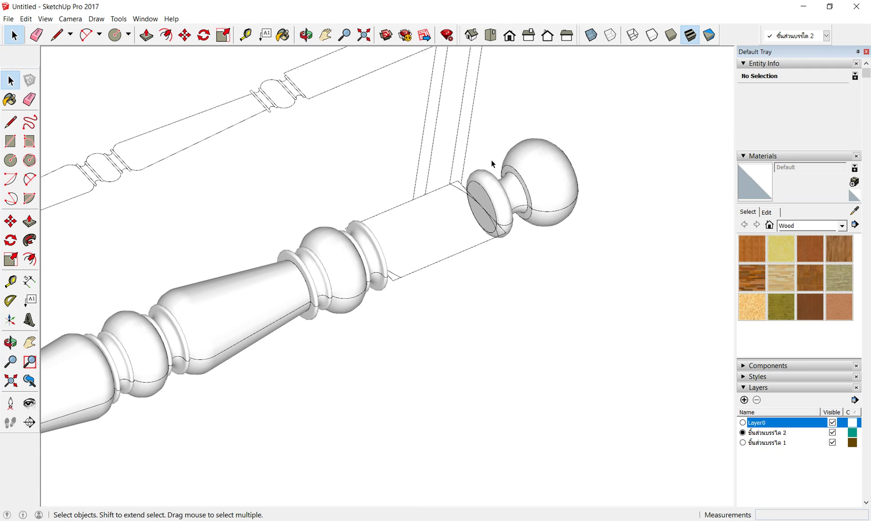
{"action": "scroll", "coordinate": [543, 193], "scroll_direction": "down", "scroll_amount": 3}
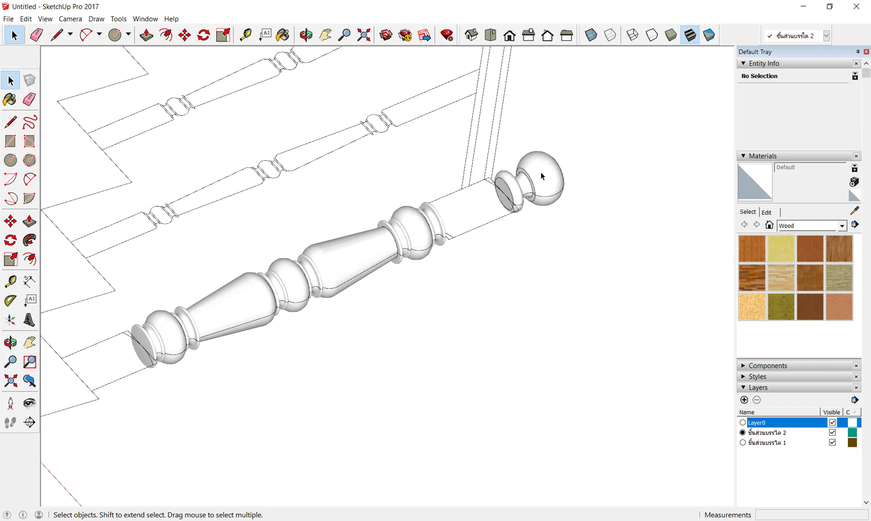
{"action": "scroll", "coordinate": [541, 173], "scroll_direction": "down", "scroll_amount": 2}
{"action": "left_click", "coordinate": [408, 243]}
{"action": "left_click", "coordinate": [555, 187]}
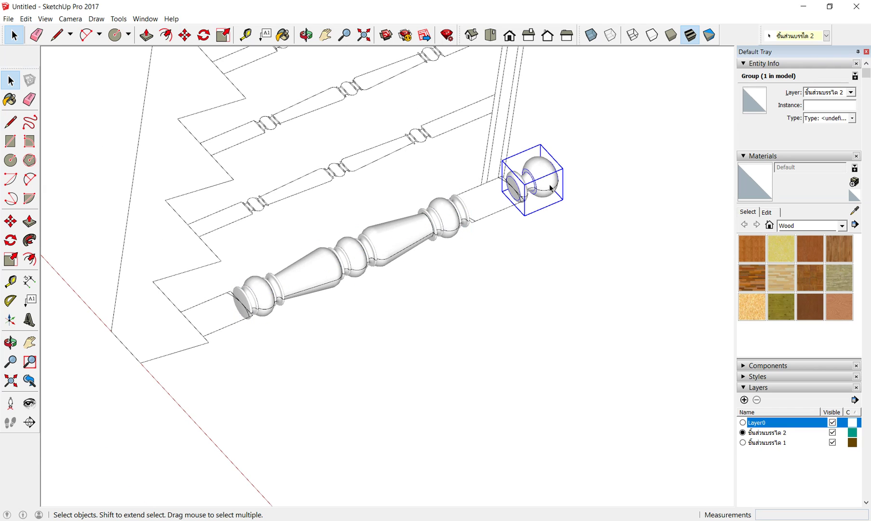
{"action": "left_click", "coordinate": [348, 274], "text": "shift"}
Step: Move both groups 1 m along the red axis, then clear the selection
{"action": "left_click", "coordinate": [185, 35]}
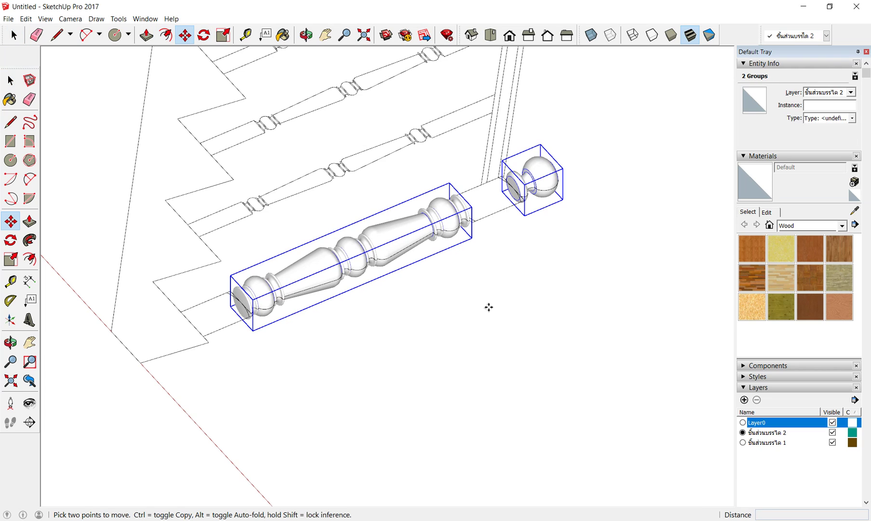
{"action": "left_click", "coordinate": [488, 307]}
{"action": "type", "text": "1"}
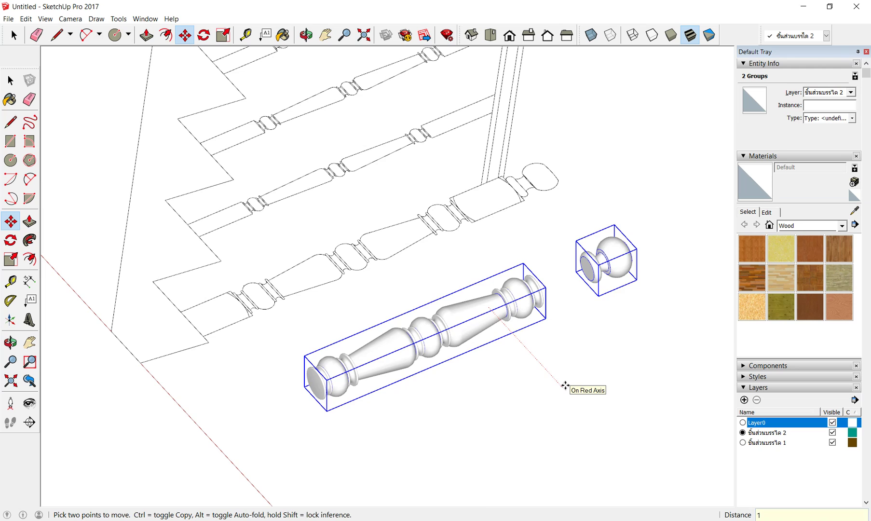
{"action": "key", "text": "Return"}
{"action": "scroll", "coordinate": [535, 309], "scroll_direction": "down", "scroll_amount": 2}
{"action": "scroll", "coordinate": [539, 286], "scroll_direction": "down", "scroll_amount": 2}
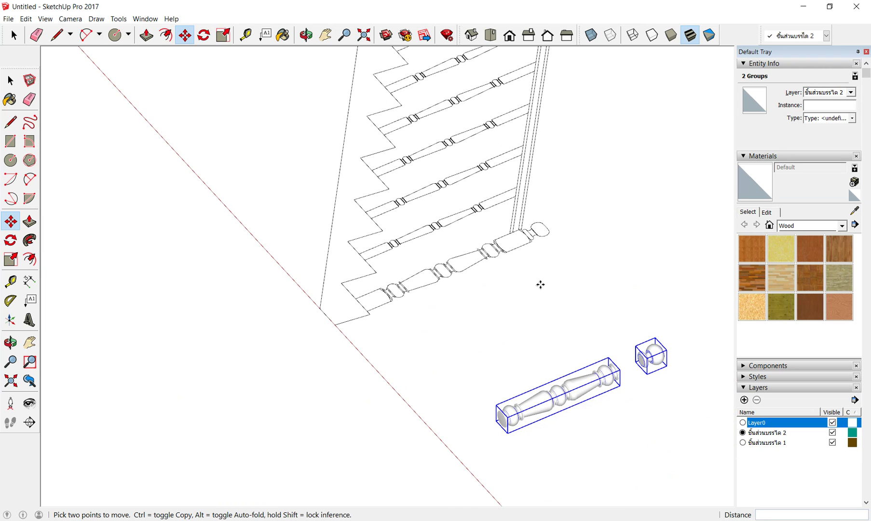
{"action": "key", "text": "Escape"}
{"action": "scroll", "coordinate": [528, 230], "scroll_direction": "up", "scroll_amount": 3}
{"action": "scroll", "coordinate": [515, 268], "scroll_direction": "up", "scroll_amount": 2}
{"action": "scroll", "coordinate": [489, 209], "scroll_direction": "up", "scroll_amount": 2}
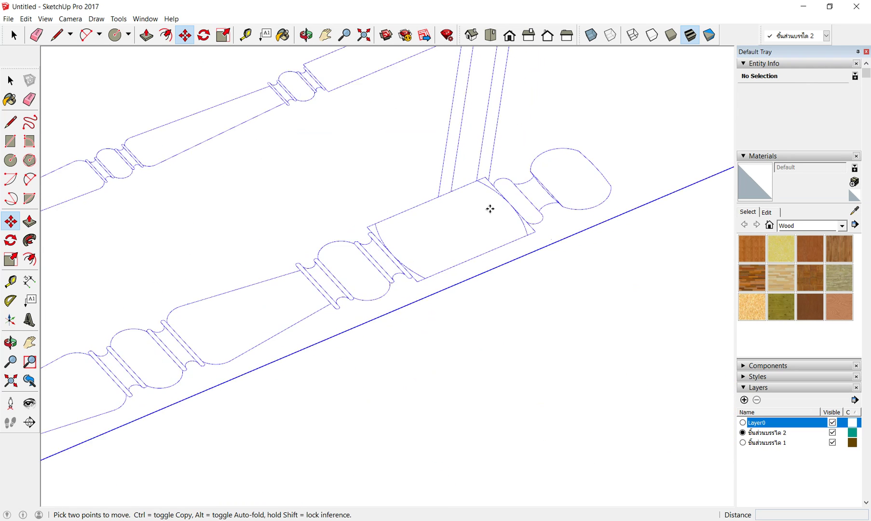
{"action": "scroll", "coordinate": [490, 208], "scroll_direction": "up", "scroll_amount": 2}
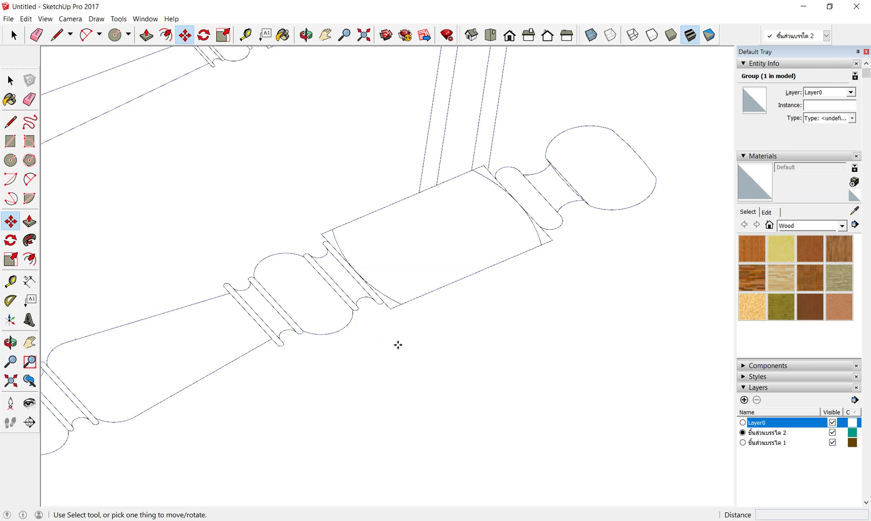
{"action": "key", "text": "ctrl+t"}
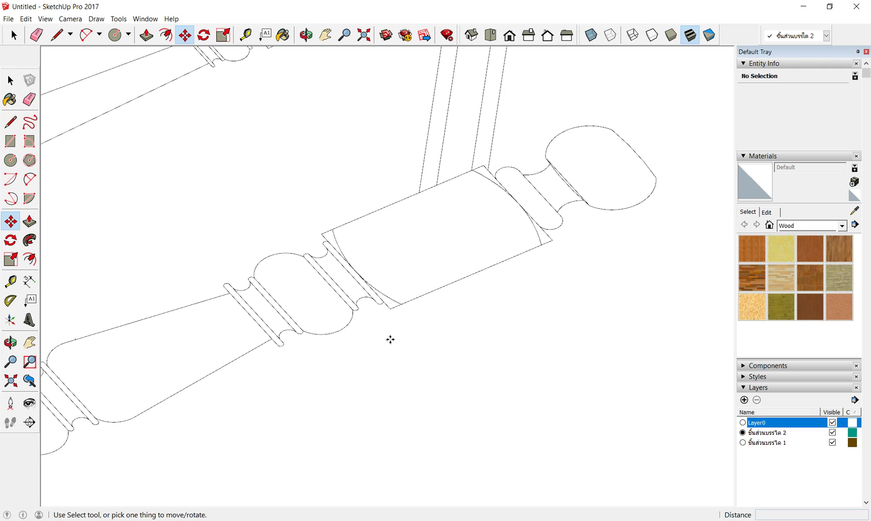
Step: Draw rectangles over the upper and lower square block sections of the outline
{"action": "left_click", "coordinate": [128, 34]}
{"action": "left_click", "coordinate": [140, 53]}
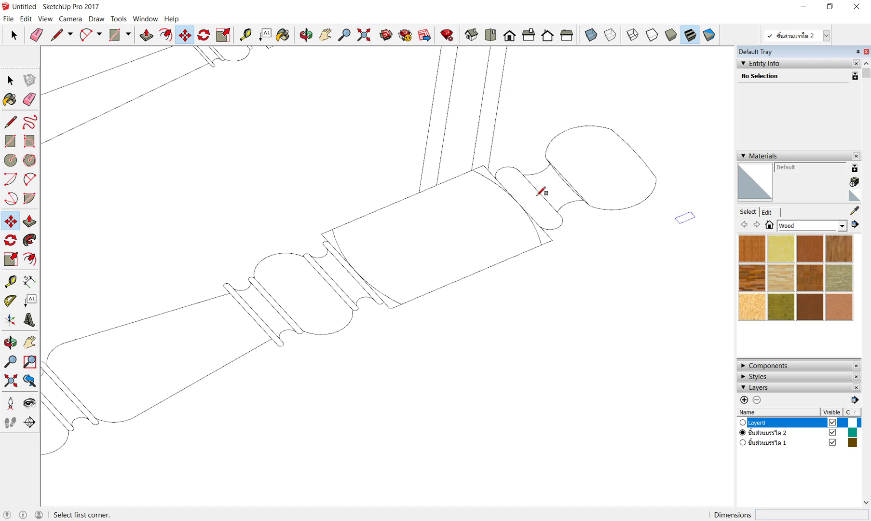
{"action": "left_click", "coordinate": [484, 165]}
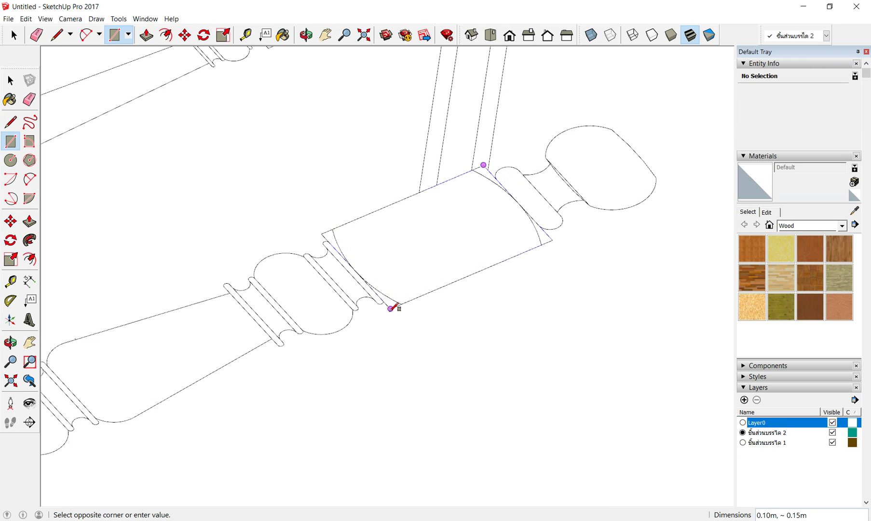
{"action": "left_click", "coordinate": [390, 309]}
{"action": "scroll", "coordinate": [526, 156], "scroll_direction": "down", "scroll_amount": 2}
{"action": "scroll", "coordinate": [528, 157], "scroll_direction": "down", "scroll_amount": 3}
{"action": "scroll", "coordinate": [531, 159], "scroll_direction": "down", "scroll_amount": 3}
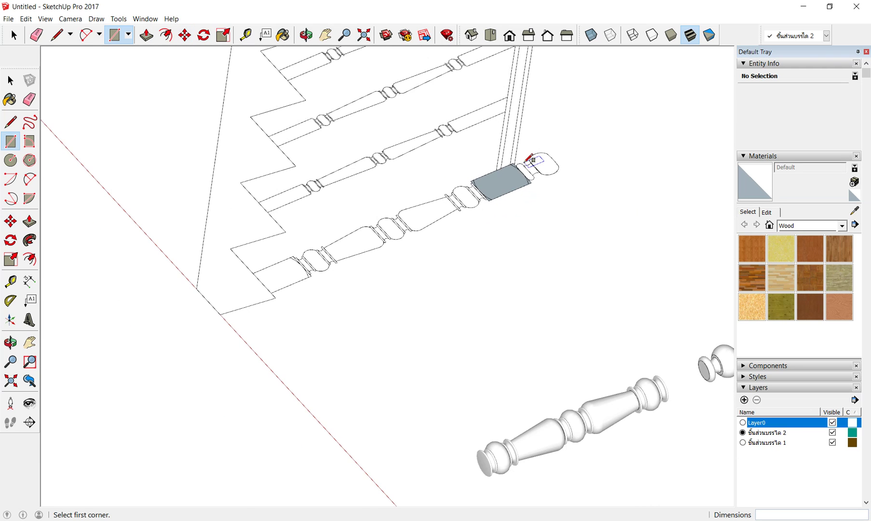
{"action": "scroll", "coordinate": [279, 263], "scroll_direction": "up", "scroll_amount": 2}
{"action": "scroll", "coordinate": [323, 252], "scroll_direction": "up", "scroll_amount": 3}
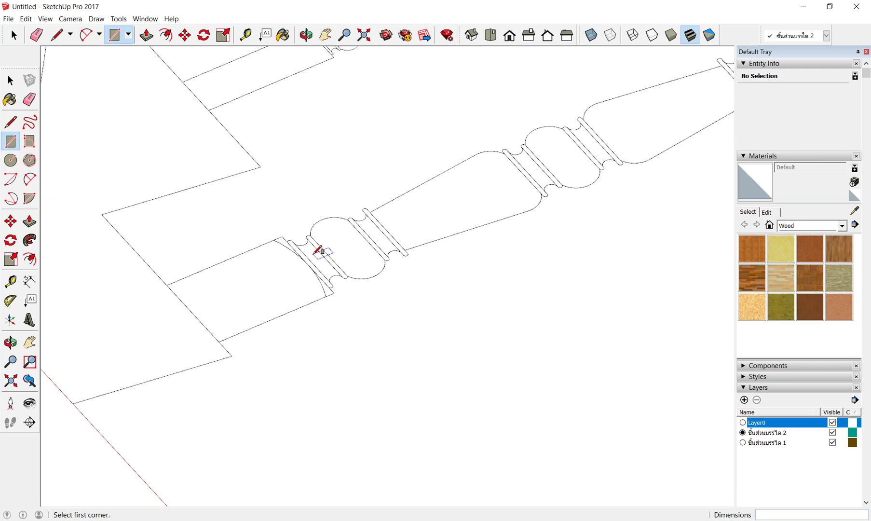
{"action": "left_click", "coordinate": [282, 236]}
{"action": "left_click", "coordinate": [219, 338]}
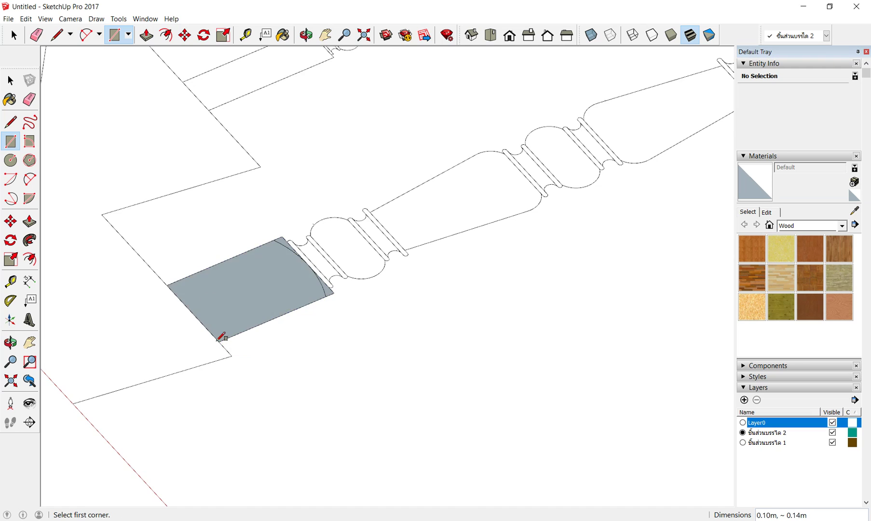
{"action": "scroll", "coordinate": [203, 270], "scroll_direction": "down", "scroll_amount": 3}
{"action": "scroll", "coordinate": [195, 258], "scroll_direction": "down", "scroll_amount": 2}
Step: Push/Pull both rectangle faces up into boxes 0.1 m tall
{"action": "left_click", "coordinate": [146, 34]}
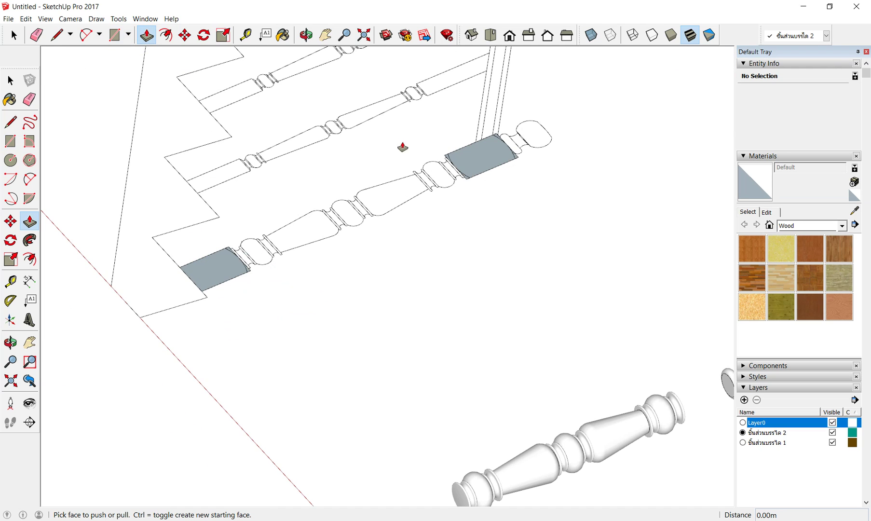
{"action": "left_click_drag", "start_coordinate": [470, 156], "coordinate": [474, 120]}
{"action": "type", "text": "."}
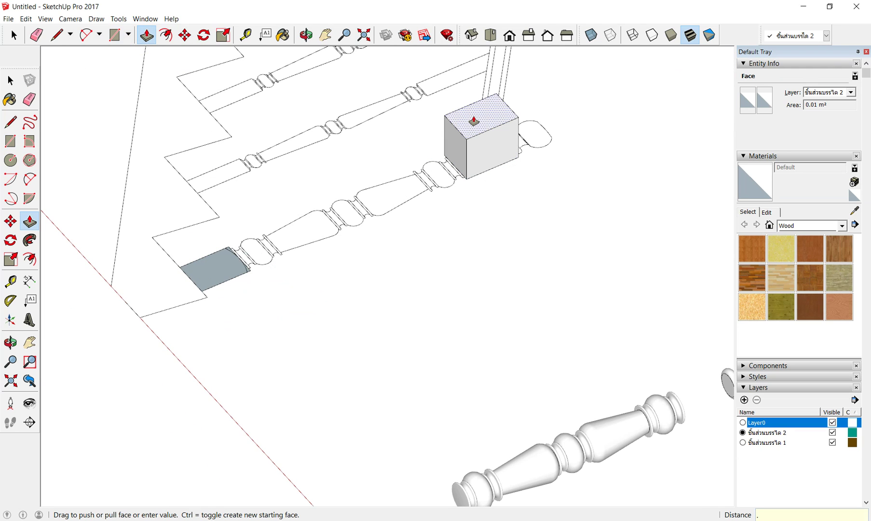
{"action": "type", "text": "1"}
{"action": "key", "text": "Return"}
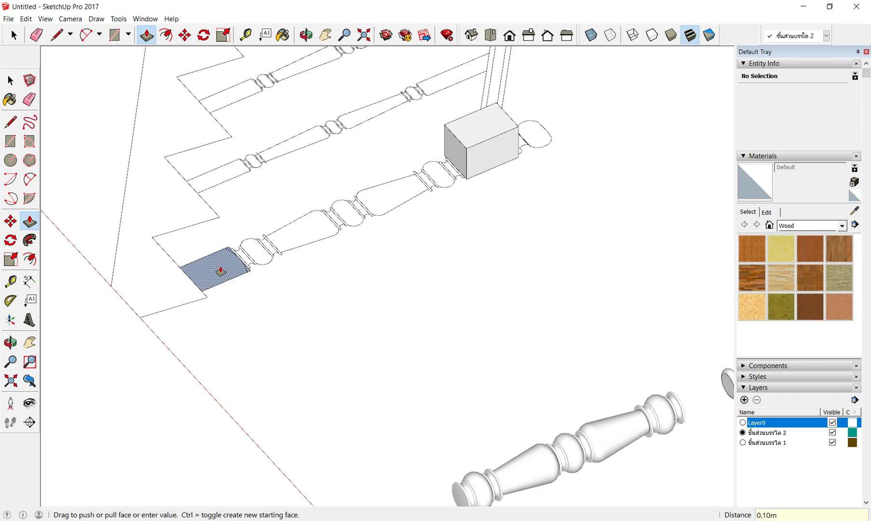
{"action": "left_click_drag", "start_coordinate": [219, 269], "coordinate": [229, 247]}
{"action": "key", "text": "Return"}
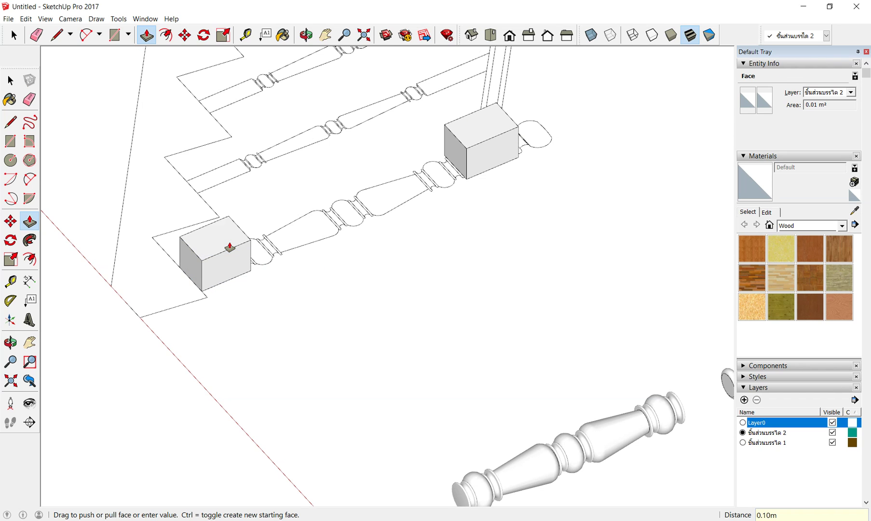
{"action": "scroll", "coordinate": [260, 257], "scroll_direction": "down", "scroll_amount": 1}
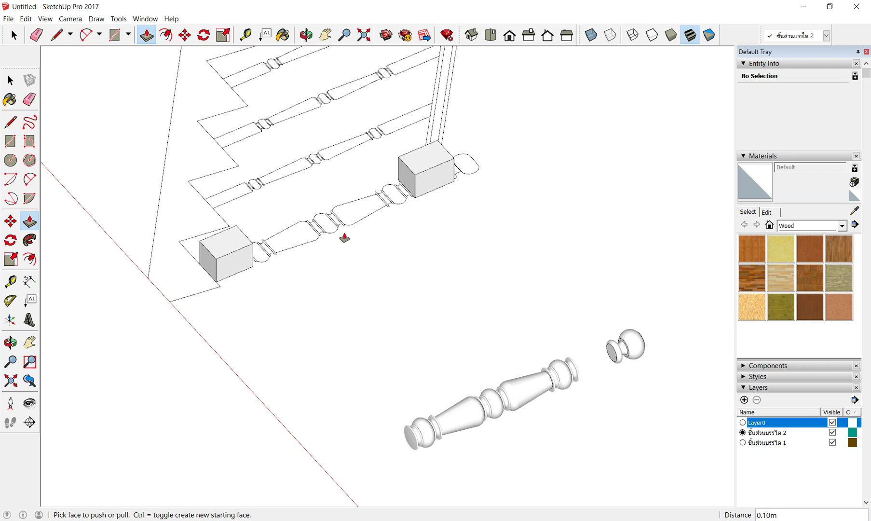
Step: Select the upper (right) end box and make it a group
{"action": "left_click", "coordinate": [13, 35]}
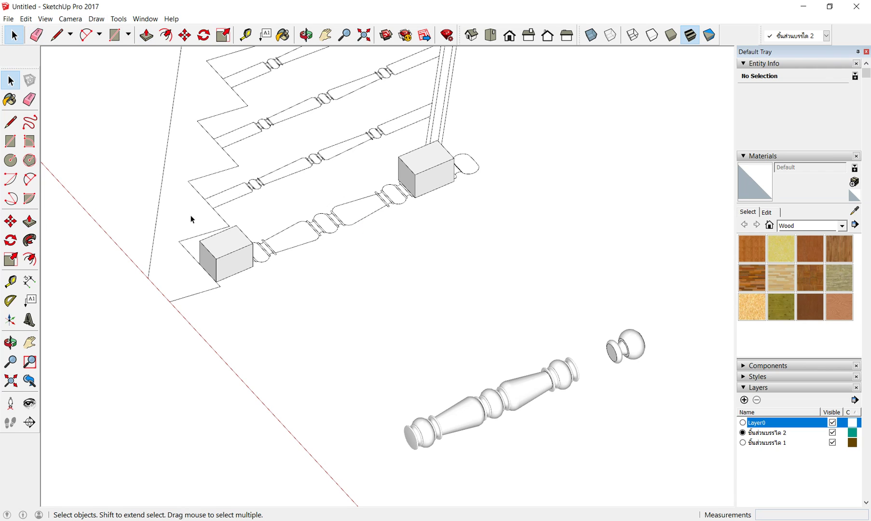
{"action": "triple_click", "coordinate": [229, 258]}
{"action": "left_click_drag", "start_coordinate": [362, 109], "coordinate": [536, 282]}
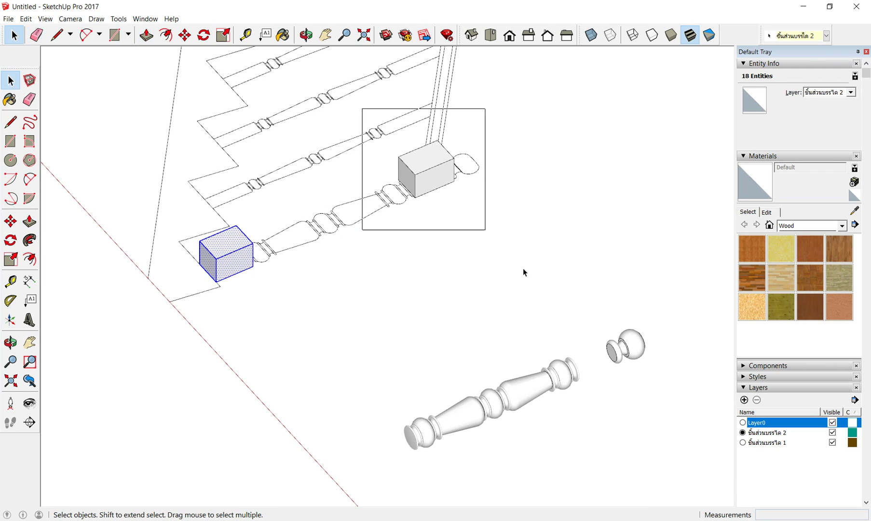
{"action": "mouse_move", "coordinate": [359, 110]}
{"action": "left_mouse_down"}
{"action": "mouse_move", "coordinate": [343, 125]}
{"action": "mouse_move", "coordinate": [475, 243]}
{"action": "left_mouse_up"}
{"action": "right_click", "coordinate": [418, 160]}
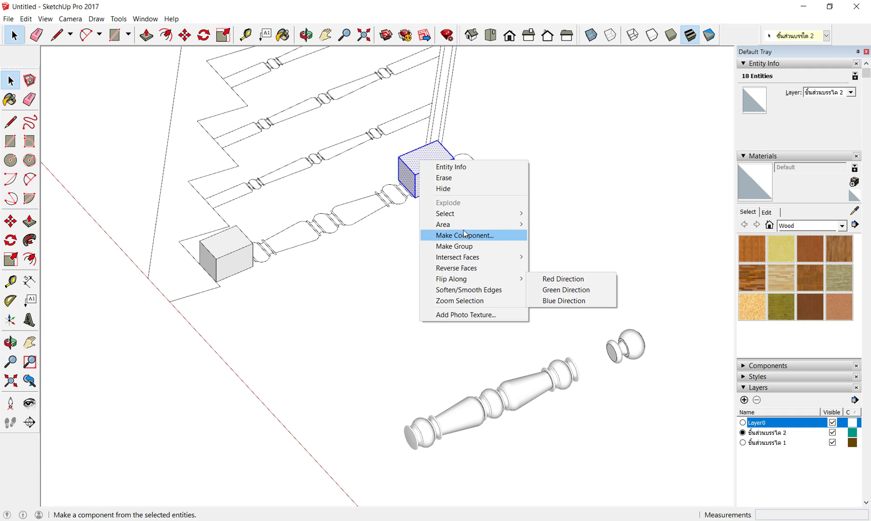
{"action": "left_click", "coordinate": [464, 247]}
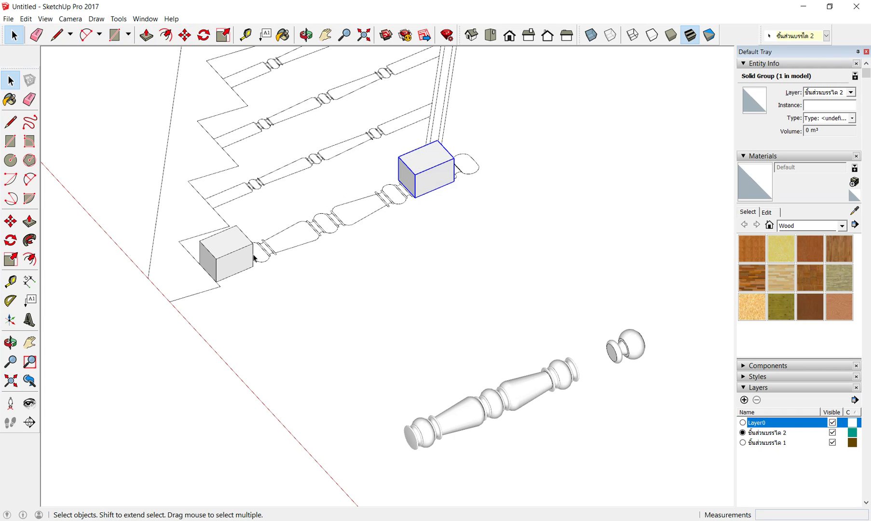
Step: Select the left and right end blocks together and make them one group
{"action": "left_click", "coordinate": [223, 255]}
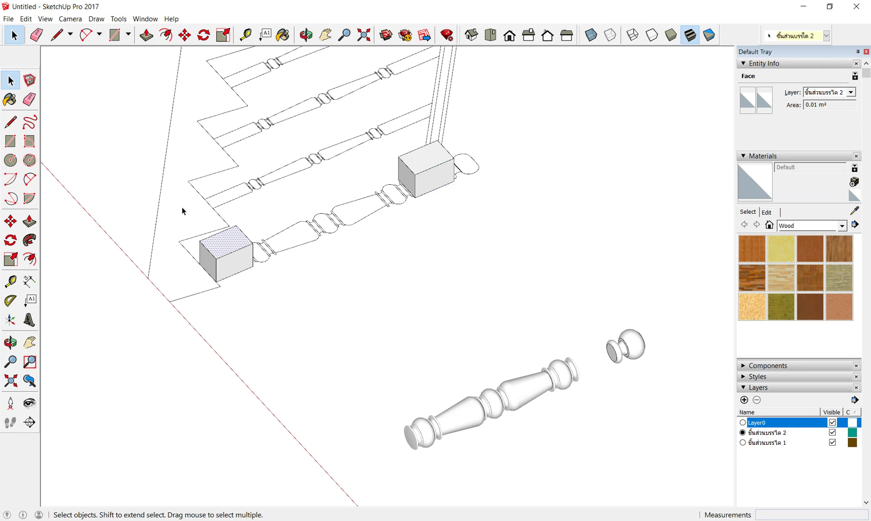
{"action": "left_click_drag", "start_coordinate": [175, 201], "coordinate": [288, 301]}
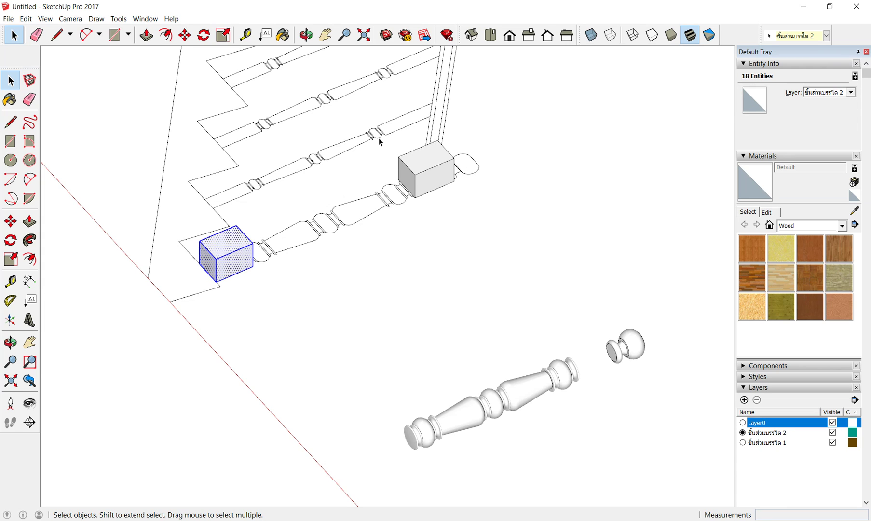
{"action": "left_click_drag", "start_coordinate": [378, 138], "coordinate": [495, 233], "text": "shift"}
{"action": "right_click", "coordinate": [435, 161]}
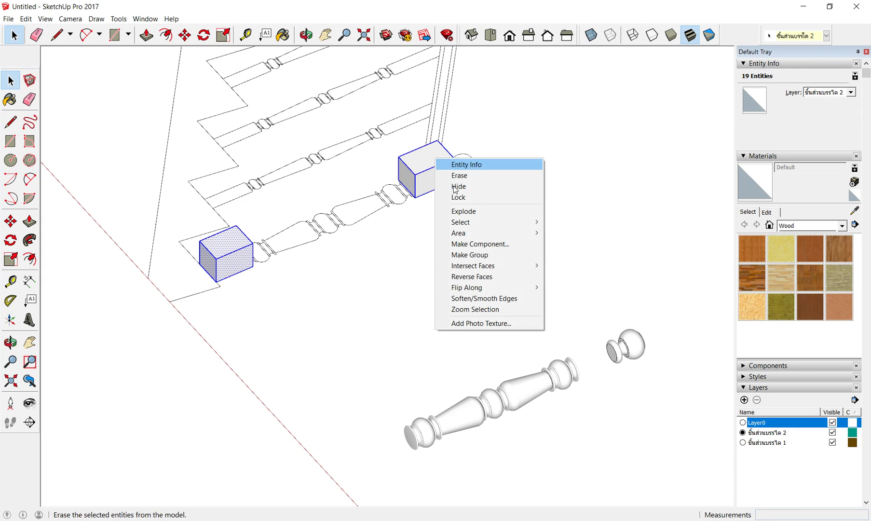
{"action": "left_click", "coordinate": [466, 254]}
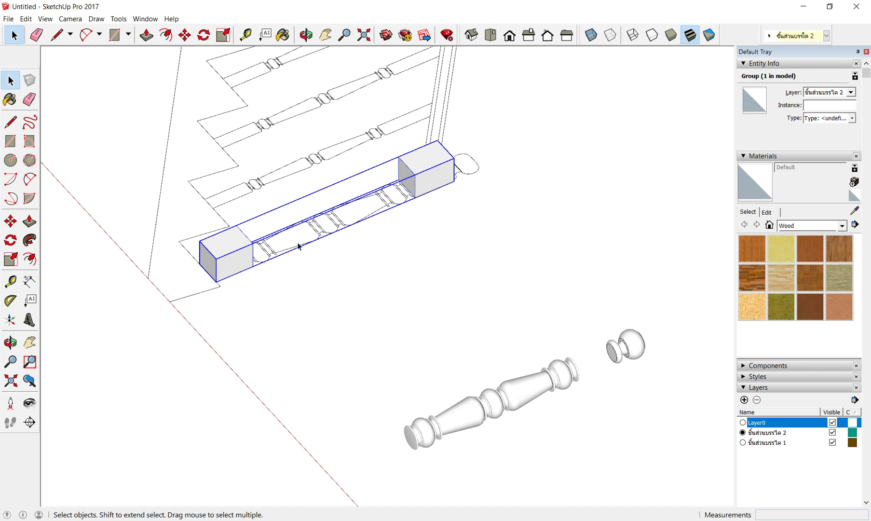
{"action": "left_click", "coordinate": [185, 35]}
Step: Shift the end-block group 0.05, then move it 1 m along the red axis onto the turned baluster
{"action": "left_click", "coordinate": [536, 161]}
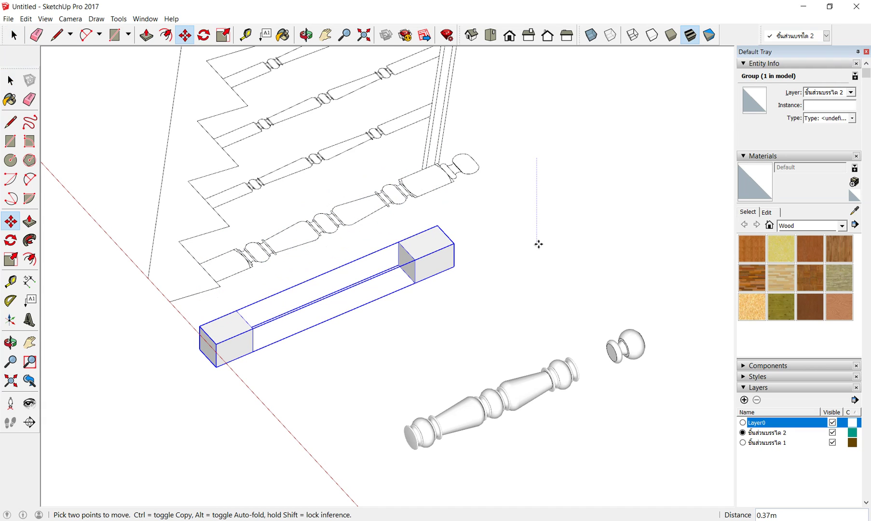
{"action": "type", "text": ".05"}
{"action": "key", "text": "Return"}
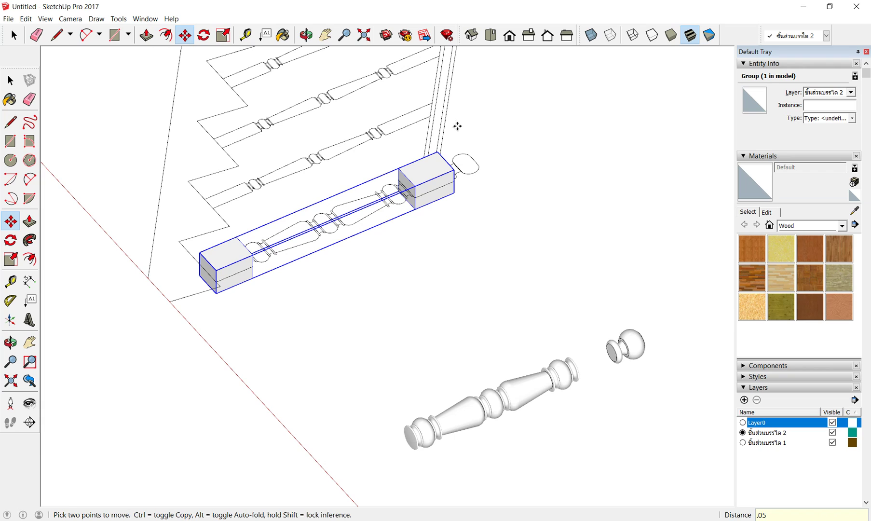
{"action": "left_click", "coordinate": [541, 170]}
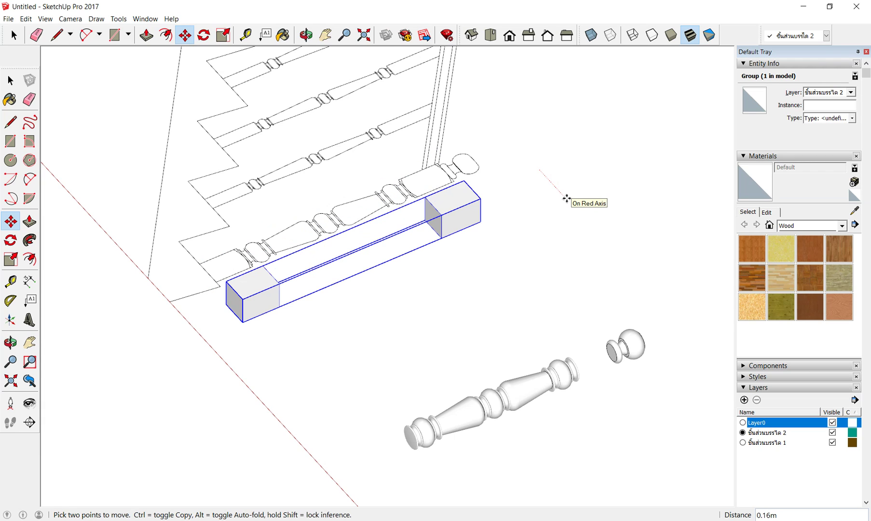
{"action": "key", "text": "Return"}
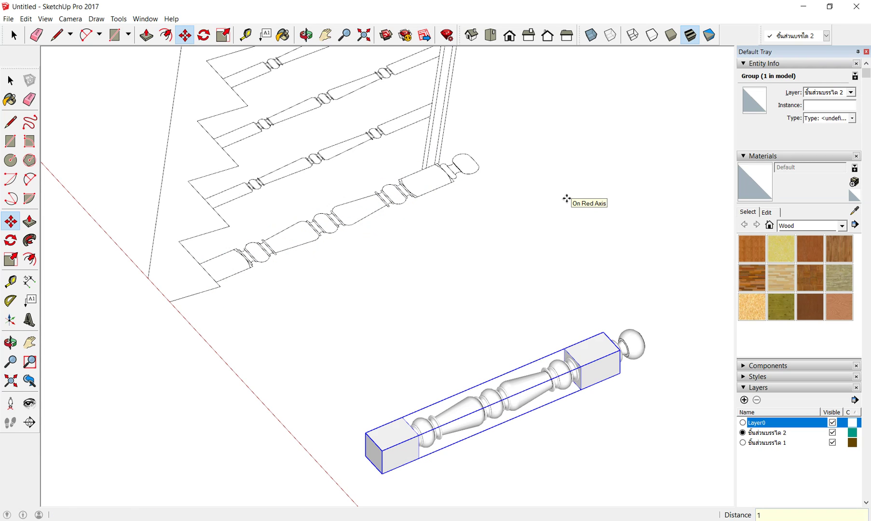
{"action": "scroll", "coordinate": [598, 275], "scroll_direction": "down", "scroll_amount": 1}
{"action": "scroll", "coordinate": [598, 275], "scroll_direction": "down", "scroll_amount": 1}
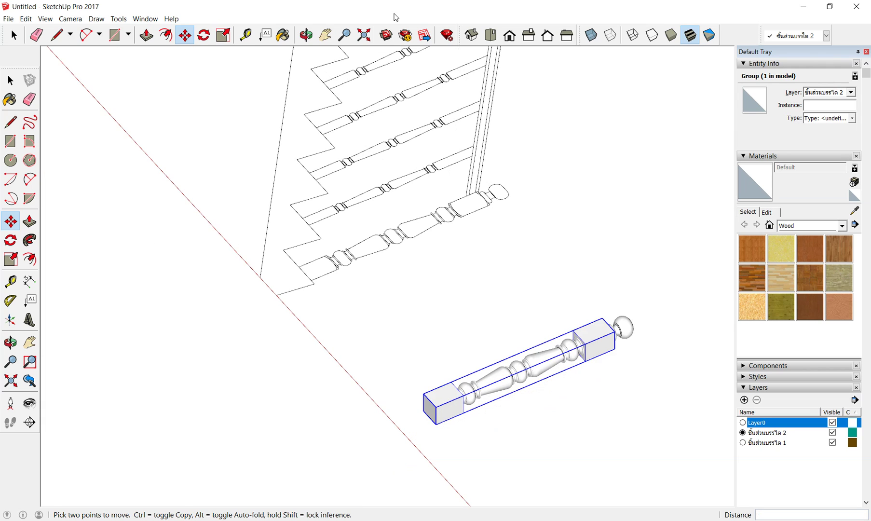
Step: Select the baluster, knob and end-block groups and combine all three into one group
{"action": "left_click", "coordinate": [490, 36]}
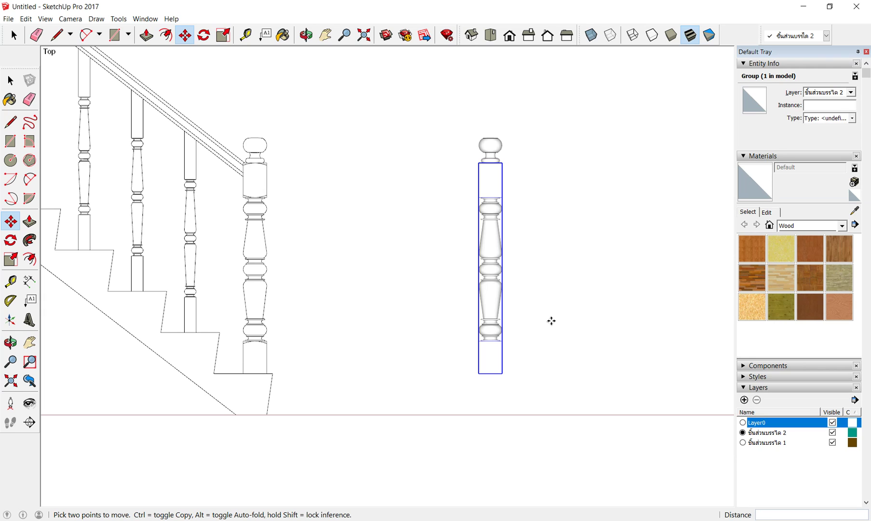
{"action": "left_click", "coordinate": [14, 35]}
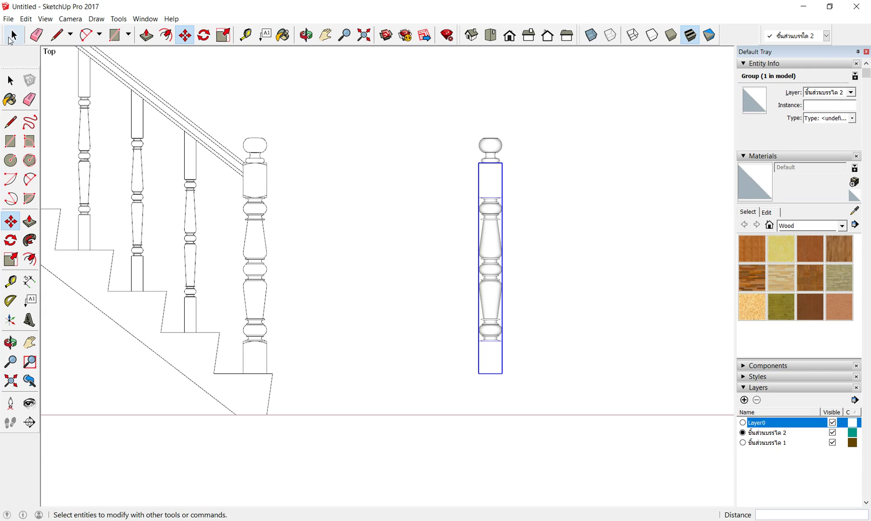
{"action": "left_click", "coordinate": [423, 176]}
{"action": "scroll", "coordinate": [520, 184], "scroll_direction": "up", "scroll_amount": 1}
{"action": "scroll", "coordinate": [519, 183], "scroll_direction": "up", "scroll_amount": 1}
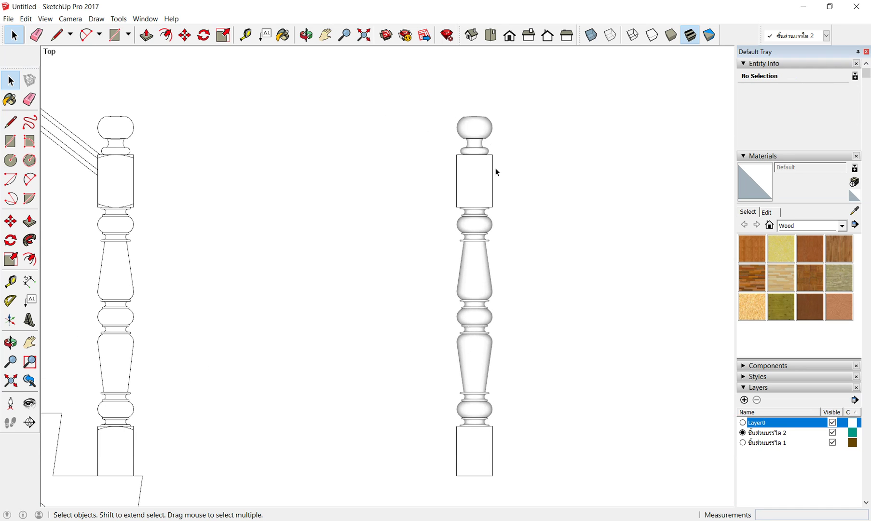
{"action": "scroll", "coordinate": [490, 255], "scroll_direction": "down", "scroll_amount": 2}
{"action": "scroll", "coordinate": [497, 424], "scroll_direction": "up", "scroll_amount": 1}
{"action": "mouse_move", "coordinate": [702, 419]}
{"action": "middle_mouse_down"}
{"action": "mouse_move", "coordinate": [553, 362]}
{"action": "mouse_move", "coordinate": [379, 187]}
{"action": "mouse_move", "coordinate": [590, 383]}
{"action": "mouse_move", "coordinate": [527, 401]}
{"action": "middle_mouse_up"}
{"action": "left_click_drag", "start_coordinate": [400, 69], "coordinate": [562, 458]}
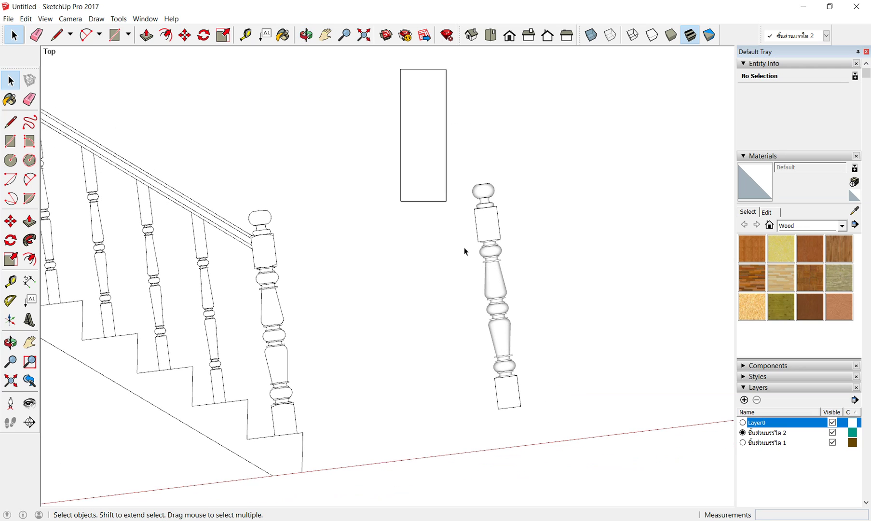
{"action": "right_click", "coordinate": [494, 268]}
{"action": "left_click", "coordinate": [534, 366]}
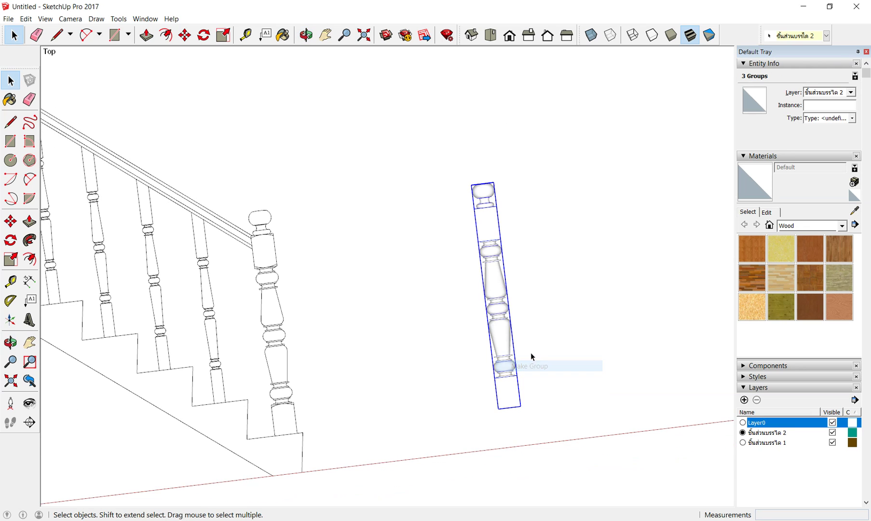
{"action": "left_click", "coordinate": [552, 297]}
{"action": "middle_click_drag", "start_coordinate": [558, 273], "coordinate": [500, 294]}
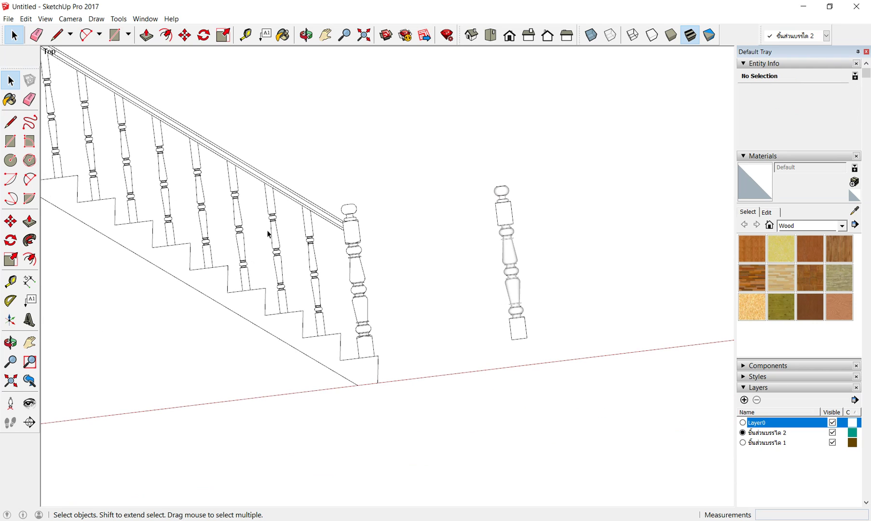
Step: Switch to the straight-on standard view and zoom in on the baluster's upper bead rings
{"action": "left_click", "coordinate": [491, 35]}
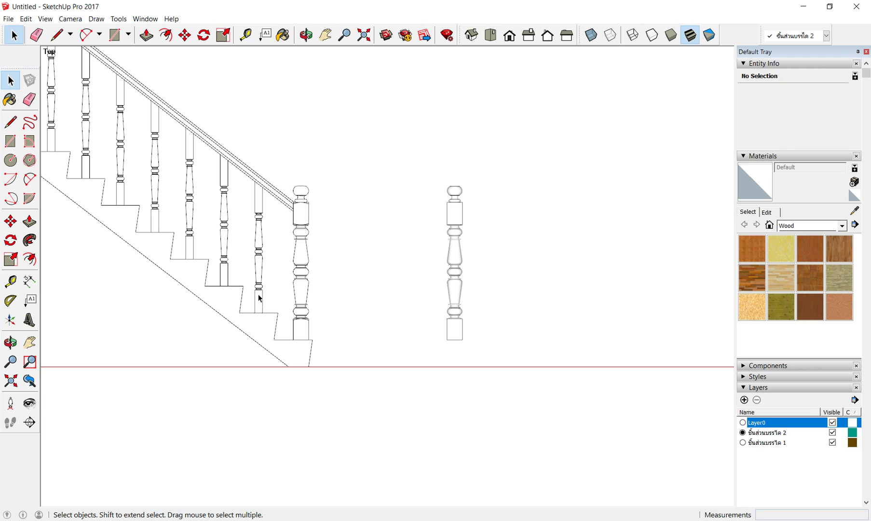
{"action": "scroll", "coordinate": [260, 298], "scroll_direction": "up", "scroll_amount": 1}
{"action": "scroll", "coordinate": [274, 266], "scroll_direction": "up", "scroll_amount": 2}
{"action": "scroll", "coordinate": [275, 267], "scroll_direction": "up", "scroll_amount": 2}
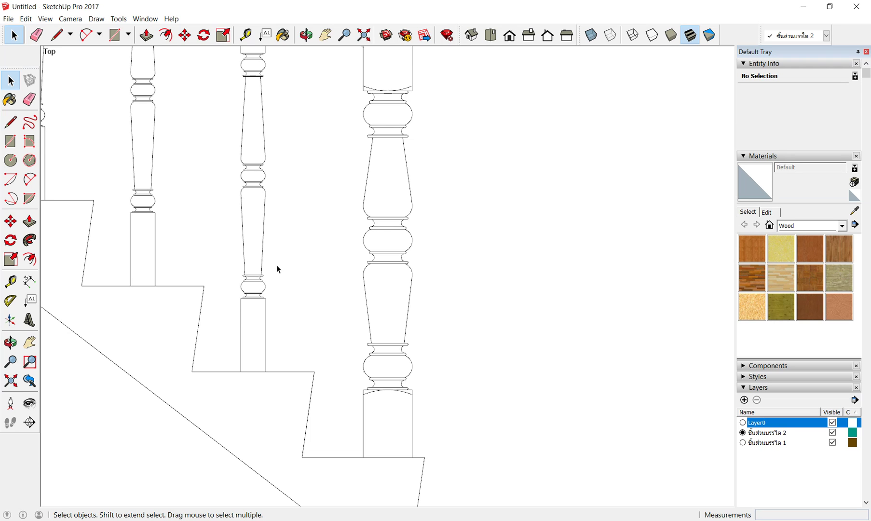
{"action": "scroll", "coordinate": [299, 248], "scroll_direction": "down", "scroll_amount": 3}
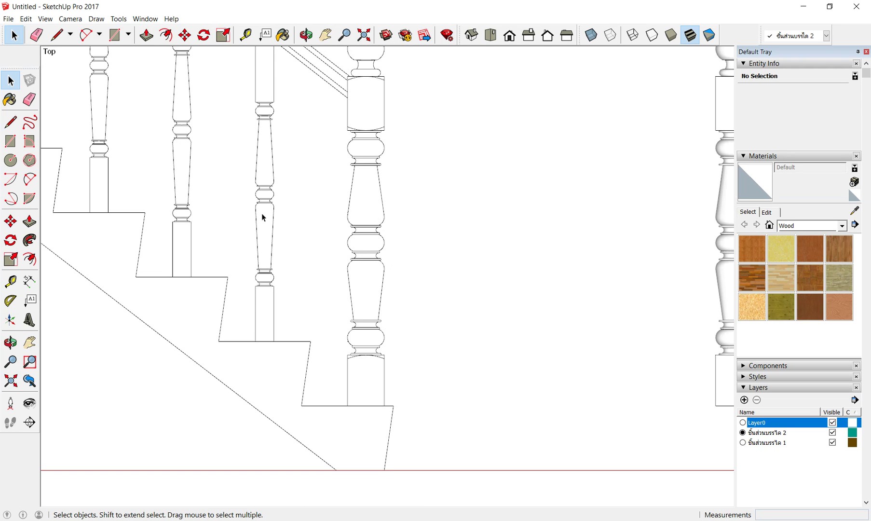
{"action": "scroll", "coordinate": [261, 97], "scroll_direction": "down", "scroll_amount": 1}
{"action": "scroll", "coordinate": [283, 184], "scroll_direction": "up", "scroll_amount": 4}
{"action": "scroll", "coordinate": [270, 178], "scroll_direction": "up", "scroll_amount": 1}
{"action": "scroll", "coordinate": [255, 171], "scroll_direction": "up", "scroll_amount": 2}
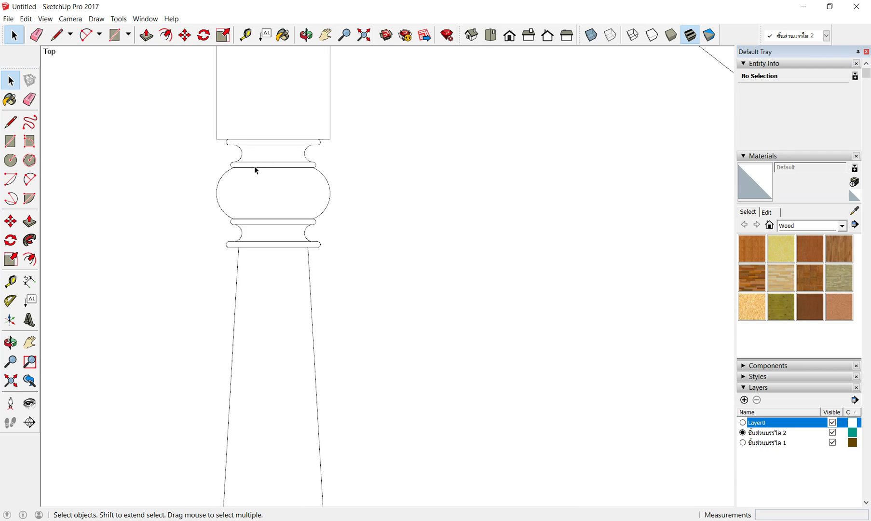
{"action": "scroll", "coordinate": [255, 159], "scroll_direction": "up", "scroll_amount": 1}
{"action": "scroll", "coordinate": [206, 140], "scroll_direction": "down", "scroll_amount": 1}
{"action": "scroll", "coordinate": [243, 141], "scroll_direction": "up", "scroll_amount": 1}
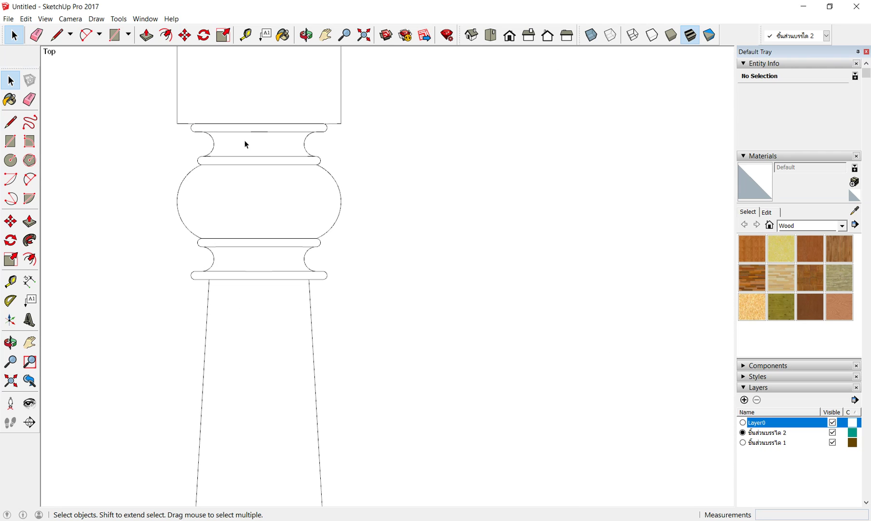
{"action": "scroll", "coordinate": [244, 141], "scroll_direction": "up", "scroll_amount": 1}
{"action": "scroll", "coordinate": [231, 149], "scroll_direction": "up", "scroll_amount": 1}
{"action": "scroll", "coordinate": [228, 144], "scroll_direction": "up", "scroll_amount": 1}
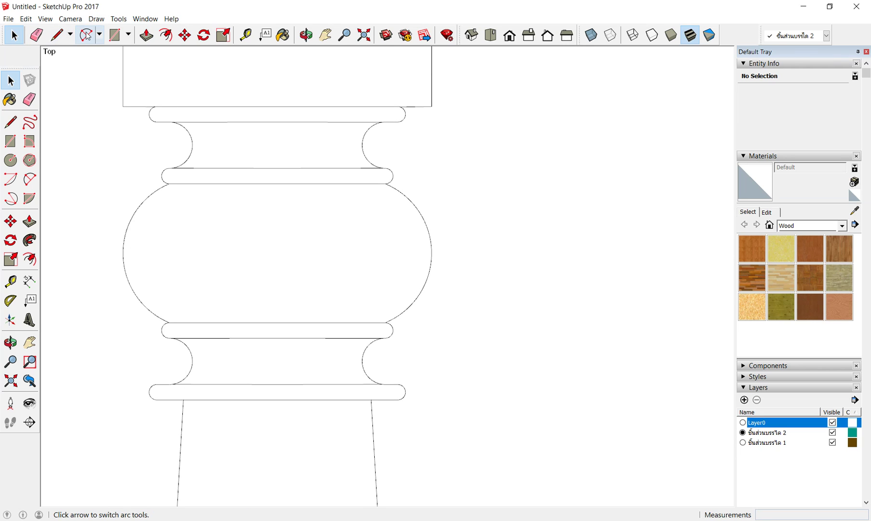
Step: Make ชั้นส่วนบรรได 1 the current layer in the Layers panel
{"action": "left_click", "coordinate": [743, 443]}
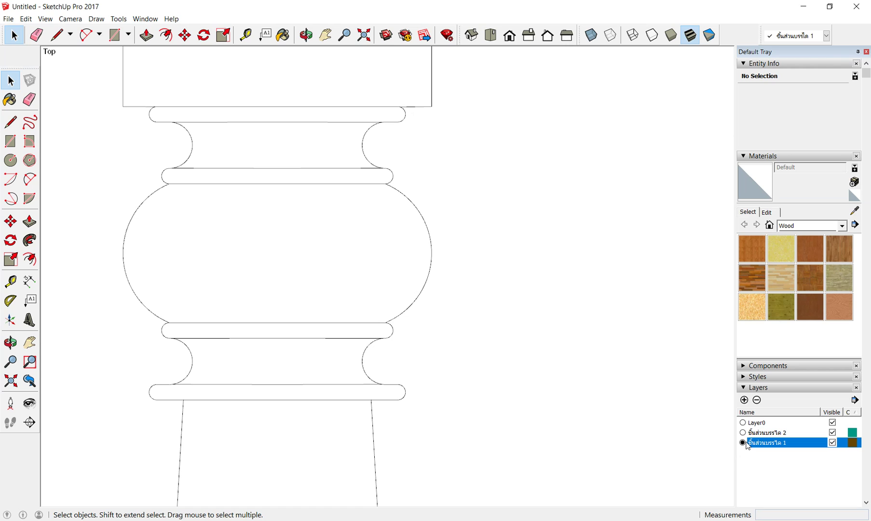
{"action": "left_click", "coordinate": [746, 433]}
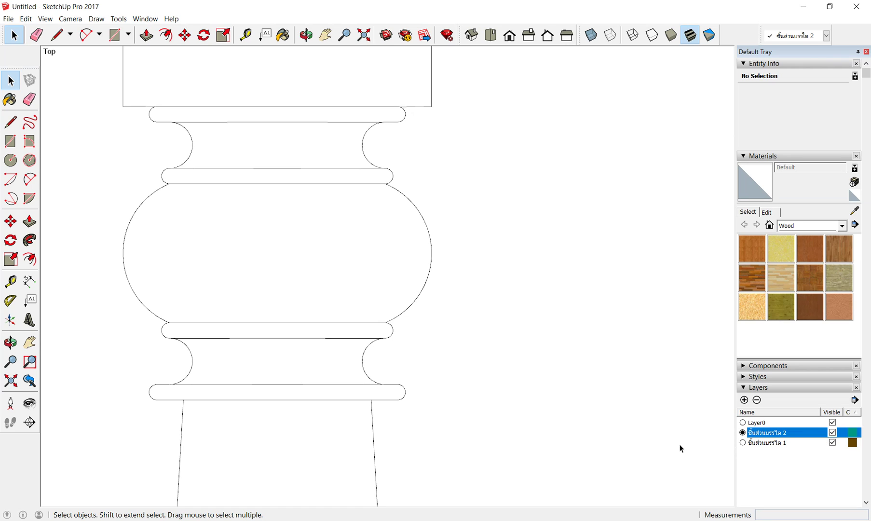
{"action": "scroll", "coordinate": [481, 295], "scroll_direction": "down", "scroll_amount": 2}
{"action": "scroll", "coordinate": [386, 292], "scroll_direction": "down", "scroll_amount": 2}
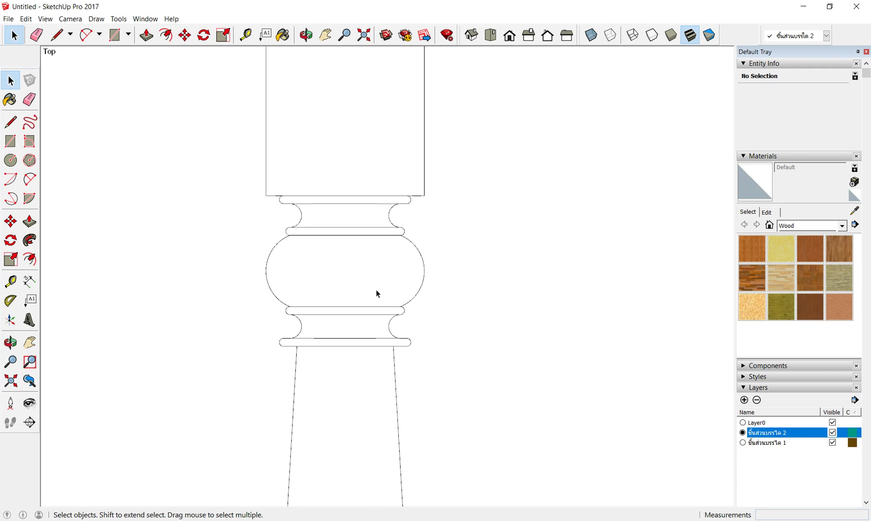
{"action": "left_click", "coordinate": [744, 442]}
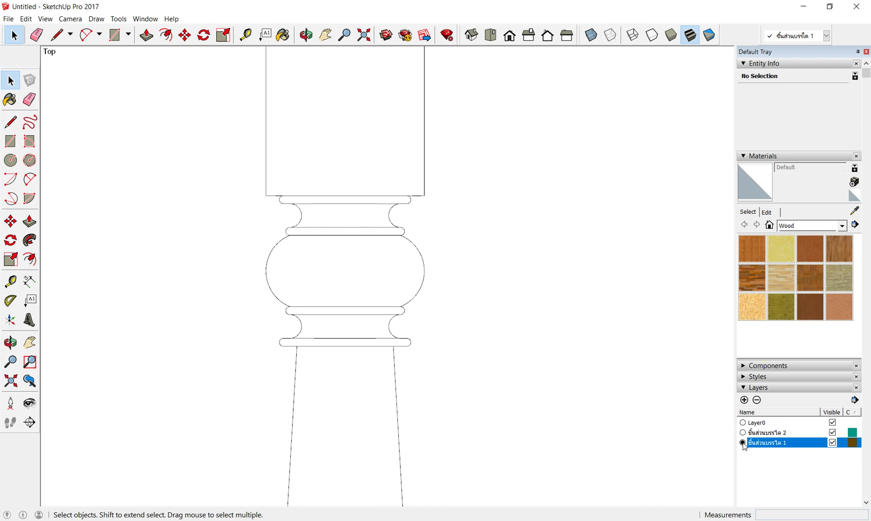
{"action": "scroll", "coordinate": [272, 266], "scroll_direction": "down", "scroll_amount": 2}
{"action": "scroll", "coordinate": [272, 265], "scroll_direction": "down", "scroll_amount": 3}
{"action": "scroll", "coordinate": [273, 265], "scroll_direction": "down", "scroll_amount": 2}
{"action": "scroll", "coordinate": [272, 265], "scroll_direction": "down", "scroll_amount": 2}
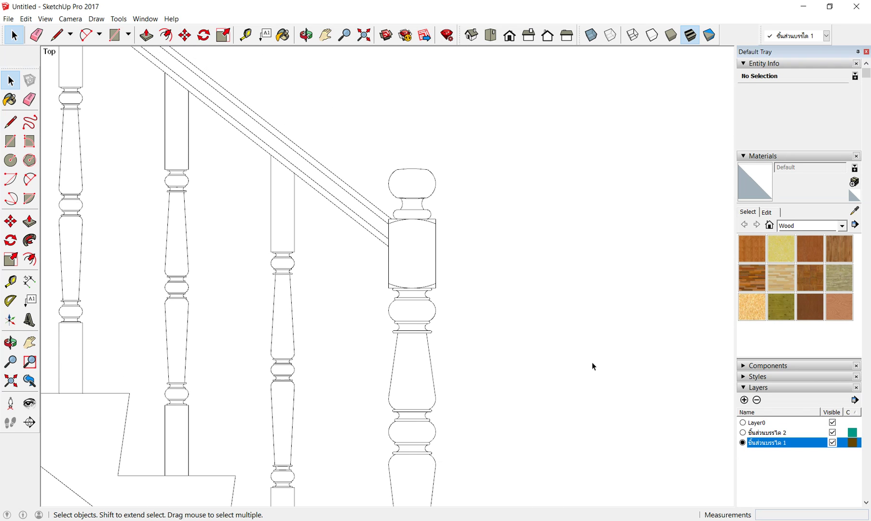
Step: Turn off visibility of the ชั้นส่วนบรรได 2 layer
{"action": "left_click", "coordinate": [833, 432]}
{"action": "scroll", "coordinate": [358, 226], "scroll_direction": "down", "scroll_amount": 2}
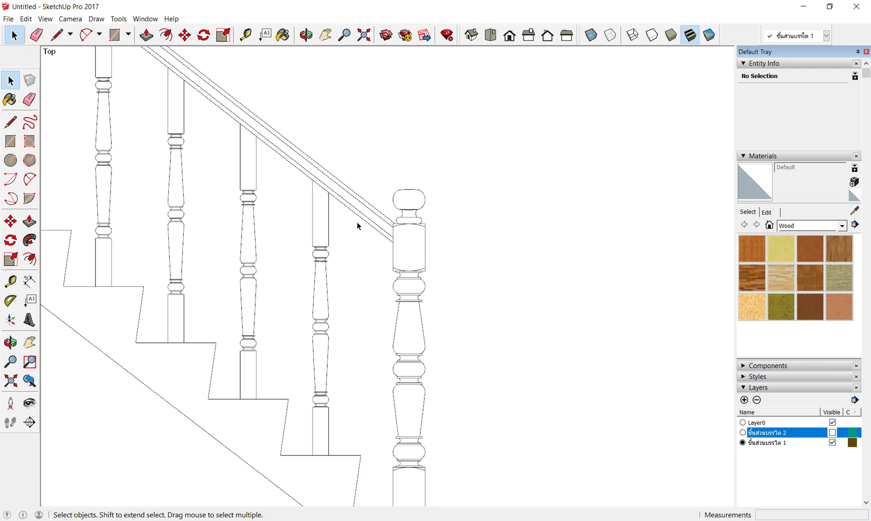
{"action": "scroll", "coordinate": [327, 213], "scroll_direction": "down", "scroll_amount": 3}
{"action": "scroll", "coordinate": [336, 215], "scroll_direction": "down", "scroll_amount": 2}
{"action": "scroll", "coordinate": [336, 197], "scroll_direction": "up", "scroll_amount": 2}
{"action": "scroll", "coordinate": [290, 250], "scroll_direction": "up", "scroll_amount": 2}
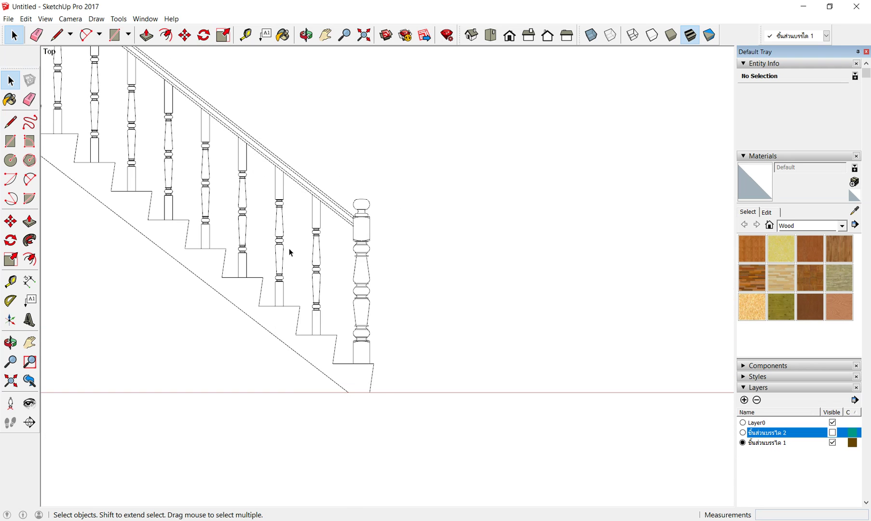
{"action": "scroll", "coordinate": [434, 305], "scroll_direction": "up", "scroll_amount": 2}
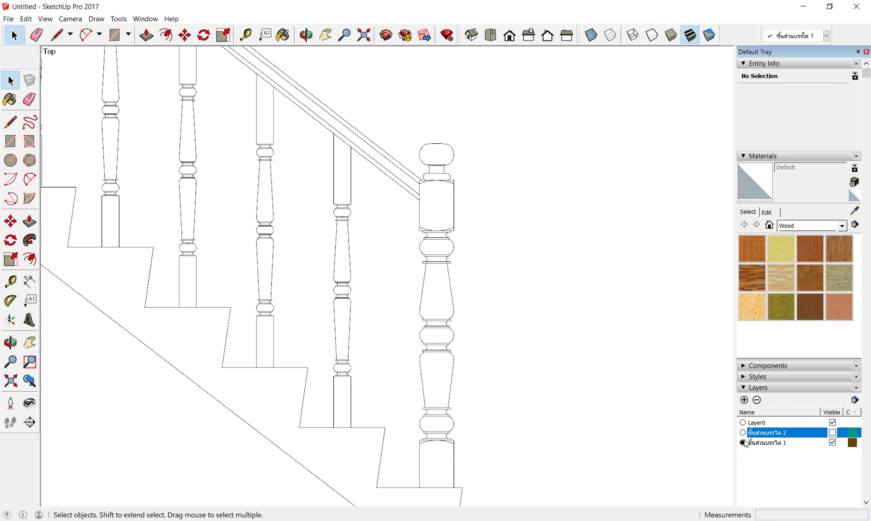
{"action": "scroll", "coordinate": [381, 234], "scroll_direction": "up", "scroll_amount": 1}
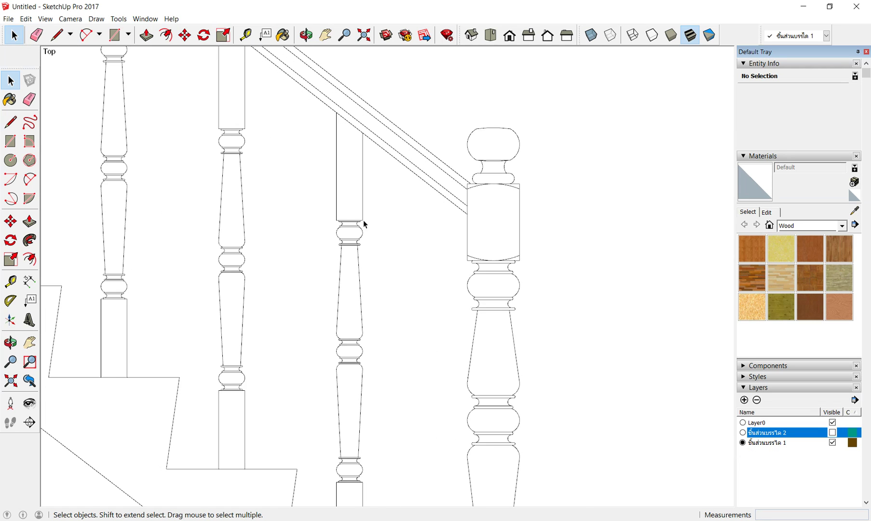
{"action": "scroll", "coordinate": [361, 226], "scroll_direction": "up", "scroll_amount": 3}
{"action": "scroll", "coordinate": [351, 238], "scroll_direction": "up", "scroll_amount": 2}
{"action": "scroll", "coordinate": [348, 231], "scroll_direction": "up", "scroll_amount": 1}
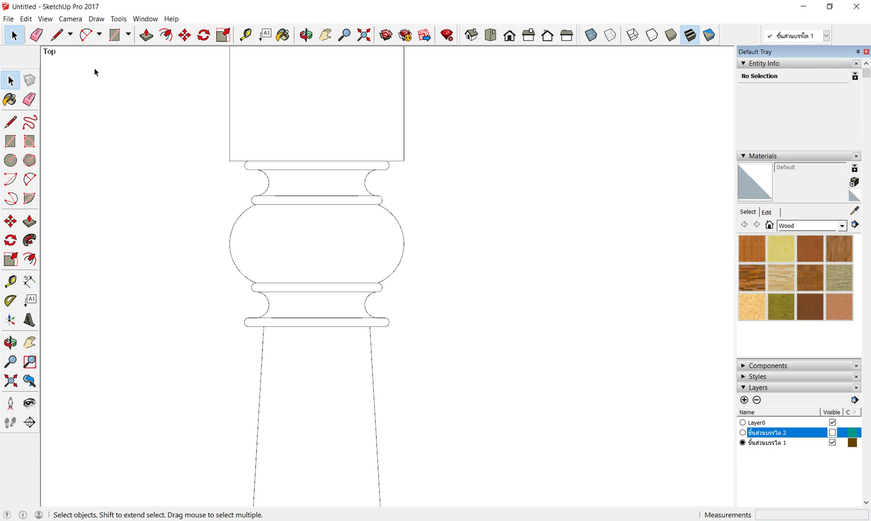
{"action": "left_click", "coordinate": [56, 35]}
{"action": "scroll", "coordinate": [251, 164], "scroll_direction": "up", "scroll_amount": 1}
Step: Trace the upper ring's rounded left end with a 2-Point Arc between its top and bottom corners
{"action": "scroll", "coordinate": [250, 166], "scroll_direction": "up", "scroll_amount": 3}
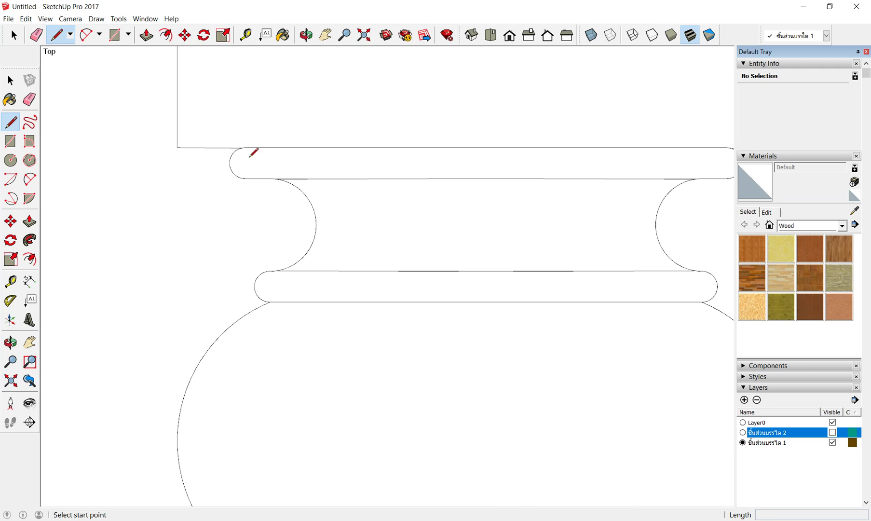
{"action": "left_click", "coordinate": [246, 147]}
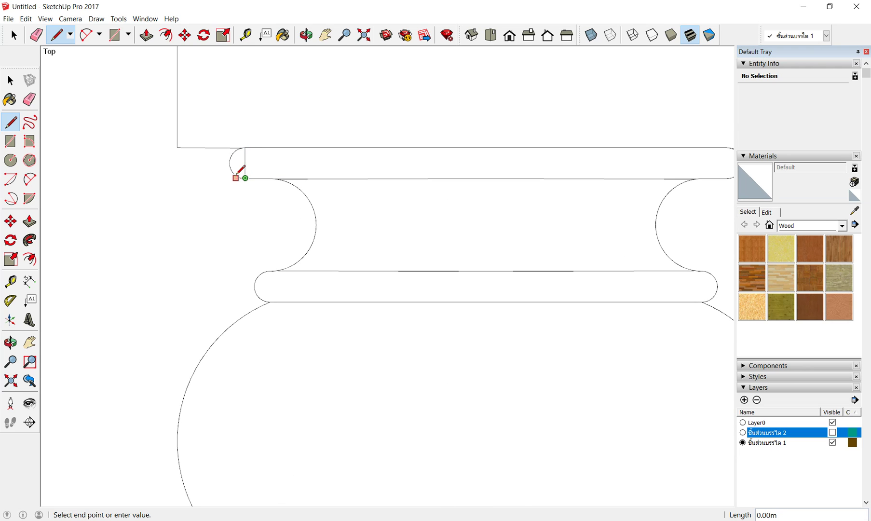
{"action": "key", "text": "Escape"}
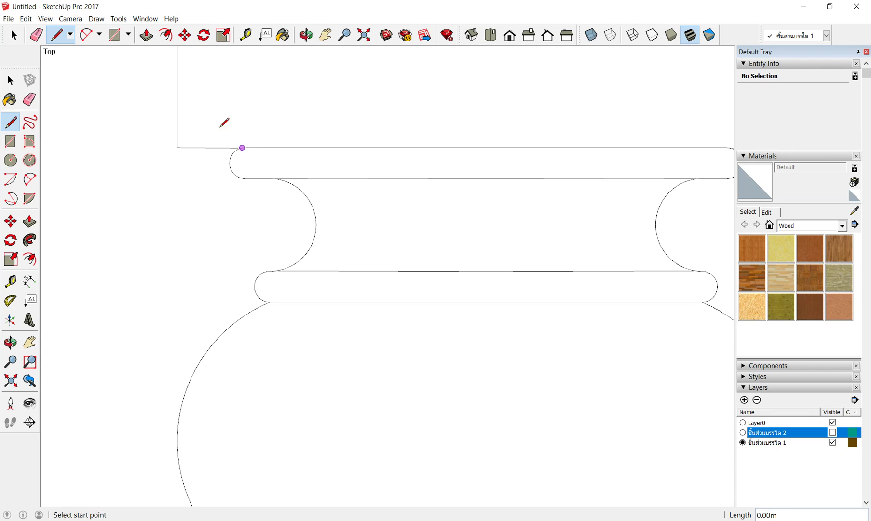
{"action": "left_click", "coordinate": [86, 35]}
{"action": "scroll", "coordinate": [251, 159], "scroll_direction": "up", "scroll_amount": 2}
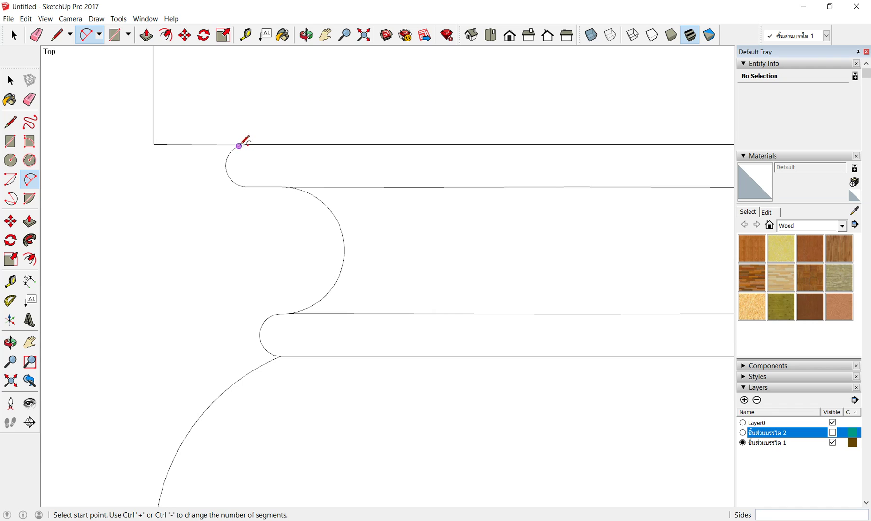
{"action": "left_click", "coordinate": [247, 144]}
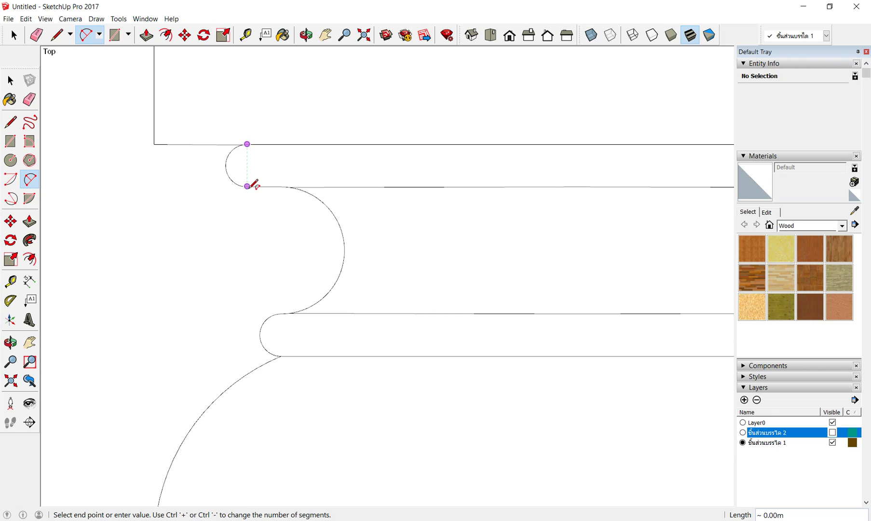
{"action": "left_click", "coordinate": [247, 186]}
{"action": "left_click", "coordinate": [235, 166]}
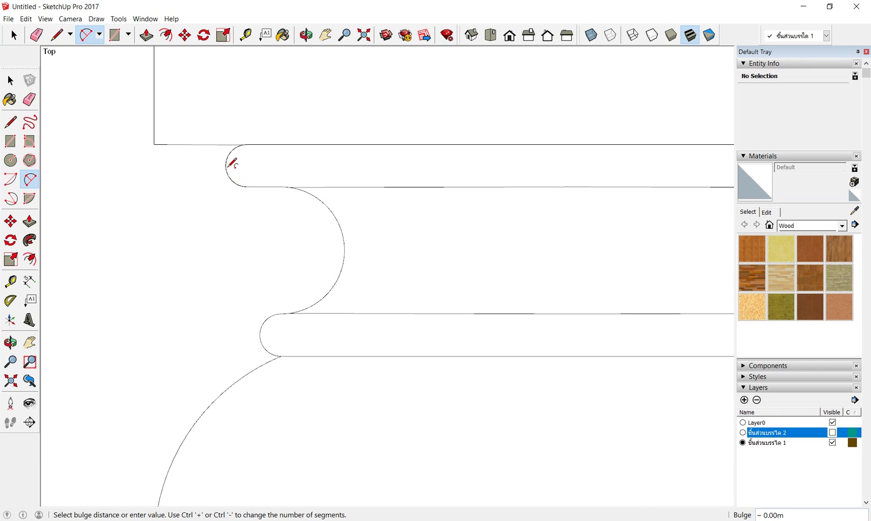
{"action": "scroll", "coordinate": [232, 165], "scroll_direction": "down", "scroll_amount": 2}
{"action": "scroll", "coordinate": [230, 166], "scroll_direction": "down", "scroll_amount": 2}
{"action": "scroll", "coordinate": [249, 198], "scroll_direction": "up", "scroll_amount": 2}
{"action": "scroll", "coordinate": [249, 199], "scroll_direction": "up", "scroll_amount": 1}
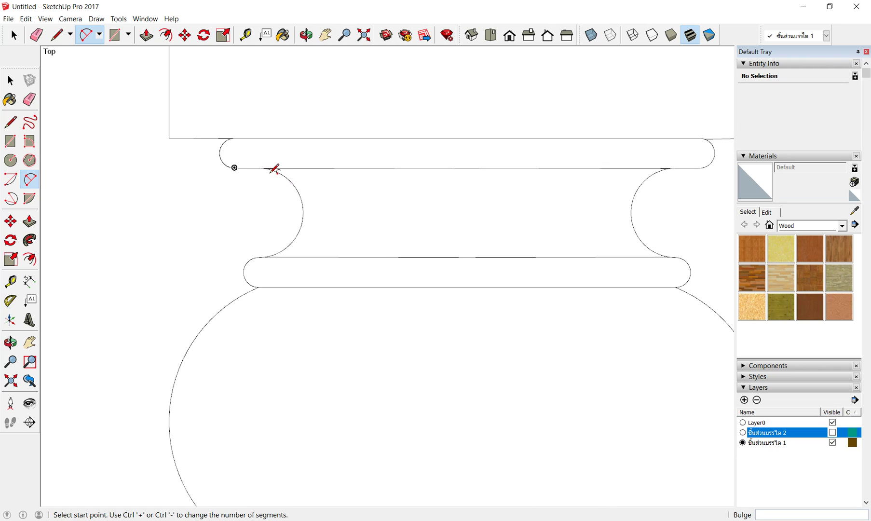
Step: Trace the left neck curve with an arc down to the lower ring's top
{"action": "left_click", "coordinate": [261, 167]}
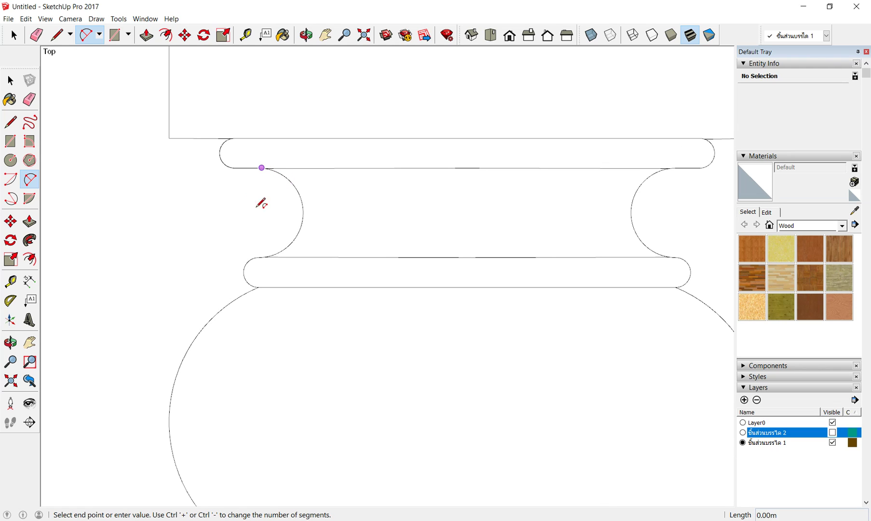
{"action": "left_click", "coordinate": [261, 256]}
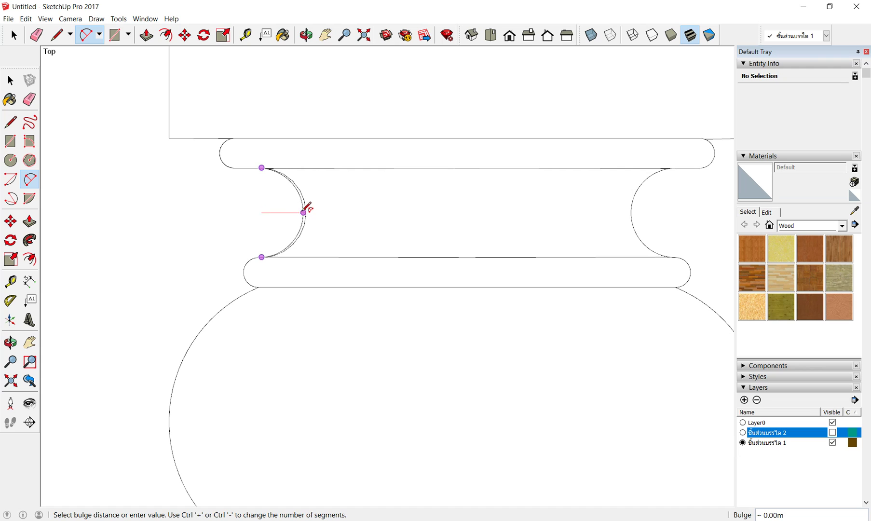
{"action": "scroll", "coordinate": [304, 210], "scroll_direction": "up", "scroll_amount": 2}
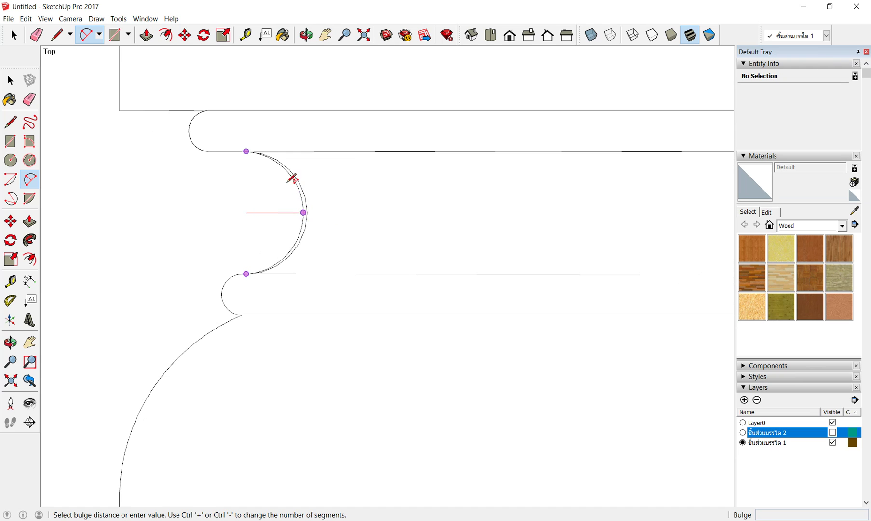
{"action": "left_click", "coordinate": [304, 212]}
{"action": "scroll", "coordinate": [279, 205], "scroll_direction": "down", "scroll_amount": 1}
{"action": "scroll", "coordinate": [236, 272], "scroll_direction": "down", "scroll_amount": 1}
{"action": "scroll", "coordinate": [215, 247], "scroll_direction": "down", "scroll_amount": 1}
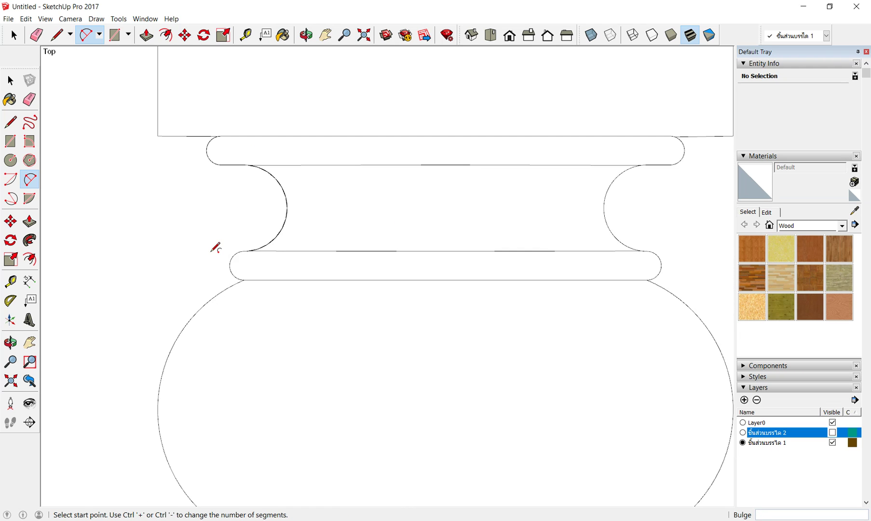
{"action": "scroll", "coordinate": [457, 237], "scroll_direction": "down", "scroll_amount": 2}
{"action": "scroll", "coordinate": [450, 217], "scroll_direction": "down", "scroll_amount": 1}
{"action": "scroll", "coordinate": [451, 217], "scroll_direction": "up", "scroll_amount": 2}
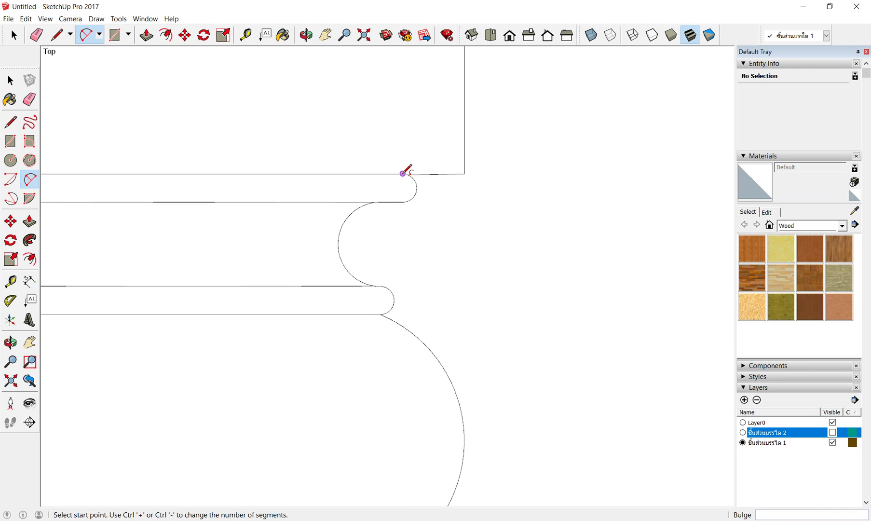
Step: Trace the upper ring's rounded right end and the right neck curve with arcs
{"action": "left_click", "coordinate": [403, 174]}
{"action": "left_click", "coordinate": [403, 201]}
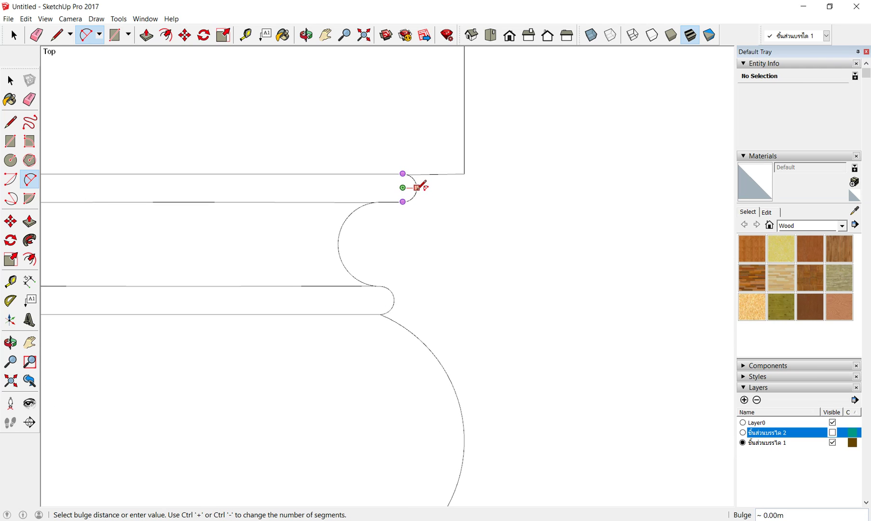
{"action": "scroll", "coordinate": [418, 184], "scroll_direction": "up", "scroll_amount": 2}
{"action": "scroll", "coordinate": [419, 188], "scroll_direction": "up", "scroll_amount": 1}
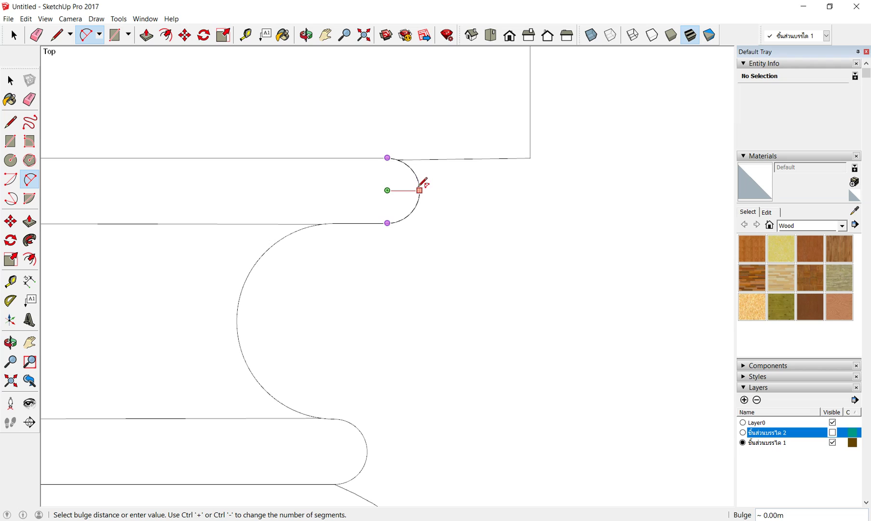
{"action": "left_click", "coordinate": [420, 191]}
{"action": "scroll", "coordinate": [406, 176], "scroll_direction": "down", "scroll_amount": 2}
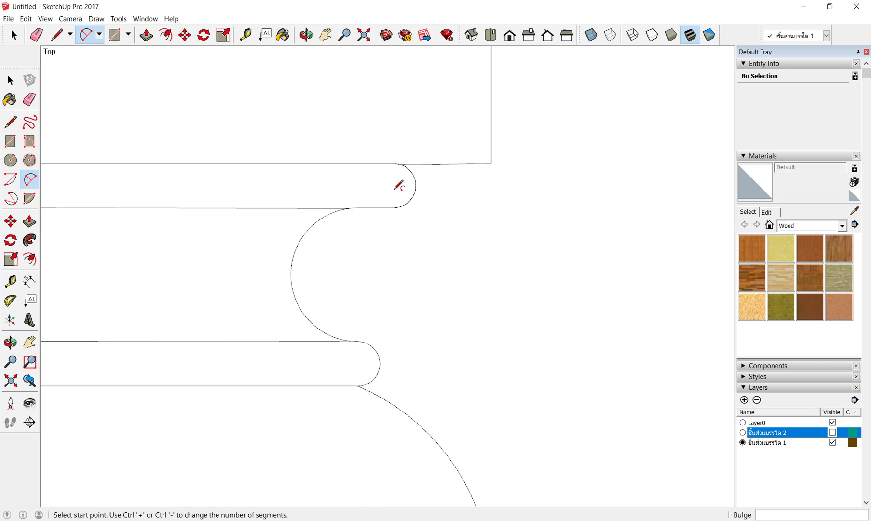
{"action": "left_click", "coordinate": [349, 208]}
{"action": "left_click", "coordinate": [350, 340]}
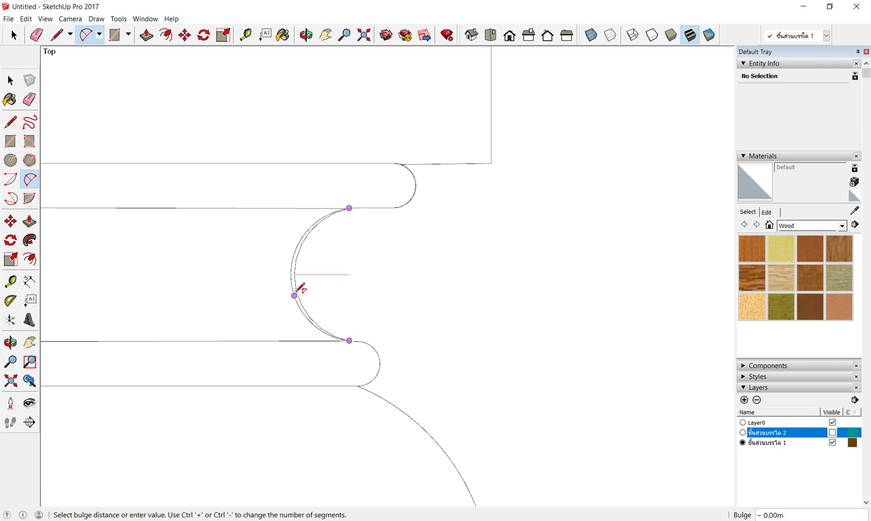
{"action": "left_click", "coordinate": [291, 274]}
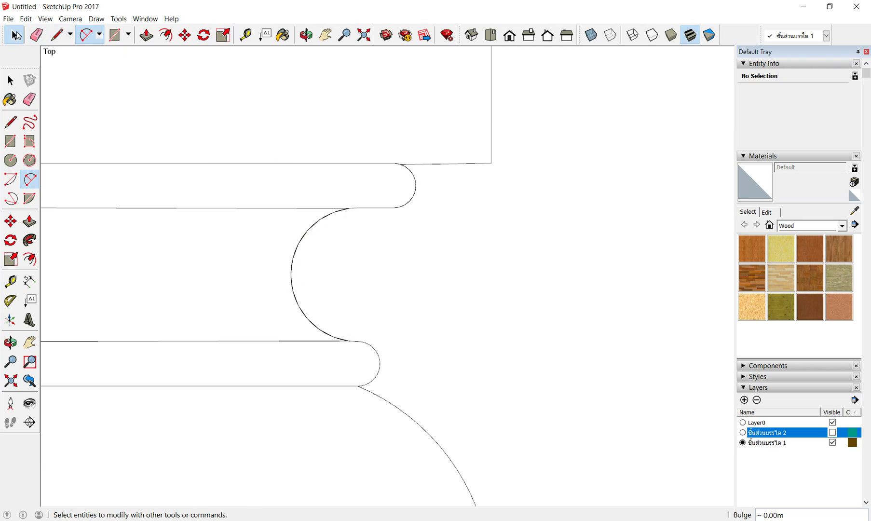
Step: Copy the upper ring's right-end arc from its endpoint onto the lower ring's right end
{"action": "left_click", "coordinate": [14, 35]}
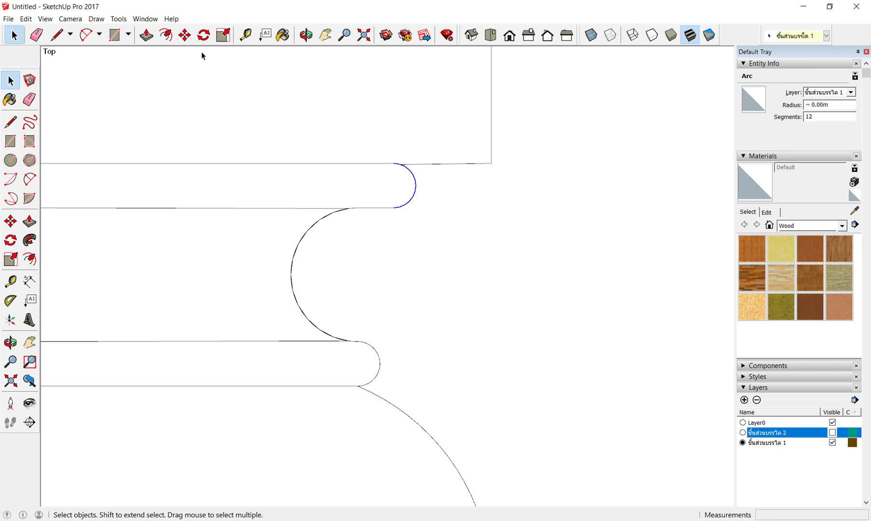
{"action": "left_click", "coordinate": [185, 35]}
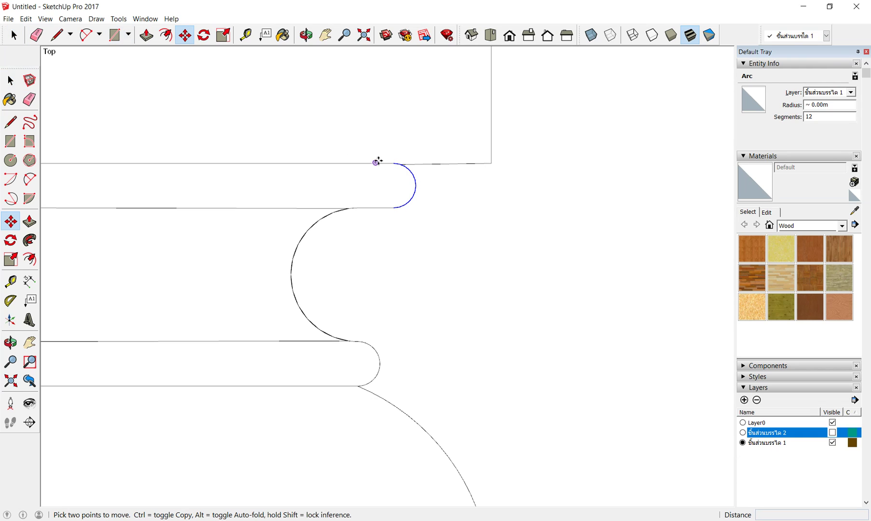
{"action": "left_click", "coordinate": [394, 163]}
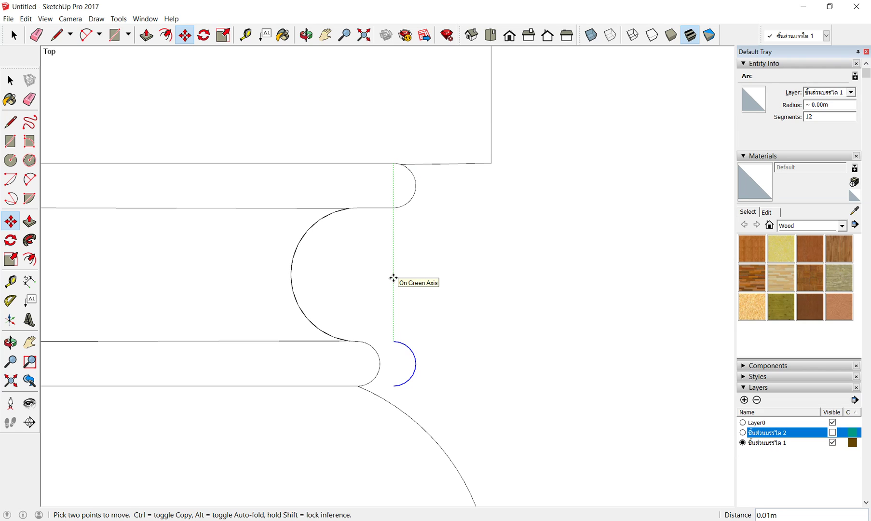
{"action": "key", "text": "ctrl"}
{"action": "scroll", "coordinate": [358, 342], "scroll_direction": "up", "scroll_amount": 1}
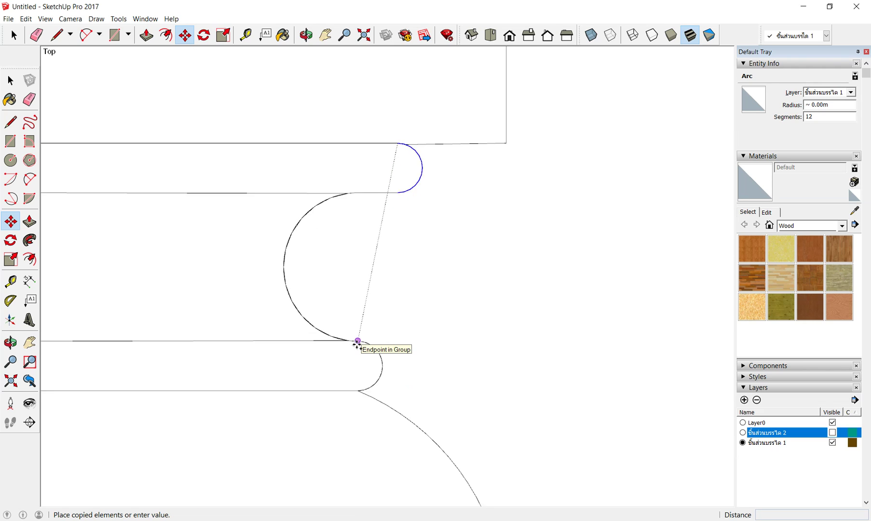
{"action": "scroll", "coordinate": [357, 343], "scroll_direction": "up", "scroll_amount": 1}
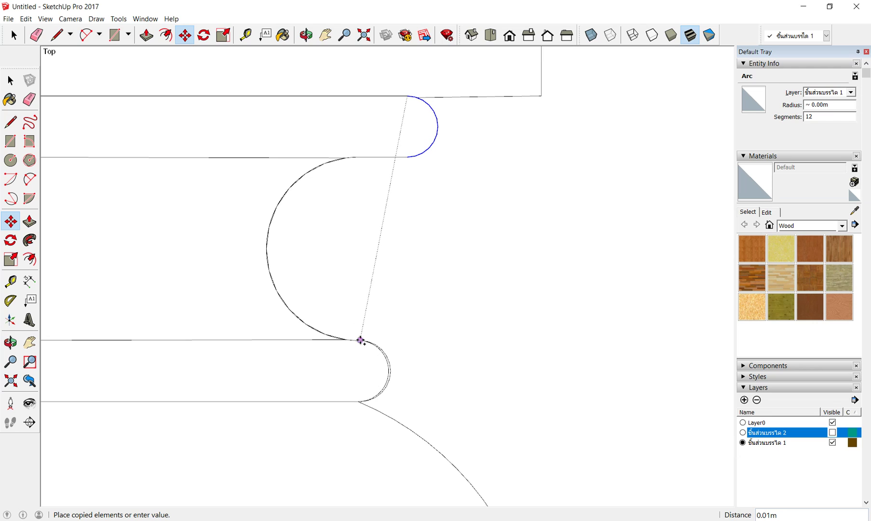
{"action": "scroll", "coordinate": [364, 341], "scroll_direction": "up", "scroll_amount": 2}
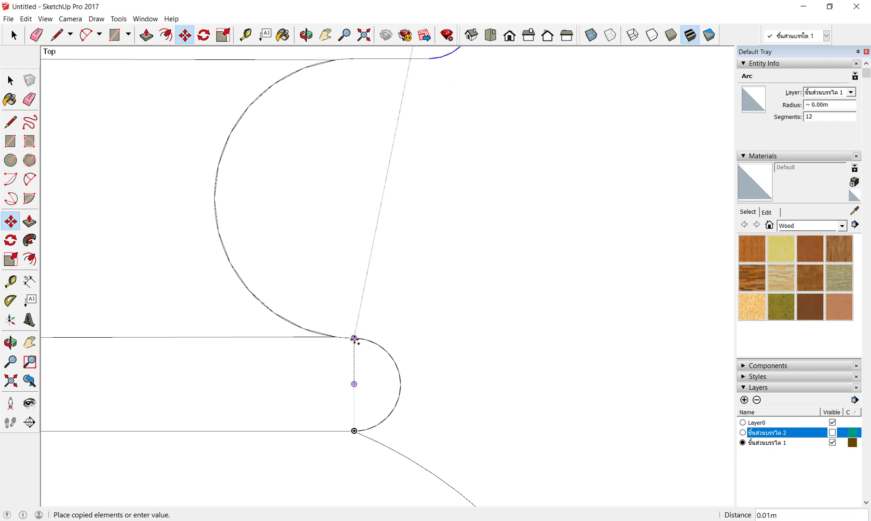
{"action": "scroll", "coordinate": [353, 340], "scroll_direction": "up", "scroll_amount": 1}
{"action": "scroll", "coordinate": [353, 340], "scroll_direction": "up", "scroll_amount": 2}
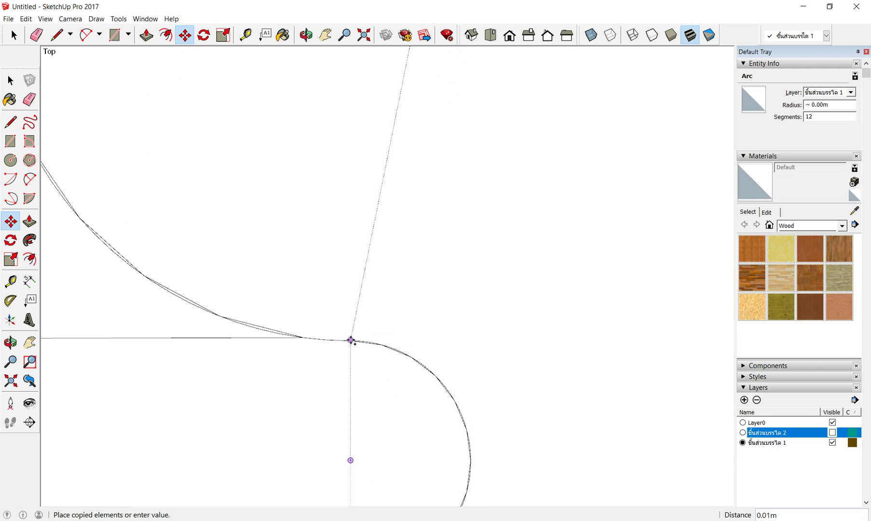
{"action": "left_click", "coordinate": [350, 340]}
{"action": "scroll", "coordinate": [362, 251], "scroll_direction": "down", "scroll_amount": 2}
{"action": "scroll", "coordinate": [346, 304], "scroll_direction": "up", "scroll_amount": 2}
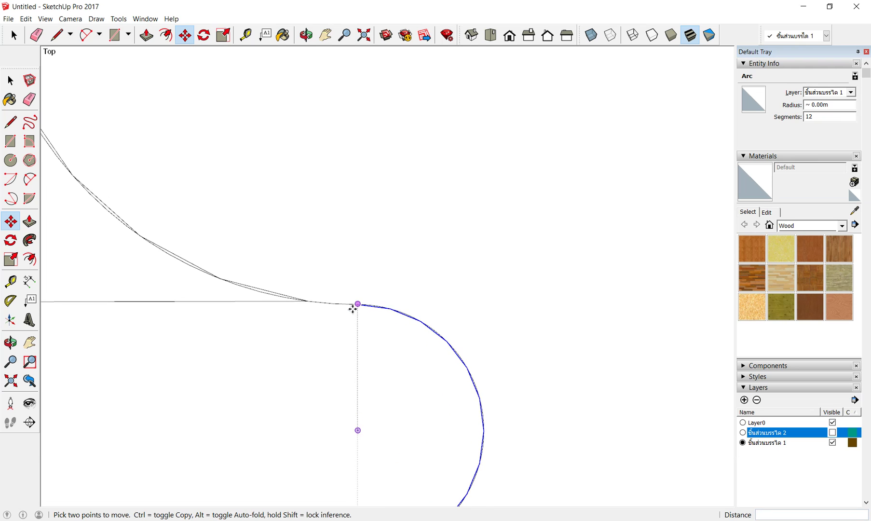
{"action": "scroll", "coordinate": [353, 305], "scroll_direction": "up", "scroll_amount": 1}
{"action": "scroll", "coordinate": [368, 291], "scroll_direction": "down", "scroll_amount": 3}
{"action": "scroll", "coordinate": [379, 286], "scroll_direction": "down", "scroll_amount": 2}
{"action": "scroll", "coordinate": [379, 286], "scroll_direction": "down", "scroll_amount": 3}
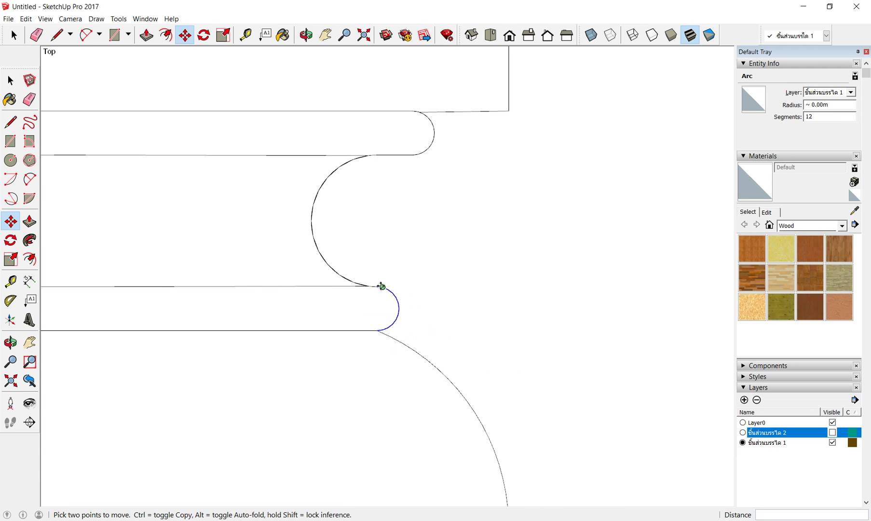
{"action": "scroll", "coordinate": [380, 288], "scroll_direction": "down", "scroll_amount": 2}
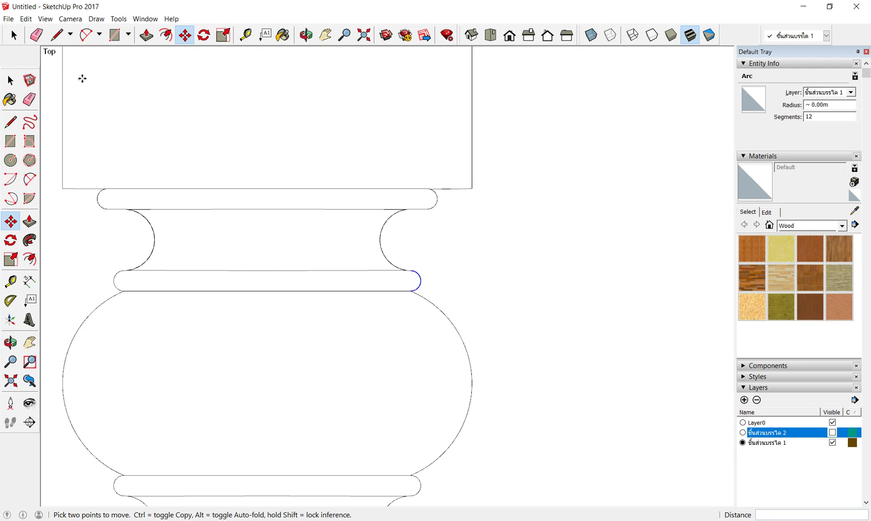
Step: Copy the upper ring's left-end arc onto the lower ring's left end, then select Layer0
{"action": "left_click", "coordinate": [14, 35]}
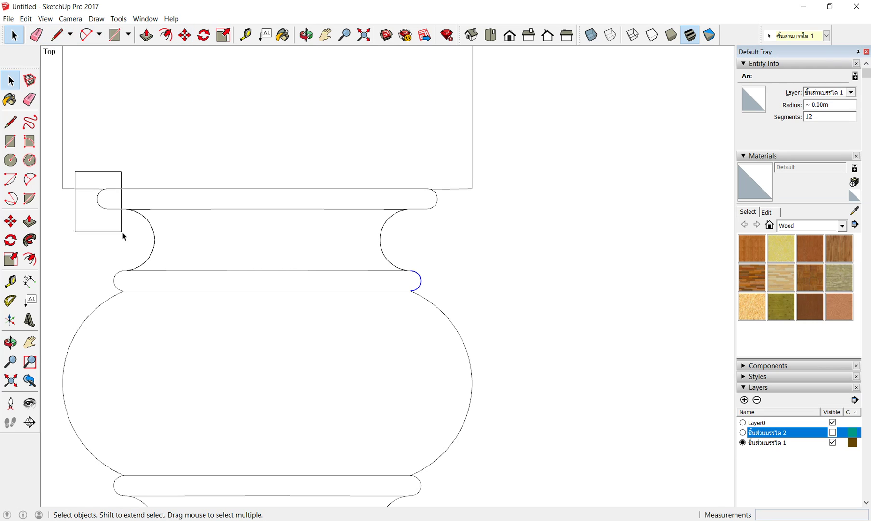
{"action": "left_click_drag", "start_coordinate": [75, 172], "coordinate": [122, 245]}
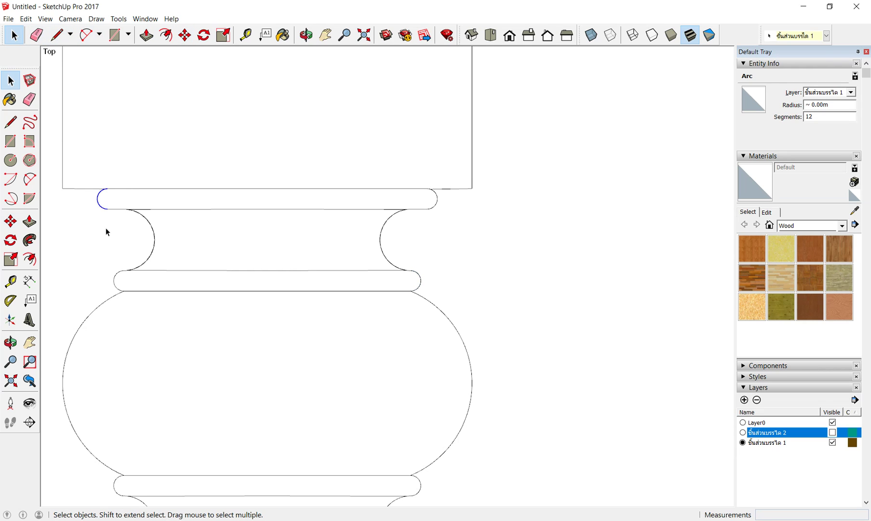
{"action": "left_click", "coordinate": [185, 35]}
{"action": "scroll", "coordinate": [104, 191], "scroll_direction": "up", "scroll_amount": 2}
{"action": "scroll", "coordinate": [97, 195], "scroll_direction": "up", "scroll_amount": 2}
{"action": "scroll", "coordinate": [94, 188], "scroll_direction": "up", "scroll_amount": 3}
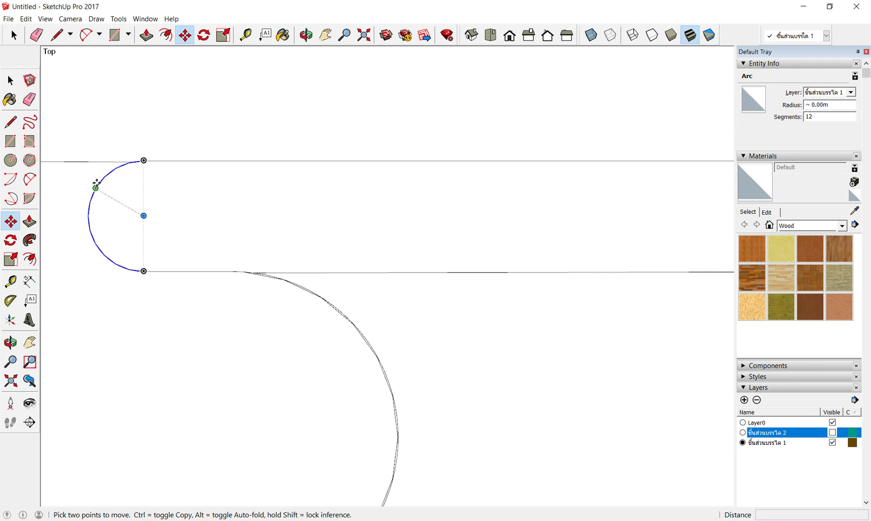
{"action": "left_click", "coordinate": [144, 159]}
{"action": "scroll", "coordinate": [197, 318], "scroll_direction": "down", "scroll_amount": 2}
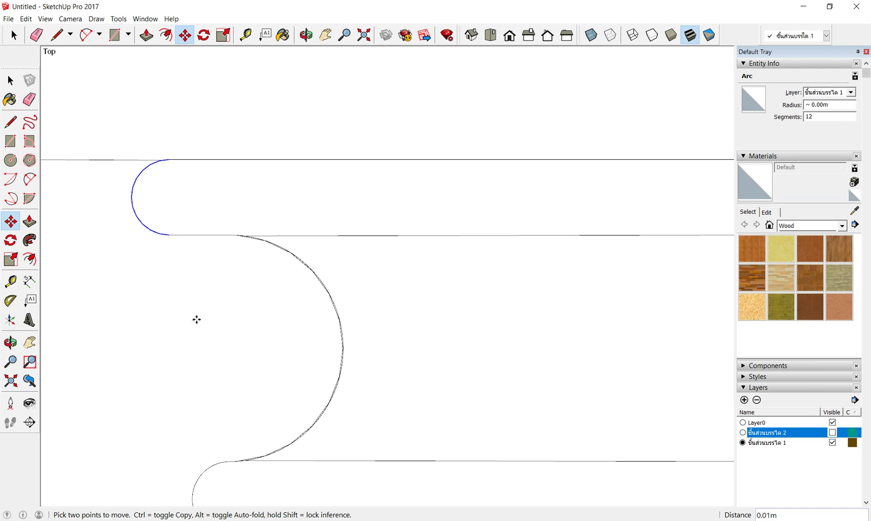
{"action": "key", "text": "Escape"}
{"action": "key", "text": "ctrl"}
{"action": "scroll", "coordinate": [191, 287], "scroll_direction": "down", "scroll_amount": 2}
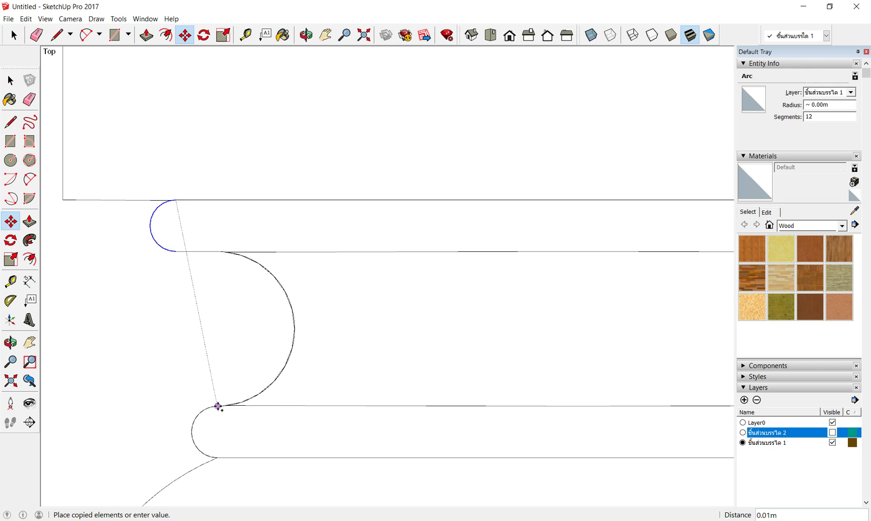
{"action": "left_click", "coordinate": [218, 407]}
{"action": "scroll", "coordinate": [204, 257], "scroll_direction": "down", "scroll_amount": 3}
{"action": "scroll", "coordinate": [200, 260], "scroll_direction": "down", "scroll_amount": 1}
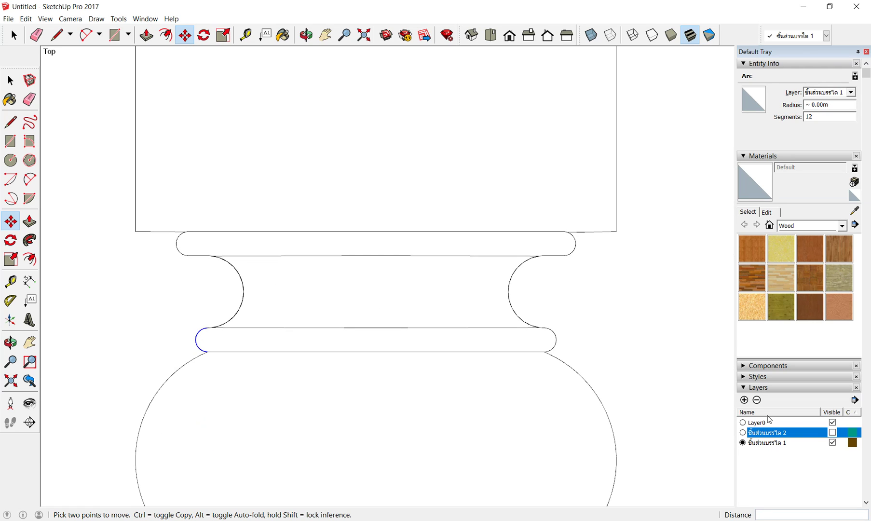
{"action": "left_click", "coordinate": [834, 423]}
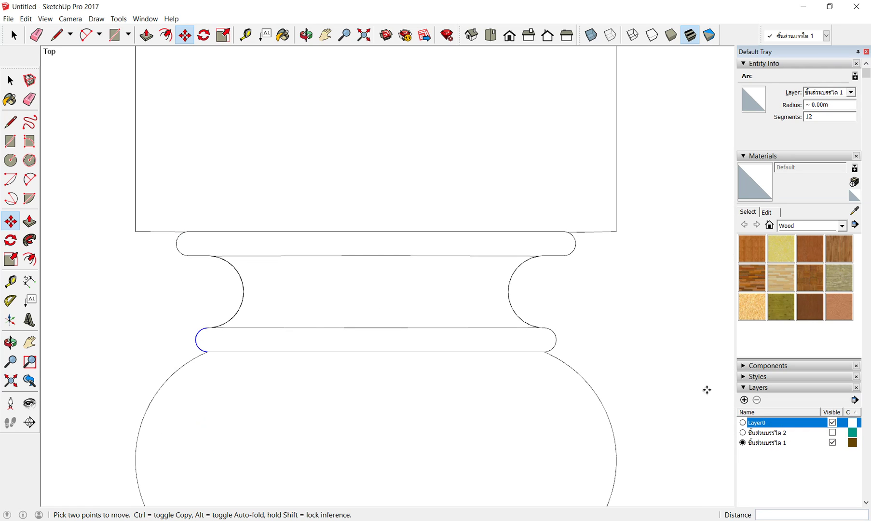
Step: Hide Layer0 so only the traced arcs remain visible
{"action": "left_click", "coordinate": [832, 422]}
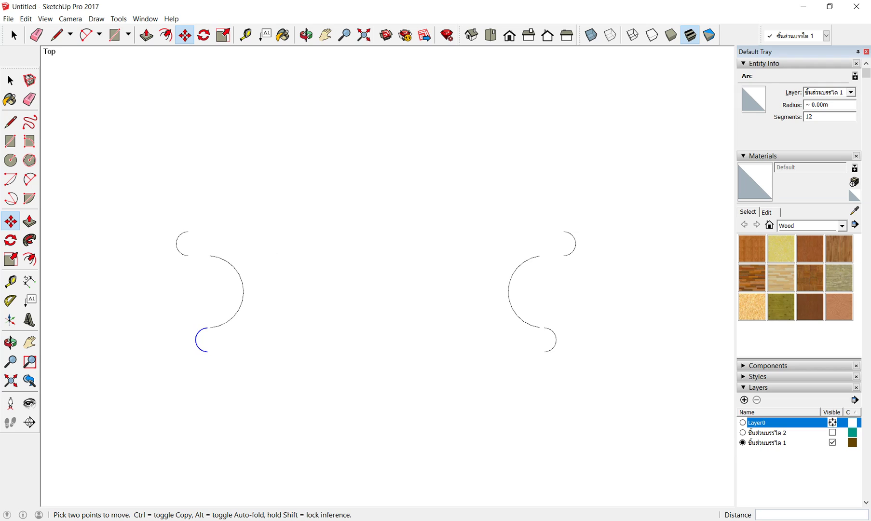
{"action": "scroll", "coordinate": [313, 253], "scroll_direction": "down", "scroll_amount": 2}
{"action": "scroll", "coordinate": [345, 266], "scroll_direction": "up", "scroll_amount": 2}
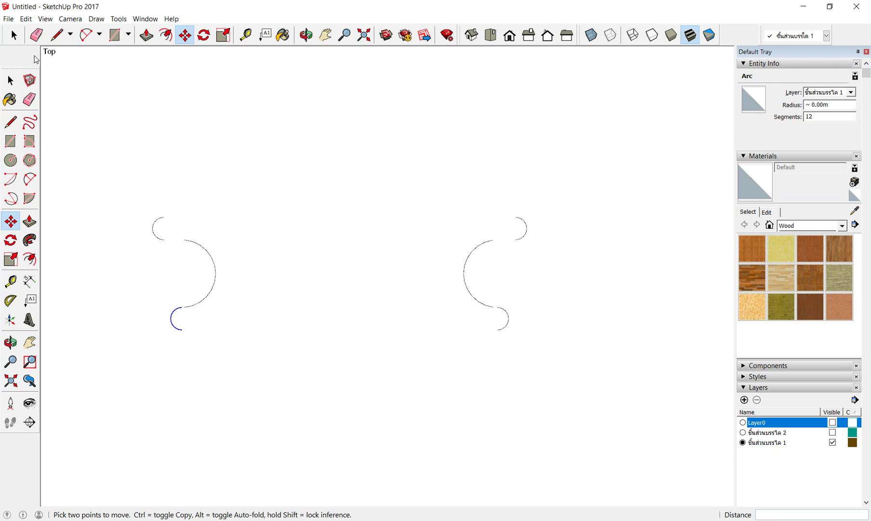
Step: Draw a top edge joining the two top arc ends and close the gap between the left arcs
{"action": "left_click", "coordinate": [55, 35]}
{"action": "left_click", "coordinate": [162, 216]}
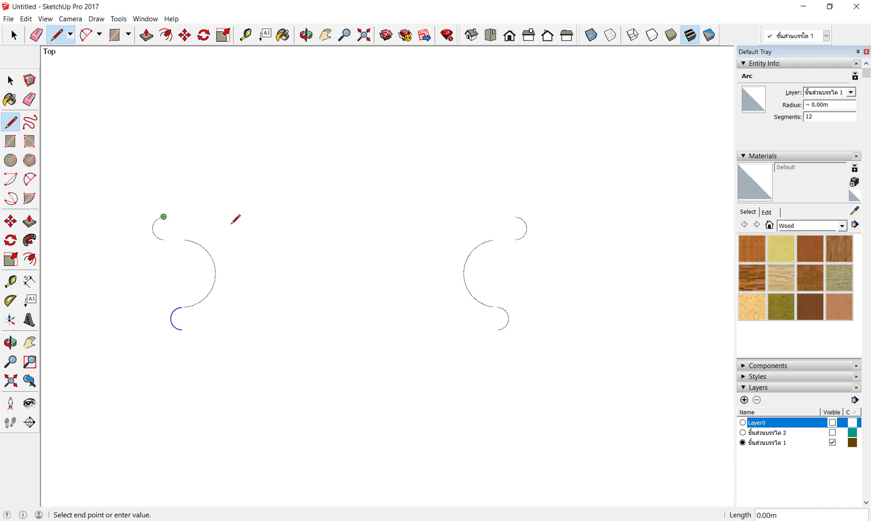
{"action": "left_click", "coordinate": [516, 216]}
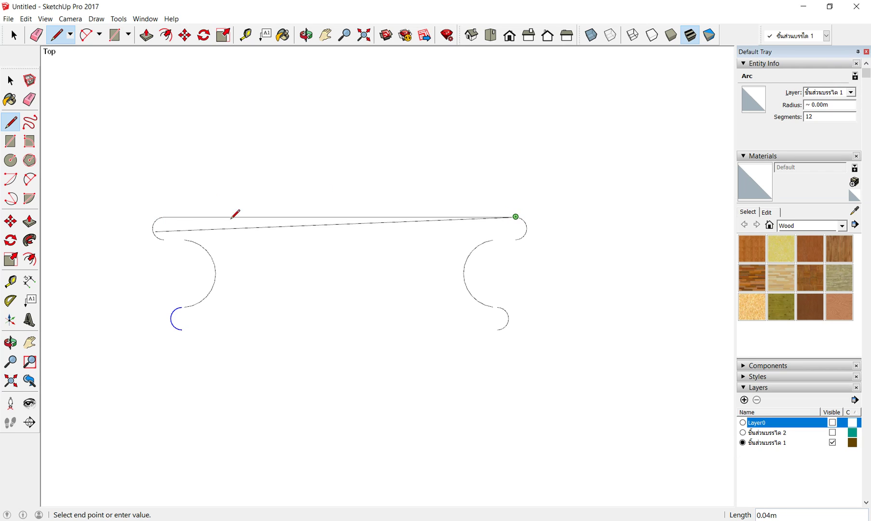
{"action": "key", "text": "Escape"}
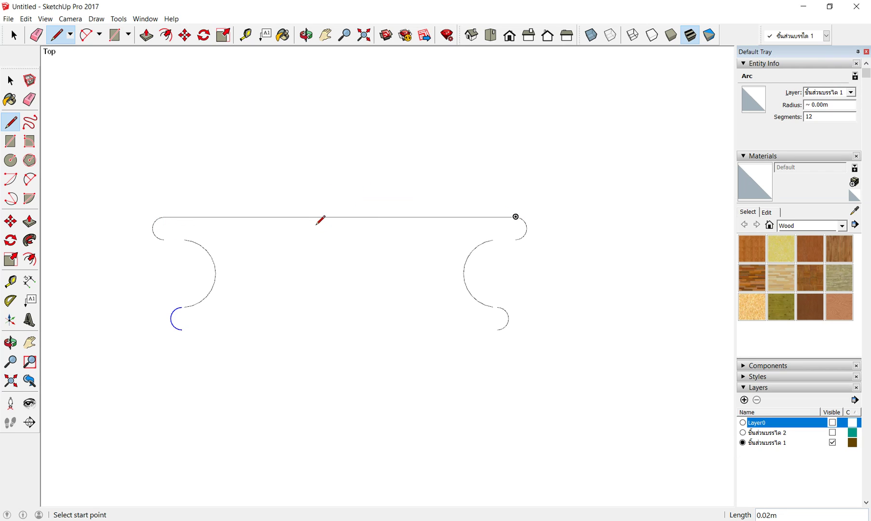
{"action": "left_click", "coordinate": [164, 239]}
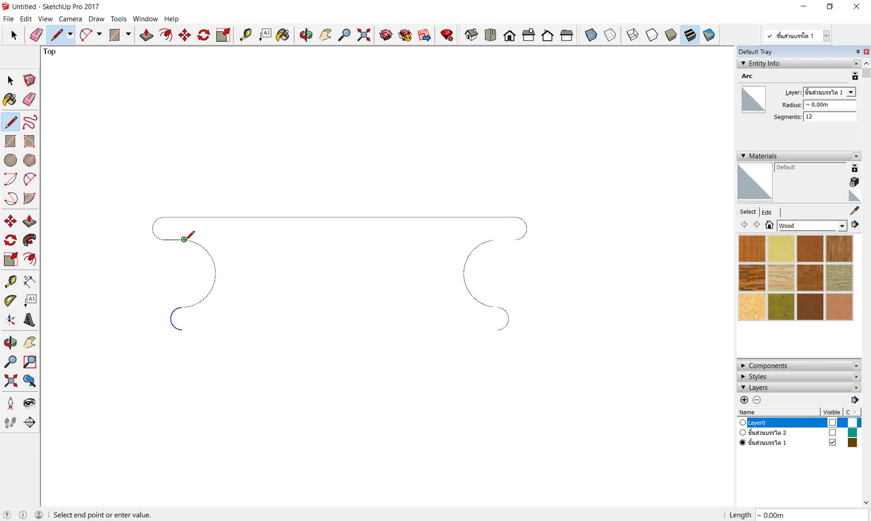
{"action": "left_click", "coordinate": [184, 240]}
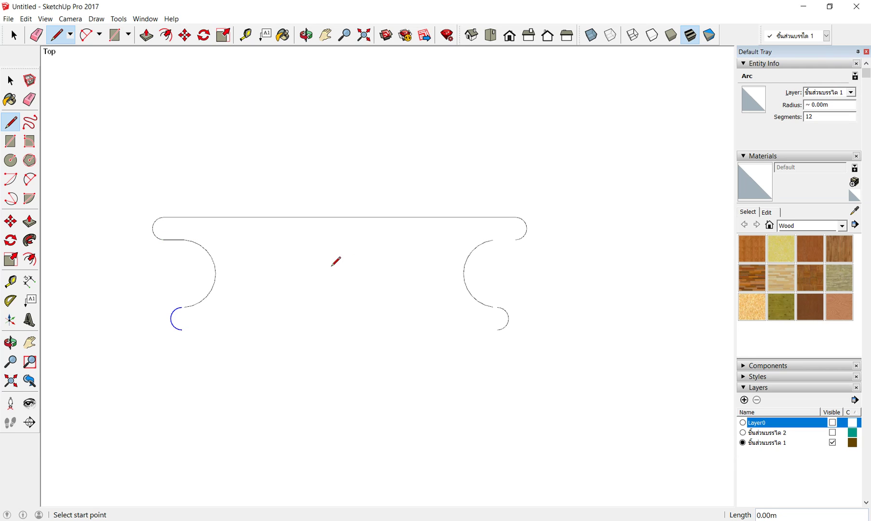
{"action": "left_click", "coordinate": [492, 240]}
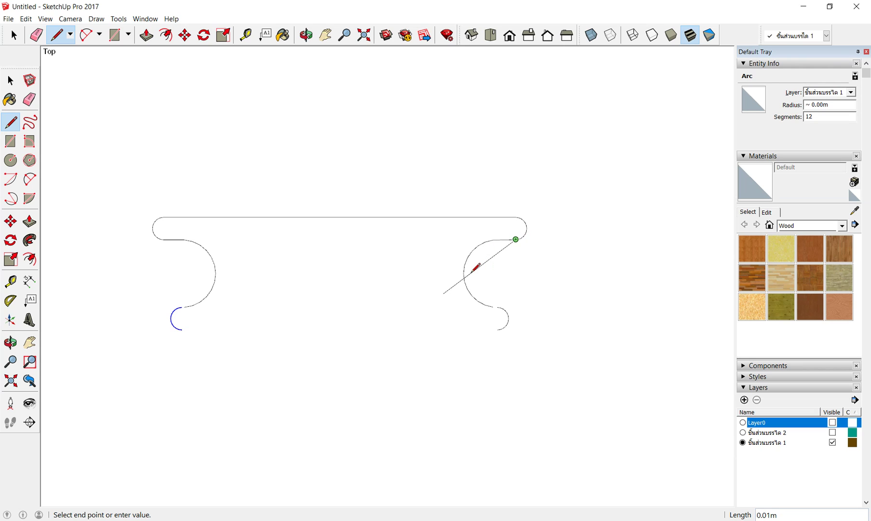
{"action": "key", "text": "Escape"}
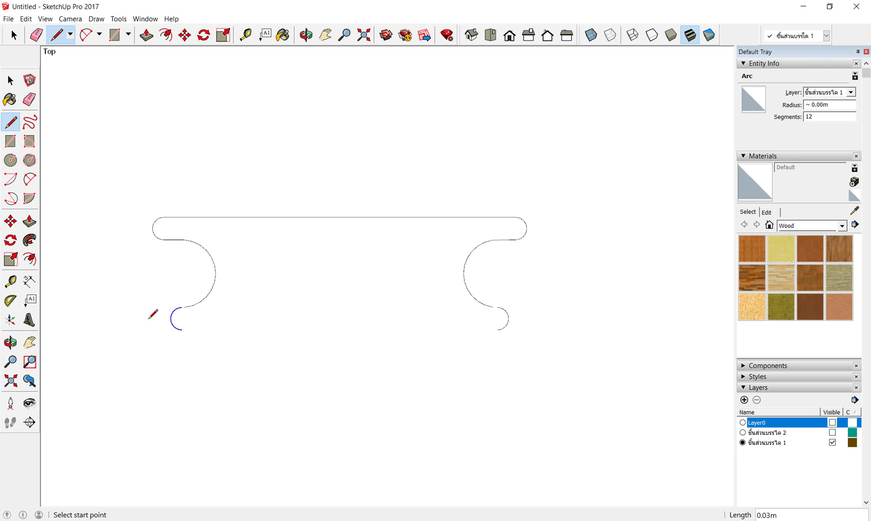
Step: Run a bottom edge from the blue arc's end across to the right arc's end
{"action": "left_click", "coordinate": [182, 329]}
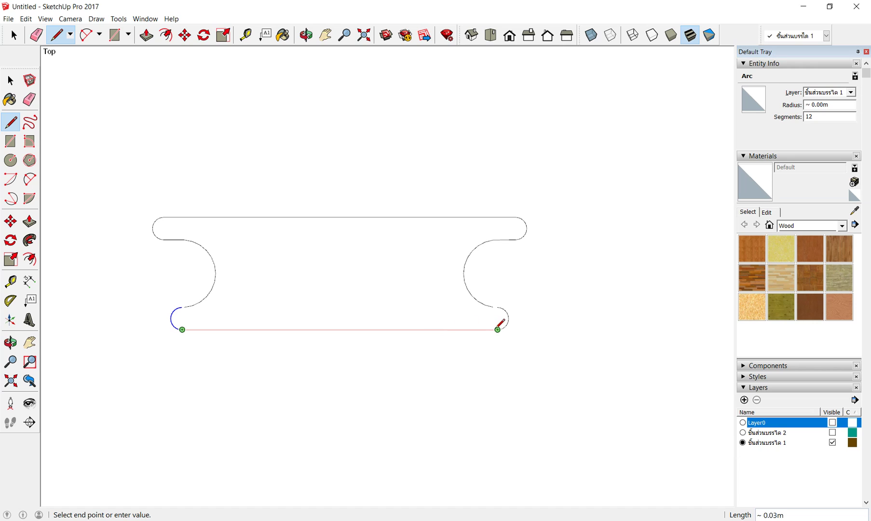
{"action": "left_click", "coordinate": [497, 329]}
{"action": "scroll", "coordinate": [499, 328], "scroll_direction": "up", "scroll_amount": 2}
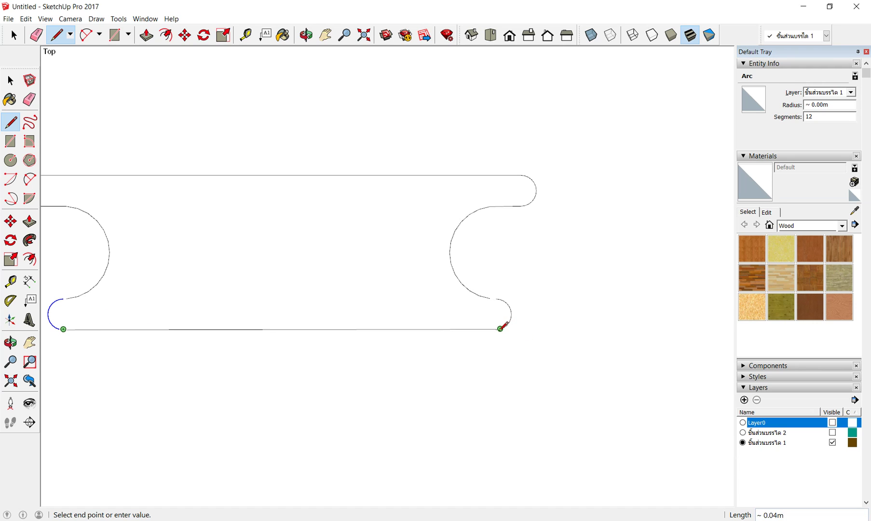
{"action": "scroll", "coordinate": [500, 327], "scroll_direction": "up", "scroll_amount": 2}
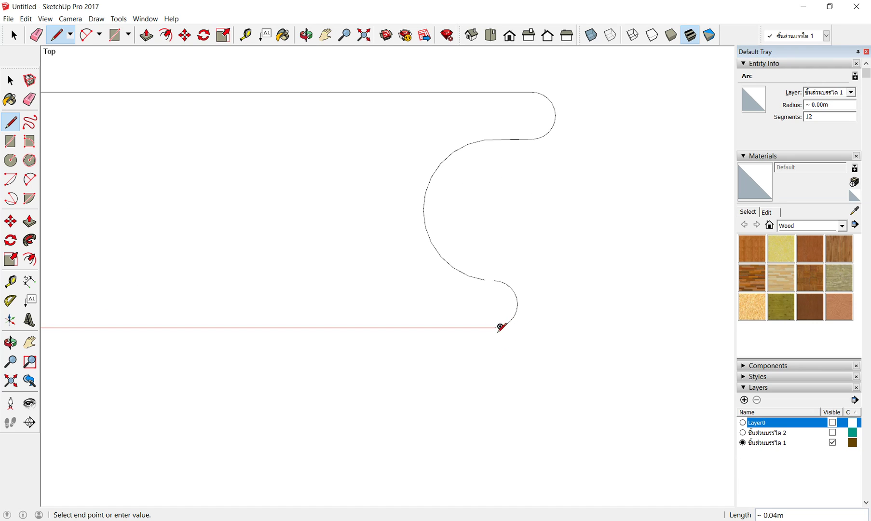
{"action": "scroll", "coordinate": [497, 326], "scroll_direction": "up", "scroll_amount": 2}
{"action": "left_click", "coordinate": [497, 324]}
{"action": "scroll", "coordinate": [500, 320], "scroll_direction": "down", "scroll_amount": 4}
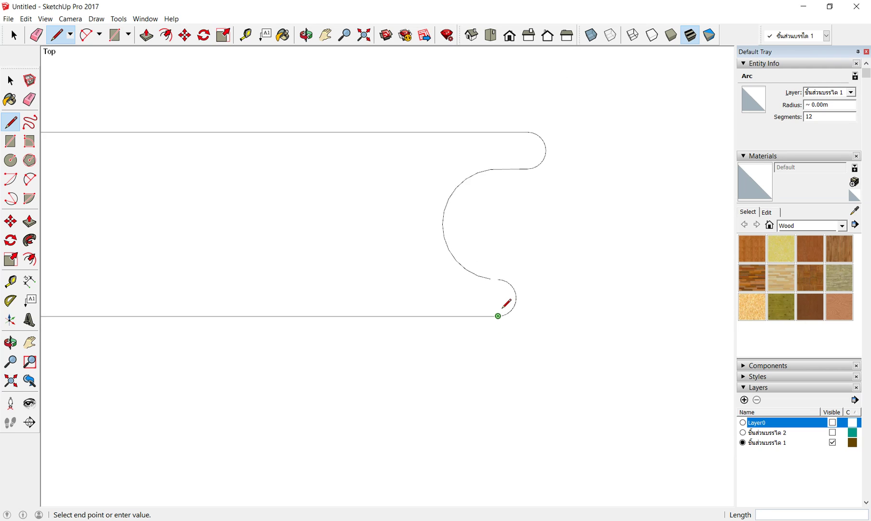
{"action": "scroll", "coordinate": [482, 313], "scroll_direction": "down", "scroll_amount": 1}
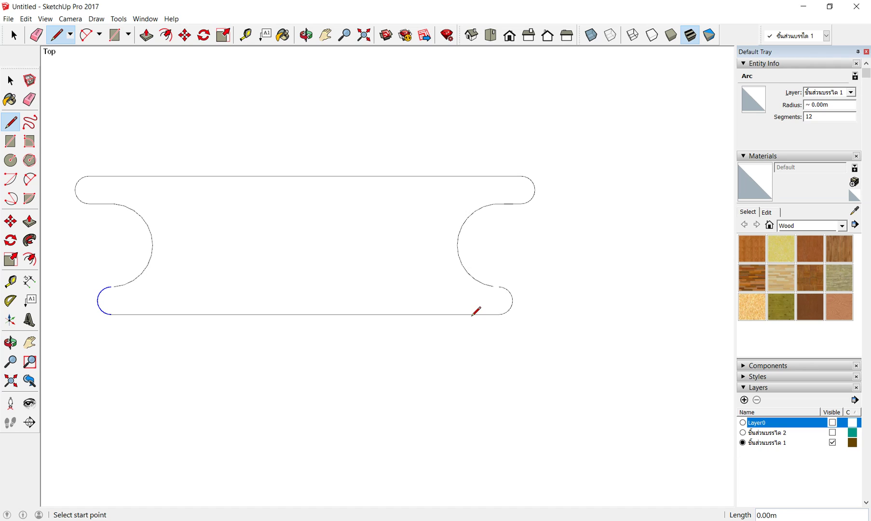
{"action": "scroll", "coordinate": [519, 269], "scroll_direction": "up", "scroll_amount": 3}
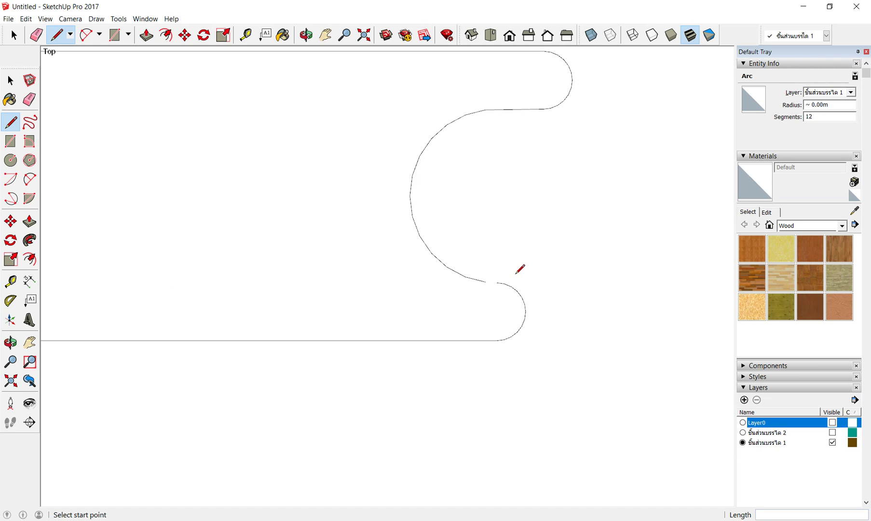
{"action": "scroll", "coordinate": [477, 280], "scroll_direction": "up", "scroll_amount": 1}
Step: Retrace an edge so the outline closes into a filled face, then return to Select
{"action": "left_click", "coordinate": [478, 283]}
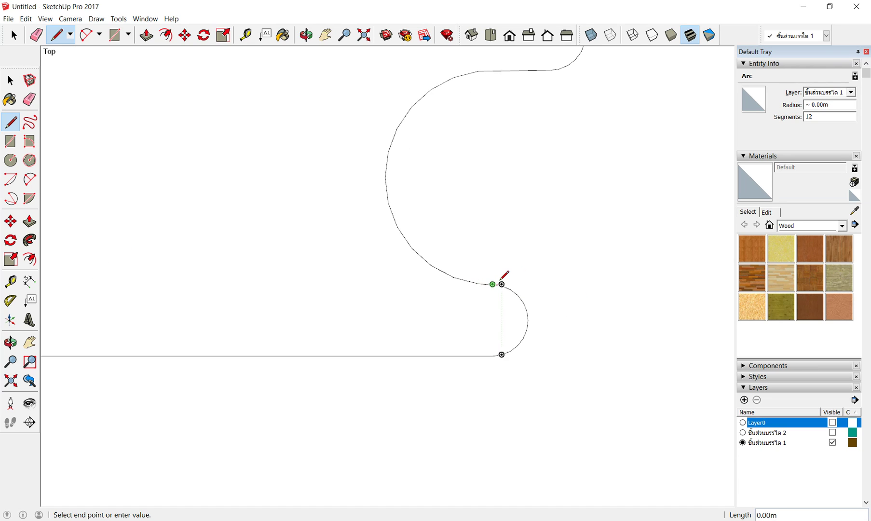
{"action": "scroll", "coordinate": [504, 275], "scroll_direction": "down", "scroll_amount": 3}
{"action": "key", "text": "Escape"}
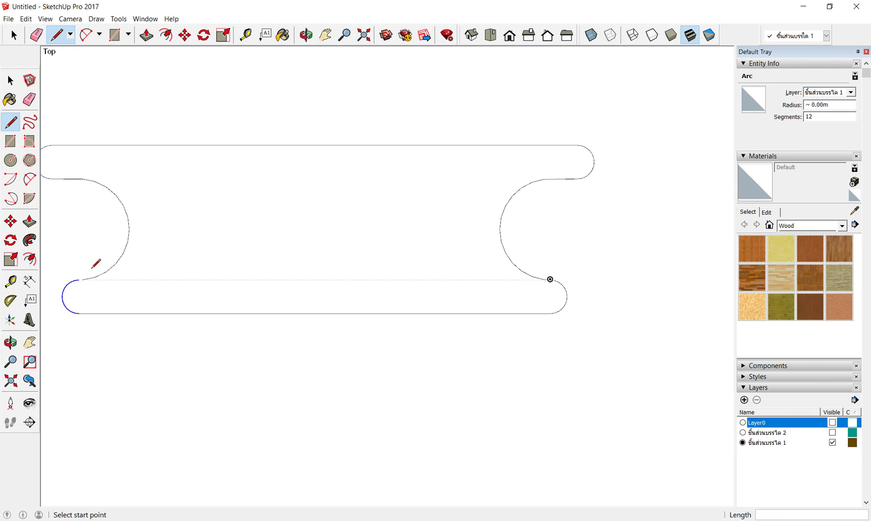
{"action": "scroll", "coordinate": [87, 270], "scroll_direction": "up", "scroll_amount": 3}
{"action": "scroll", "coordinate": [72, 279], "scroll_direction": "up", "scroll_amount": 2}
{"action": "left_click", "coordinate": [65, 287]}
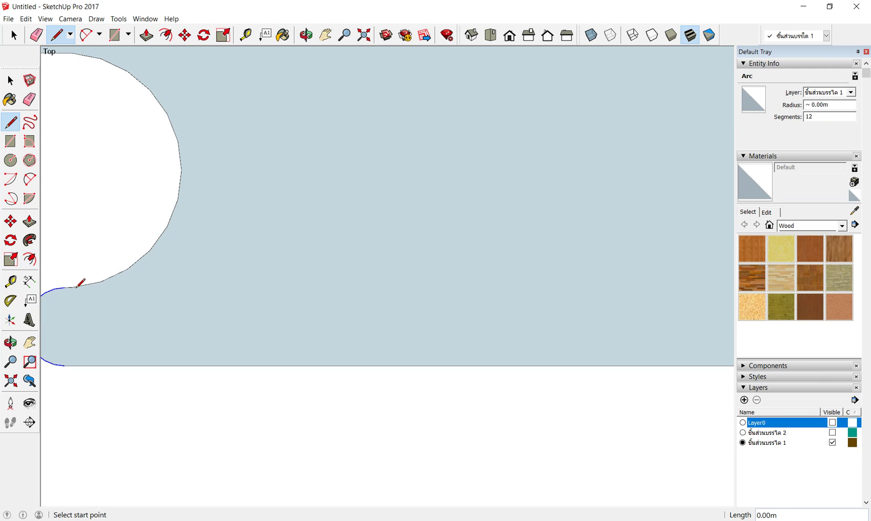
{"action": "scroll", "coordinate": [284, 254], "scroll_direction": "down", "scroll_amount": 3}
{"action": "scroll", "coordinate": [286, 255], "scroll_direction": "down", "scroll_amount": 2}
{"action": "key", "text": "space"}
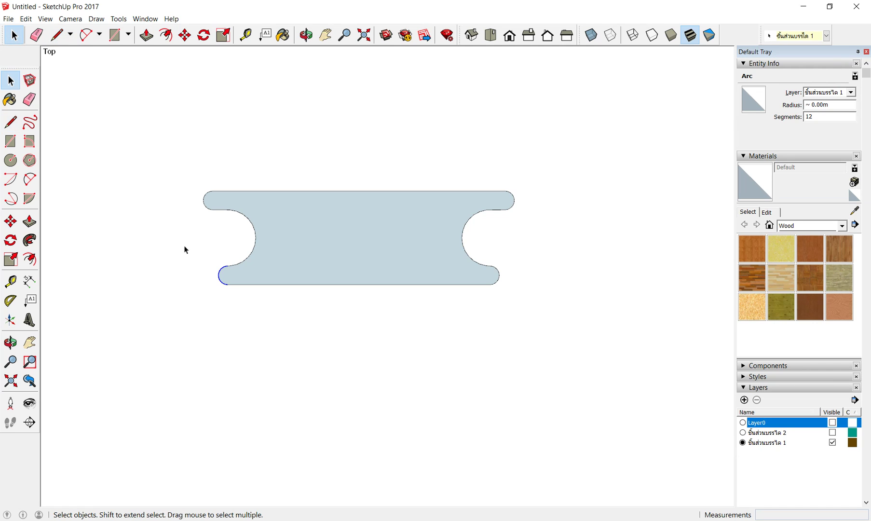
Step: Make Layer0 visible again to reveal the baluster behind the profile
{"action": "left_click_drag", "start_coordinate": [165, 153], "coordinate": [600, 380]}
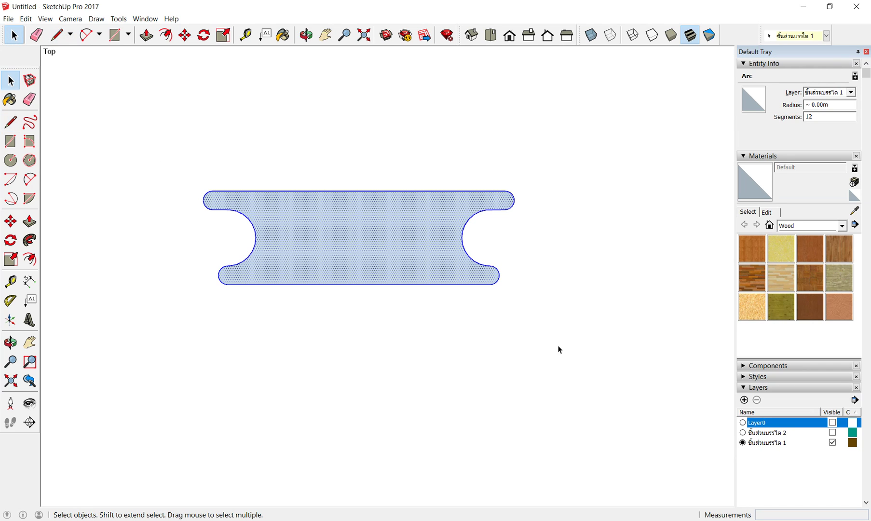
{"action": "left_click", "coordinate": [416, 351]}
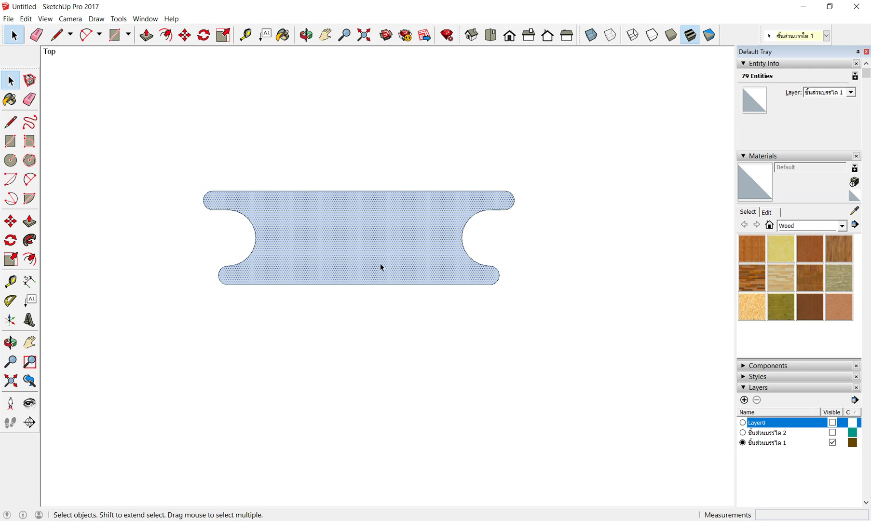
{"action": "left_click", "coordinate": [833, 423]}
{"action": "scroll", "coordinate": [354, 251], "scroll_direction": "down", "scroll_amount": 3}
{"action": "scroll", "coordinate": [378, 287], "scroll_direction": "up", "scroll_amount": 1}
{"action": "scroll", "coordinate": [380, 290], "scroll_direction": "up", "scroll_amount": 1}
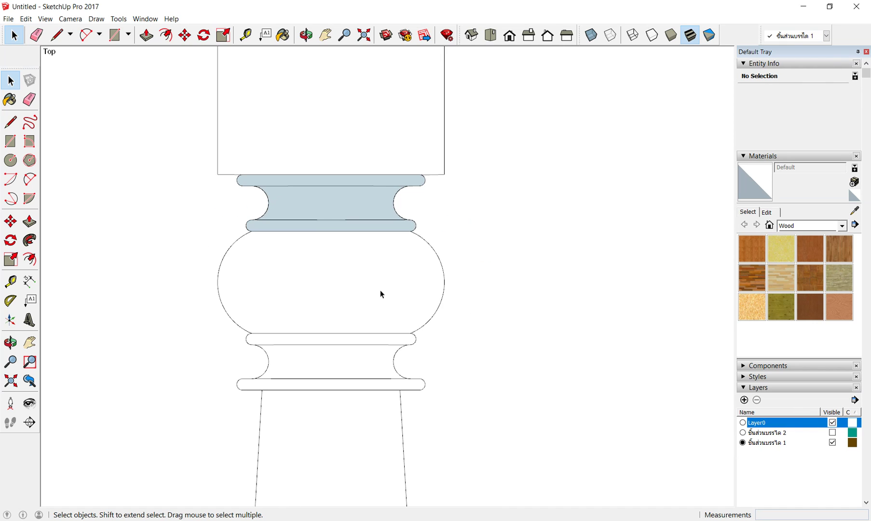
{"action": "scroll", "coordinate": [380, 290], "scroll_direction": "up", "scroll_amount": 1}
Step: Copy the upper profile face down over the lower band and flip it along green
{"action": "left_click_drag", "start_coordinate": [195, 139], "coordinate": [485, 270]}
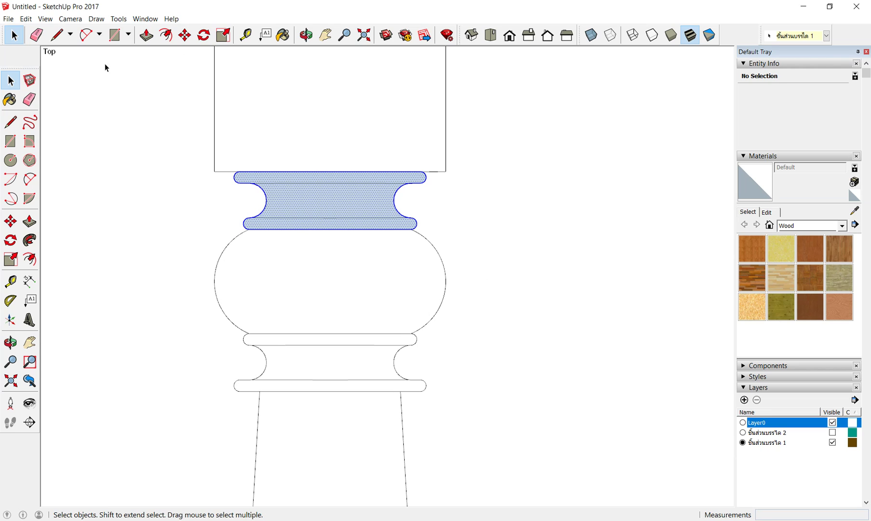
{"action": "left_click", "coordinate": [185, 34]}
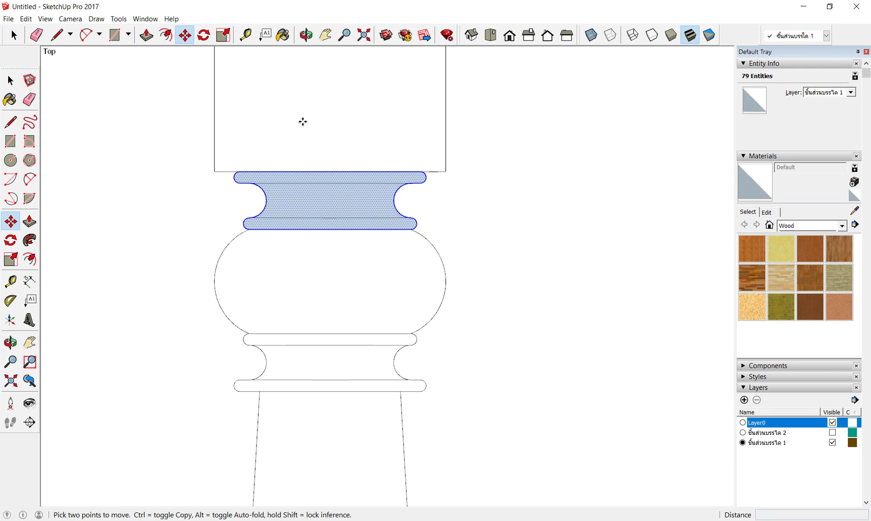
{"action": "left_click", "coordinate": [331, 171]}
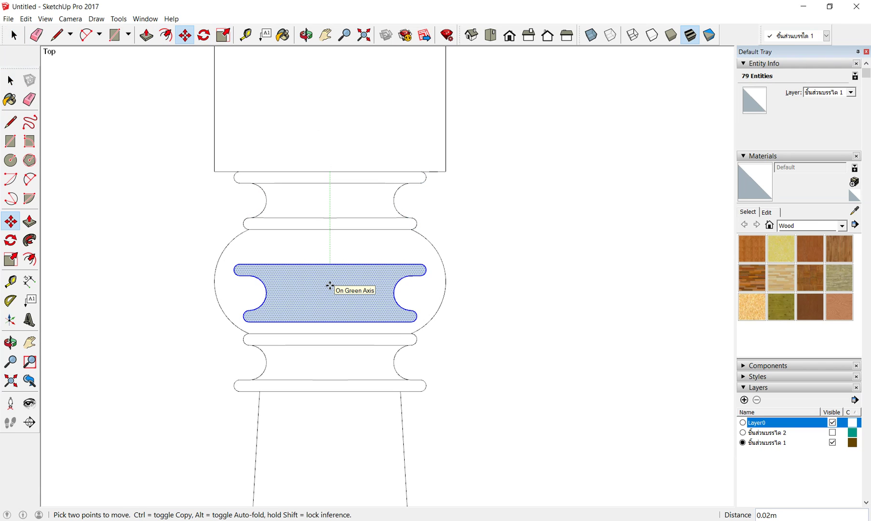
{"action": "key", "text": "ctrl"}
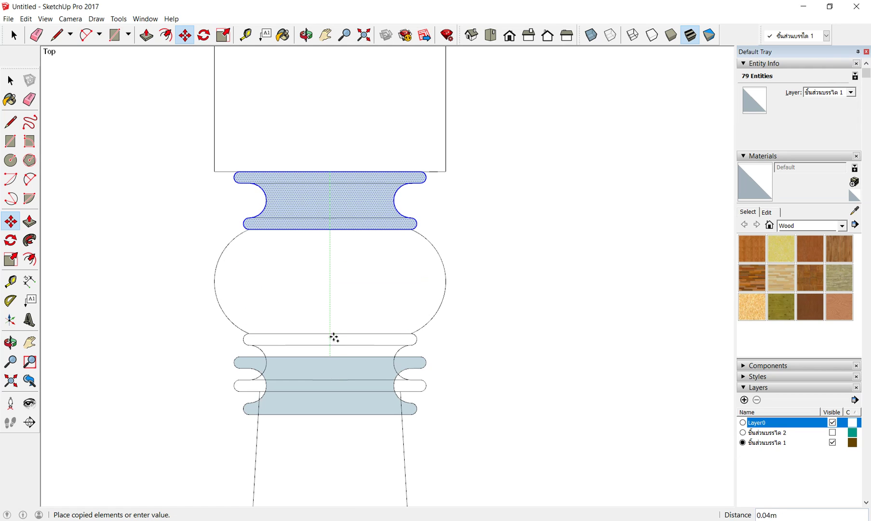
{"action": "left_click", "coordinate": [329, 333]}
{"action": "right_click", "coordinate": [332, 365]}
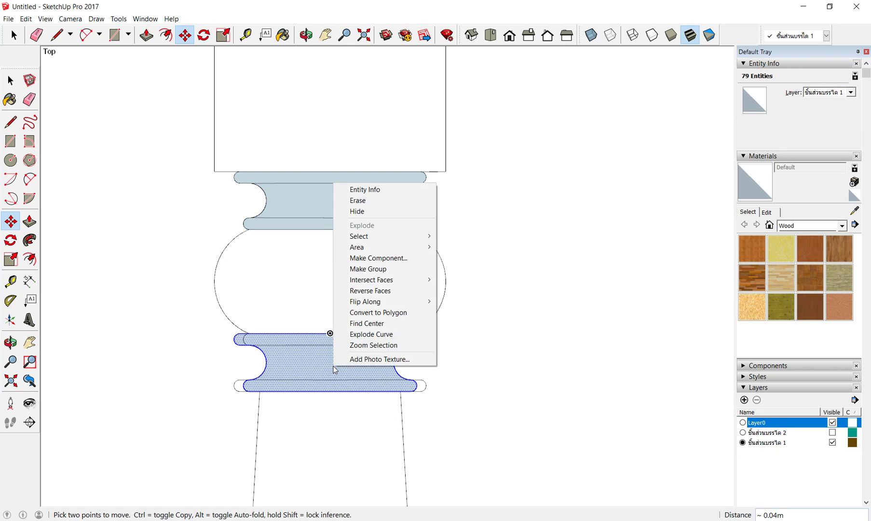
{"action": "mouse_move", "coordinate": [381, 301]}
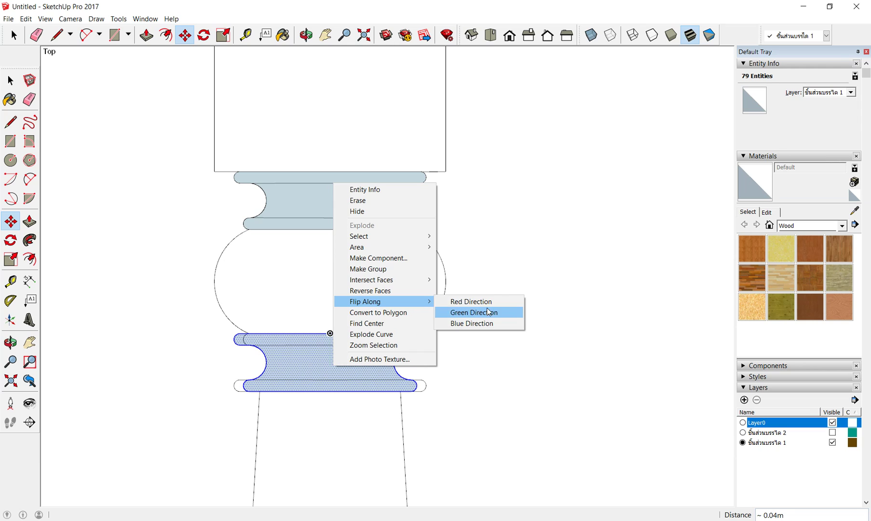
{"action": "left_click", "coordinate": [484, 316]}
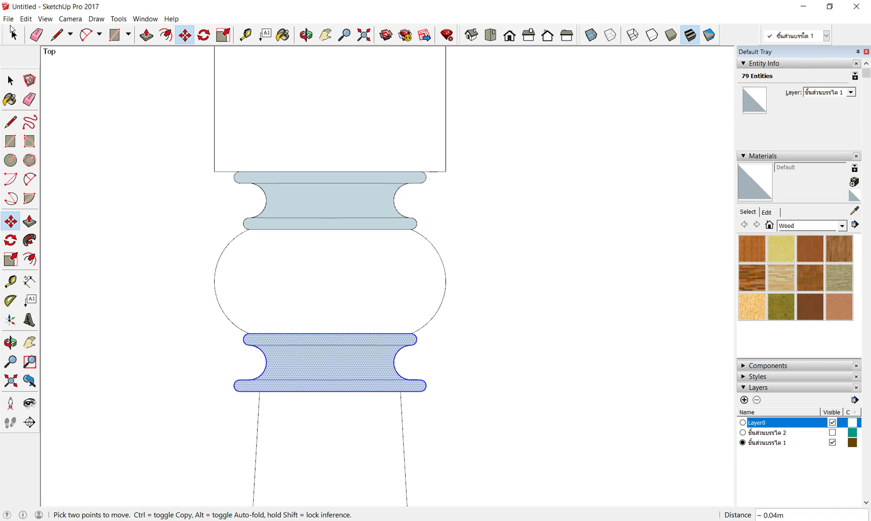
{"action": "left_click", "coordinate": [85, 34]}
Step: Draw arcs along the bulb's right and left sides between its upper and lower endpoints
{"action": "scroll", "coordinate": [417, 254], "scroll_direction": "up", "scroll_amount": 2}
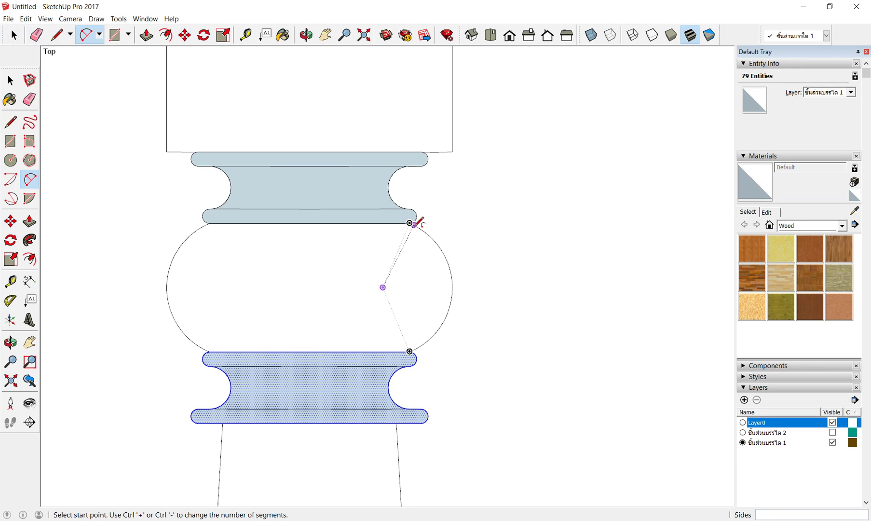
{"action": "left_click", "coordinate": [409, 223]}
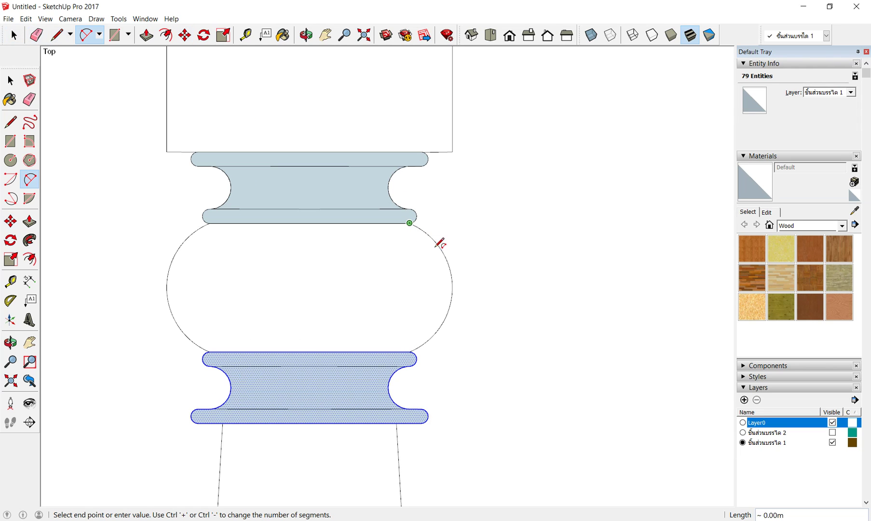
{"action": "left_click", "coordinate": [410, 351]}
{"action": "left_click", "coordinate": [453, 288]}
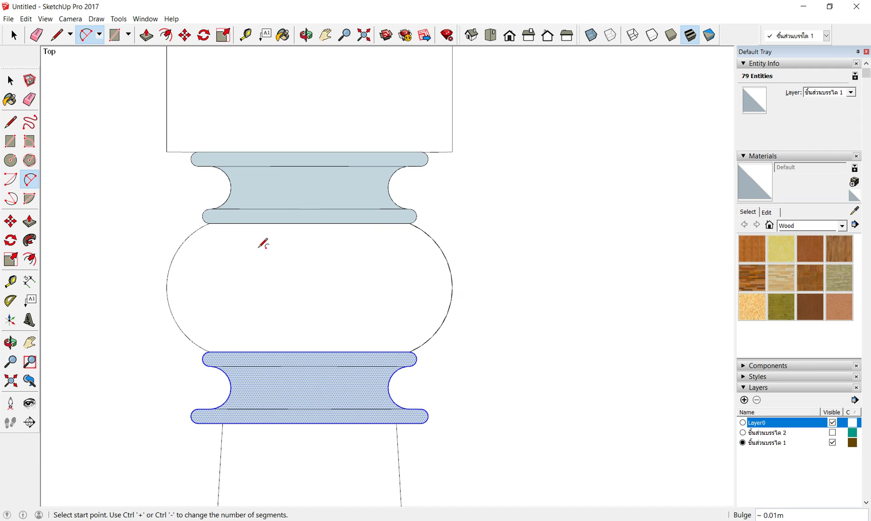
{"action": "left_click", "coordinate": [209, 223]}
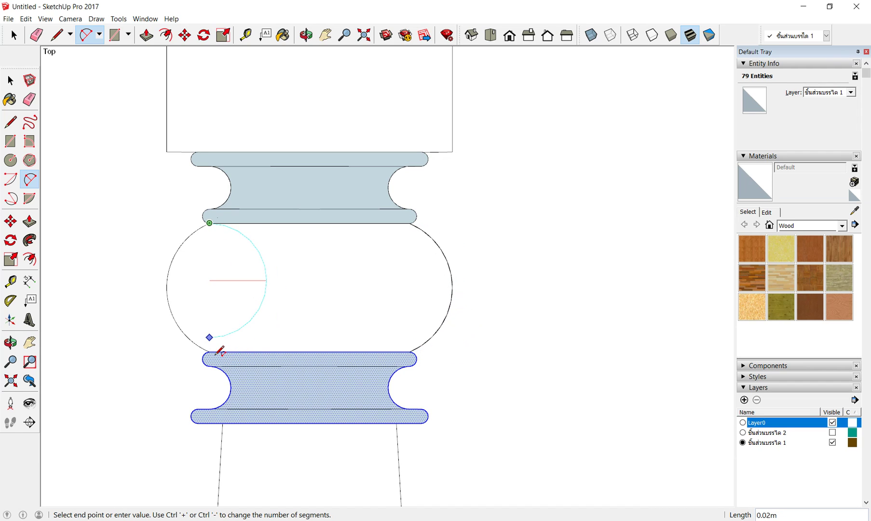
{"action": "left_click", "coordinate": [209, 351]}
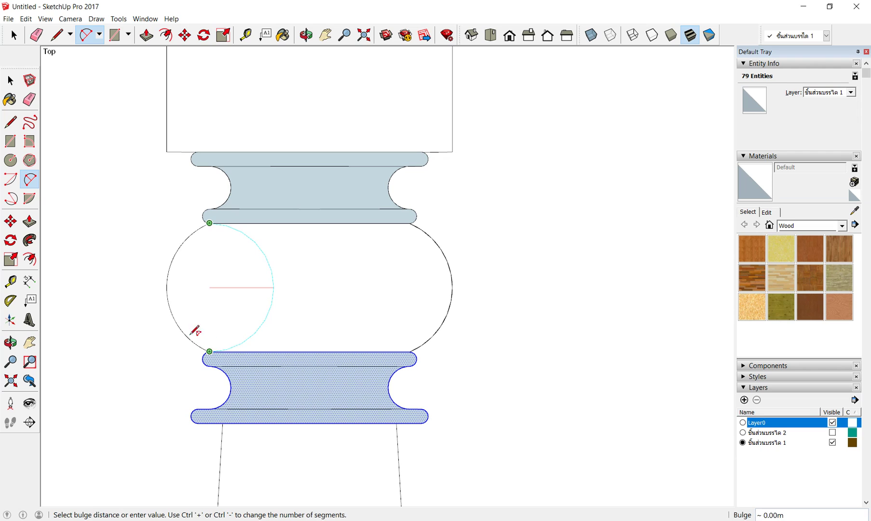
{"action": "left_click", "coordinate": [167, 287]}
{"action": "scroll", "coordinate": [382, 252], "scroll_direction": "down", "scroll_amount": 1}
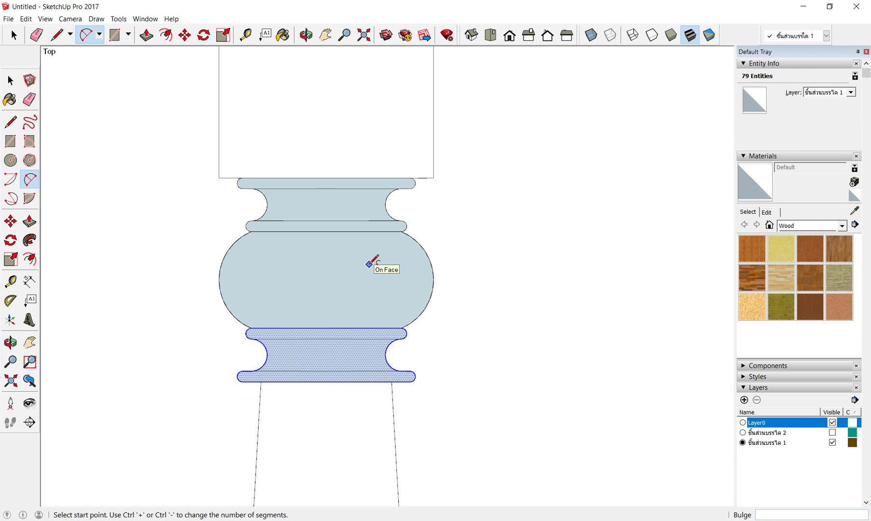
{"action": "scroll", "coordinate": [378, 266], "scroll_direction": "down", "scroll_amount": 3}
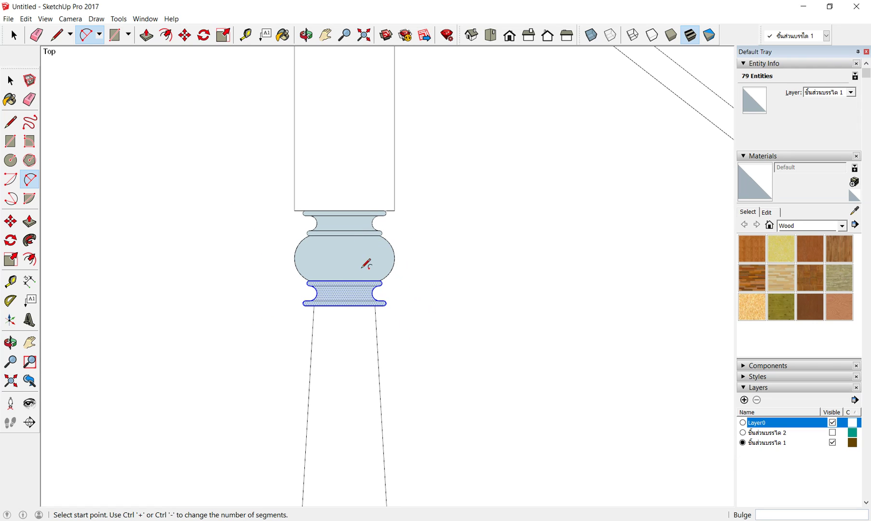
Step: Box-select the vase profile and copy it down onto the baluster's middle bulb section
{"action": "left_click", "coordinate": [14, 35]}
{"action": "left_click_drag", "start_coordinate": [267, 167], "coordinate": [449, 351]}
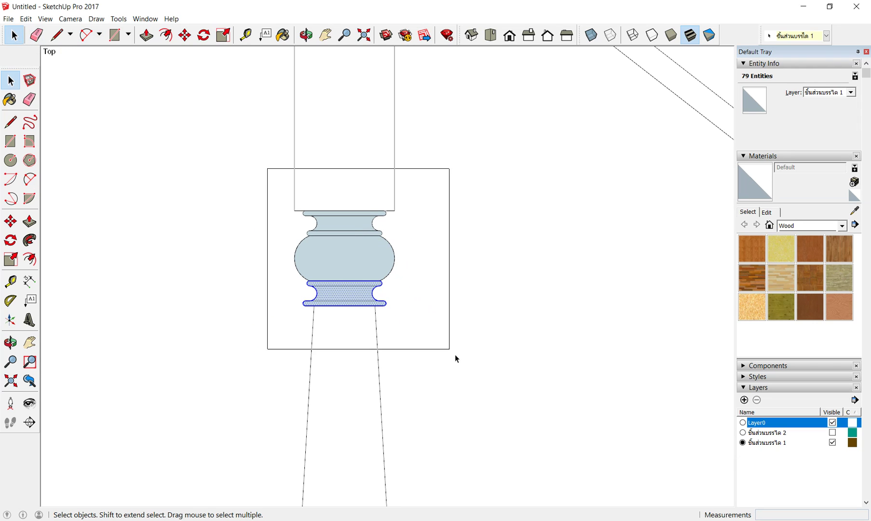
{"action": "left_click", "coordinate": [185, 34]}
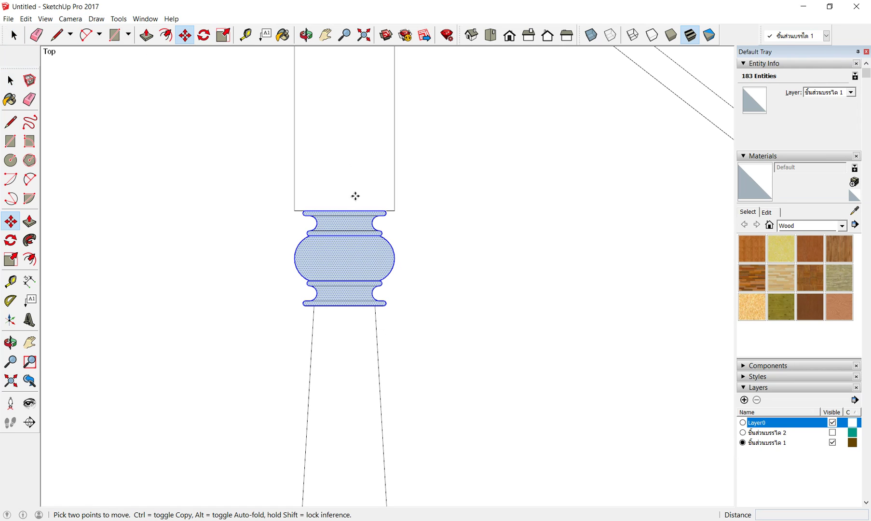
{"action": "left_click", "coordinate": [345, 209]}
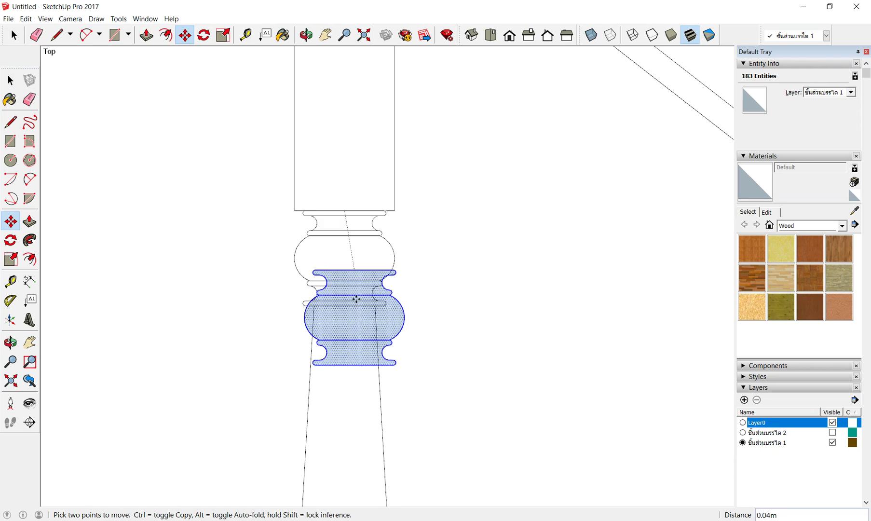
{"action": "scroll", "coordinate": [332, 248], "scroll_direction": "down", "scroll_amount": 2}
{"action": "key", "text": "ctrl"}
{"action": "scroll", "coordinate": [341, 228], "scroll_direction": "down", "scroll_amount": 3}
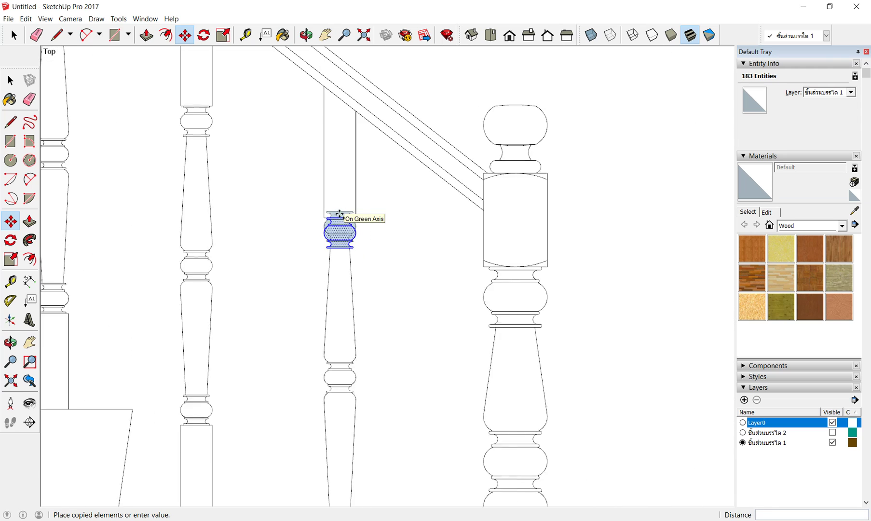
{"action": "scroll", "coordinate": [339, 326], "scroll_direction": "up", "scroll_amount": 3}
{"action": "scroll", "coordinate": [337, 325], "scroll_direction": "up", "scroll_amount": 2}
{"action": "scroll", "coordinate": [336, 326], "scroll_direction": "up", "scroll_amount": 2}
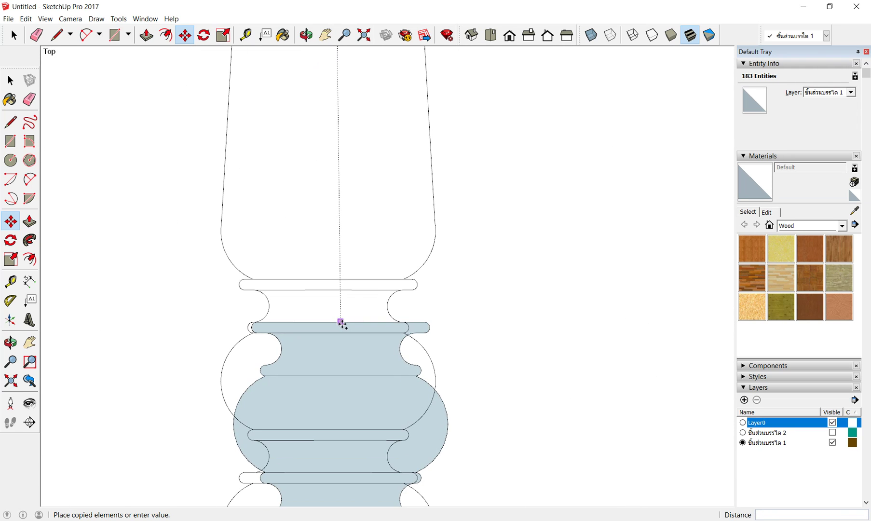
{"action": "left_click", "coordinate": [328, 278]}
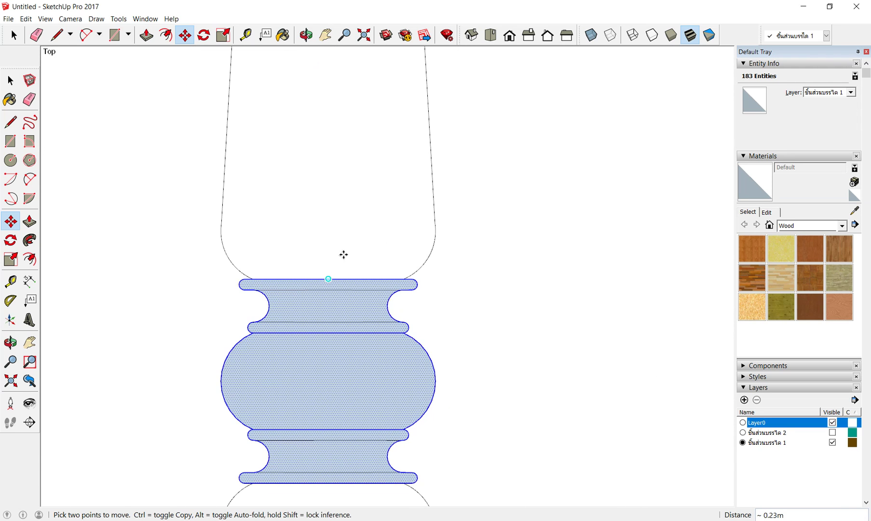
{"action": "scroll", "coordinate": [343, 248], "scroll_direction": "down", "scroll_amount": 2}
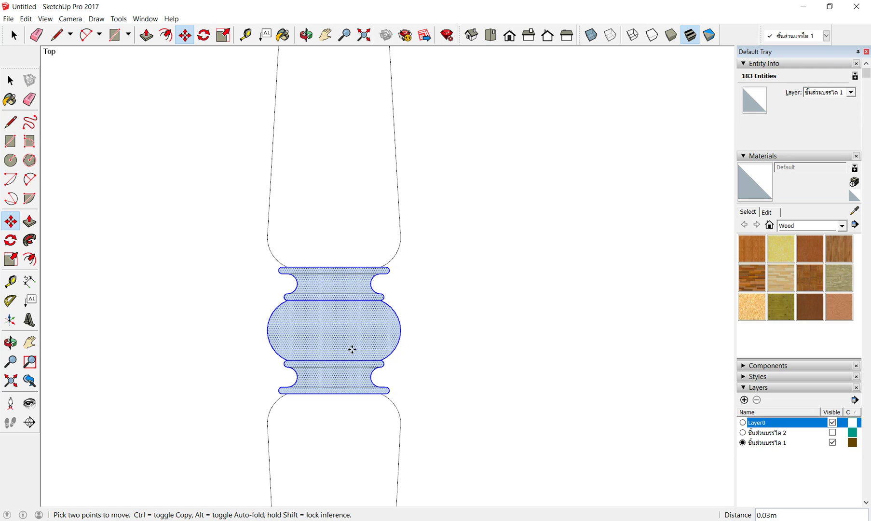
Step: Place a second copy of the vase profile at the baluster's bottom bulb
{"action": "left_click", "coordinate": [334, 268]}
{"action": "scroll", "coordinate": [328, 362], "scroll_direction": "down", "scroll_amount": 2}
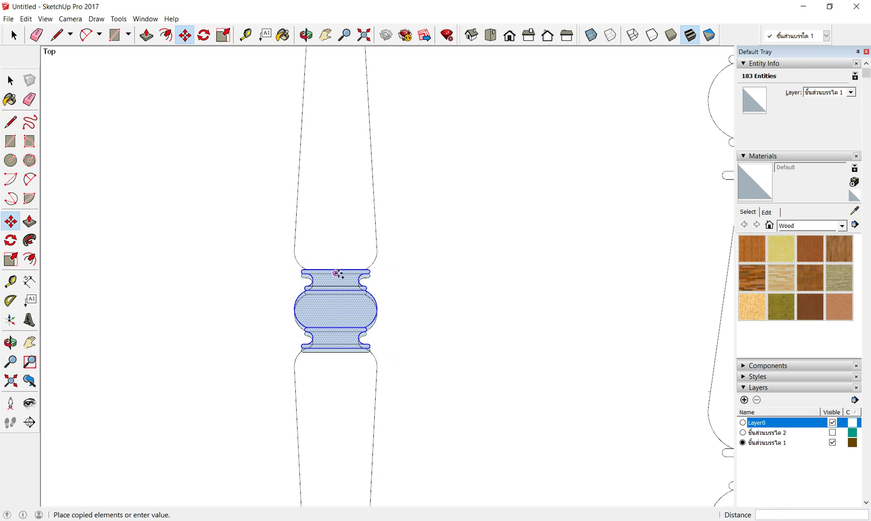
{"action": "scroll", "coordinate": [336, 274], "scroll_direction": "down", "scroll_amount": 3}
{"action": "scroll", "coordinate": [336, 278], "scroll_direction": "down", "scroll_amount": 1}
{"action": "scroll", "coordinate": [336, 387], "scroll_direction": "up", "scroll_amount": 1}
{"action": "scroll", "coordinate": [340, 401], "scroll_direction": "up", "scroll_amount": 3}
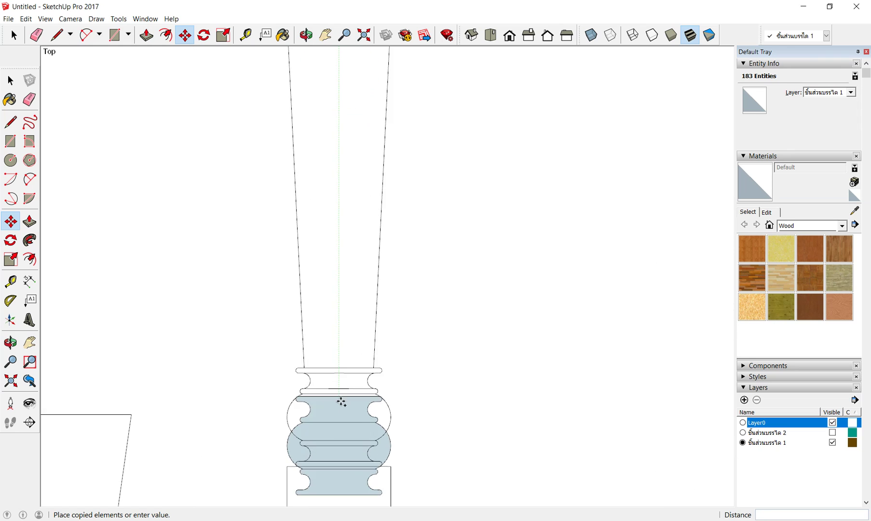
{"action": "scroll", "coordinate": [340, 403], "scroll_direction": "up", "scroll_amount": 1}
{"action": "left_click", "coordinate": [340, 351]}
{"action": "scroll", "coordinate": [347, 262], "scroll_direction": "down", "scroll_amount": 2}
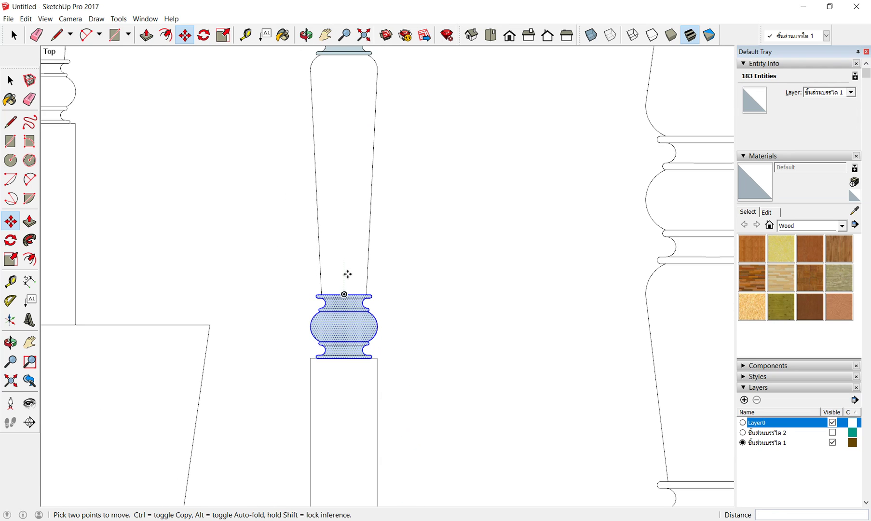
{"action": "scroll", "coordinate": [379, 376], "scroll_direction": "down", "scroll_amount": 2}
{"action": "scroll", "coordinate": [381, 373], "scroll_direction": "down", "scroll_amount": 2}
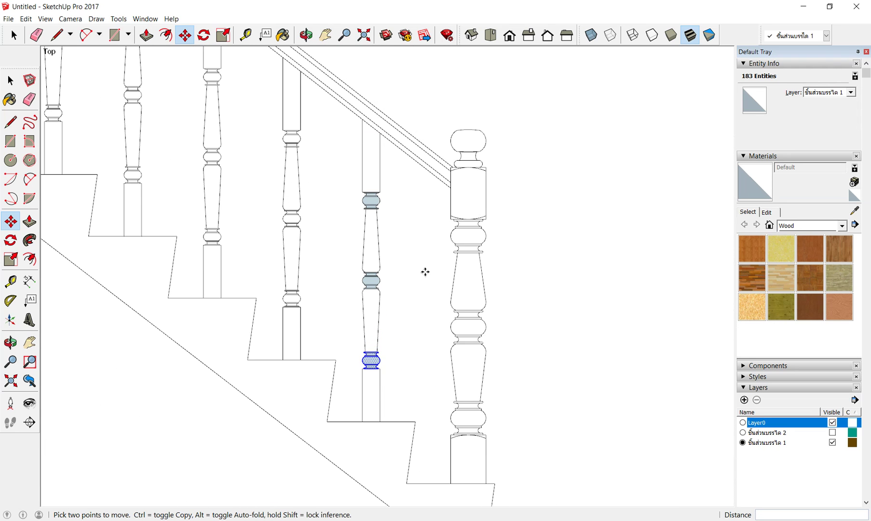
{"action": "scroll", "coordinate": [425, 262], "scroll_direction": "up", "scroll_amount": 2}
{"action": "scroll", "coordinate": [357, 228], "scroll_direction": "up", "scroll_amount": 1}
{"action": "scroll", "coordinate": [359, 227], "scroll_direction": "up", "scroll_amount": 2}
{"action": "scroll", "coordinate": [359, 227], "scroll_direction": "up", "scroll_amount": 2}
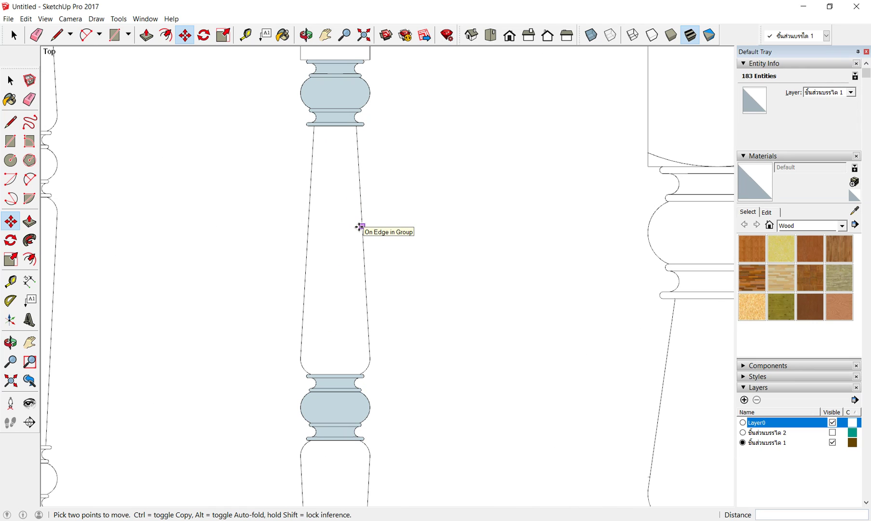
Step: Draw a straight line down the neck's side to its lower corner
{"action": "left_click", "coordinate": [56, 35]}
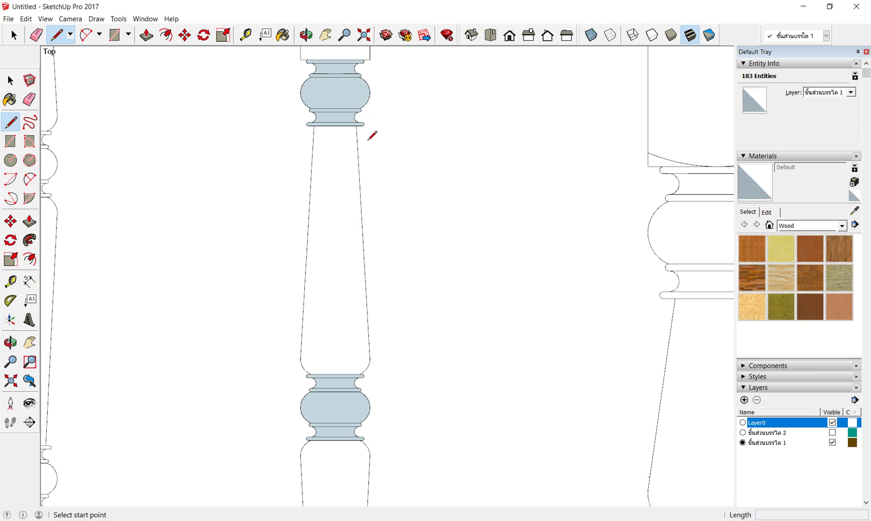
{"action": "left_click", "coordinate": [358, 125]}
{"action": "scroll", "coordinate": [373, 356], "scroll_direction": "up", "scroll_amount": 1}
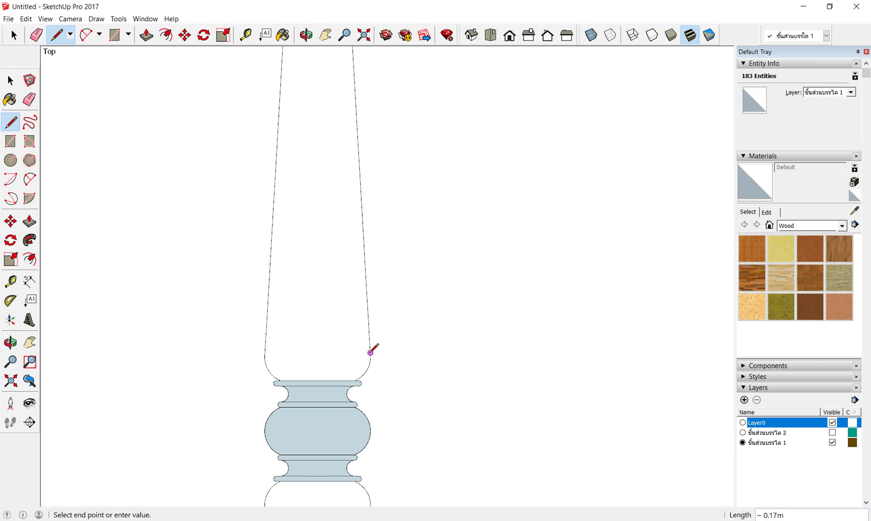
{"action": "scroll", "coordinate": [370, 352], "scroll_direction": "up", "scroll_amount": 1}
{"action": "left_click", "coordinate": [373, 352]}
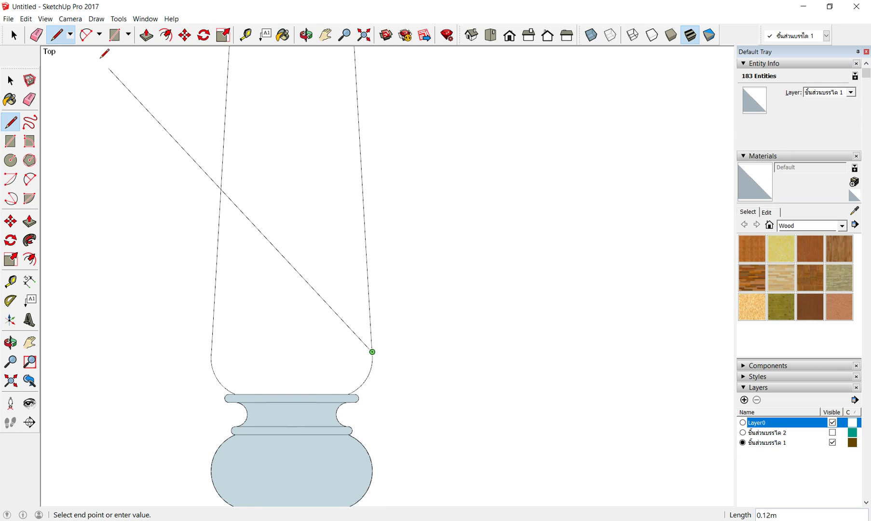
Step: Round the neck's lower corner with a two-point arc ending on the vase's top ring
{"action": "left_click", "coordinate": [84, 33]}
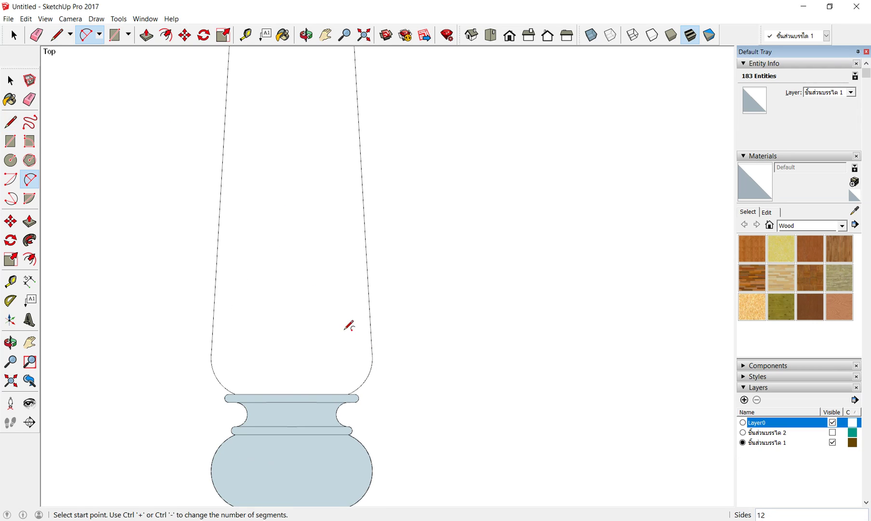
{"action": "left_click", "coordinate": [372, 352]}
{"action": "left_click", "coordinate": [349, 393]}
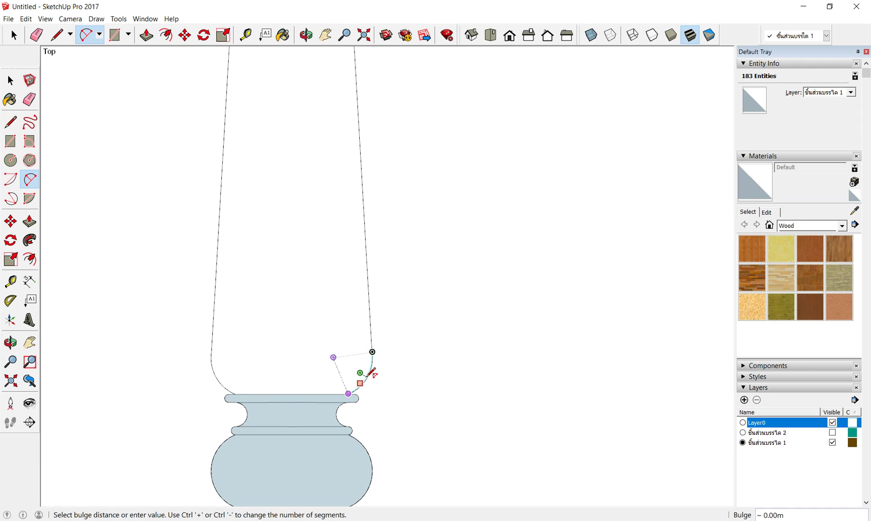
{"action": "scroll", "coordinate": [366, 374], "scroll_direction": "up", "scroll_amount": 2}
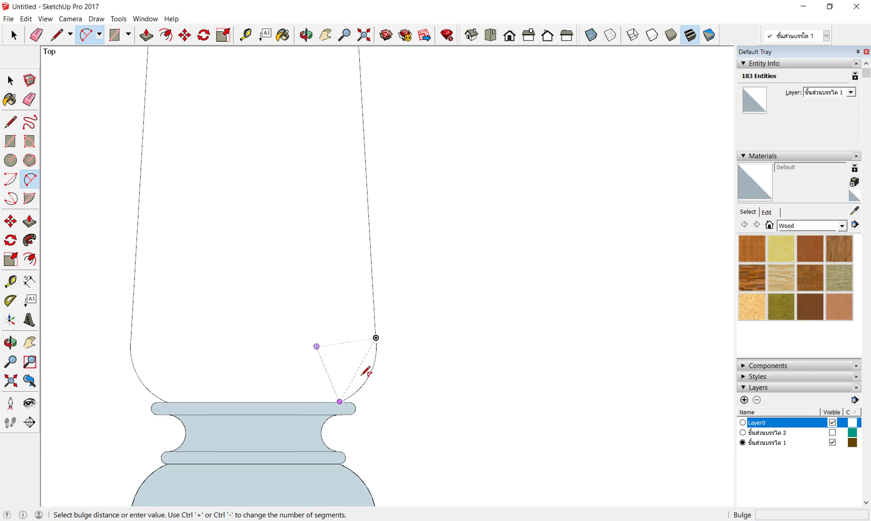
{"action": "scroll", "coordinate": [365, 371], "scroll_direction": "up", "scroll_amount": 2}
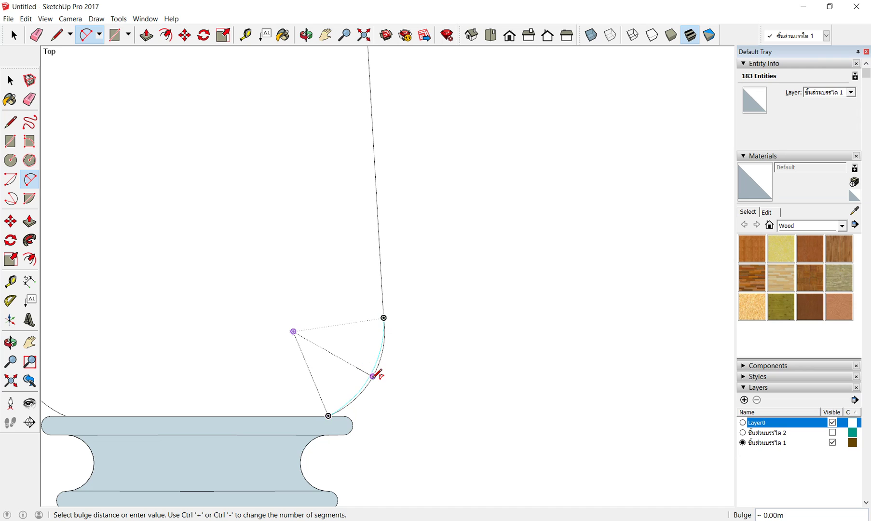
{"action": "left_click", "coordinate": [378, 374]}
{"action": "scroll", "coordinate": [382, 333], "scroll_direction": "down", "scroll_amount": 3}
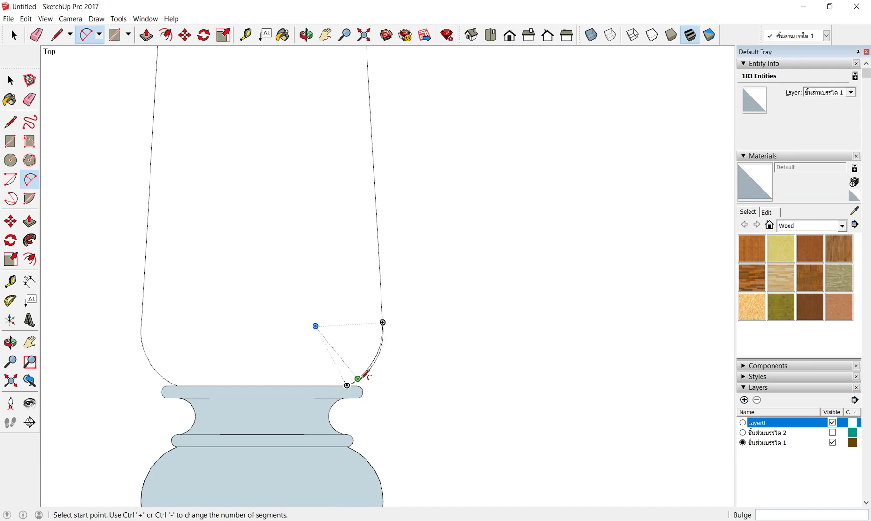
{"action": "scroll", "coordinate": [360, 379], "scroll_direction": "down", "scroll_amount": 2}
{"action": "scroll", "coordinate": [347, 369], "scroll_direction": "down", "scroll_amount": 2}
{"action": "scroll", "coordinate": [348, 365], "scroll_direction": "down", "scroll_amount": 1}
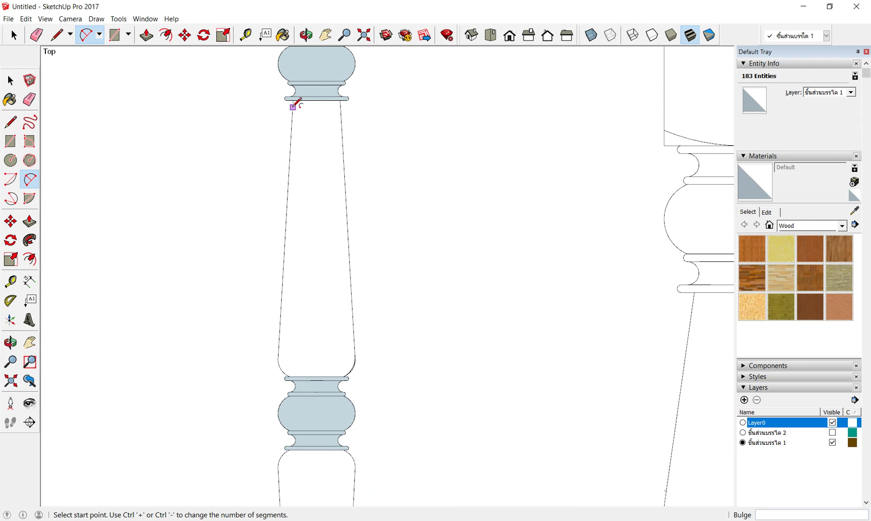
Step: Try an arc and a line on the neck's other side, cancelling the unfinished arc
{"action": "left_click", "coordinate": [293, 99]}
{"action": "scroll", "coordinate": [290, 376], "scroll_direction": "up", "scroll_amount": 1}
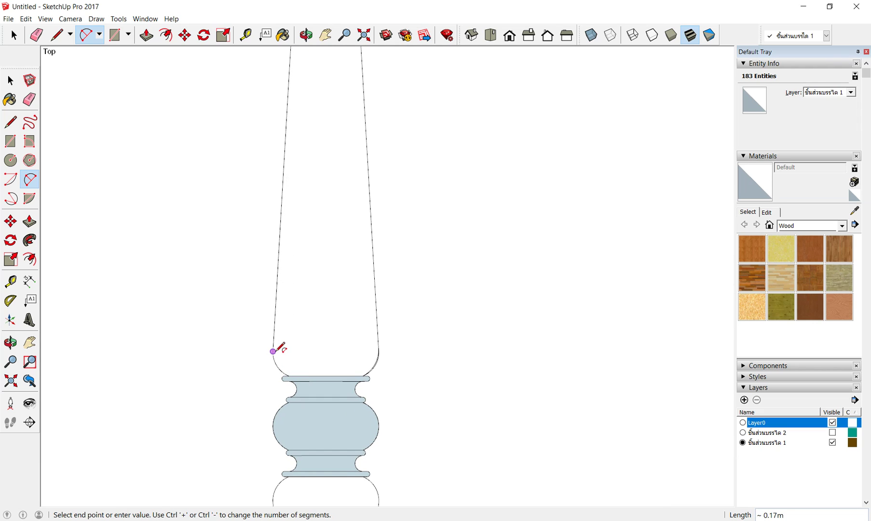
{"action": "left_click", "coordinate": [274, 348]}
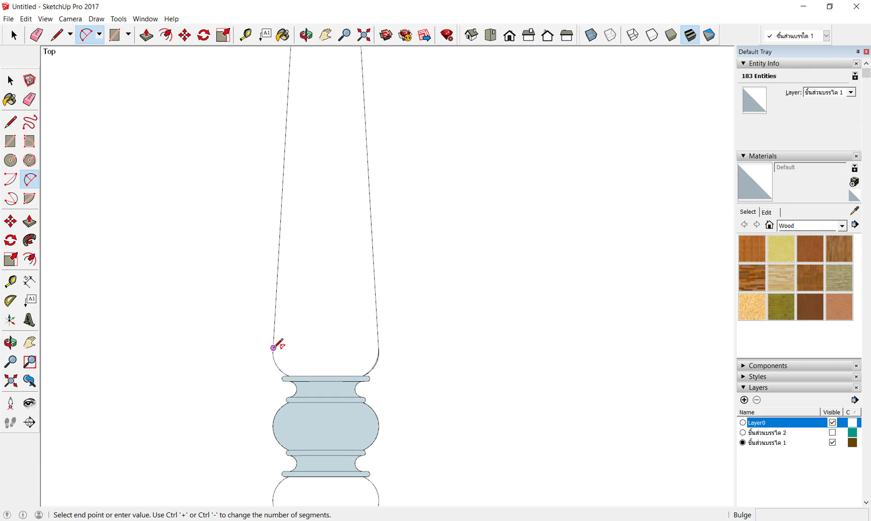
{"action": "key", "text": "Escape"}
{"action": "scroll", "coordinate": [266, 174], "scroll_direction": "down", "scroll_amount": 2}
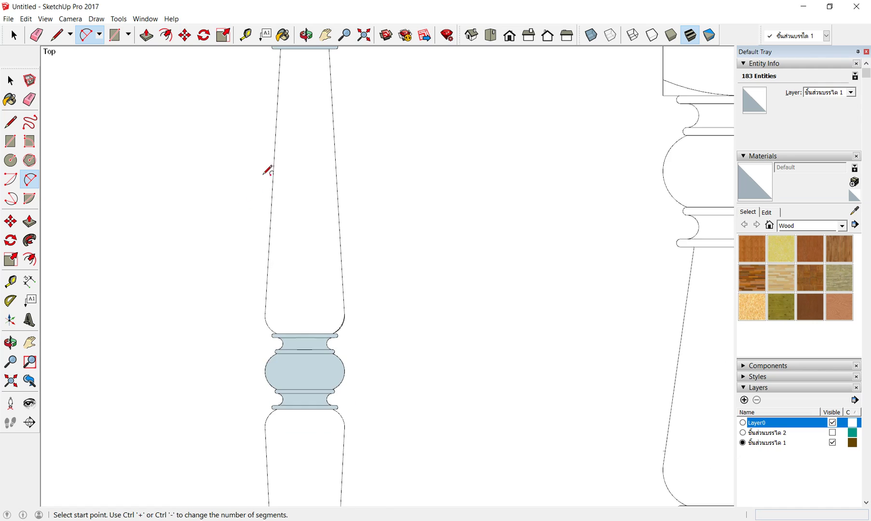
{"action": "scroll", "coordinate": [268, 169], "scroll_direction": "down", "scroll_amount": 1}
{"action": "left_click", "coordinate": [57, 35]}
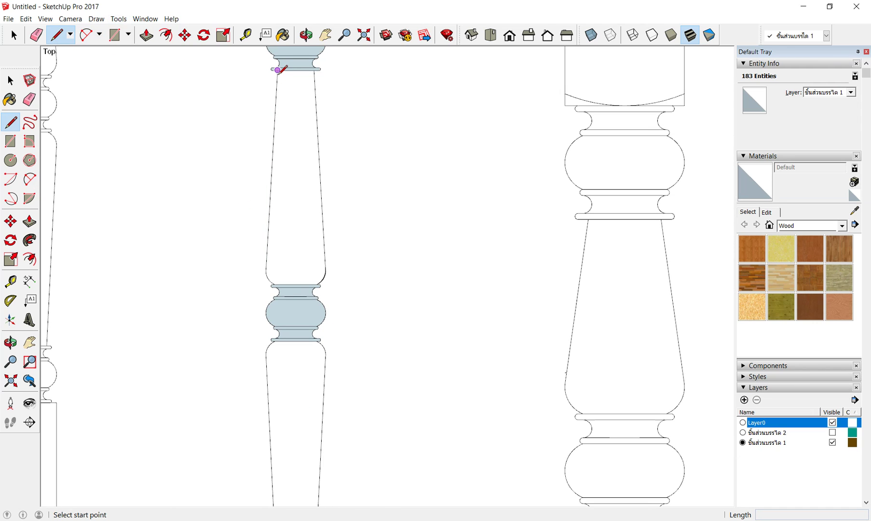
{"action": "left_click", "coordinate": [277, 70]}
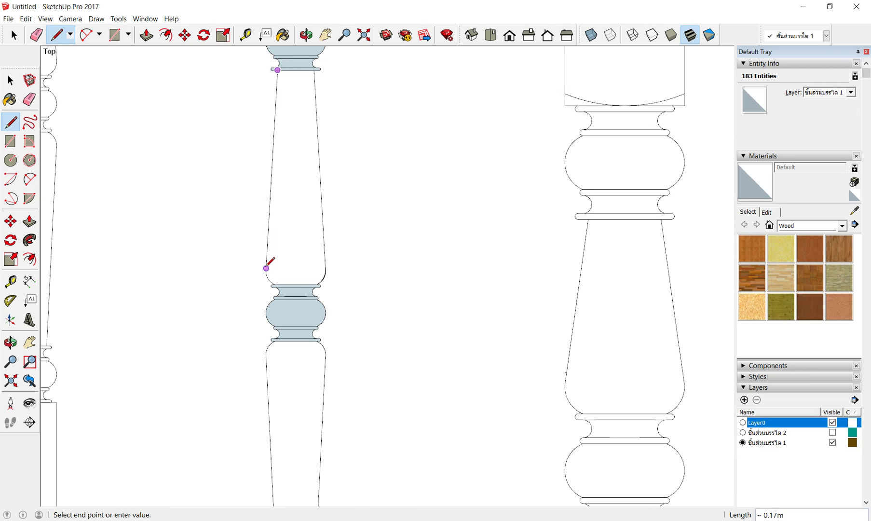
Step: Draw a bulged arc from the neck outline to the collar top, closing the shaft face
{"action": "left_click", "coordinate": [86, 35]}
{"action": "scroll", "coordinate": [263, 284], "scroll_direction": "up", "scroll_amount": 2}
{"action": "scroll", "coordinate": [270, 270], "scroll_direction": "up", "scroll_amount": 3}
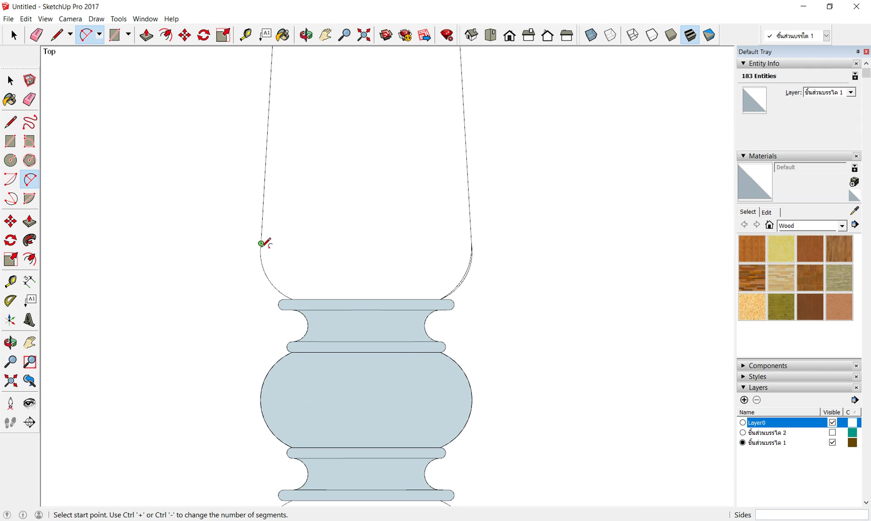
{"action": "left_click", "coordinate": [261, 243]}
{"action": "left_click", "coordinate": [292, 298]}
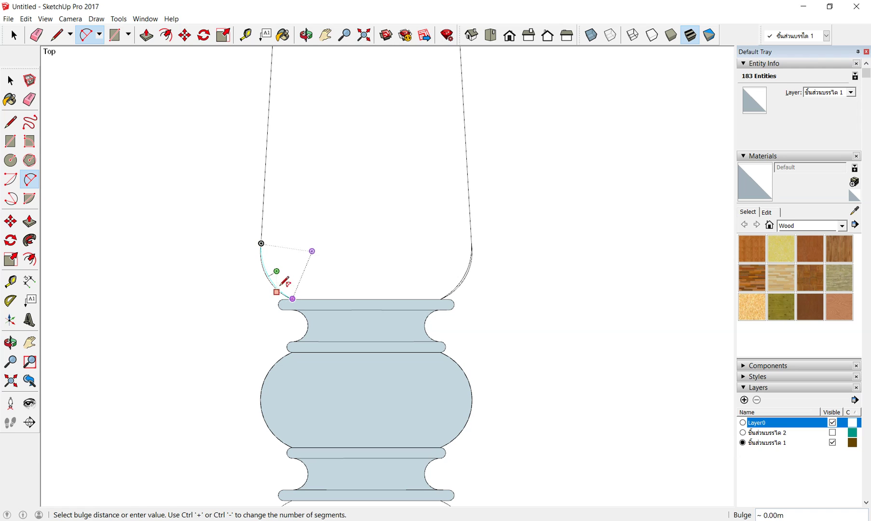
{"action": "scroll", "coordinate": [272, 272], "scroll_direction": "up", "scroll_amount": 3}
{"action": "scroll", "coordinate": [270, 273], "scroll_direction": "up", "scroll_amount": 1}
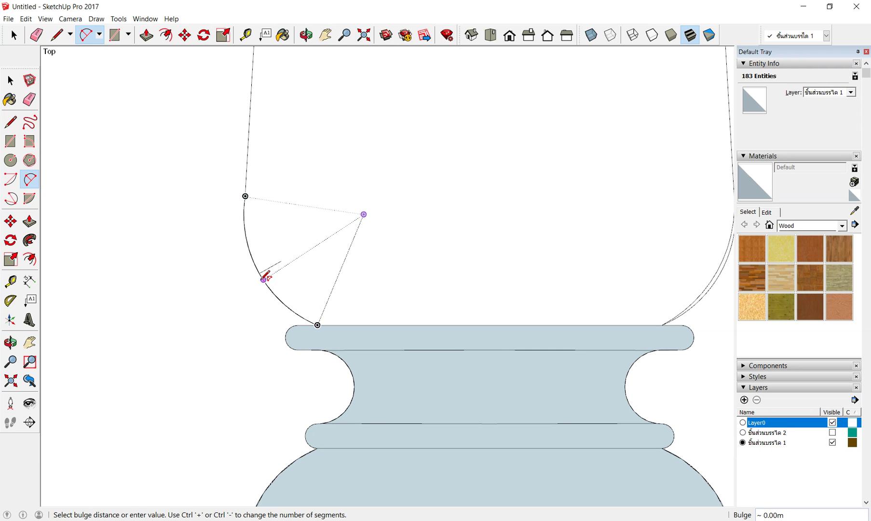
{"action": "left_click", "coordinate": [265, 275]}
{"action": "scroll", "coordinate": [256, 261], "scroll_direction": "down", "scroll_amount": 2}
{"action": "scroll", "coordinate": [263, 249], "scroll_direction": "down", "scroll_amount": 2}
{"action": "scroll", "coordinate": [286, 245], "scroll_direction": "down", "scroll_amount": 2}
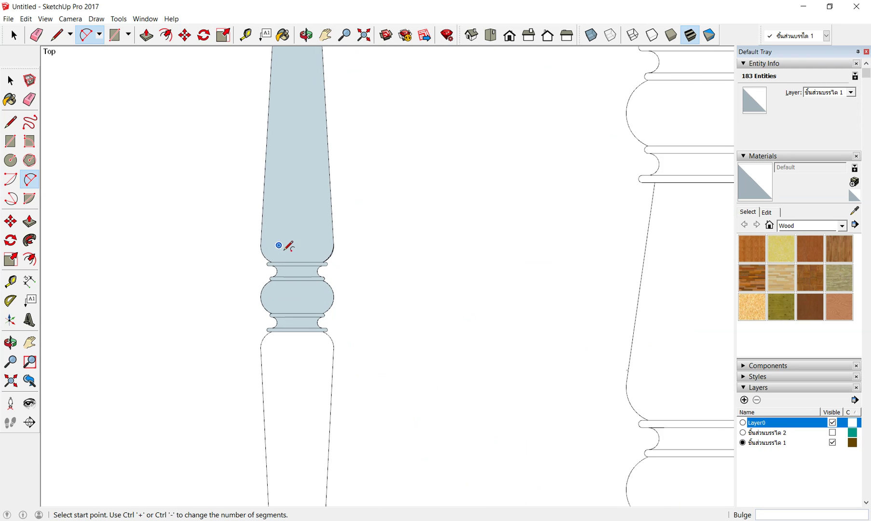
{"action": "scroll", "coordinate": [309, 253], "scroll_direction": "down", "scroll_amount": 2}
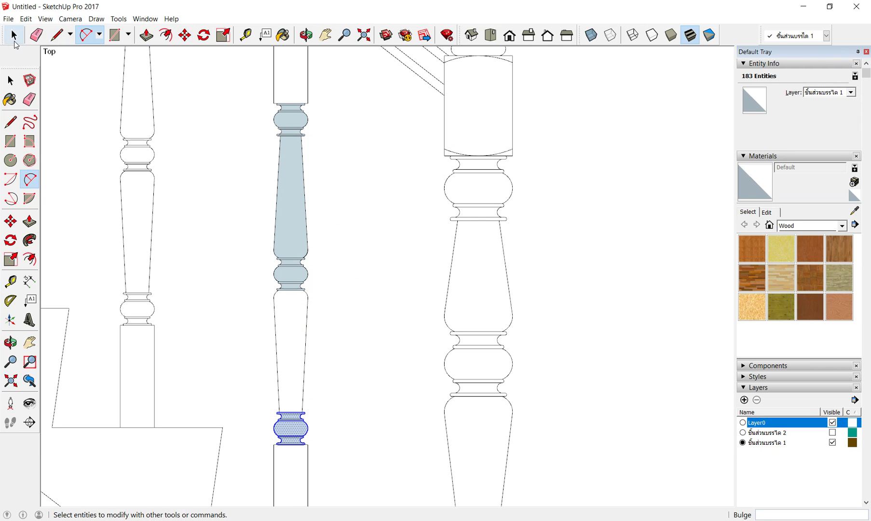
Step: Copy the tapered shaft face from its top endpoint down to the lower bulb's endpoint
{"action": "left_click", "coordinate": [13, 34]}
{"action": "left_click", "coordinate": [285, 201]}
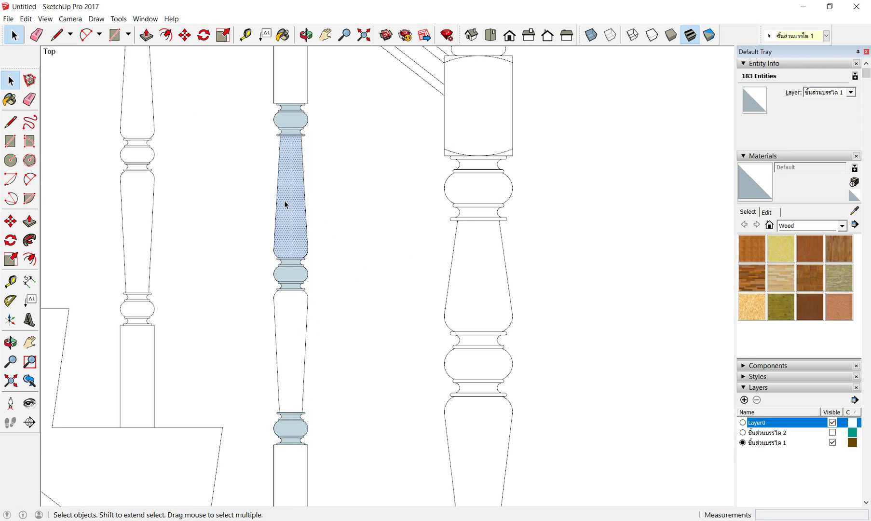
{"action": "left_click", "coordinate": [185, 35]}
{"action": "scroll", "coordinate": [314, 113], "scroll_direction": "up", "scroll_amount": 2}
{"action": "scroll", "coordinate": [292, 132], "scroll_direction": "up", "scroll_amount": 2}
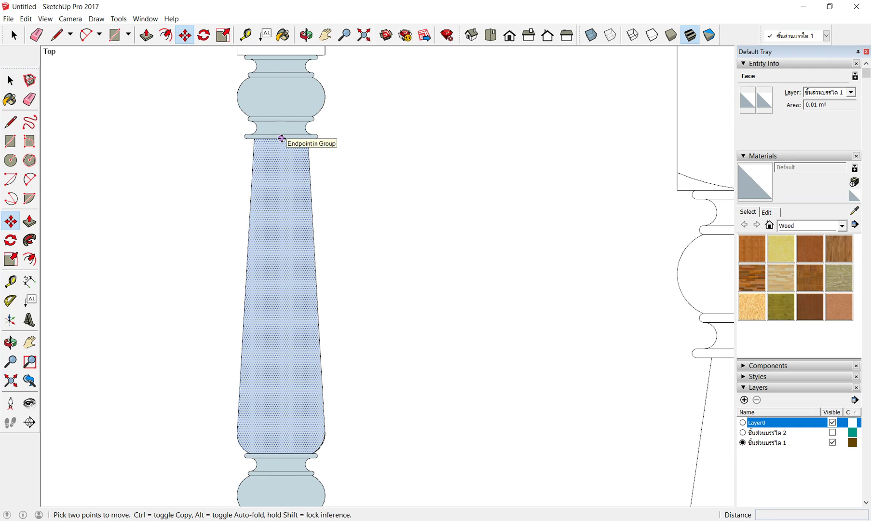
{"action": "left_click", "coordinate": [281, 138]}
{"action": "key", "text": "ctrl"}
{"action": "scroll", "coordinate": [275, 270], "scroll_direction": "down", "scroll_amount": 2}
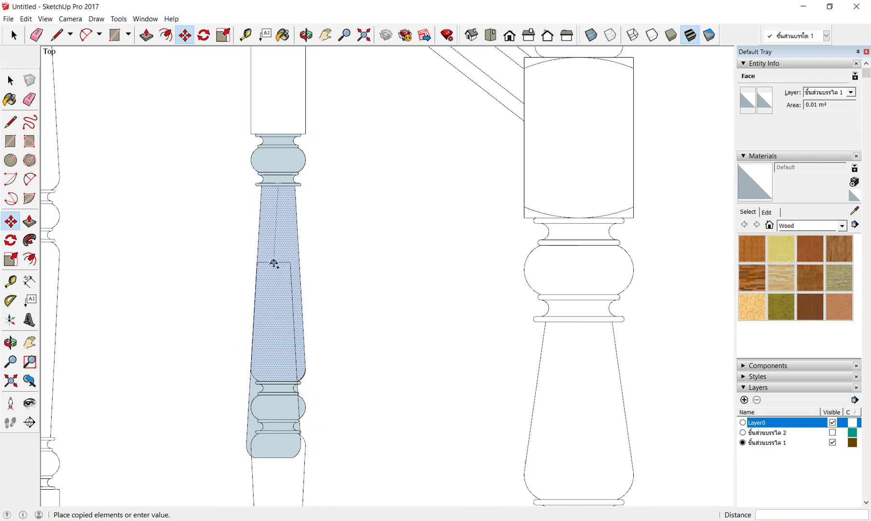
{"action": "scroll", "coordinate": [274, 259], "scroll_direction": "down", "scroll_amount": 2}
{"action": "scroll", "coordinate": [279, 361], "scroll_direction": "down", "scroll_amount": 1}
{"action": "scroll", "coordinate": [282, 418], "scroll_direction": "up", "scroll_amount": 2}
{"action": "scroll", "coordinate": [294, 334], "scroll_direction": "up", "scroll_amount": 2}
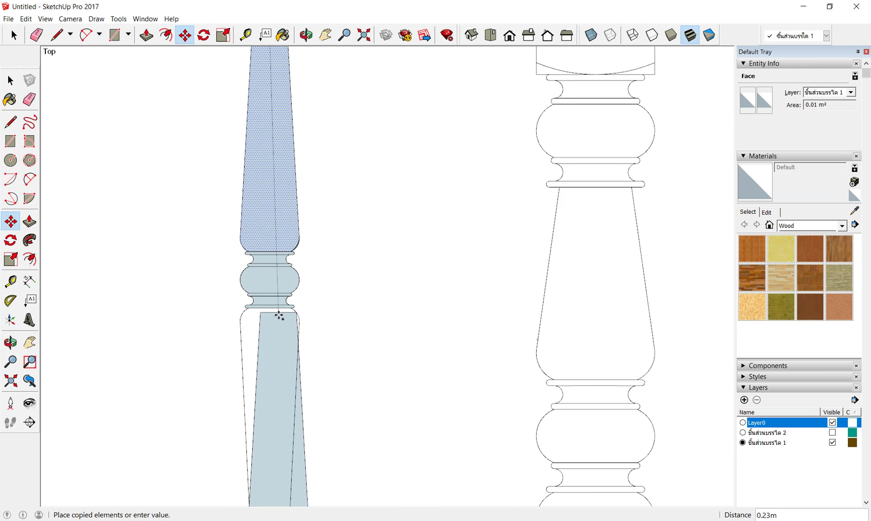
{"action": "scroll", "coordinate": [278, 315], "scroll_direction": "up", "scroll_amount": 1}
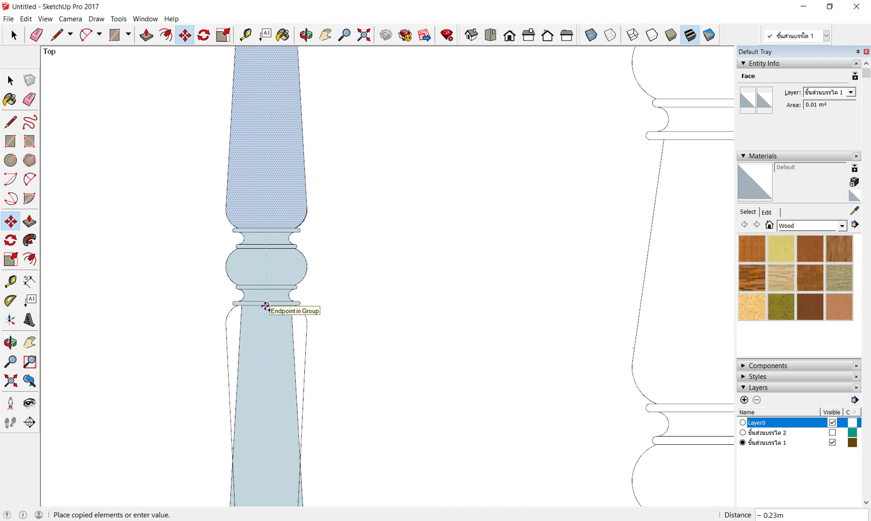
{"action": "scroll", "coordinate": [267, 306], "scroll_direction": "up", "scroll_amount": 2}
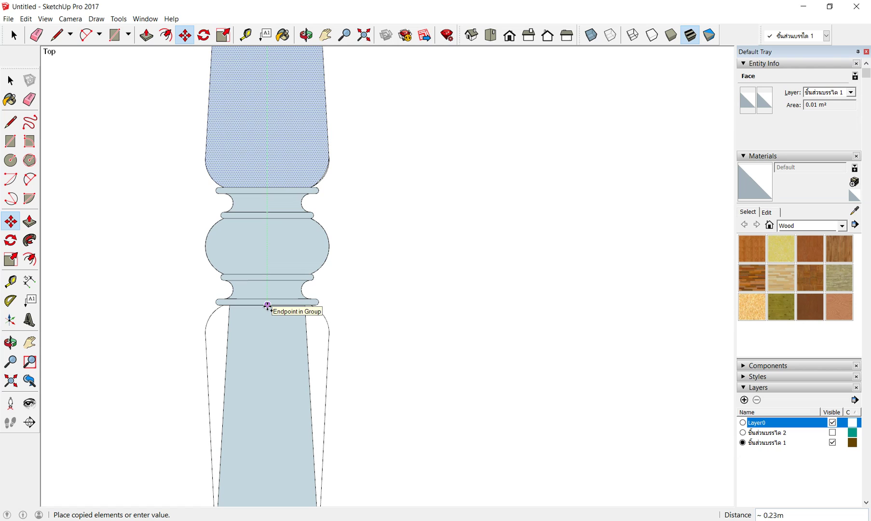
{"action": "left_click", "coordinate": [267, 305]}
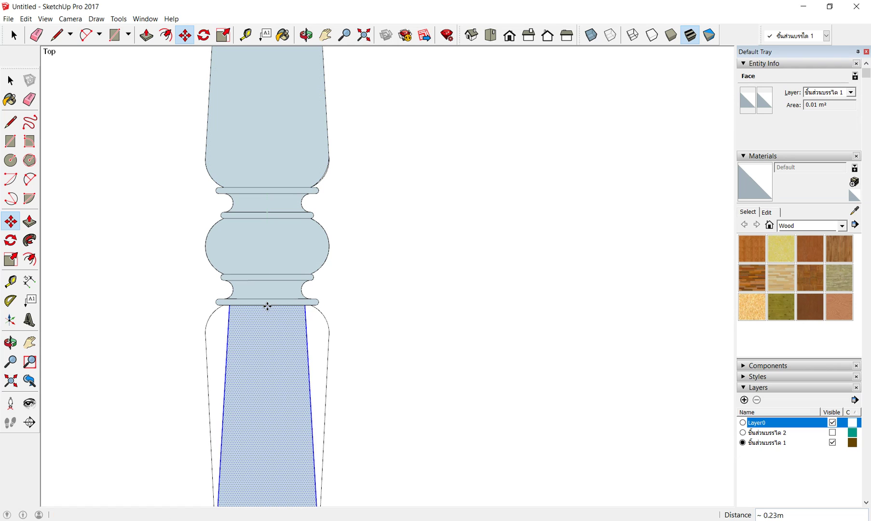
Step: Flip the copied shaft face along the green direction
{"action": "right_click", "coordinate": [268, 330]}
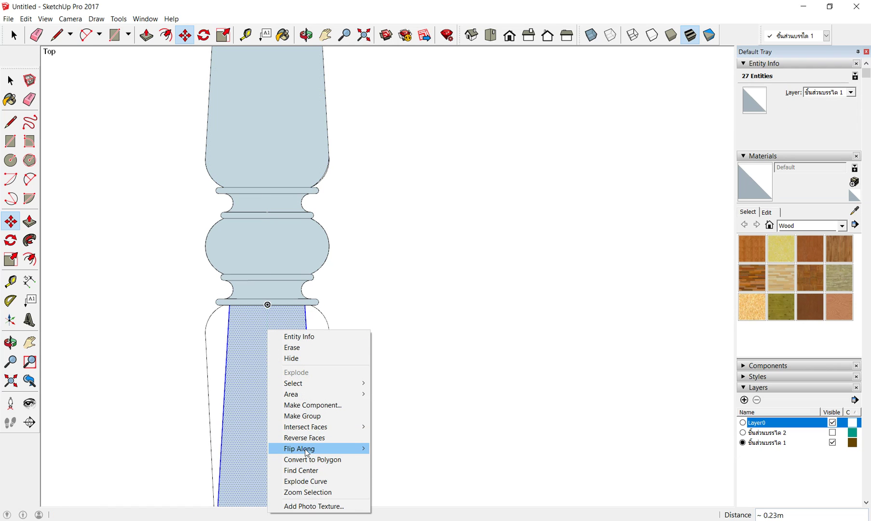
{"action": "left_click", "coordinate": [434, 459]}
{"action": "scroll", "coordinate": [313, 261], "scroll_direction": "down", "scroll_amount": 2}
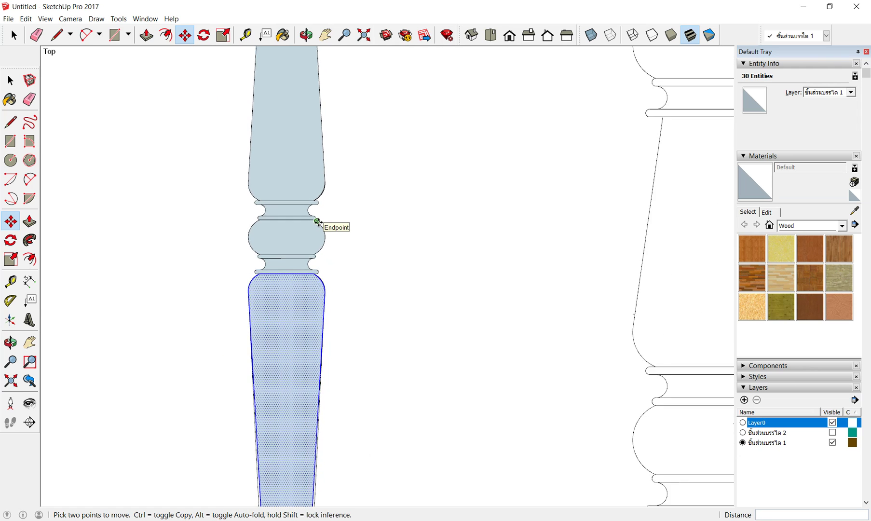
{"action": "scroll", "coordinate": [340, 277], "scroll_direction": "down", "scroll_amount": 2}
{"action": "scroll", "coordinate": [336, 449], "scroll_direction": "up", "scroll_amount": 2}
{"action": "scroll", "coordinate": [266, 304], "scroll_direction": "down", "scroll_amount": 2}
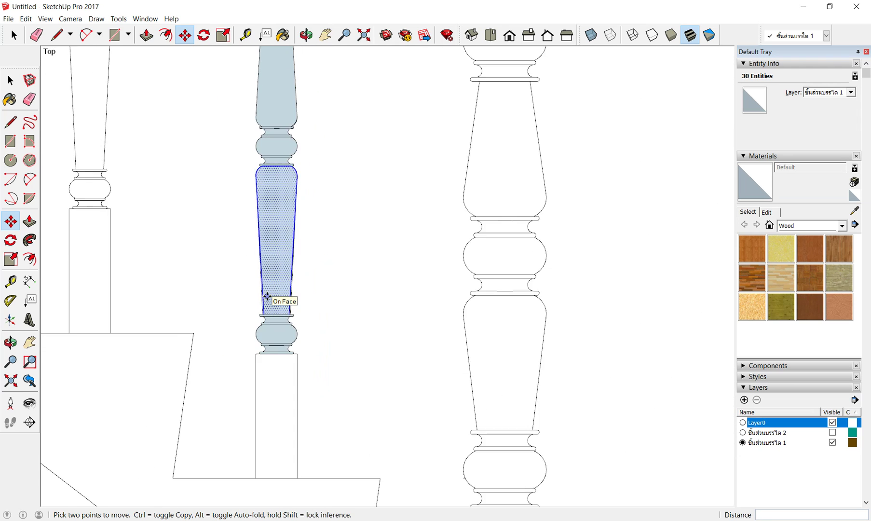
{"action": "scroll", "coordinate": [306, 346], "scroll_direction": "down", "scroll_amount": 2}
{"action": "scroll", "coordinate": [309, 347], "scroll_direction": "down", "scroll_amount": 2}
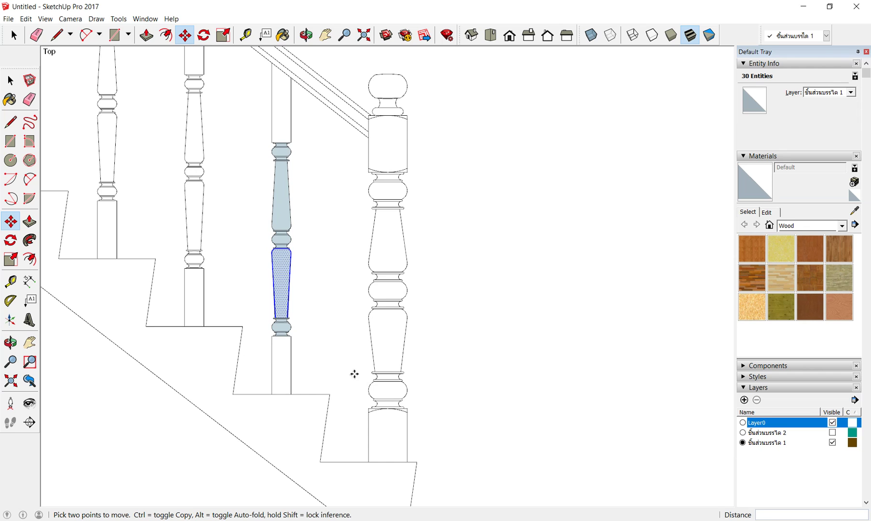
Step: Tilt the view and hide Layer0 so only the profile remains visible
{"action": "middle_click_drag", "start_coordinate": [354, 374], "coordinate": [176, 250]}
{"action": "scroll", "coordinate": [325, 155], "scroll_direction": "up", "scroll_amount": 2}
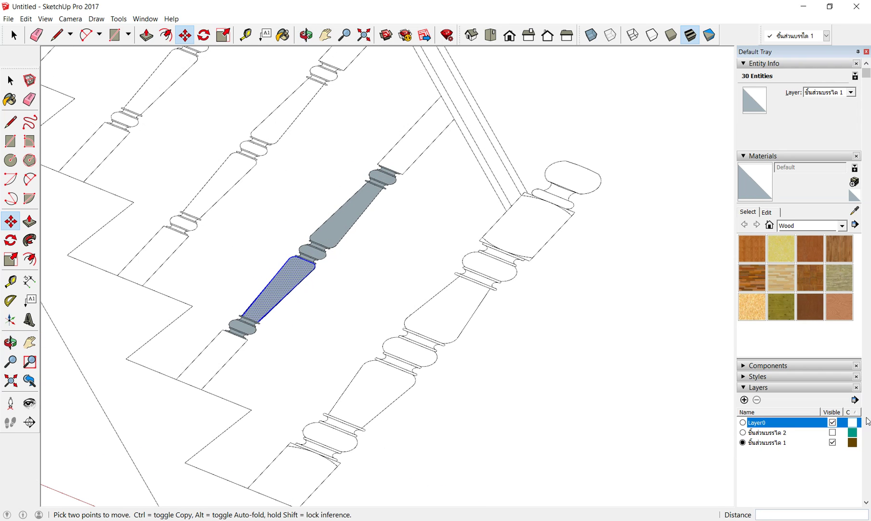
{"action": "left_click", "coordinate": [837, 426]}
Step: Clear the selection, orbit to a level edge-on view, and open the shapes dropdown
{"action": "scroll", "coordinate": [334, 297], "scroll_direction": "down", "scroll_amount": 1}
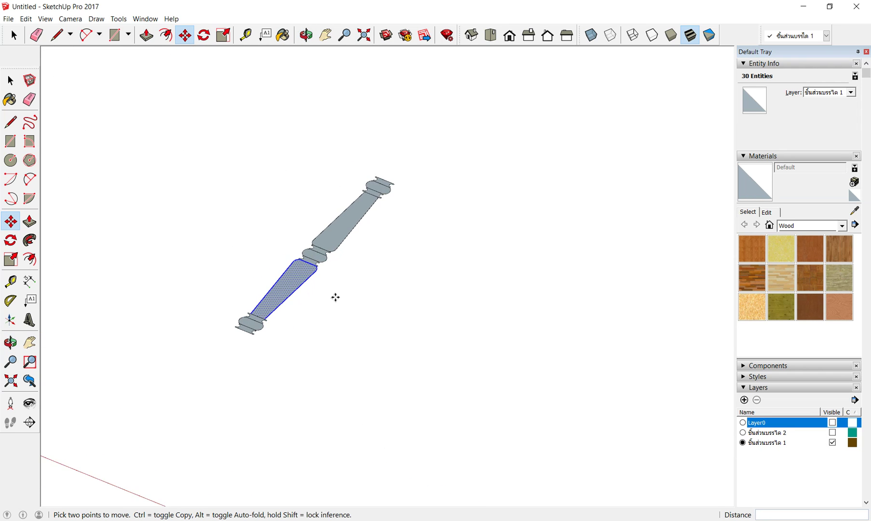
{"action": "scroll", "coordinate": [334, 298], "scroll_direction": "down", "scroll_amount": 1}
{"action": "left_click", "coordinate": [15, 36]}
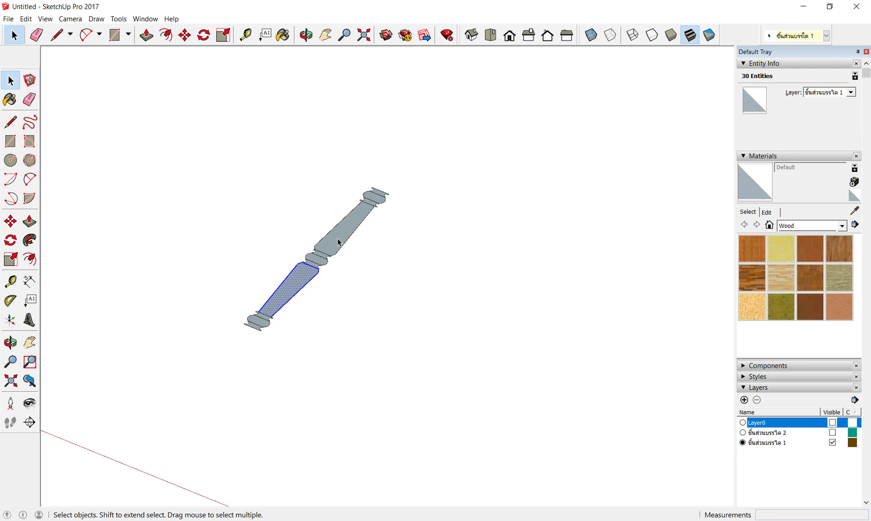
{"action": "left_click", "coordinate": [414, 263]}
{"action": "scroll", "coordinate": [366, 190], "scroll_direction": "up", "scroll_amount": 2}
{"action": "mouse_move", "coordinate": [385, 258]}
{"action": "middle_mouse_down"}
{"action": "mouse_move", "coordinate": [245, 360]}
{"action": "mouse_move", "coordinate": [250, 267]}
{"action": "middle_mouse_up"}
{"action": "mouse_move", "coordinate": [416, 317]}
{"action": "middle_mouse_down"}
{"action": "mouse_move", "coordinate": [270, 271]}
{"action": "mouse_move", "coordinate": [470, 246]}
{"action": "mouse_move", "coordinate": [391, 256]}
{"action": "mouse_move", "coordinate": [445, 276]}
{"action": "mouse_move", "coordinate": [340, 317]}
{"action": "mouse_move", "coordinate": [309, 279]}
{"action": "middle_mouse_up"}
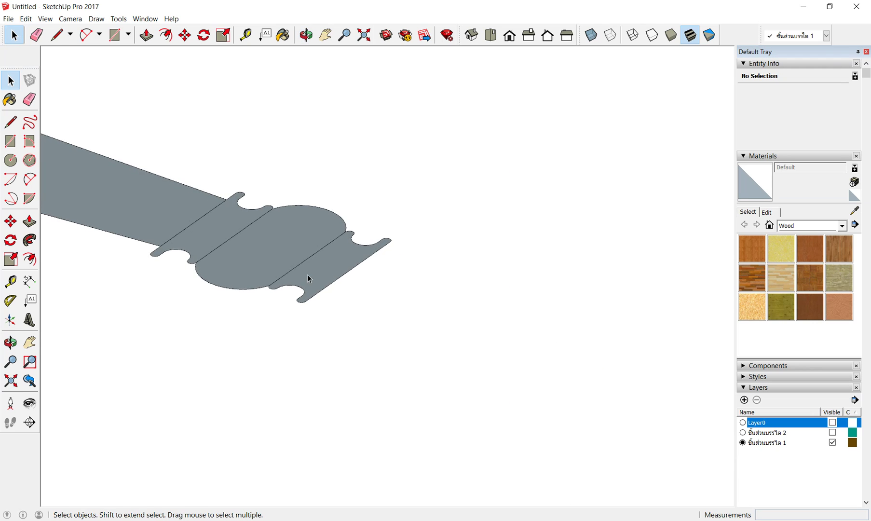
{"action": "scroll", "coordinate": [308, 275], "scroll_direction": "down", "scroll_amount": 2}
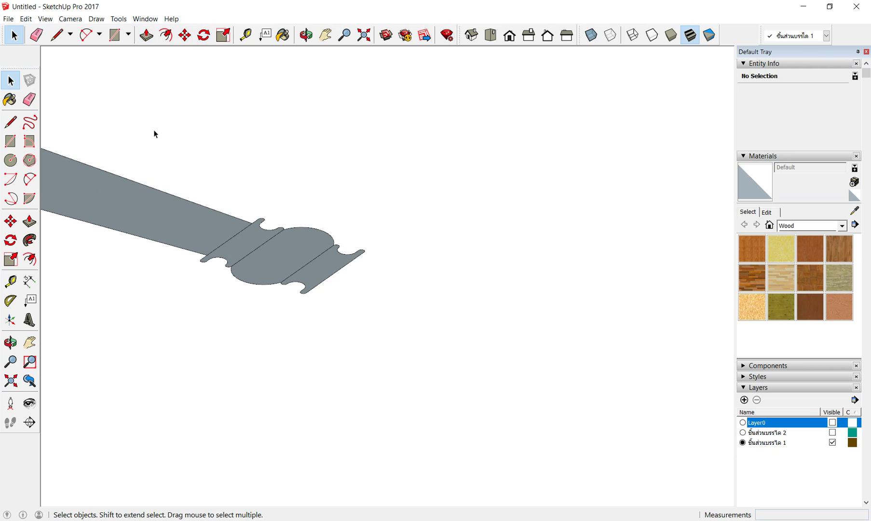
{"action": "left_click", "coordinate": [128, 37]}
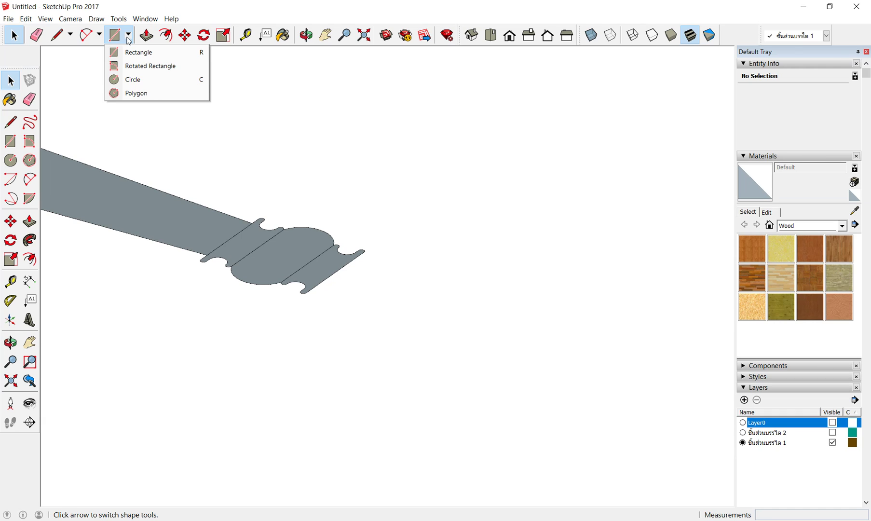
Step: Draw an upright circle centered at the profile's end, then return to Top view
{"action": "left_click", "coordinate": [137, 82]}
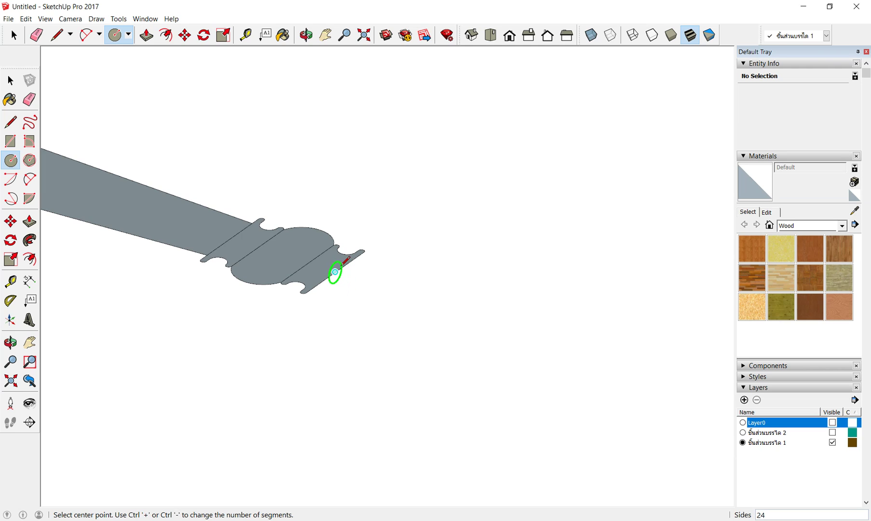
{"action": "left_click", "coordinate": [335, 271]}
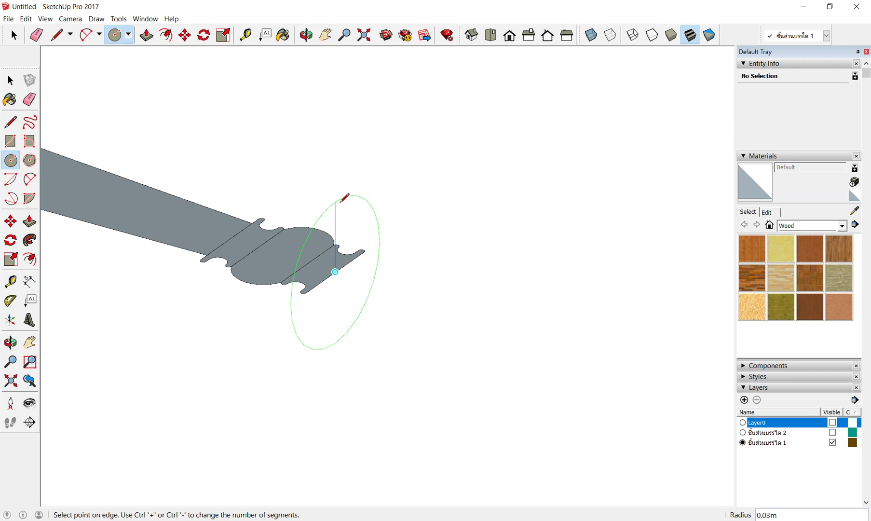
{"action": "left_click", "coordinate": [355, 288]}
{"action": "mouse_move", "coordinate": [355, 288]}
{"action": "middle_mouse_down"}
{"action": "mouse_move", "coordinate": [459, 247]}
{"action": "mouse_move", "coordinate": [329, 225]}
{"action": "mouse_move", "coordinate": [328, 202]}
{"action": "middle_mouse_up"}
{"action": "scroll", "coordinate": [324, 206], "scroll_direction": "up", "scroll_amount": 2}
{"action": "scroll", "coordinate": [326, 207], "scroll_direction": "up", "scroll_amount": 2}
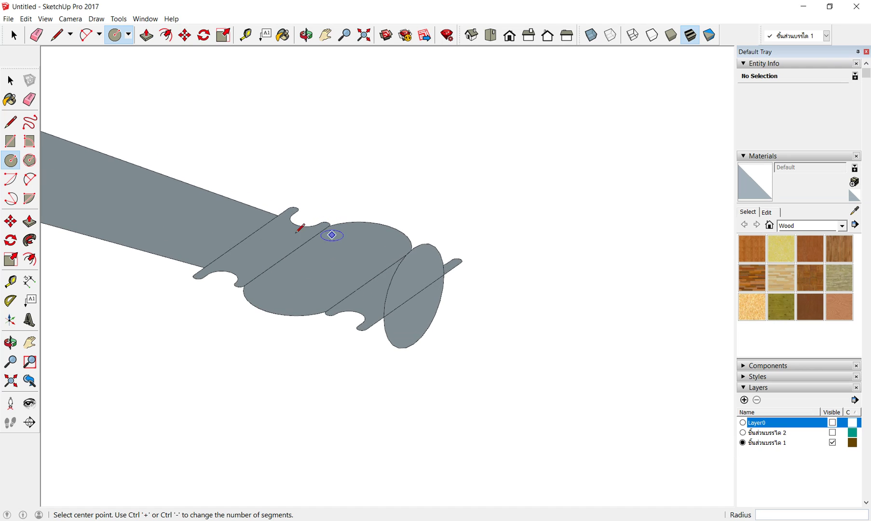
{"action": "scroll", "coordinate": [475, 229], "scroll_direction": "down", "scroll_amount": 2}
{"action": "scroll", "coordinate": [477, 230], "scroll_direction": "down", "scroll_amount": 2}
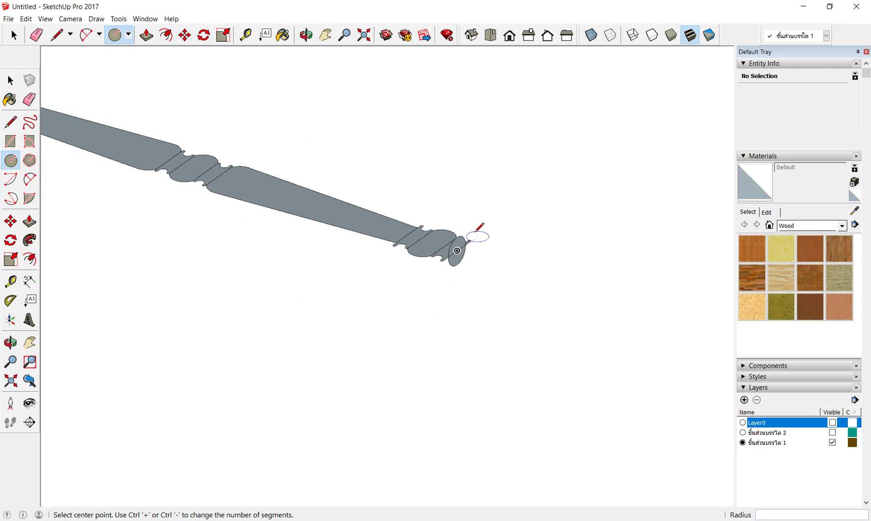
{"action": "left_click", "coordinate": [491, 36]}
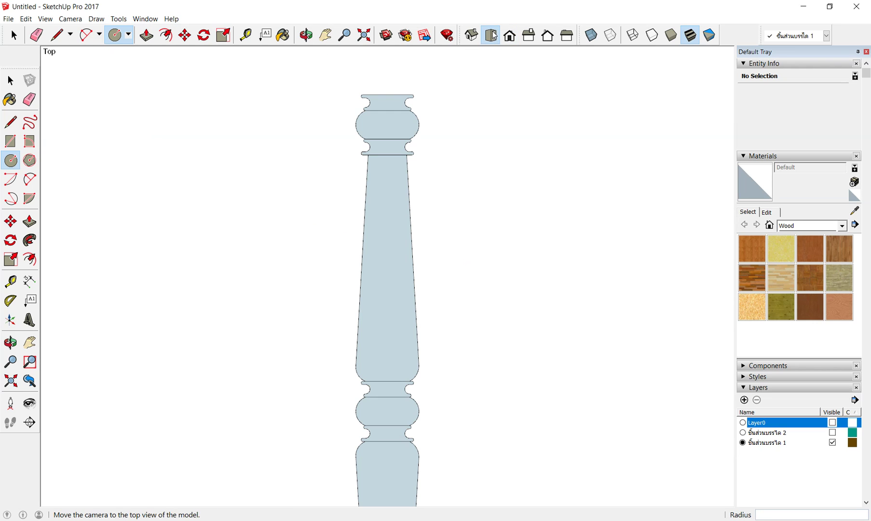
Step: Erase the seam edges inside the profile, below the middle bulb, and between the lower notches
{"action": "left_click", "coordinate": [42, 38]}
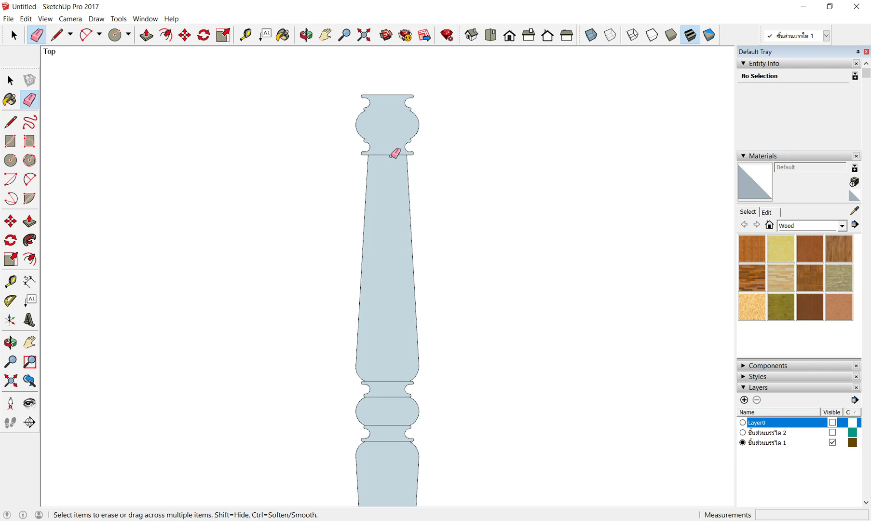
{"action": "scroll", "coordinate": [392, 150], "scroll_direction": "up", "scroll_amount": 3}
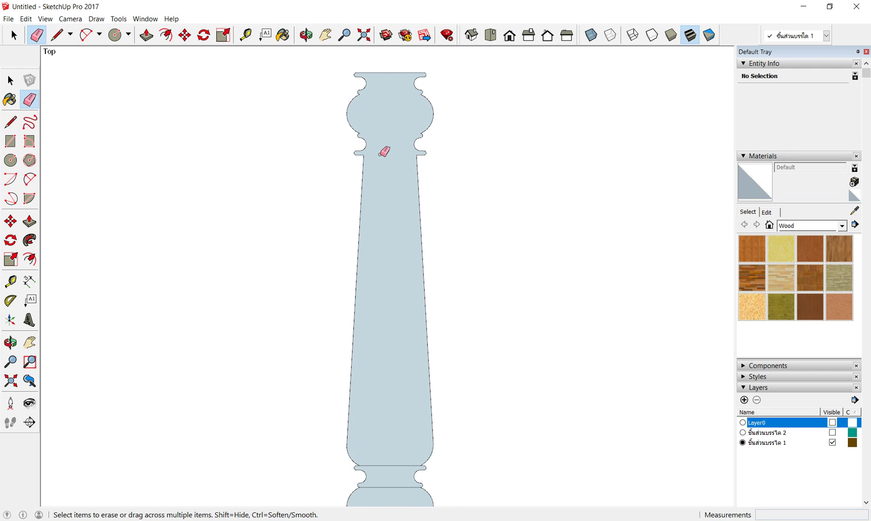
{"action": "scroll", "coordinate": [412, 119], "scroll_direction": "down", "scroll_amount": 1}
{"action": "scroll", "coordinate": [424, 261], "scroll_direction": "down", "scroll_amount": 2}
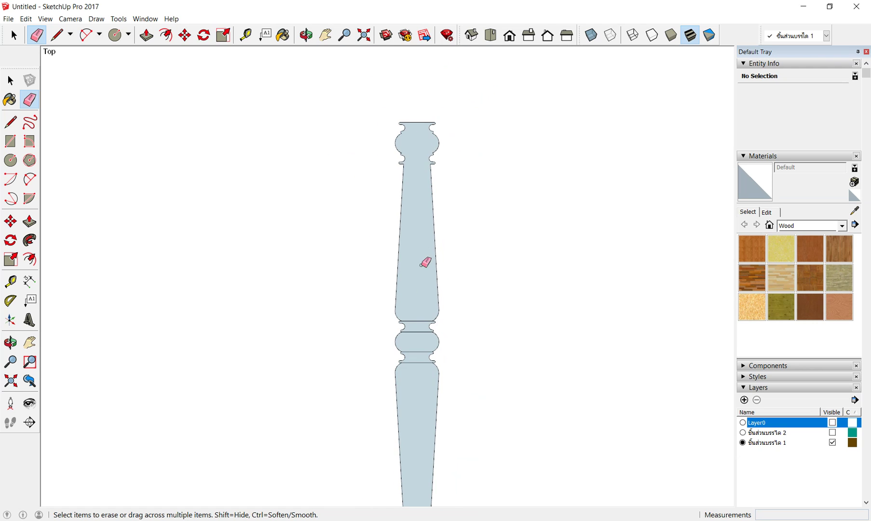
{"action": "scroll", "coordinate": [414, 335], "scroll_direction": "up", "scroll_amount": 1}
{"action": "scroll", "coordinate": [423, 335], "scroll_direction": "up", "scroll_amount": 3}
{"action": "scroll", "coordinate": [424, 335], "scroll_direction": "up", "scroll_amount": 2}
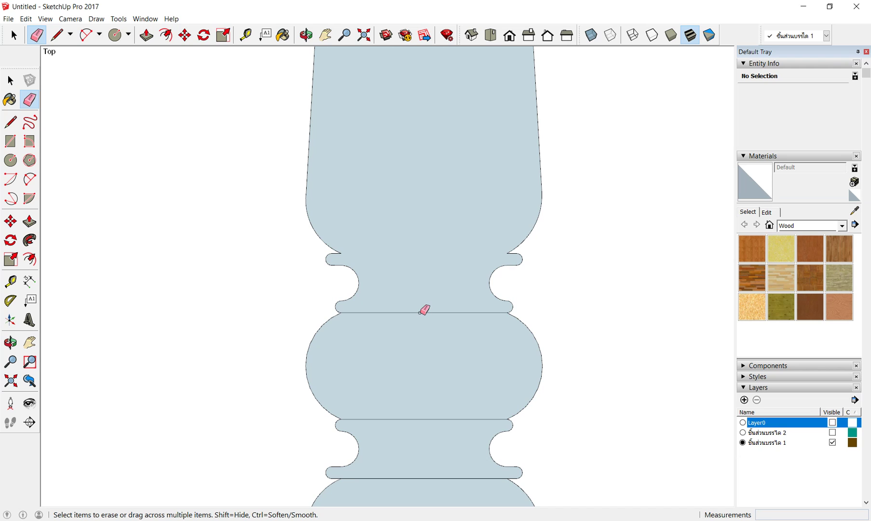
{"action": "left_click", "coordinate": [419, 313]}
{"action": "scroll", "coordinate": [436, 268], "scroll_direction": "down", "scroll_amount": 1}
{"action": "scroll", "coordinate": [449, 366], "scroll_direction": "up", "scroll_amount": 2}
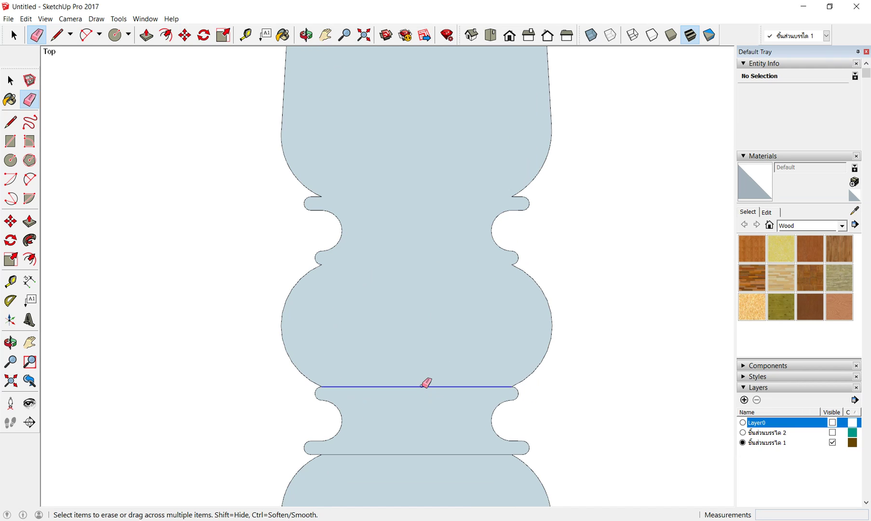
{"action": "left_click", "coordinate": [423, 386]}
{"action": "scroll", "coordinate": [429, 372], "scroll_direction": "down", "scroll_amount": 1}
{"action": "scroll", "coordinate": [424, 385], "scroll_direction": "up", "scroll_amount": 1}
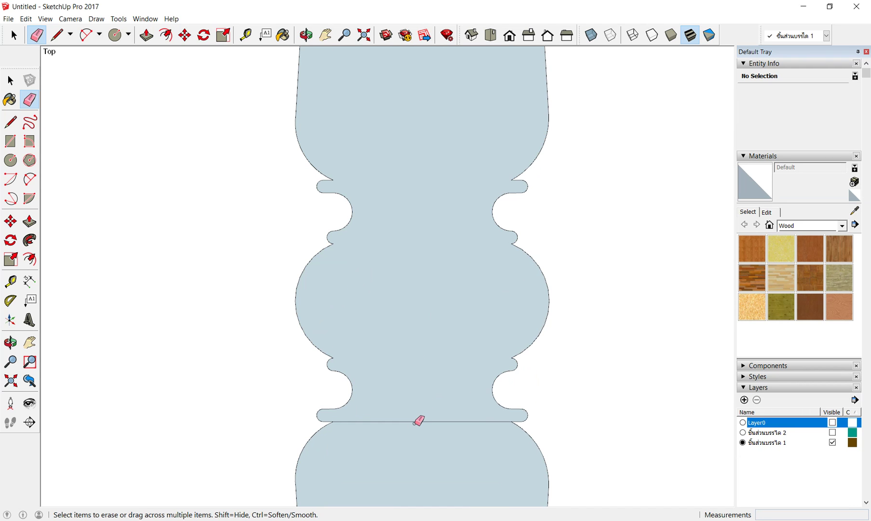
{"action": "left_click", "coordinate": [415, 421]}
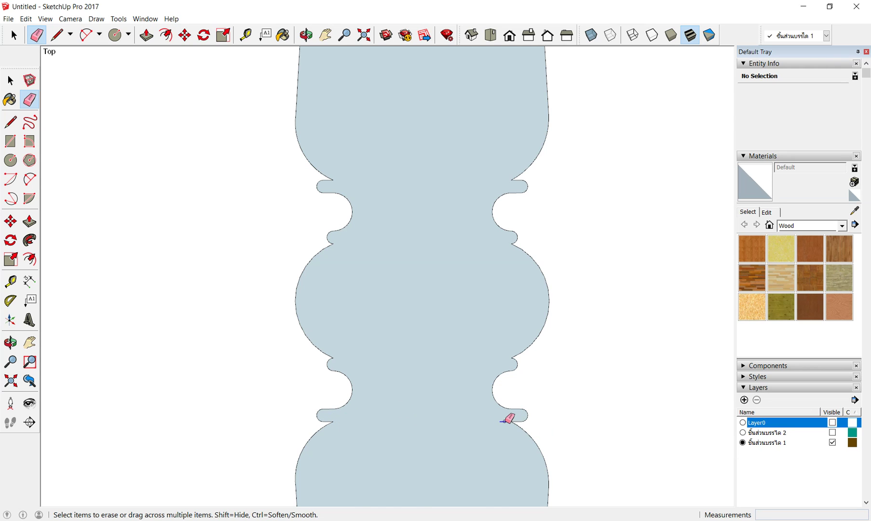
Step: Erase the horizontal line across the baluster base
{"action": "scroll", "coordinate": [459, 235], "scroll_direction": "down", "scroll_amount": 2}
{"action": "scroll", "coordinate": [455, 244], "scroll_direction": "down", "scroll_amount": 3}
{"action": "scroll", "coordinate": [453, 260], "scroll_direction": "down", "scroll_amount": 3}
{"action": "scroll", "coordinate": [456, 380], "scroll_direction": "up", "scroll_amount": 1}
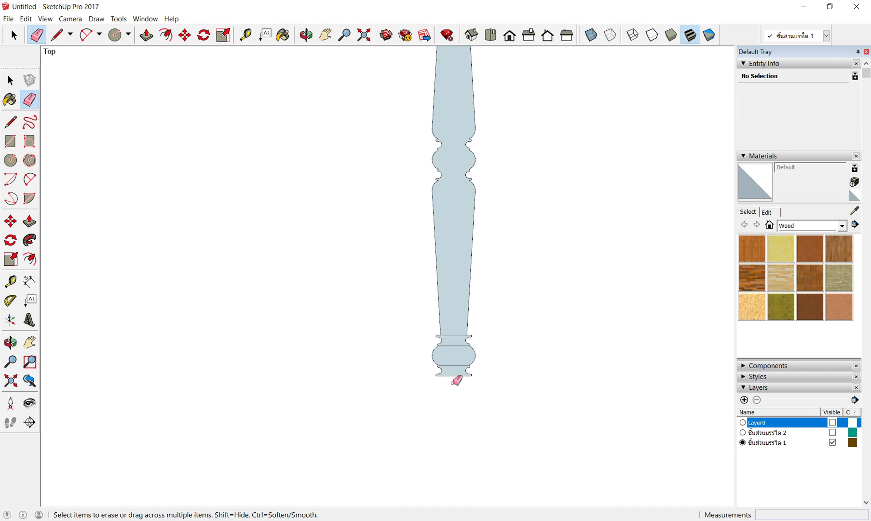
{"action": "scroll", "coordinate": [457, 381], "scroll_direction": "up", "scroll_amount": 3}
{"action": "scroll", "coordinate": [460, 344], "scroll_direction": "up", "scroll_amount": 2}
{"action": "scroll", "coordinate": [472, 362], "scroll_direction": "up", "scroll_amount": 2}
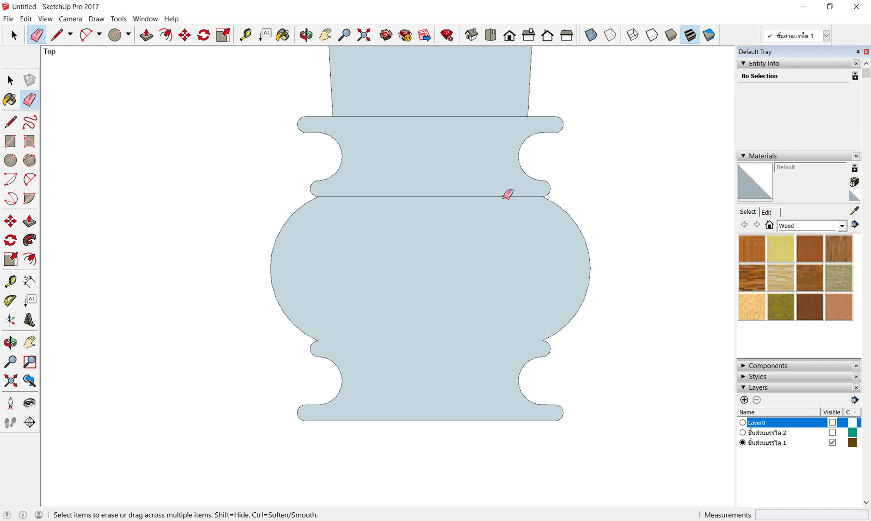
{"action": "left_click", "coordinate": [504, 196]}
{"action": "scroll", "coordinate": [402, 141], "scroll_direction": "down", "scroll_amount": 2}
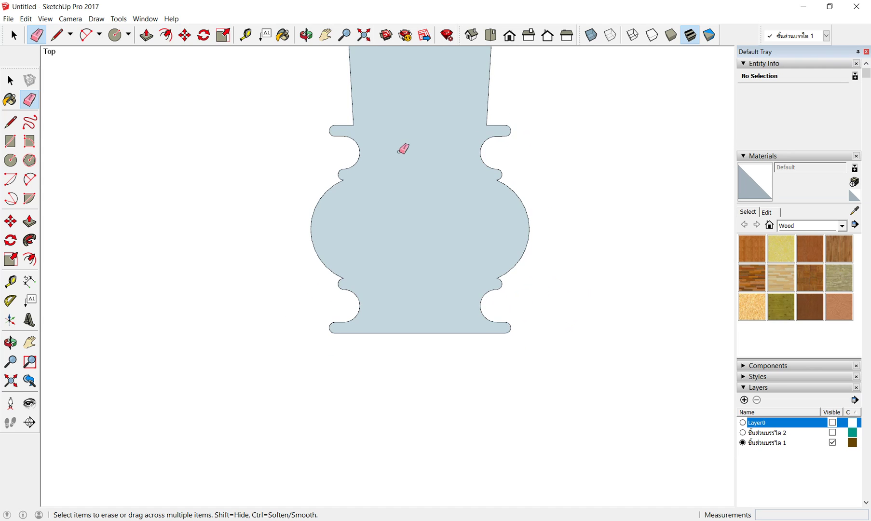
{"action": "scroll", "coordinate": [420, 229], "scroll_direction": "down", "scroll_amount": 1}
{"action": "scroll", "coordinate": [416, 235], "scroll_direction": "down", "scroll_amount": 2}
{"action": "scroll", "coordinate": [418, 238], "scroll_direction": "down", "scroll_amount": 2}
{"action": "scroll", "coordinate": [418, 238], "scroll_direction": "down", "scroll_amount": 2}
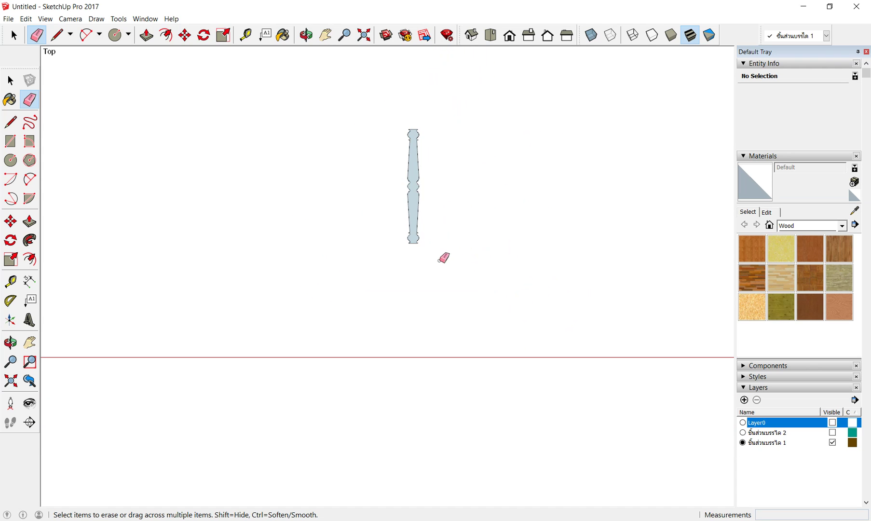
Step: Orbit to a diagonal 3D view of the flat baluster profile
{"action": "middle_click_drag", "start_coordinate": [444, 257], "coordinate": [117, 161]}
{"action": "scroll", "coordinate": [529, 210], "scroll_direction": "up", "scroll_amount": 2}
{"action": "scroll", "coordinate": [466, 268], "scroll_direction": "up", "scroll_amount": 2}
{"action": "mouse_move", "coordinate": [463, 270]}
{"action": "middle_mouse_down"}
{"action": "mouse_move", "coordinate": [334, 243]}
{"action": "mouse_move", "coordinate": [438, 295]}
{"action": "mouse_move", "coordinate": [227, 232]}
{"action": "mouse_move", "coordinate": [574, 309]}
{"action": "middle_mouse_up"}
{"action": "scroll", "coordinate": [474, 278], "scroll_direction": "down", "scroll_amount": 1}
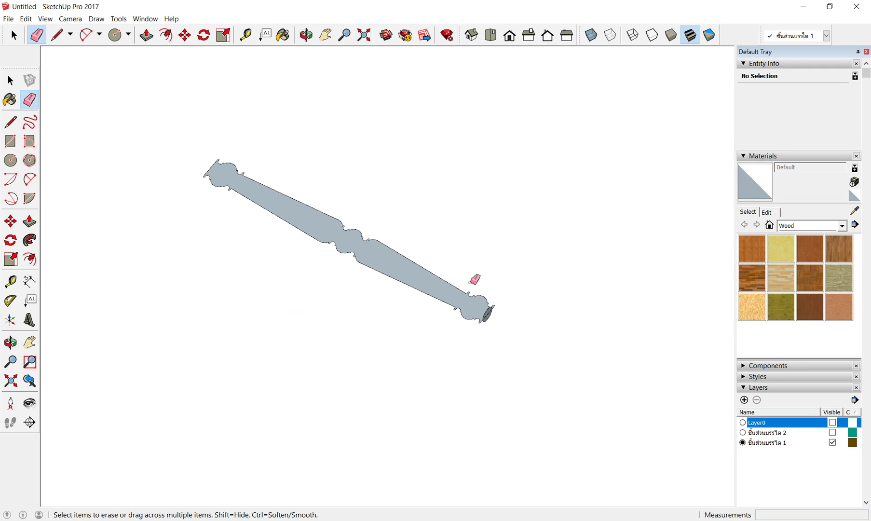
Step: Start a Follow Me sweep of the baluster profile face around the end circle
{"action": "left_click", "coordinate": [30, 240]}
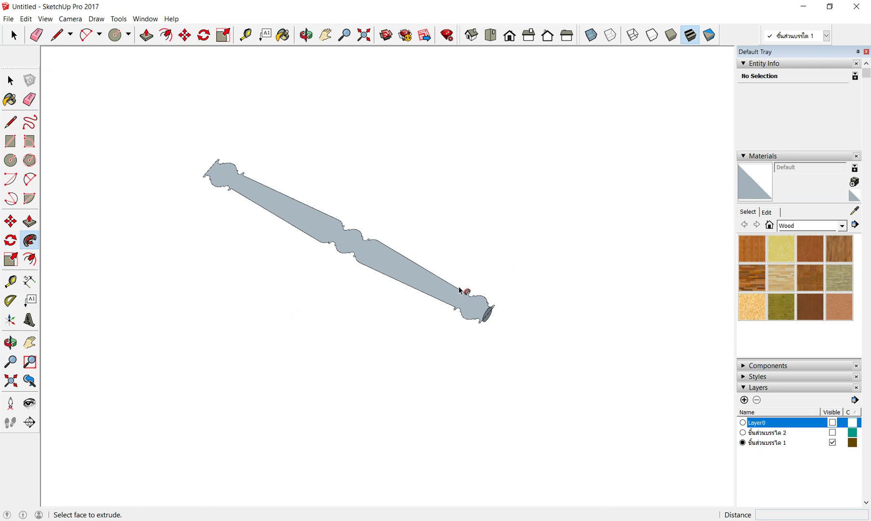
{"action": "scroll", "coordinate": [465, 294], "scroll_direction": "up", "scroll_amount": 3}
{"action": "left_click", "coordinate": [482, 334]}
{"action": "mouse_move", "coordinate": [482, 334]}
{"action": "middle_mouse_down"}
{"action": "mouse_move", "coordinate": [456, 209]}
{"action": "mouse_move", "coordinate": [477, 292]}
{"action": "middle_mouse_up"}
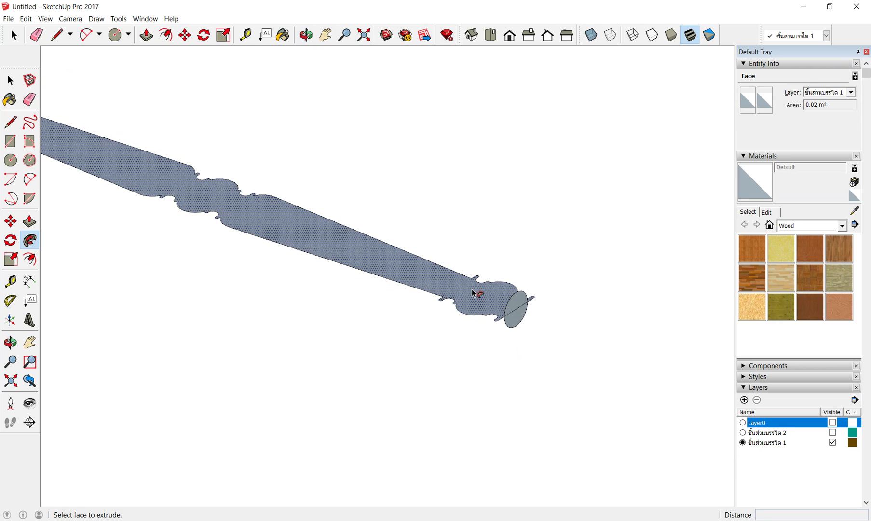
{"action": "left_click", "coordinate": [479, 293]}
{"action": "left_click_drag", "start_coordinate": [512, 295], "coordinate": [523, 323]}
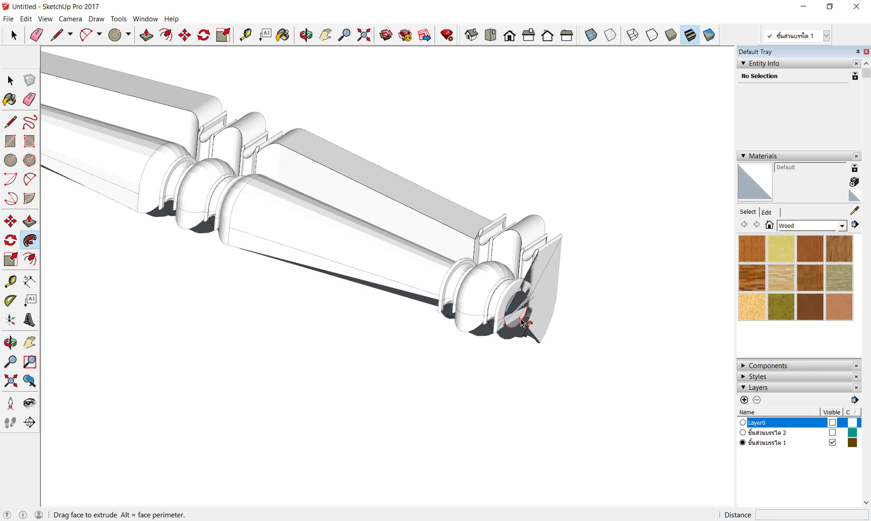
Step: Extend the sweep further around the circle, then cancel the unfinished sweep
{"action": "scroll", "coordinate": [522, 318], "scroll_direction": "up", "scroll_amount": 1}
{"action": "scroll", "coordinate": [523, 311], "scroll_direction": "up", "scroll_amount": 1}
{"action": "scroll", "coordinate": [526, 301], "scroll_direction": "up", "scroll_amount": 2}
{"action": "mouse_move", "coordinate": [527, 295]}
{"action": "left_mouse_down"}
{"action": "mouse_move", "coordinate": [493, 319]}
{"action": "mouse_move", "coordinate": [494, 329]}
{"action": "mouse_move", "coordinate": [490, 319]}
{"action": "left_mouse_up"}
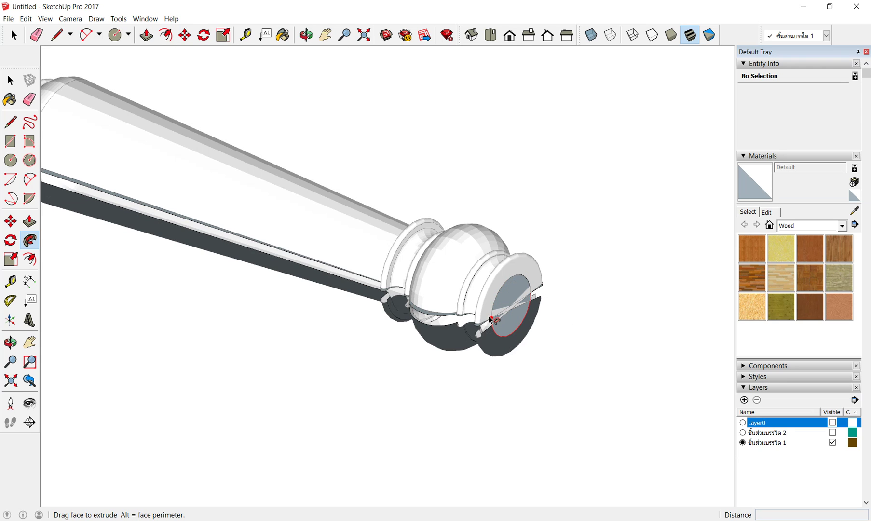
{"action": "scroll", "coordinate": [492, 321], "scroll_direction": "up", "scroll_amount": 1}
{"action": "scroll", "coordinate": [493, 321], "scroll_direction": "up", "scroll_amount": 2}
{"action": "scroll", "coordinate": [494, 323], "scroll_direction": "up", "scroll_amount": 2}
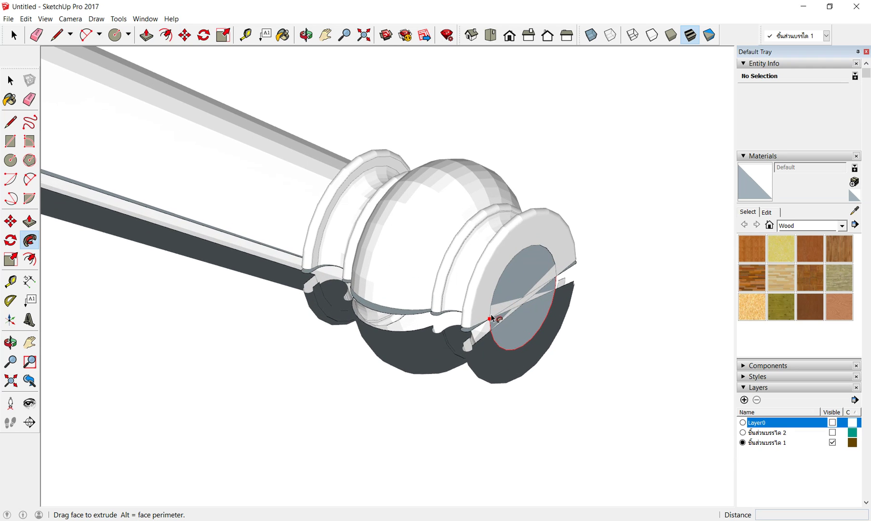
{"action": "scroll", "coordinate": [495, 326], "scroll_direction": "up", "scroll_amount": 2}
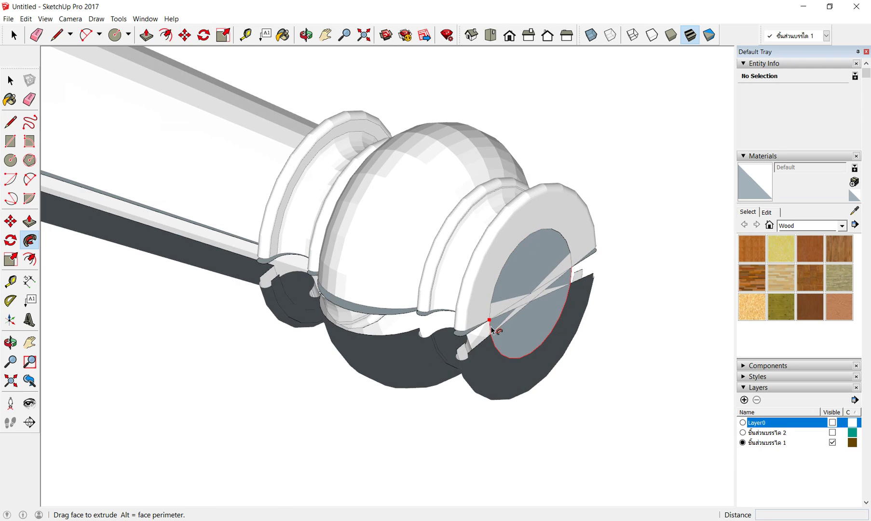
{"action": "mouse_move", "coordinate": [487, 323]}
{"action": "left_mouse_down"}
{"action": "mouse_move", "coordinate": [492, 332]}
{"action": "mouse_move", "coordinate": [496, 315]}
{"action": "mouse_move", "coordinate": [574, 269]}
{"action": "mouse_move", "coordinate": [496, 292]}
{"action": "mouse_move", "coordinate": [495, 324]}
{"action": "left_mouse_up"}
{"action": "key", "text": "Escape"}
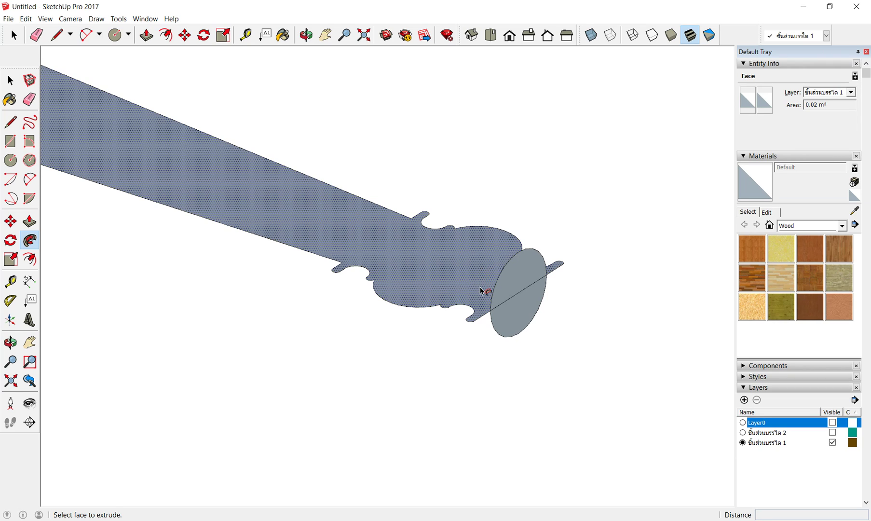
Step: Retry sweeping the profile down the circular edge, then cancel back to the flat profile
{"action": "mouse_move", "coordinate": [482, 290]}
{"action": "left_mouse_down"}
{"action": "mouse_move", "coordinate": [492, 292]}
{"action": "mouse_move", "coordinate": [491, 313]}
{"action": "mouse_move", "coordinate": [515, 259]}
{"action": "mouse_move", "coordinate": [531, 249]}
{"action": "mouse_move", "coordinate": [550, 278]}
{"action": "mouse_move", "coordinate": [542, 312]}
{"action": "mouse_move", "coordinate": [547, 278]}
{"action": "mouse_move", "coordinate": [524, 252]}
{"action": "mouse_move", "coordinate": [509, 259]}
{"action": "mouse_move", "coordinate": [502, 312]}
{"action": "mouse_move", "coordinate": [490, 313]}
{"action": "left_mouse_up"}
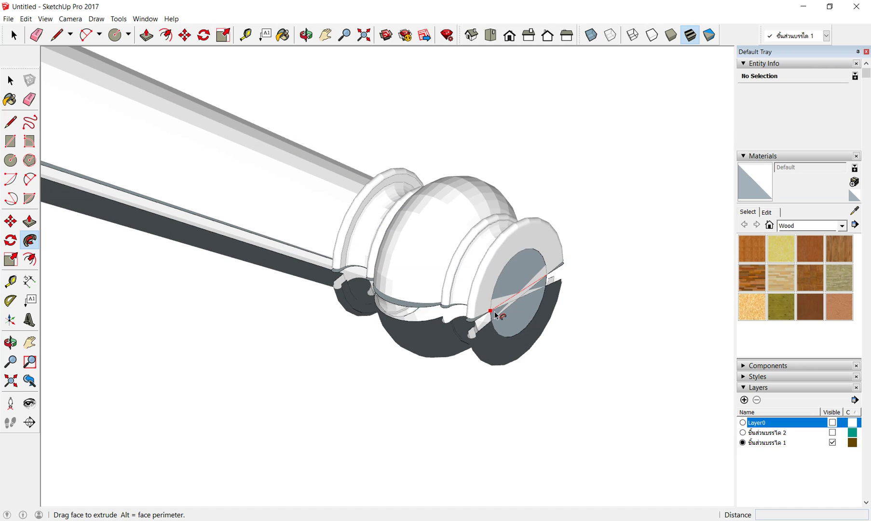
{"action": "scroll", "coordinate": [496, 311], "scroll_direction": "up", "scroll_amount": 1}
{"action": "scroll", "coordinate": [492, 311], "scroll_direction": "up", "scroll_amount": 1}
{"action": "scroll", "coordinate": [493, 289], "scroll_direction": "up", "scroll_amount": 1}
{"action": "scroll", "coordinate": [497, 274], "scroll_direction": "up", "scroll_amount": 1}
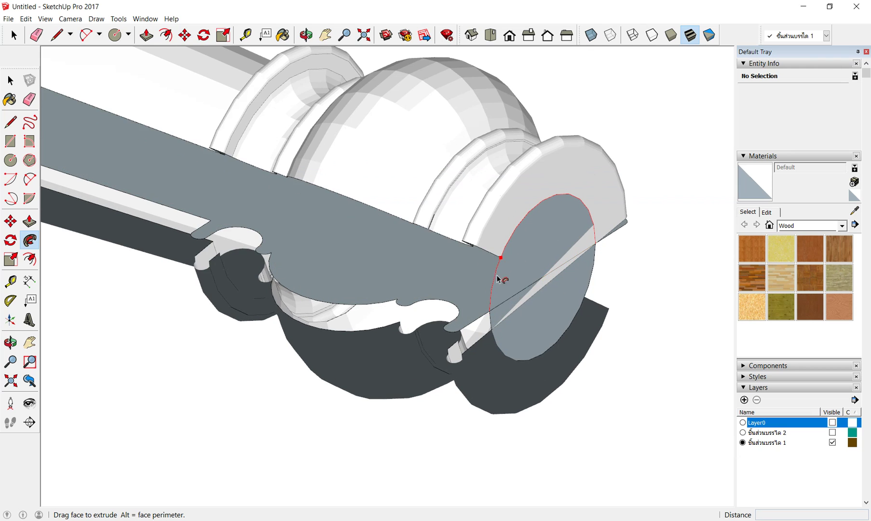
{"action": "left_click_drag", "start_coordinate": [499, 279], "coordinate": [490, 315]}
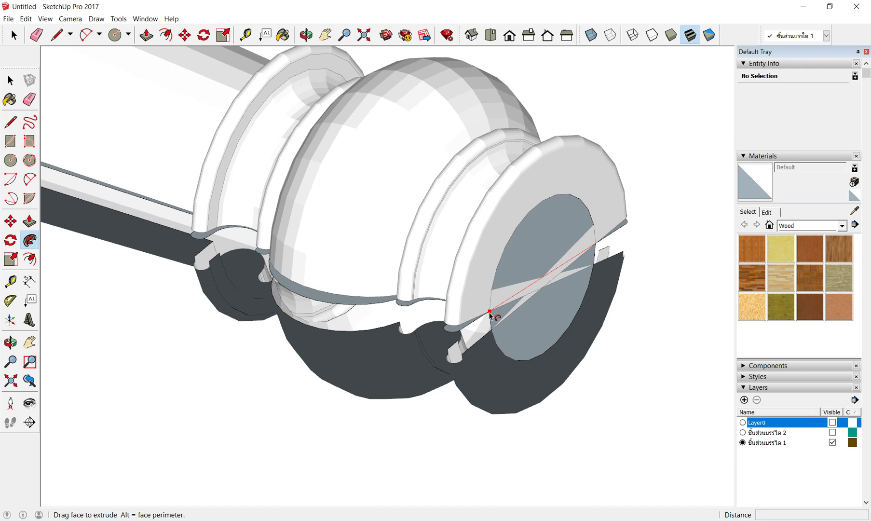
{"action": "middle_click_drag", "start_coordinate": [490, 315], "coordinate": [499, 223]}
{"action": "key", "text": "Escape"}
Step: Zoom out around the profile and circle and pick up the profile face
{"action": "scroll", "coordinate": [505, 231], "scroll_direction": "down", "scroll_amount": 3}
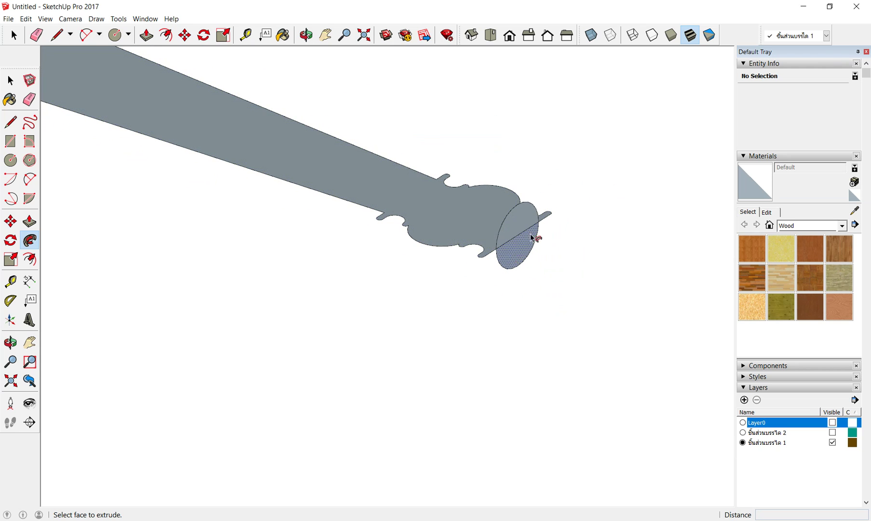
{"action": "mouse_move", "coordinate": [511, 287]}
{"action": "middle_mouse_down"}
{"action": "mouse_move", "coordinate": [607, 245]}
{"action": "mouse_move", "coordinate": [657, 194]}
{"action": "mouse_move", "coordinate": [455, 238]}
{"action": "mouse_move", "coordinate": [534, 276]}
{"action": "middle_mouse_up"}
{"action": "scroll", "coordinate": [534, 273], "scroll_direction": "down", "scroll_amount": 2}
{"action": "scroll", "coordinate": [535, 270], "scroll_direction": "down", "scroll_amount": 1}
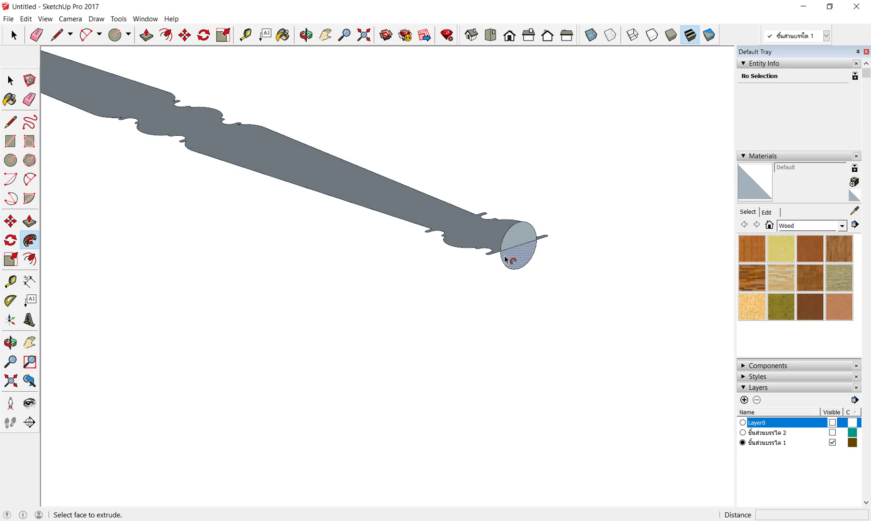
{"action": "left_click", "coordinate": [481, 239]}
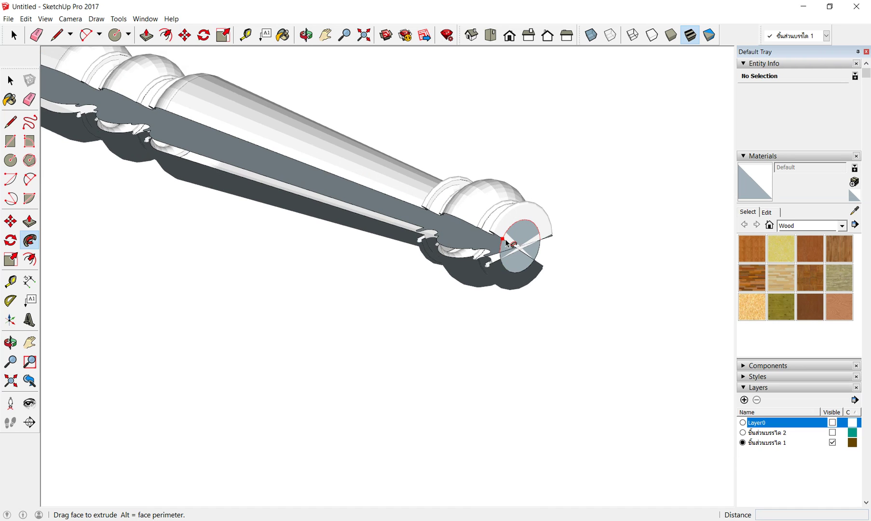
Step: Orbit around the end circle and select its lower half
{"action": "scroll", "coordinate": [505, 239], "scroll_direction": "up", "scroll_amount": 2}
{"action": "scroll", "coordinate": [505, 239], "scroll_direction": "up", "scroll_amount": 2}
{"action": "scroll", "coordinate": [497, 251], "scroll_direction": "up", "scroll_amount": 2}
{"action": "scroll", "coordinate": [491, 263], "scroll_direction": "up", "scroll_amount": 1}
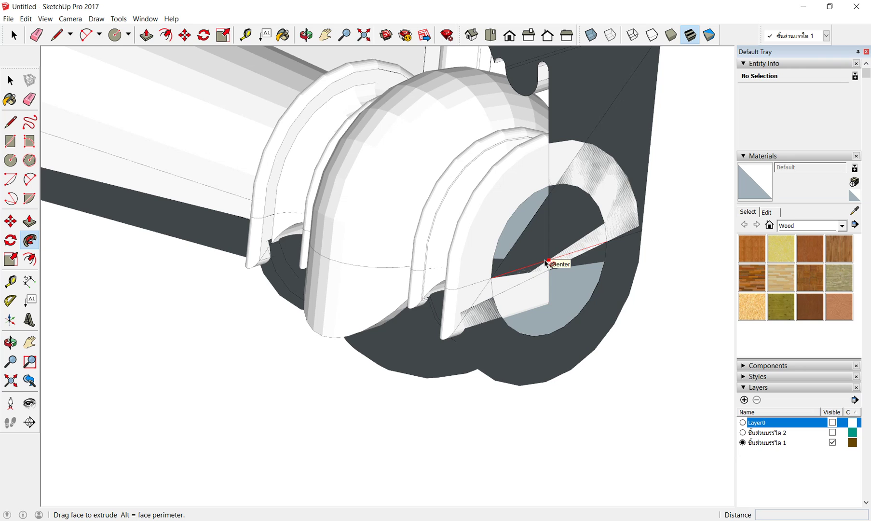
{"action": "mouse_move", "coordinate": [547, 263]}
{"action": "middle_mouse_down"}
{"action": "mouse_move", "coordinate": [412, 262]}
{"action": "mouse_move", "coordinate": [375, 211]}
{"action": "mouse_move", "coordinate": [372, 165]}
{"action": "middle_mouse_up"}
{"action": "mouse_move", "coordinate": [447, 218]}
{"action": "middle_mouse_down"}
{"action": "mouse_move", "coordinate": [451, 171]}
{"action": "mouse_move", "coordinate": [454, 239]}
{"action": "mouse_move", "coordinate": [533, 358]}
{"action": "mouse_move", "coordinate": [480, 255]}
{"action": "mouse_move", "coordinate": [519, 307]}
{"action": "mouse_move", "coordinate": [502, 303]}
{"action": "middle_mouse_up"}
{"action": "left_click", "coordinate": [455, 239]}
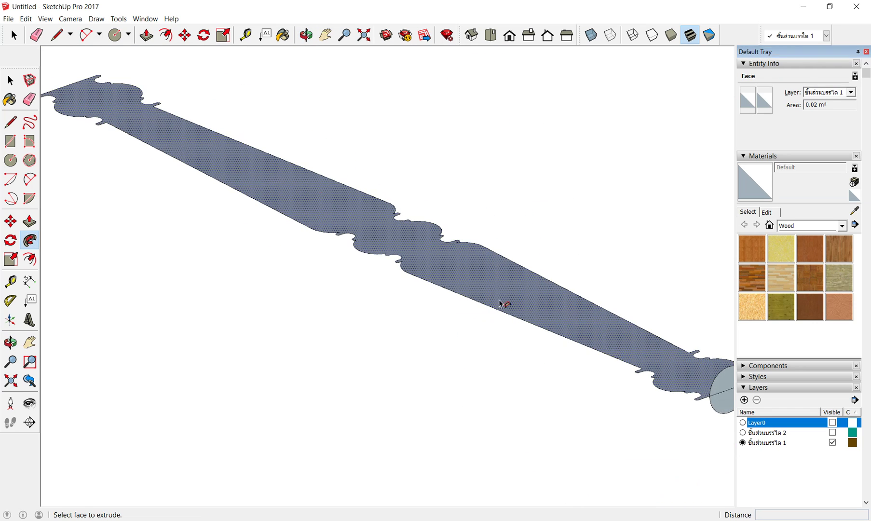
{"action": "scroll", "coordinate": [304, 182], "scroll_direction": "down", "scroll_amount": 3}
{"action": "scroll", "coordinate": [389, 228], "scroll_direction": "up", "scroll_amount": 3}
{"action": "scroll", "coordinate": [613, 317], "scroll_direction": "up", "scroll_amount": 3}
{"action": "mouse_move", "coordinate": [613, 317]}
{"action": "middle_mouse_down"}
{"action": "mouse_move", "coordinate": [509, 256]}
{"action": "mouse_move", "coordinate": [554, 311]}
{"action": "middle_mouse_up"}
{"action": "scroll", "coordinate": [593, 296], "scroll_direction": "up", "scroll_amount": 2}
{"action": "scroll", "coordinate": [593, 296], "scroll_direction": "up", "scroll_amount": 2}
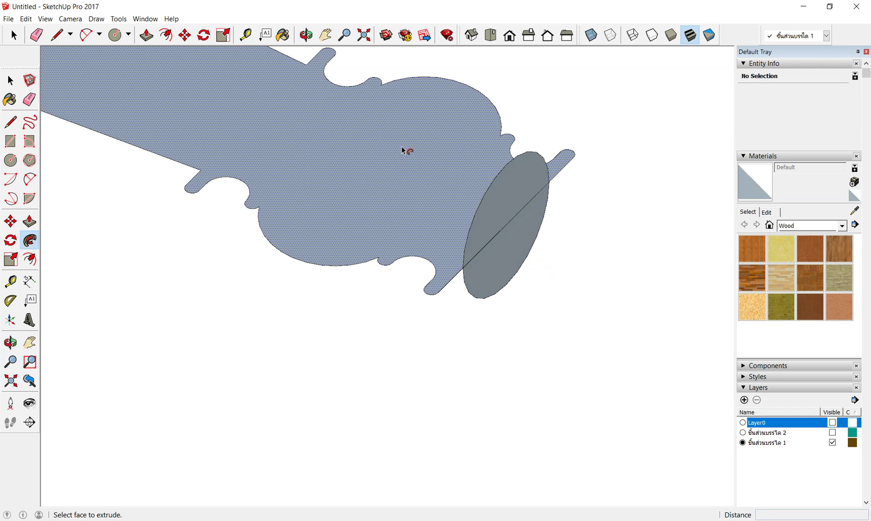
Step: Sweep the whole outline along the circle path again, then cancel to the flat profile
{"action": "left_click_drag", "start_coordinate": [448, 194], "coordinate": [477, 173]}
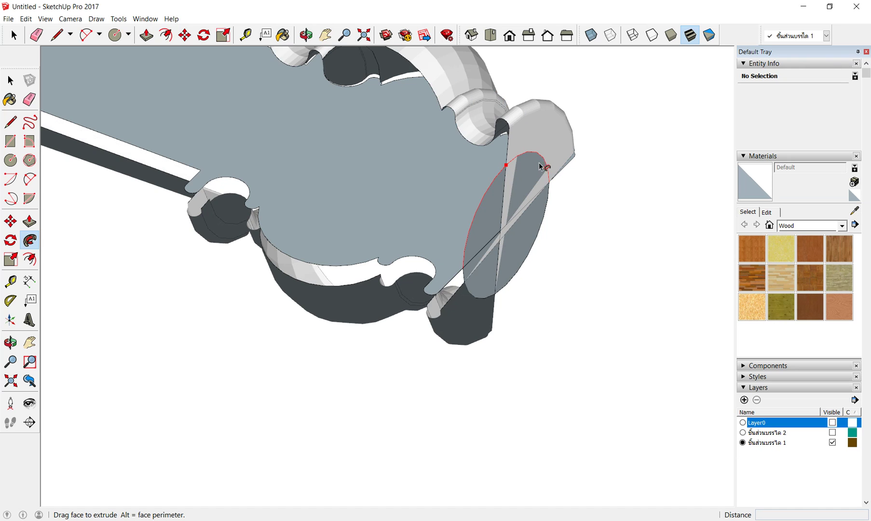
{"action": "mouse_move", "coordinate": [490, 172]}
{"action": "left_mouse_down"}
{"action": "mouse_move", "coordinate": [551, 185]}
{"action": "mouse_move", "coordinate": [529, 202]}
{"action": "mouse_move", "coordinate": [544, 160]}
{"action": "mouse_move", "coordinate": [538, 187]}
{"action": "left_mouse_up"}
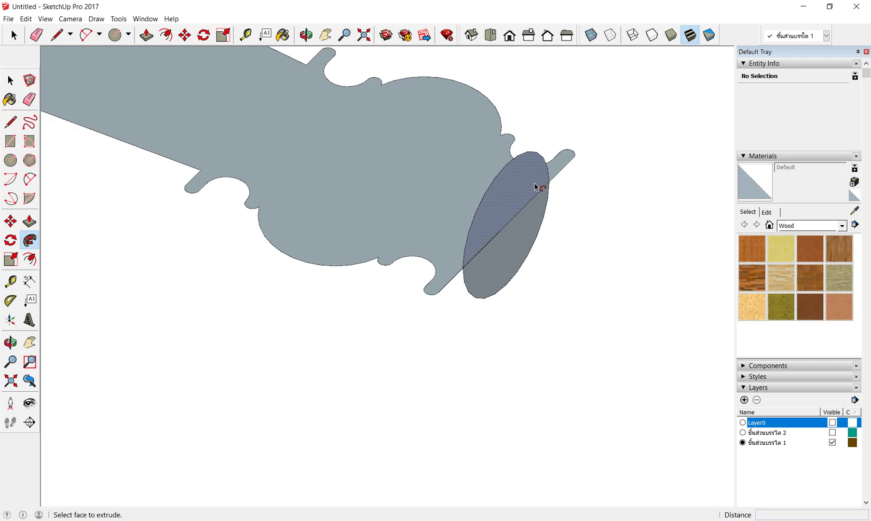
{"action": "mouse_move", "coordinate": [438, 180]}
{"action": "left_mouse_down"}
{"action": "mouse_move", "coordinate": [510, 226]}
{"action": "mouse_move", "coordinate": [550, 214]}
{"action": "mouse_move", "coordinate": [538, 278]}
{"action": "mouse_move", "coordinate": [437, 324]}
{"action": "left_mouse_up"}
{"action": "left_click_drag", "start_coordinate": [493, 129], "coordinate": [557, 120]}
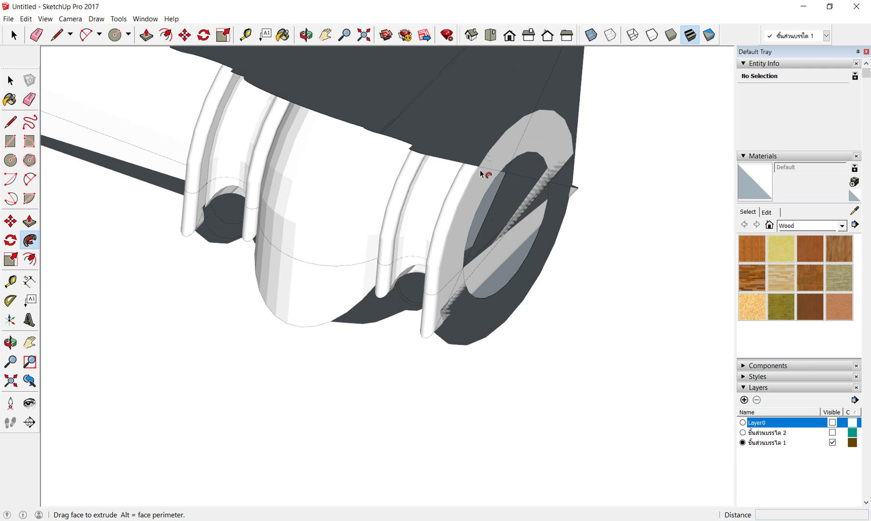
{"action": "key", "text": "Escape"}
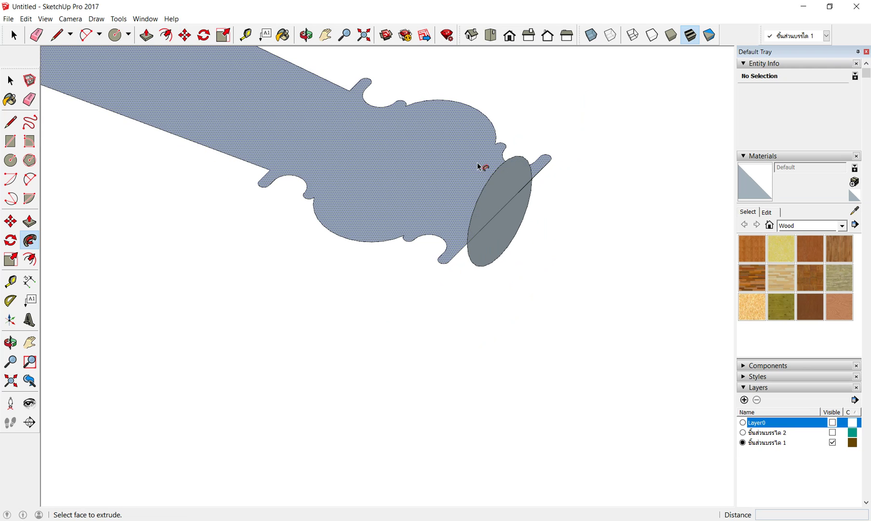
Step: Select the profile face and carry a new sweep around the circle path
{"action": "left_click", "coordinate": [478, 166]}
{"action": "left_click", "coordinate": [459, 190]}
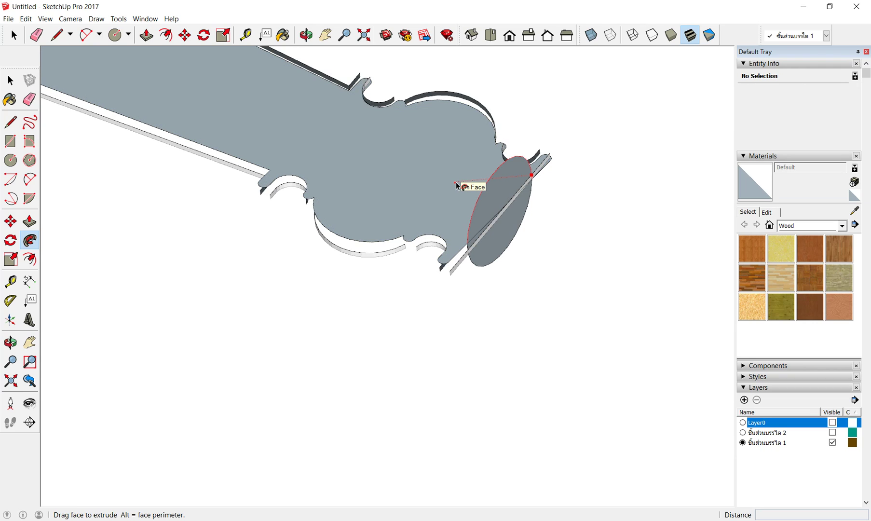
{"action": "mouse_move", "coordinate": [466, 180]}
{"action": "left_mouse_down"}
{"action": "mouse_move", "coordinate": [521, 159]}
{"action": "mouse_move", "coordinate": [489, 237]}
{"action": "mouse_move", "coordinate": [506, 255]}
{"action": "mouse_move", "coordinate": [534, 184]}
{"action": "mouse_move", "coordinate": [518, 165]}
{"action": "mouse_move", "coordinate": [491, 180]}
{"action": "mouse_move", "coordinate": [471, 248]}
{"action": "left_mouse_up"}
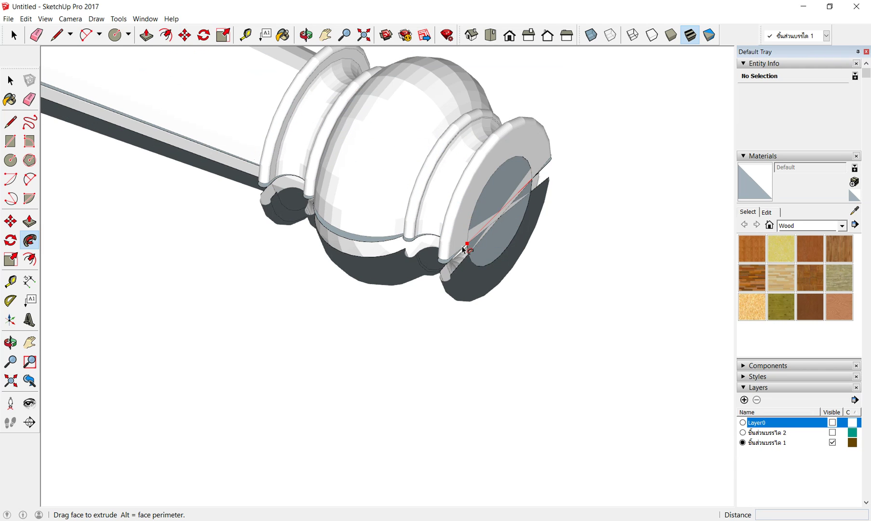
{"action": "scroll", "coordinate": [470, 247], "scroll_direction": "up", "scroll_amount": 1}
{"action": "scroll", "coordinate": [471, 247], "scroll_direction": "up", "scroll_amount": 1}
{"action": "scroll", "coordinate": [470, 247], "scroll_direction": "up", "scroll_amount": 1}
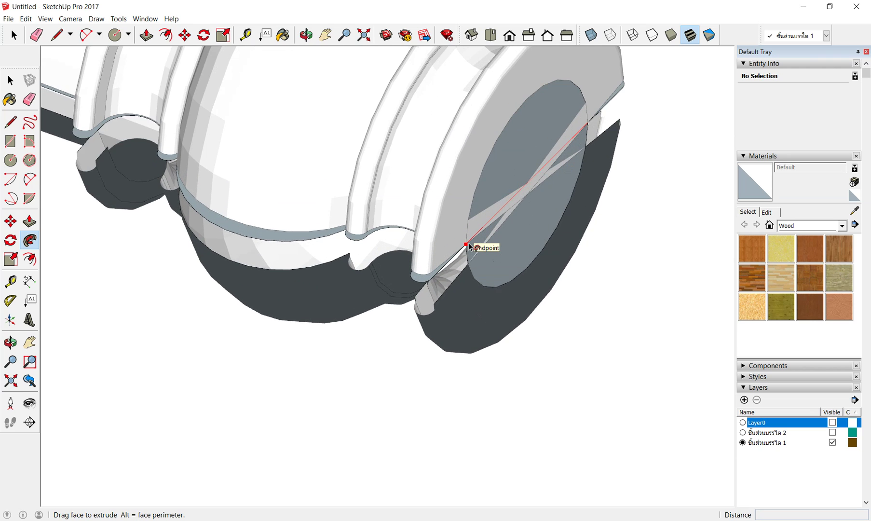
{"action": "scroll", "coordinate": [470, 249], "scroll_direction": "up", "scroll_amount": 2}
Step: Orbit and zoom out around the end circle to see the whole profile
{"action": "mouse_move", "coordinate": [470, 251]}
{"action": "middle_mouse_down"}
{"action": "mouse_move", "coordinate": [370, 140]}
{"action": "mouse_move", "coordinate": [402, 188]}
{"action": "middle_mouse_up"}
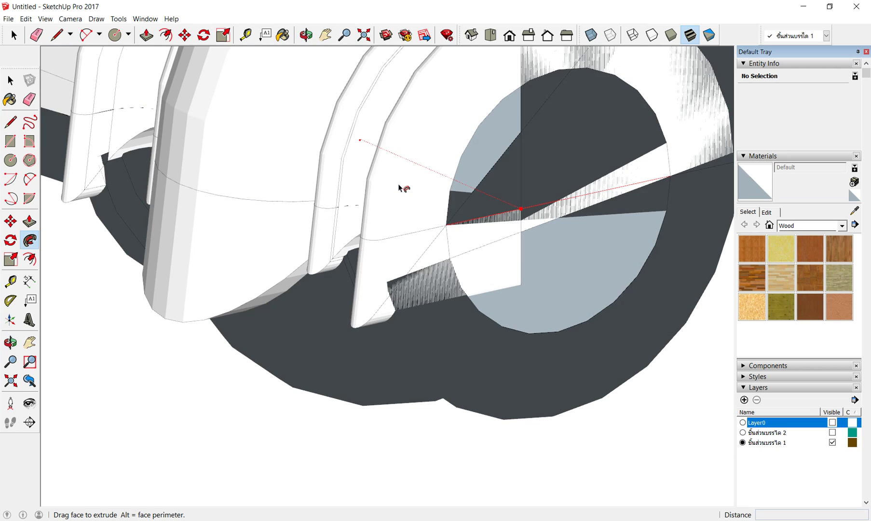
{"action": "scroll", "coordinate": [442, 223], "scroll_direction": "up", "scroll_amount": 3}
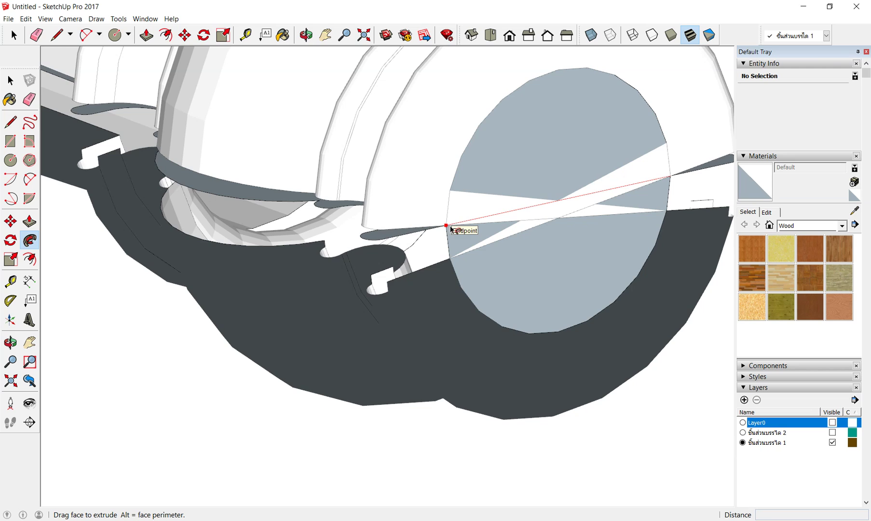
{"action": "scroll", "coordinate": [453, 228], "scroll_direction": "up", "scroll_amount": 1}
{"action": "scroll", "coordinate": [448, 226], "scroll_direction": "down", "scroll_amount": 1}
{"action": "scroll", "coordinate": [365, 235], "scroll_direction": "up", "scroll_amount": 3}
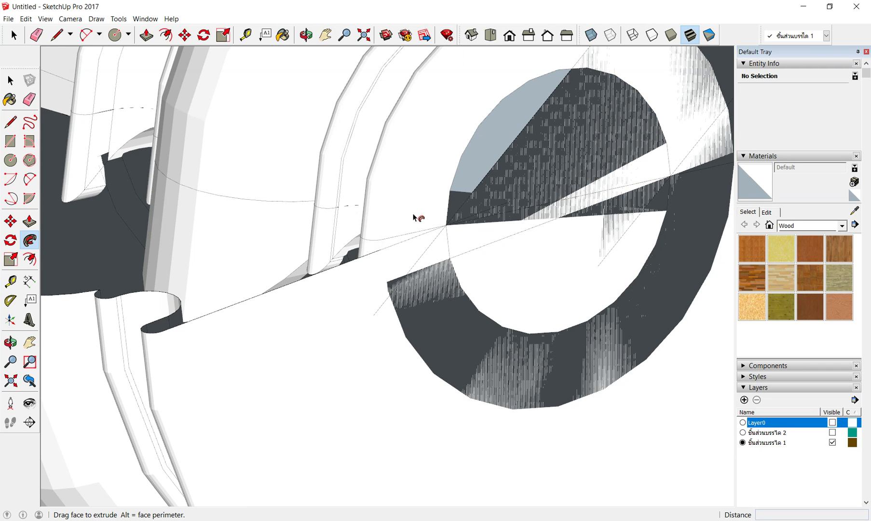
{"action": "scroll", "coordinate": [418, 206], "scroll_direction": "down", "scroll_amount": 1}
{"action": "scroll", "coordinate": [422, 217], "scroll_direction": "down", "scroll_amount": 1}
{"action": "scroll", "coordinate": [432, 223], "scroll_direction": "down", "scroll_amount": 1}
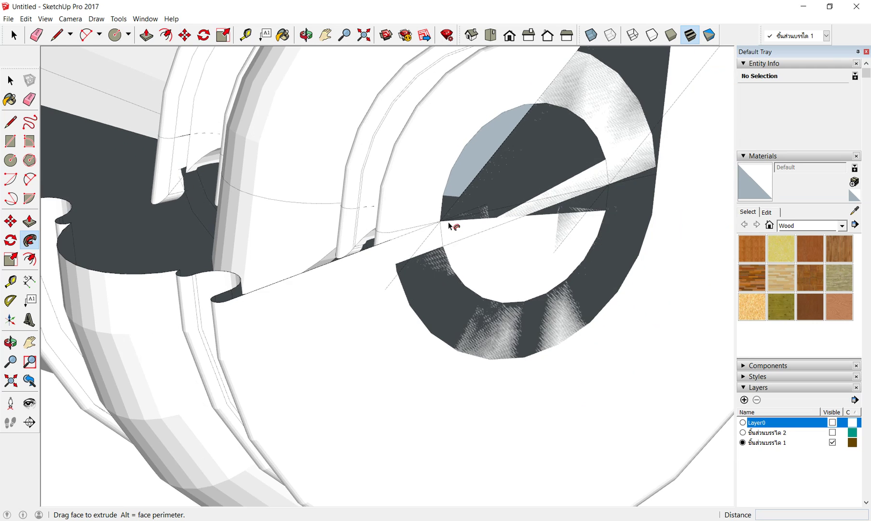
{"action": "scroll", "coordinate": [451, 226], "scroll_direction": "down", "scroll_amount": 1}
{"action": "scroll", "coordinate": [455, 228], "scroll_direction": "down", "scroll_amount": 1}
{"action": "scroll", "coordinate": [455, 227], "scroll_direction": "down", "scroll_amount": 1}
{"action": "scroll", "coordinate": [455, 228], "scroll_direction": "down", "scroll_amount": 1}
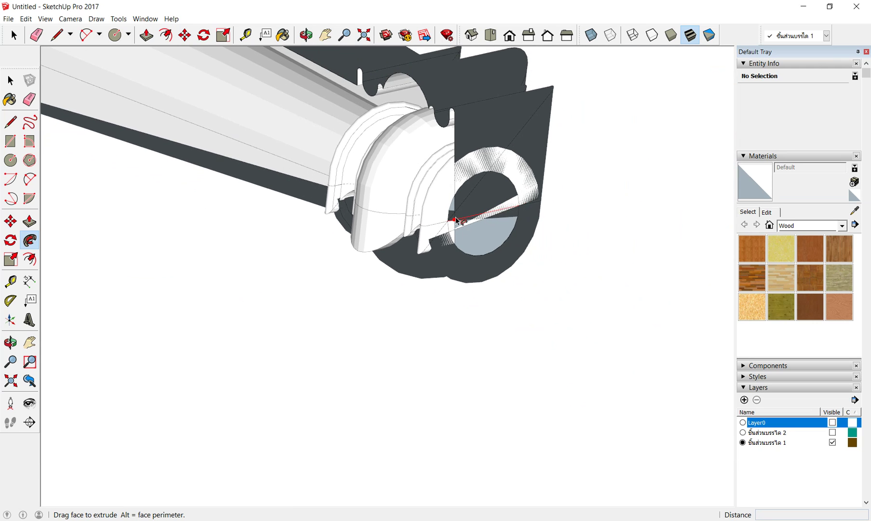
{"action": "scroll", "coordinate": [454, 227], "scroll_direction": "down", "scroll_amount": 1}
{"action": "scroll", "coordinate": [554, 233], "scroll_direction": "down", "scroll_amount": 1}
{"action": "scroll", "coordinate": [583, 202], "scroll_direction": "down", "scroll_amount": 1}
Step: Orbit to a side view tilted toward the profile's left end
{"action": "mouse_move", "coordinate": [583, 202]}
{"action": "middle_mouse_down"}
{"action": "mouse_move", "coordinate": [396, 212]}
{"action": "mouse_move", "coordinate": [650, 255]}
{"action": "mouse_move", "coordinate": [258, 178]}
{"action": "middle_mouse_up"}
{"action": "scroll", "coordinate": [214, 178], "scroll_direction": "up", "scroll_amount": 2}
{"action": "scroll", "coordinate": [230, 245], "scroll_direction": "up", "scroll_amount": 2}
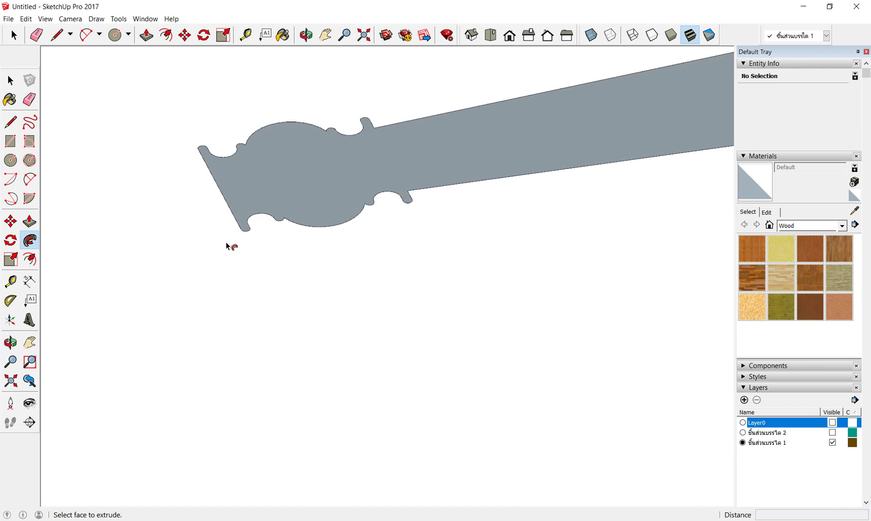
{"action": "scroll", "coordinate": [386, 191], "scroll_direction": "up", "scroll_amount": 2}
{"action": "mouse_move", "coordinate": [387, 190]}
{"action": "middle_mouse_down"}
{"action": "mouse_move", "coordinate": [391, 151]}
{"action": "mouse_move", "coordinate": [299, 181]}
{"action": "mouse_move", "coordinate": [317, 171]}
{"action": "mouse_move", "coordinate": [434, 286]}
{"action": "mouse_move", "coordinate": [566, 381]}
{"action": "mouse_move", "coordinate": [400, 315]}
{"action": "mouse_move", "coordinate": [346, 132]}
{"action": "mouse_move", "coordinate": [217, 176]}
{"action": "middle_mouse_up"}
Step: Draw a circle centred on the profile's left end point, standing across the profile
{"action": "key", "text": "c"}
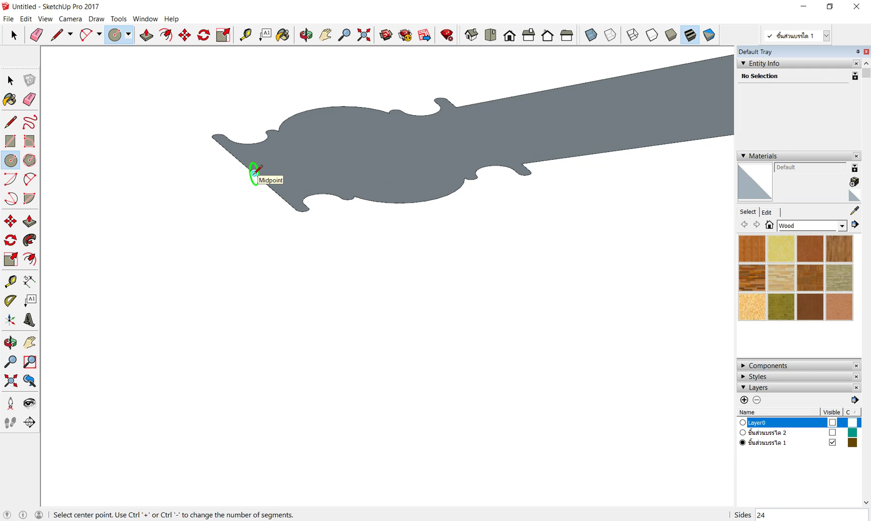
{"action": "left_click", "coordinate": [215, 180]}
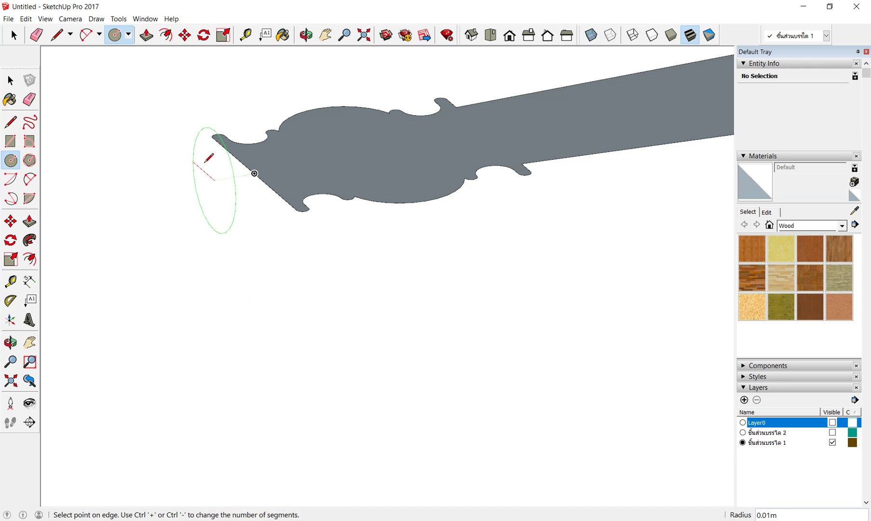
{"action": "left_click", "coordinate": [208, 161]}
{"action": "left_click", "coordinate": [204, 35]}
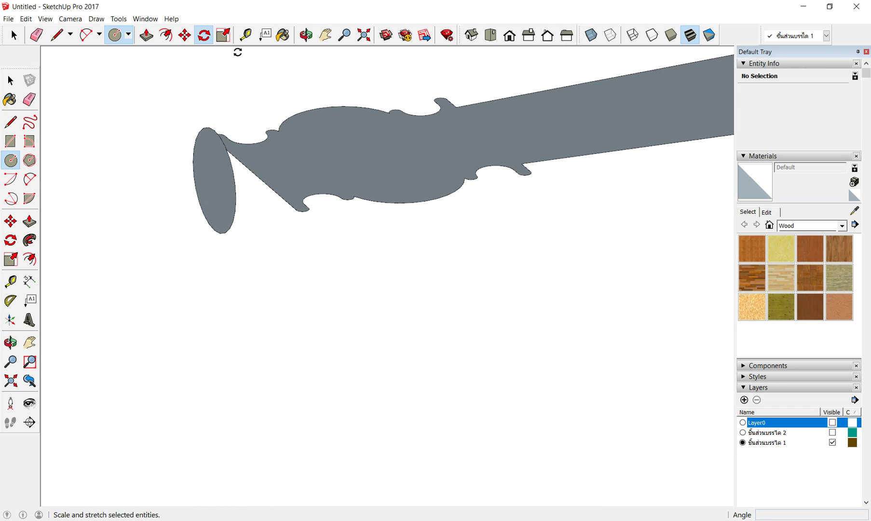
{"action": "left_click", "coordinate": [29, 240]}
{"action": "mouse_move", "coordinate": [291, 165]}
{"action": "left_mouse_down"}
{"action": "mouse_move", "coordinate": [233, 217]}
{"action": "mouse_move", "coordinate": [236, 193]}
{"action": "mouse_move", "coordinate": [228, 229]}
{"action": "mouse_move", "coordinate": [237, 213]}
{"action": "left_mouse_up"}
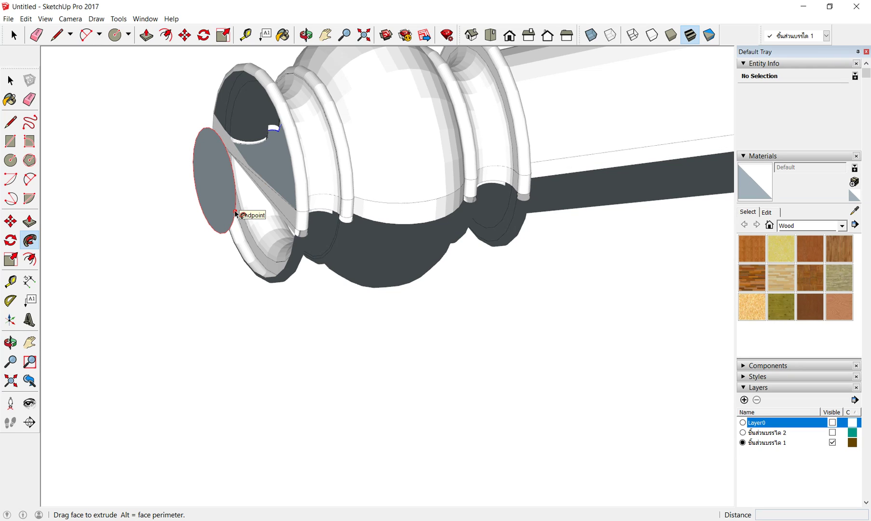
{"action": "mouse_move", "coordinate": [235, 217]}
{"action": "left_mouse_down"}
{"action": "mouse_move", "coordinate": [226, 230]}
{"action": "mouse_move", "coordinate": [210, 220]}
{"action": "mouse_move", "coordinate": [219, 167]}
{"action": "mouse_move", "coordinate": [251, 133]}
{"action": "left_mouse_up"}
{"action": "left_click_drag", "start_coordinate": [233, 182], "coordinate": [236, 214]}
{"action": "left_click_drag", "start_coordinate": [236, 220], "coordinate": [233, 224]}
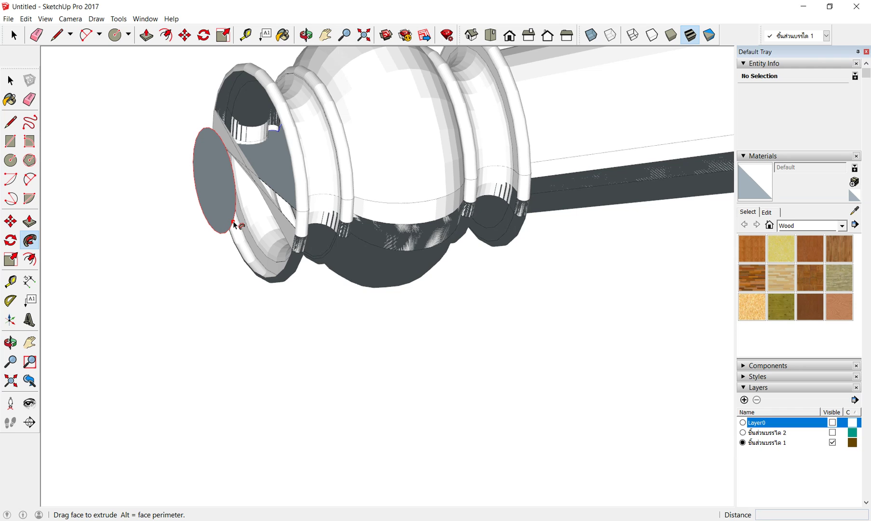
{"action": "scroll", "coordinate": [237, 226], "scroll_direction": "down", "scroll_amount": 3}
{"action": "scroll", "coordinate": [296, 198], "scroll_direction": "down", "scroll_amount": 2}
{"action": "scroll", "coordinate": [278, 271], "scroll_direction": "down", "scroll_amount": 2}
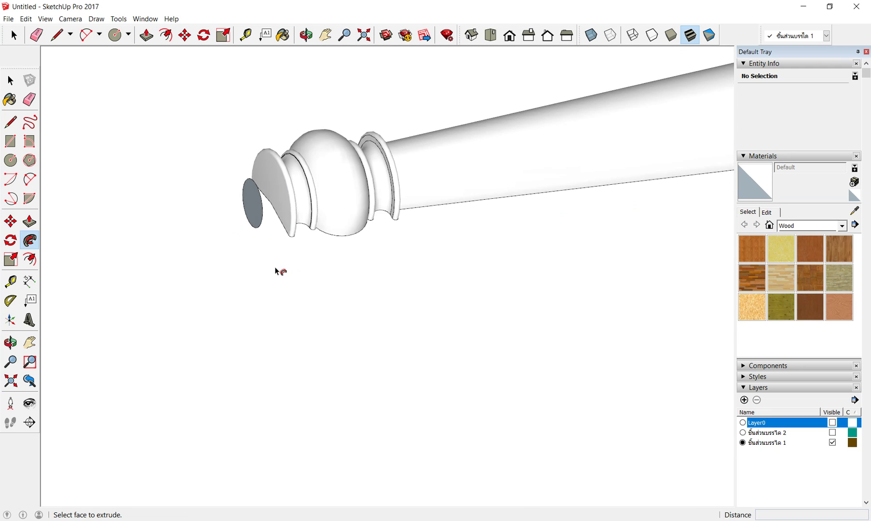
{"action": "mouse_move", "coordinate": [278, 270]}
{"action": "middle_mouse_down"}
{"action": "mouse_move", "coordinate": [464, 55]}
{"action": "mouse_move", "coordinate": [564, 117]}
{"action": "mouse_move", "coordinate": [608, 130]}
{"action": "mouse_move", "coordinate": [548, 103]}
{"action": "mouse_move", "coordinate": [348, 255]}
{"action": "middle_mouse_up"}
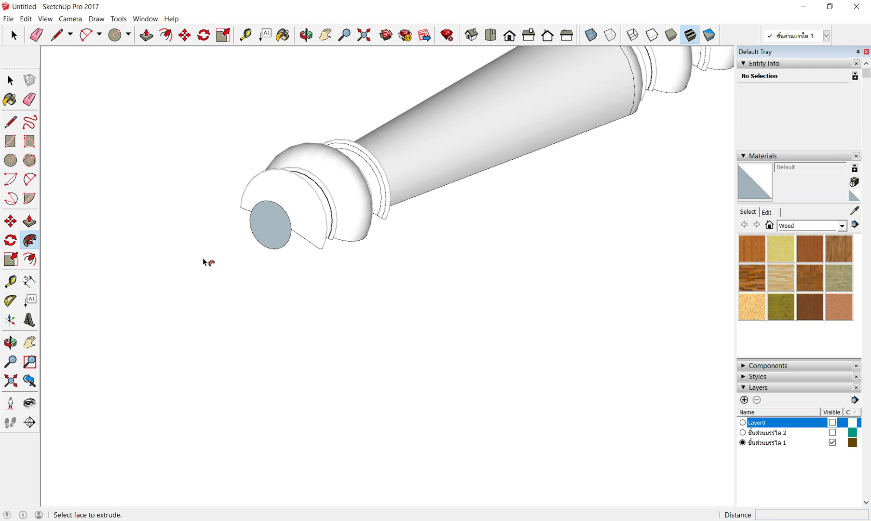
{"action": "scroll", "coordinate": [309, 208], "scroll_direction": "up", "scroll_amount": 2}
{"action": "scroll", "coordinate": [318, 203], "scroll_direction": "down", "scroll_amount": 1}
{"action": "left_click", "coordinate": [316, 205]}
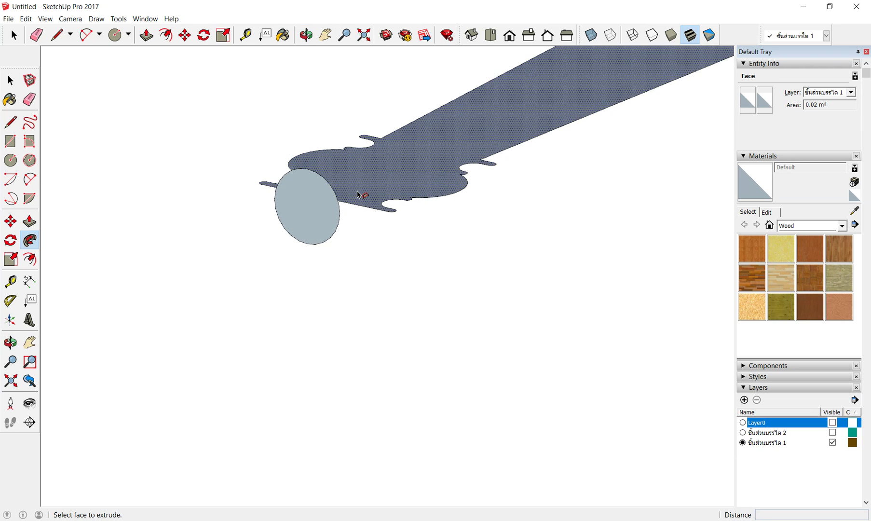
{"action": "scroll", "coordinate": [304, 203], "scroll_direction": "up", "scroll_amount": 2}
{"action": "mouse_move", "coordinate": [305, 201]}
{"action": "middle_mouse_down"}
{"action": "mouse_move", "coordinate": [549, 220]}
{"action": "mouse_move", "coordinate": [444, 205]}
{"action": "middle_mouse_up"}
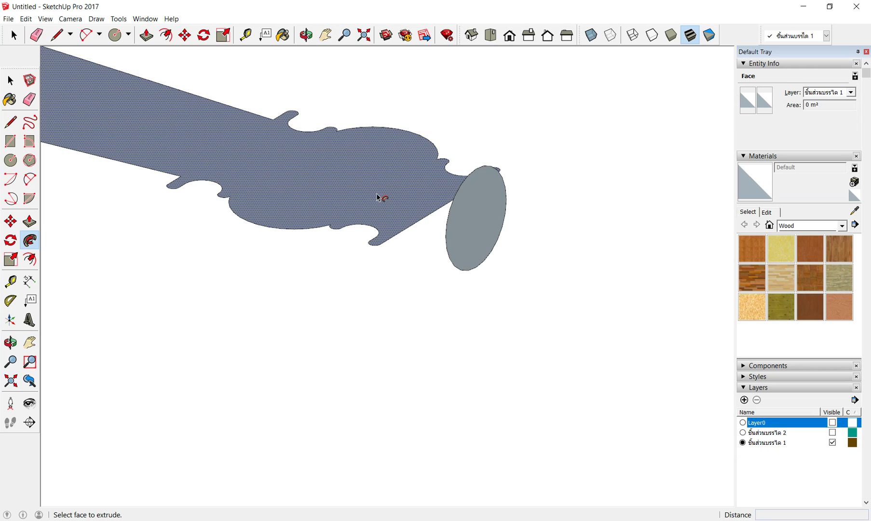
{"action": "left_click", "coordinate": [383, 217]}
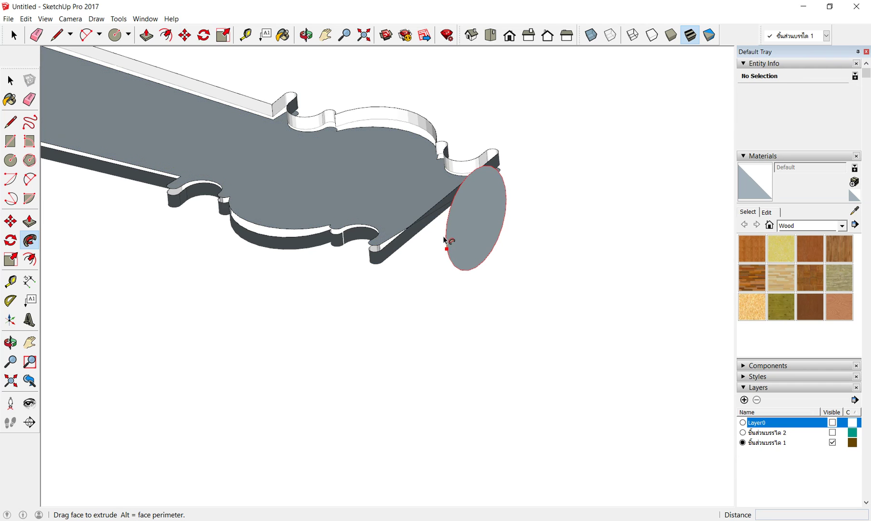
{"action": "left_click", "coordinate": [471, 177]}
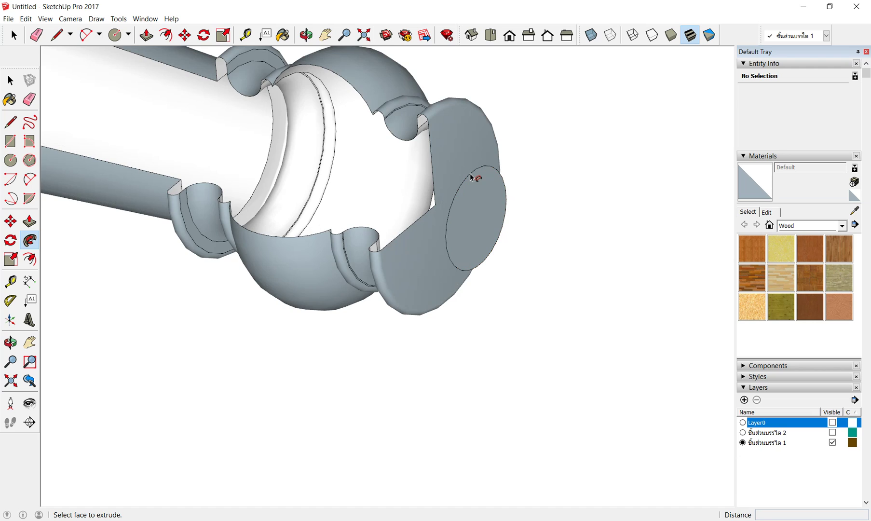
{"action": "scroll", "coordinate": [424, 233], "scroll_direction": "down", "scroll_amount": 2}
{"action": "scroll", "coordinate": [423, 233], "scroll_direction": "down", "scroll_amount": 2}
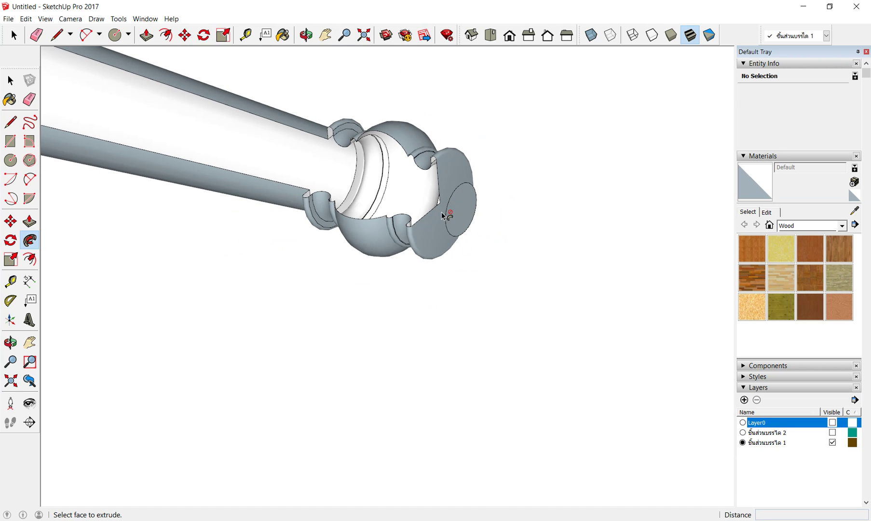
{"action": "key", "text": "ctrl+z"}
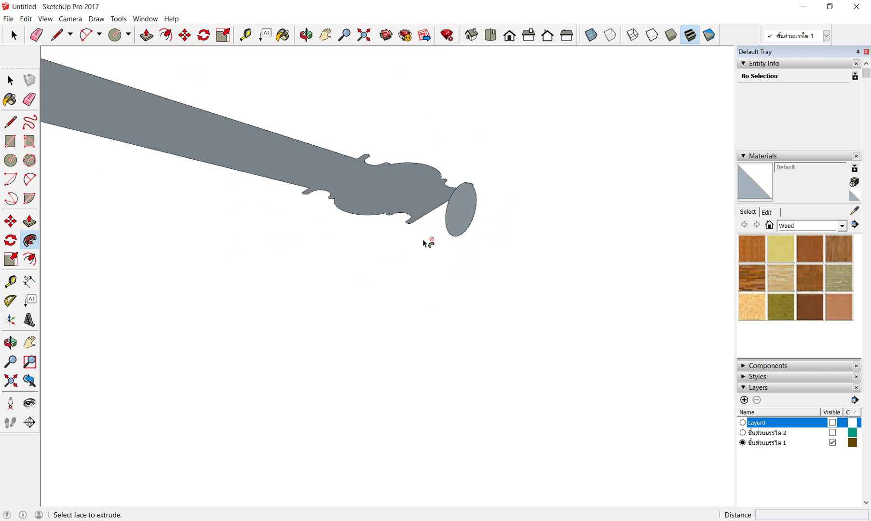
{"action": "left_click_drag", "start_coordinate": [458, 192], "coordinate": [467, 244]}
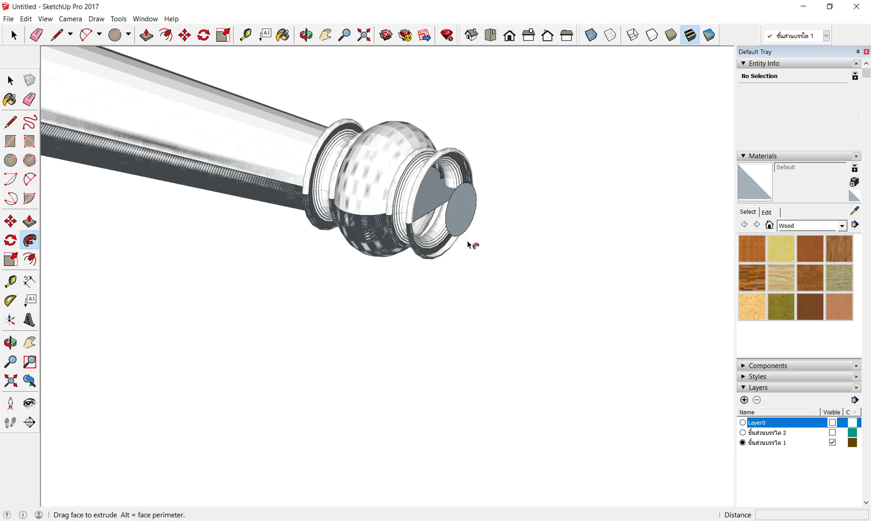
{"action": "mouse_move", "coordinate": [467, 241]}
{"action": "left_mouse_down"}
{"action": "mouse_move", "coordinate": [469, 231]}
{"action": "mouse_move", "coordinate": [446, 216]}
{"action": "left_mouse_up"}
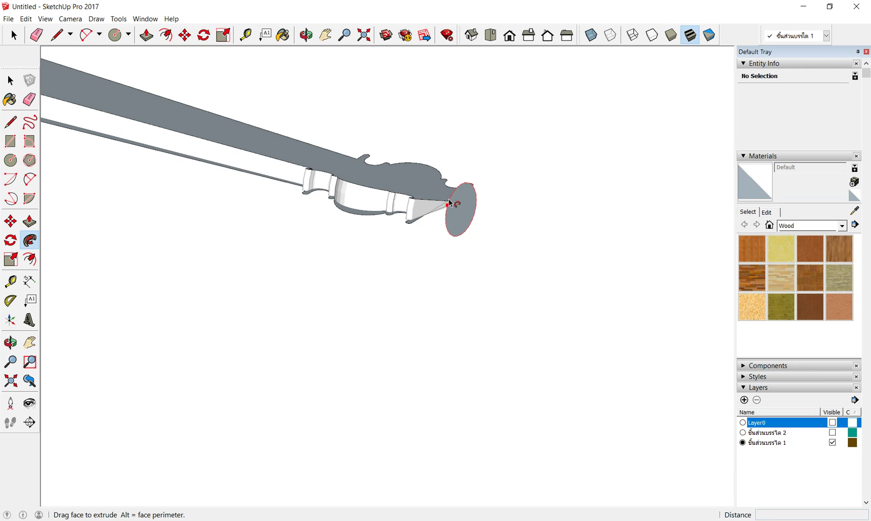
{"action": "mouse_move", "coordinate": [446, 215]}
{"action": "left_mouse_down"}
{"action": "mouse_move", "coordinate": [454, 197]}
{"action": "mouse_move", "coordinate": [476, 212]}
{"action": "left_mouse_up"}
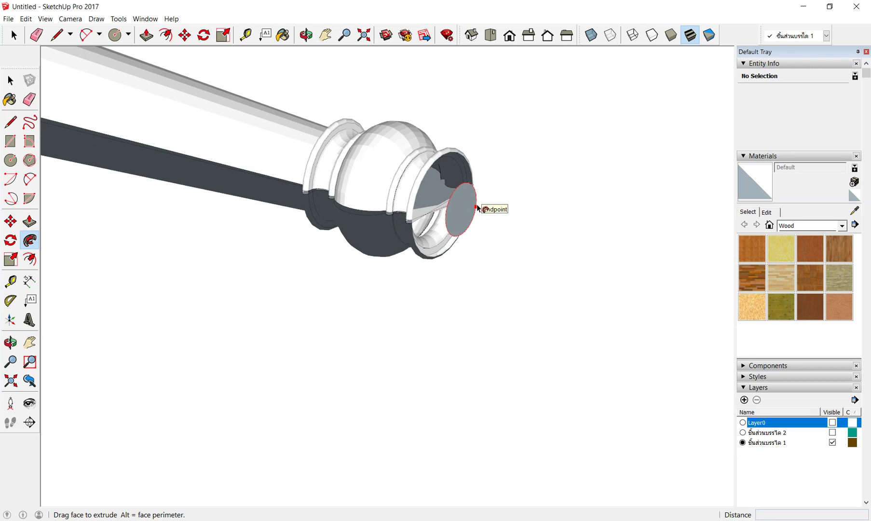
{"action": "mouse_move", "coordinate": [477, 209]}
{"action": "left_mouse_down"}
{"action": "mouse_move", "coordinate": [452, 237]}
{"action": "mouse_move", "coordinate": [443, 210]}
{"action": "mouse_move", "coordinate": [446, 223]}
{"action": "left_mouse_up"}
{"action": "key", "text": "Escape"}
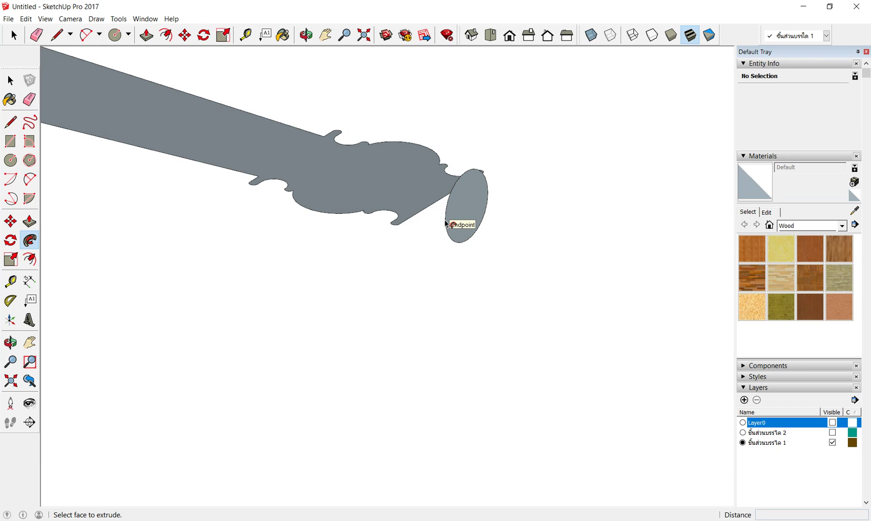
Step: Draw a straight line across the end circle to split it
{"action": "left_click", "coordinate": [11, 82]}
{"action": "left_click", "coordinate": [10, 122]}
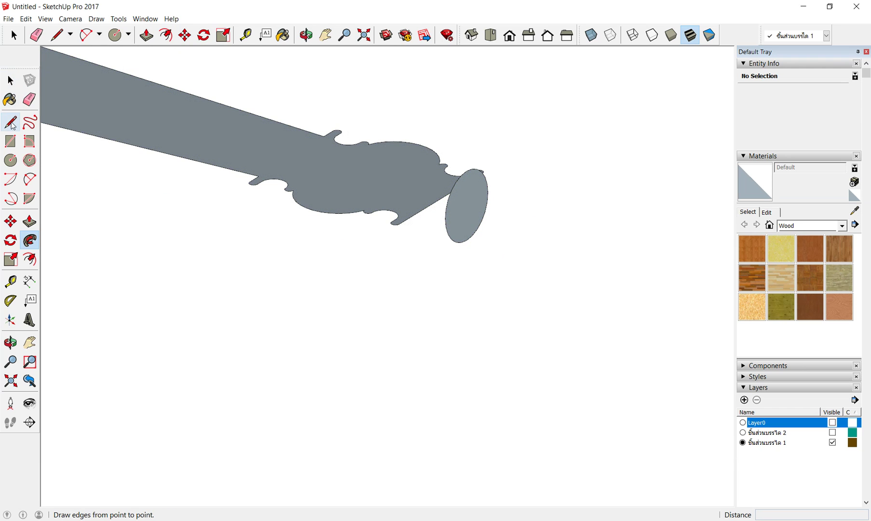
{"action": "left_click", "coordinate": [445, 219]}
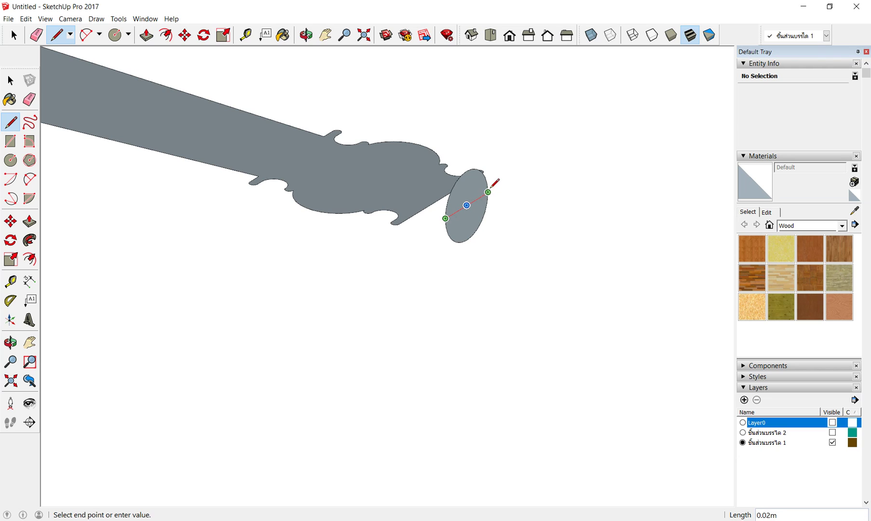
{"action": "left_click", "coordinate": [487, 192]}
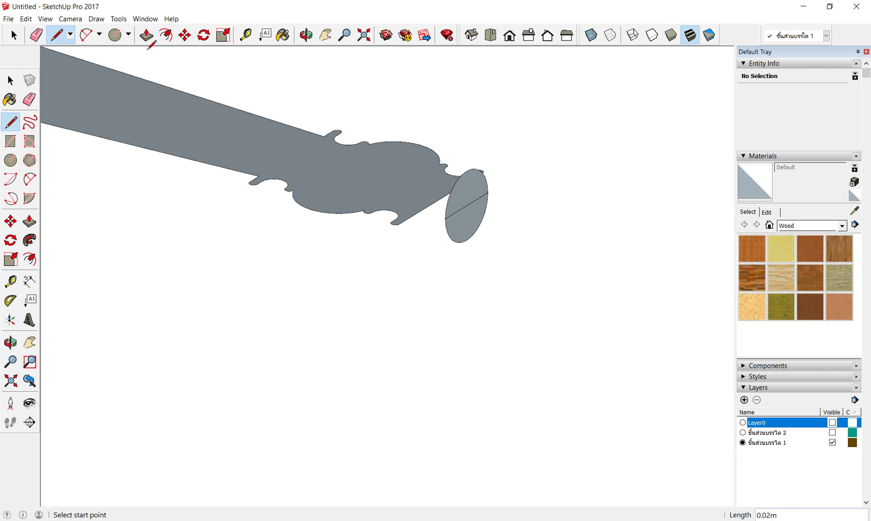
Step: Follow Me the profile face all the way around the circle edge
{"action": "left_click", "coordinate": [30, 241]}
{"action": "left_click", "coordinate": [408, 182]}
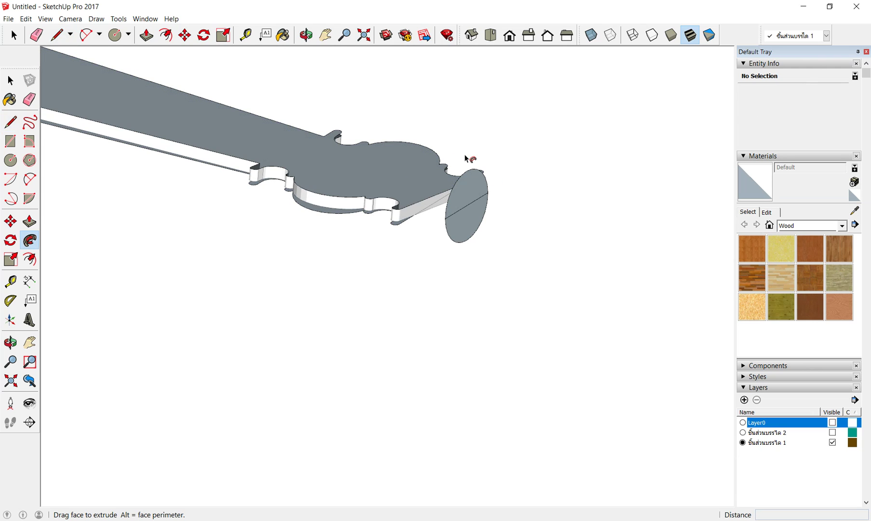
{"action": "left_click_drag", "start_coordinate": [471, 167], "coordinate": [466, 176]}
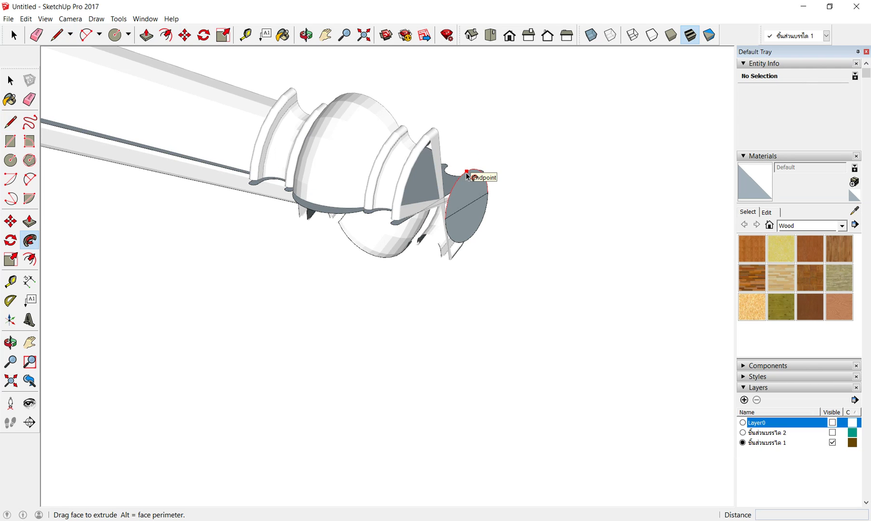
{"action": "mouse_move", "coordinate": [467, 176]}
{"action": "left_mouse_down"}
{"action": "mouse_move", "coordinate": [491, 196]}
{"action": "mouse_move", "coordinate": [467, 243]}
{"action": "left_mouse_up"}
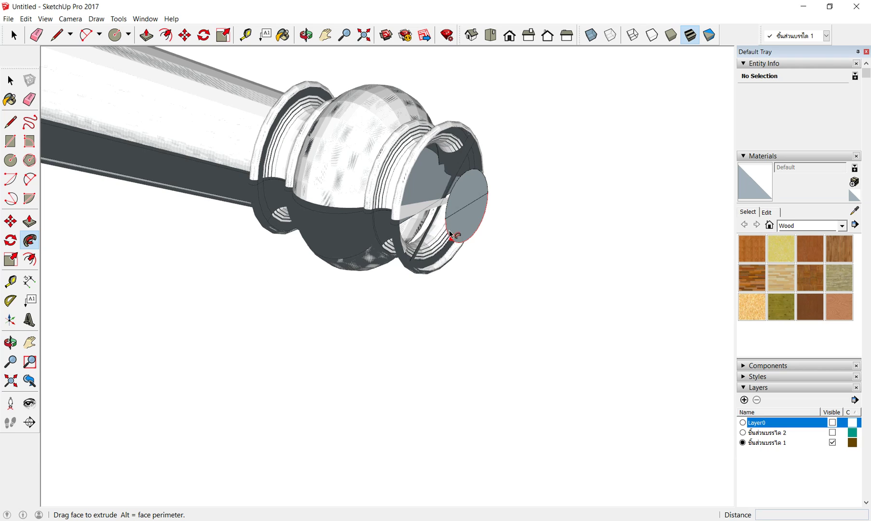
{"action": "left_click_drag", "start_coordinate": [467, 242], "coordinate": [447, 220]}
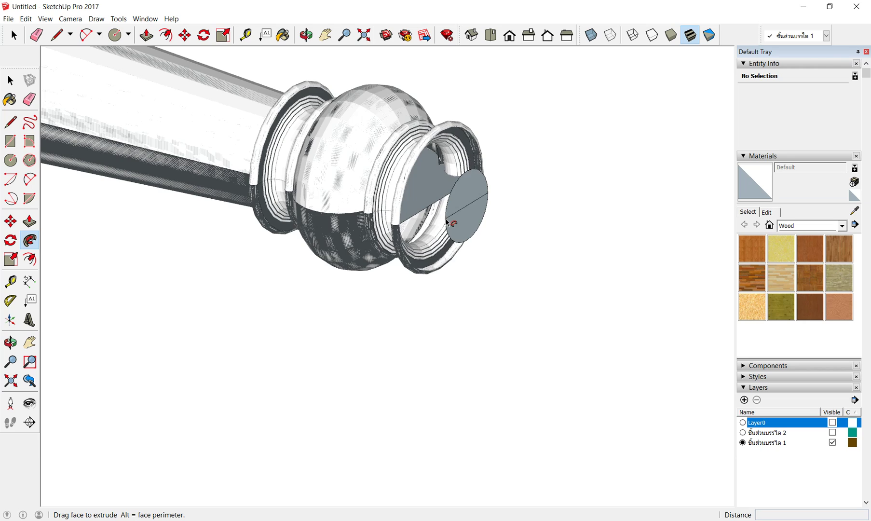
Step: Sweep the end profile around the circle path to form the rounded knob and flat end
{"action": "left_click", "coordinate": [448, 222]}
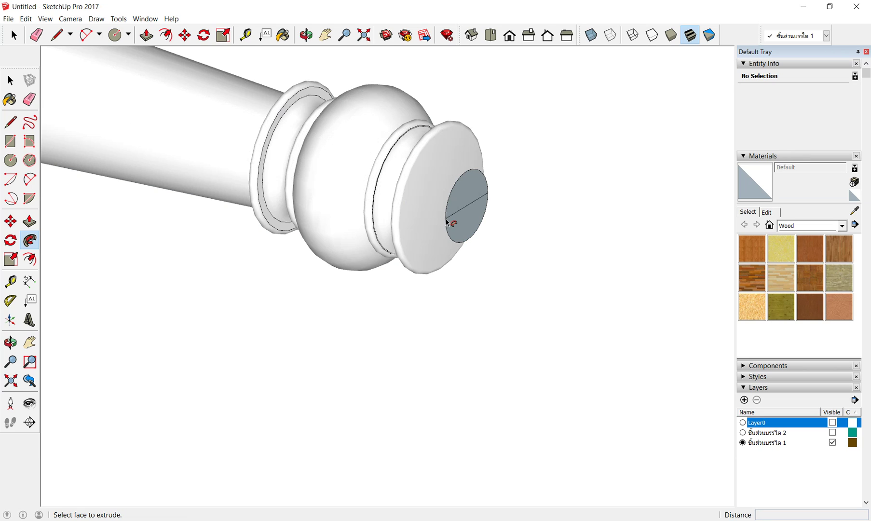
{"action": "scroll", "coordinate": [479, 207], "scroll_direction": "down", "scroll_amount": 2}
{"action": "scroll", "coordinate": [463, 208], "scroll_direction": "up", "scroll_amount": 3}
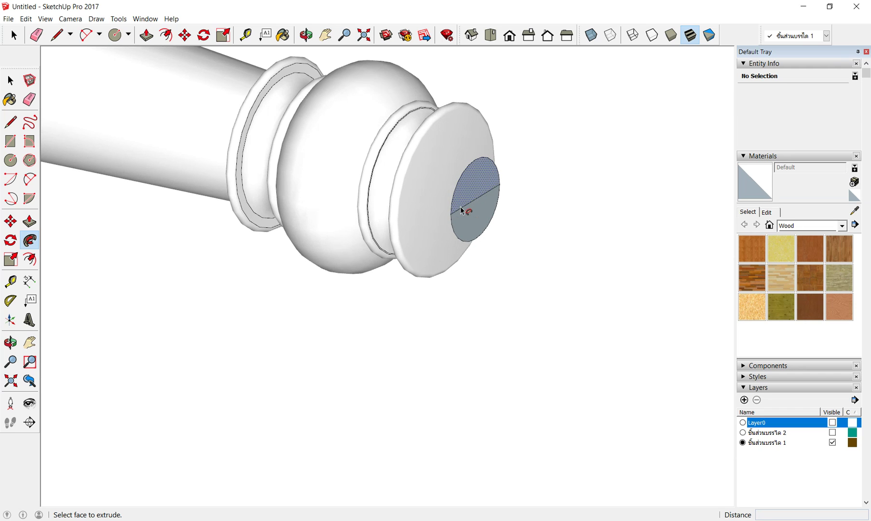
{"action": "mouse_move", "coordinate": [462, 208]}
{"action": "middle_mouse_down"}
{"action": "mouse_move", "coordinate": [345, 160]}
{"action": "mouse_move", "coordinate": [422, 209]}
{"action": "mouse_move", "coordinate": [165, 266]}
{"action": "mouse_move", "coordinate": [171, 290]}
{"action": "mouse_move", "coordinate": [351, 219]}
{"action": "mouse_move", "coordinate": [578, 230]}
{"action": "mouse_move", "coordinate": [439, 202]}
{"action": "mouse_move", "coordinate": [292, 226]}
{"action": "mouse_move", "coordinate": [584, 187]}
{"action": "mouse_move", "coordinate": [430, 220]}
{"action": "mouse_move", "coordinate": [462, 245]}
{"action": "mouse_move", "coordinate": [496, 221]}
{"action": "middle_mouse_up"}
Step: Zoom and orbit around the finished turned baluster until it lies horizontal
{"action": "scroll", "coordinate": [463, 245], "scroll_direction": "up", "scroll_amount": 3}
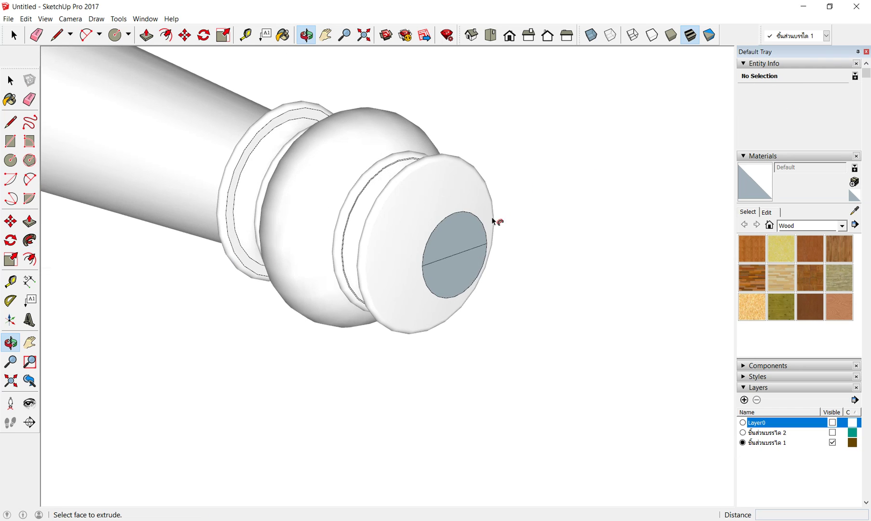
{"action": "scroll", "coordinate": [496, 221], "scroll_direction": "up", "scroll_amount": 2}
{"action": "scroll", "coordinate": [498, 220], "scroll_direction": "down", "scroll_amount": 3}
{"action": "scroll", "coordinate": [466, 231], "scroll_direction": "down", "scroll_amount": 1}
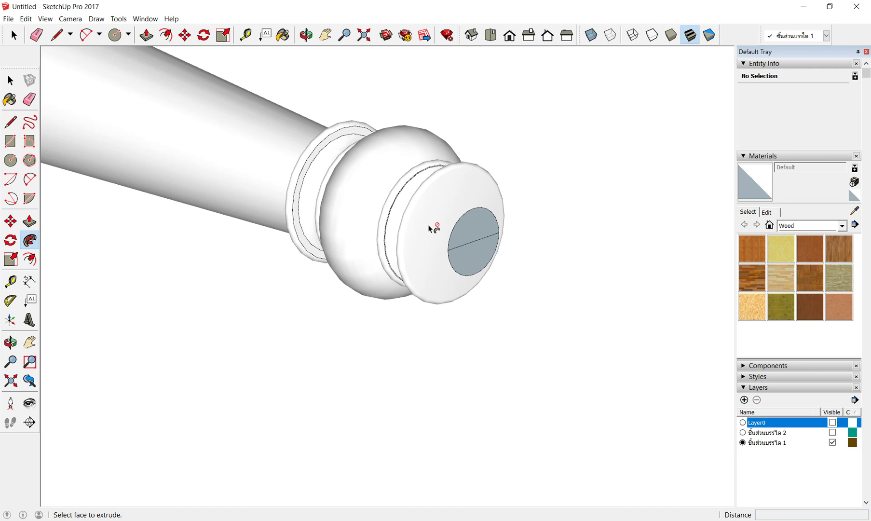
{"action": "scroll", "coordinate": [443, 223], "scroll_direction": "down", "scroll_amount": 1}
{"action": "scroll", "coordinate": [468, 234], "scroll_direction": "down", "scroll_amount": 3}
{"action": "scroll", "coordinate": [466, 228], "scroll_direction": "down", "scroll_amount": 2}
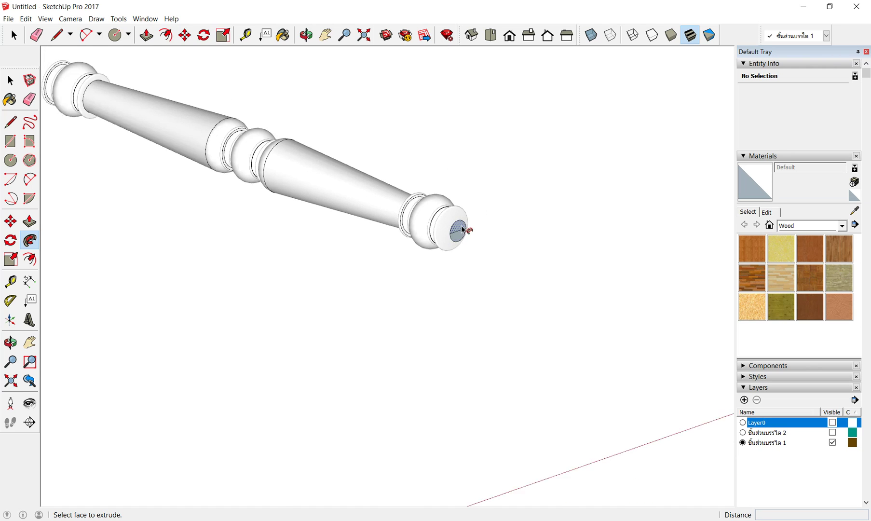
{"action": "scroll", "coordinate": [465, 229], "scroll_direction": "down", "scroll_amount": 2}
{"action": "scroll", "coordinate": [165, 122], "scroll_direction": "up", "scroll_amount": 1}
{"action": "scroll", "coordinate": [452, 226], "scroll_direction": "up", "scroll_amount": 2}
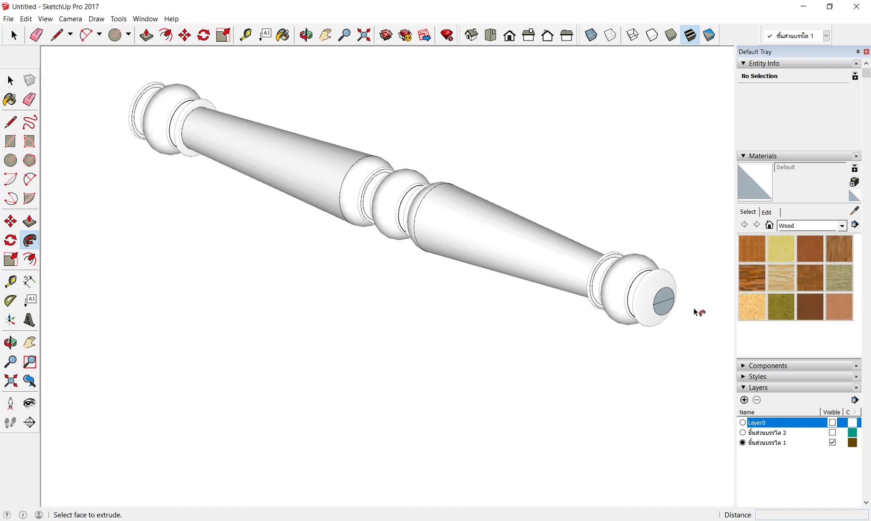
{"action": "scroll", "coordinate": [696, 312], "scroll_direction": "up", "scroll_amount": 1}
{"action": "scroll", "coordinate": [696, 311], "scroll_direction": "up", "scroll_amount": 2}
{"action": "scroll", "coordinate": [646, 307], "scroll_direction": "up", "scroll_amount": 2}
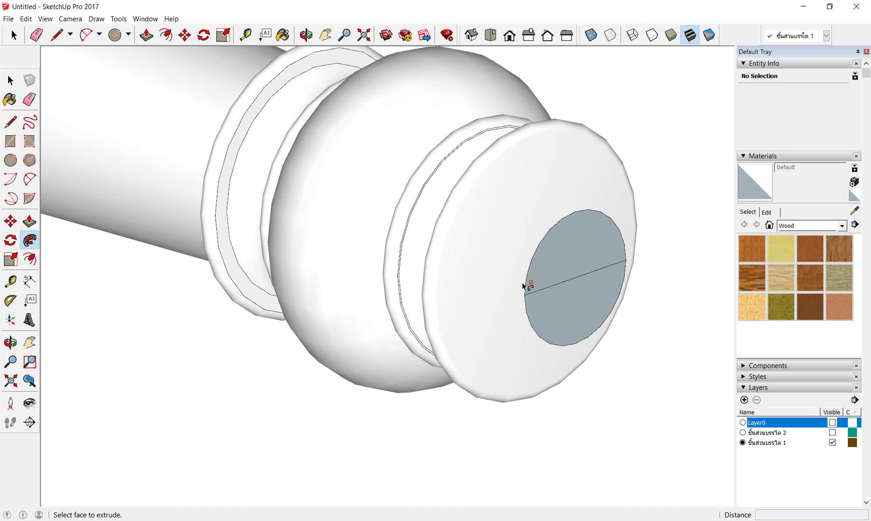
{"action": "scroll", "coordinate": [500, 224], "scroll_direction": "down", "scroll_amount": 2}
{"action": "scroll", "coordinate": [499, 224], "scroll_direction": "down", "scroll_amount": 2}
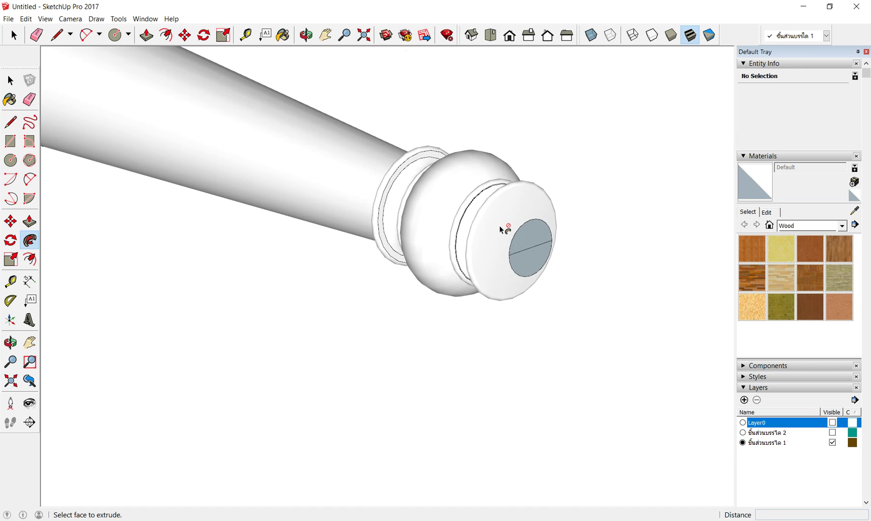
{"action": "scroll", "coordinate": [499, 225], "scroll_direction": "down", "scroll_amount": 1}
{"action": "scroll", "coordinate": [520, 260], "scroll_direction": "up", "scroll_amount": 1}
{"action": "scroll", "coordinate": [518, 253], "scroll_direction": "up", "scroll_amount": 2}
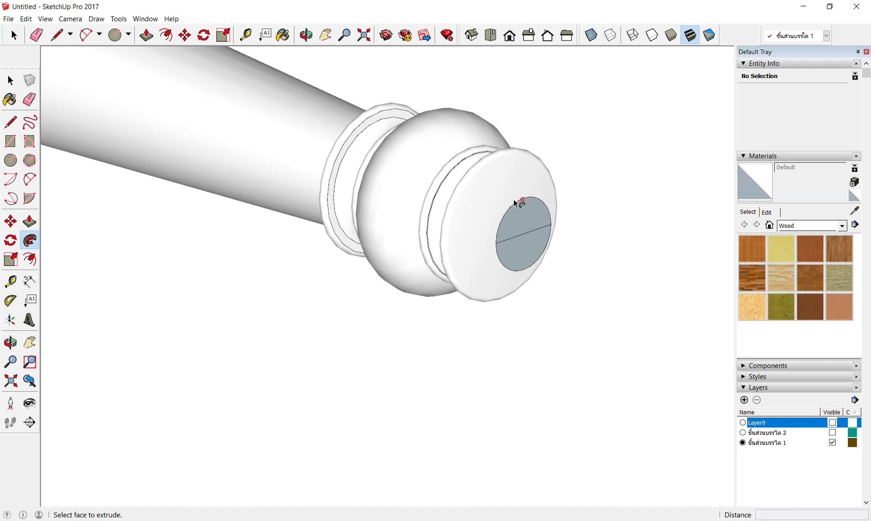
{"action": "scroll", "coordinate": [424, 260], "scroll_direction": "down", "scroll_amount": 3}
{"action": "scroll", "coordinate": [443, 246], "scroll_direction": "down", "scroll_amount": 2}
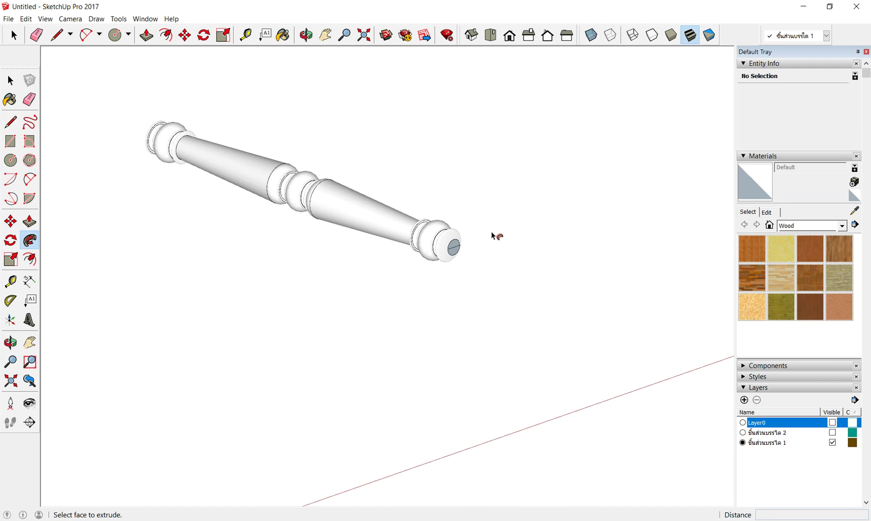
{"action": "mouse_move", "coordinate": [251, 247]}
{"action": "middle_mouse_down"}
{"action": "mouse_move", "coordinate": [591, 273]}
{"action": "mouse_move", "coordinate": [603, 287]}
{"action": "middle_mouse_up"}
{"action": "scroll", "coordinate": [610, 265], "scroll_direction": "up", "scroll_amount": 2}
{"action": "scroll", "coordinate": [611, 265], "scroll_direction": "up", "scroll_amount": 2}
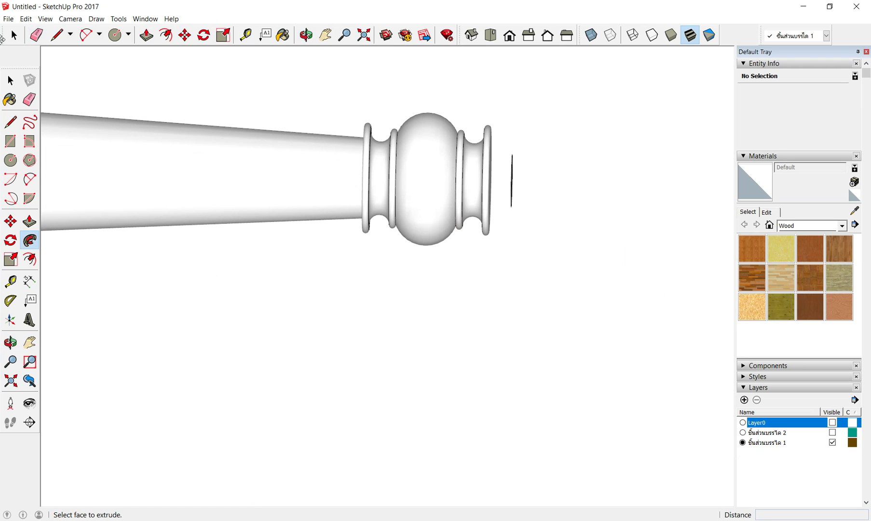
Step: Delete the short stray line beyond the baluster's end knob
{"action": "key", "text": "space"}
{"action": "left_click_drag", "start_coordinate": [504, 132], "coordinate": [568, 307]}
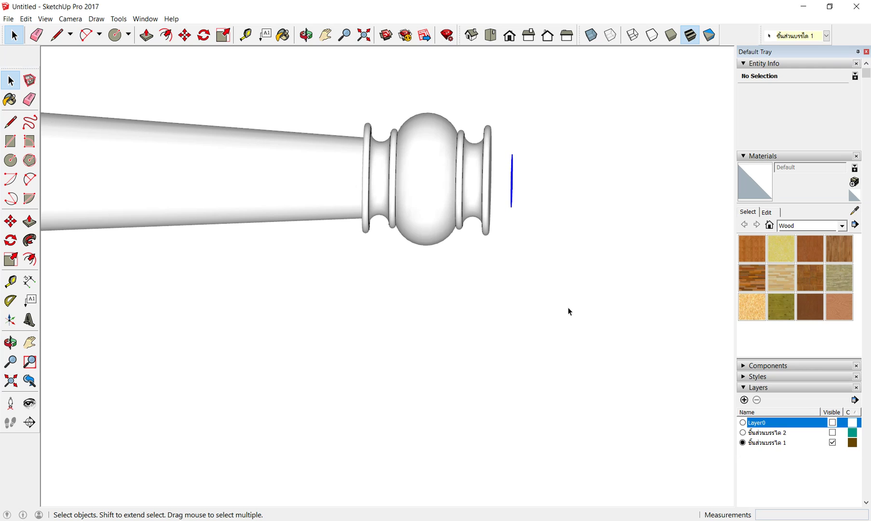
{"action": "key", "text": "Delete"}
{"action": "scroll", "coordinate": [496, 212], "scroll_direction": "down", "scroll_amount": 3}
{"action": "scroll", "coordinate": [499, 214], "scroll_direction": "down", "scroll_amount": 2}
Step: View the stair from Top view, then orbit into a tilted 3D view of the balusters
{"action": "middle_click_drag", "start_coordinate": [383, 327], "coordinate": [378, 413]}
{"action": "scroll", "coordinate": [330, 378], "scroll_direction": "up", "scroll_amount": 4}
{"action": "scroll", "coordinate": [321, 238], "scroll_direction": "up", "scroll_amount": 2}
{"action": "scroll", "coordinate": [348, 160], "scroll_direction": "up", "scroll_amount": 2}
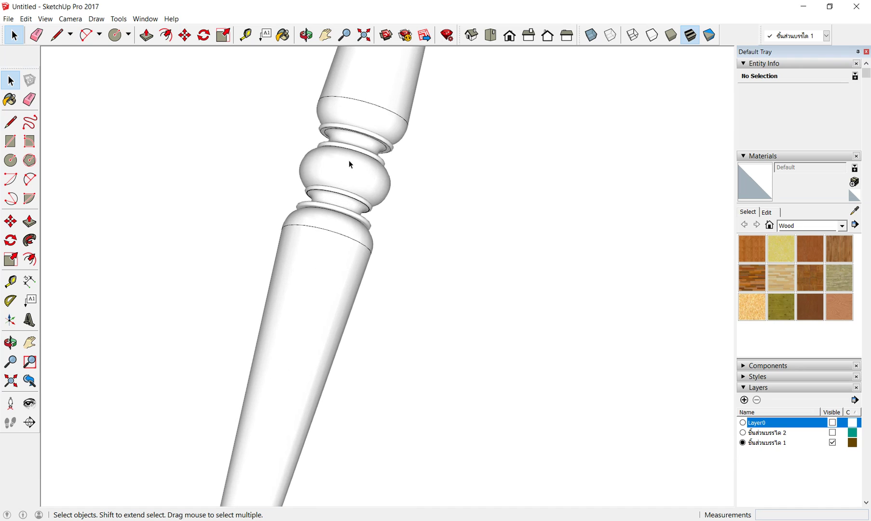
{"action": "scroll", "coordinate": [349, 160], "scroll_direction": "down", "scroll_amount": 4}
{"action": "scroll", "coordinate": [350, 197], "scroll_direction": "down", "scroll_amount": 3}
{"action": "scroll", "coordinate": [356, 192], "scroll_direction": "down", "scroll_amount": 2}
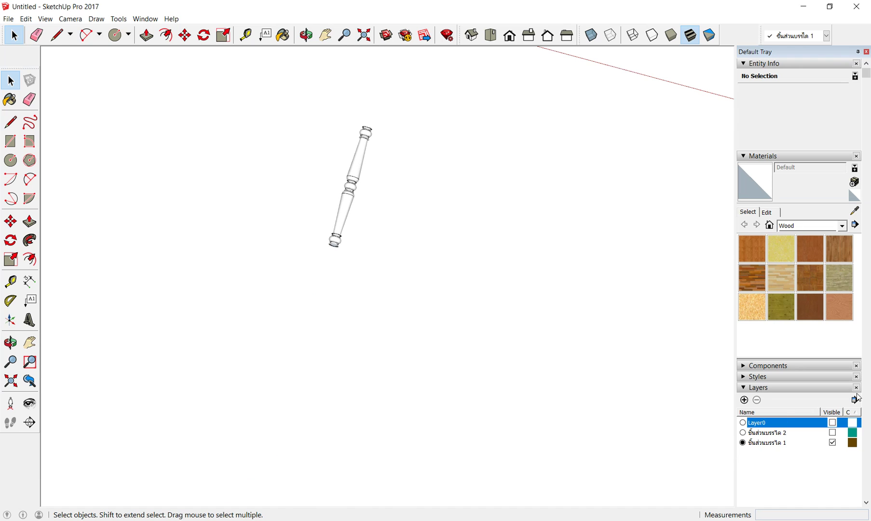
{"action": "scroll", "coordinate": [544, 386], "scroll_direction": "down", "scroll_amount": 3}
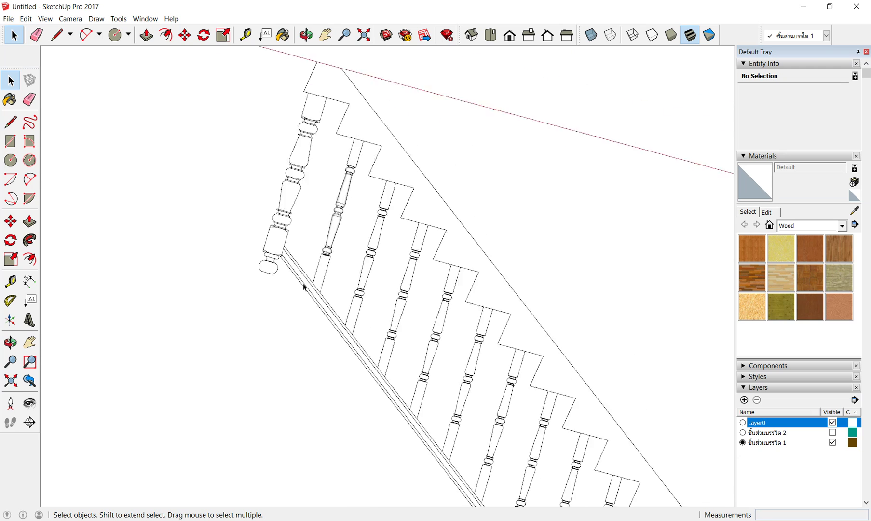
{"action": "scroll", "coordinate": [303, 283], "scroll_direction": "down", "scroll_amount": 3}
{"action": "scroll", "coordinate": [314, 269], "scroll_direction": "down", "scroll_amount": 2}
{"action": "scroll", "coordinate": [340, 246], "scroll_direction": "down", "scroll_amount": 2}
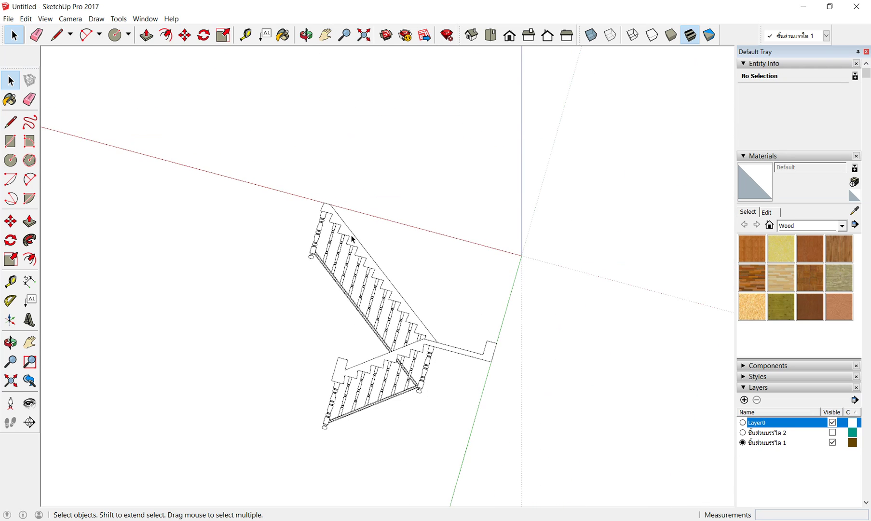
{"action": "scroll", "coordinate": [337, 251], "scroll_direction": "down", "scroll_amount": 2}
{"action": "left_click", "coordinate": [490, 37]}
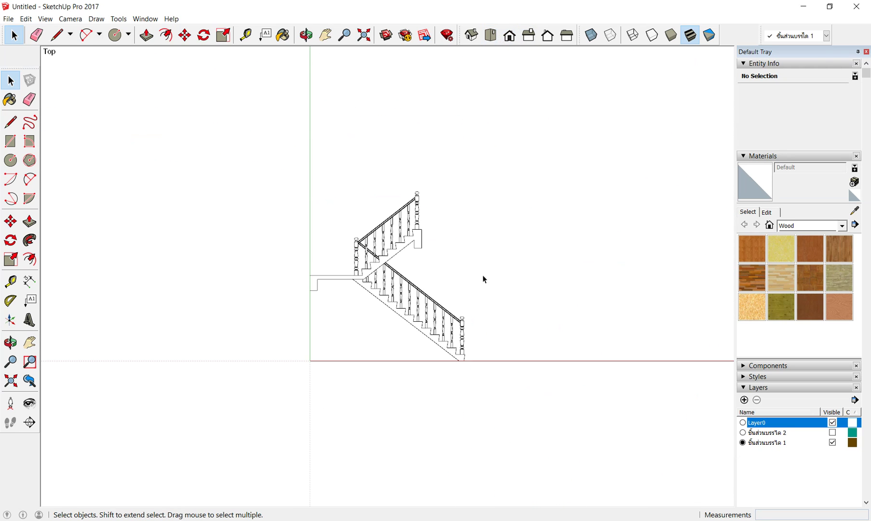
{"action": "scroll", "coordinate": [469, 368], "scroll_direction": "up", "scroll_amount": 3}
{"action": "scroll", "coordinate": [459, 346], "scroll_direction": "up", "scroll_amount": 3}
{"action": "scroll", "coordinate": [453, 336], "scroll_direction": "up", "scroll_amount": 2}
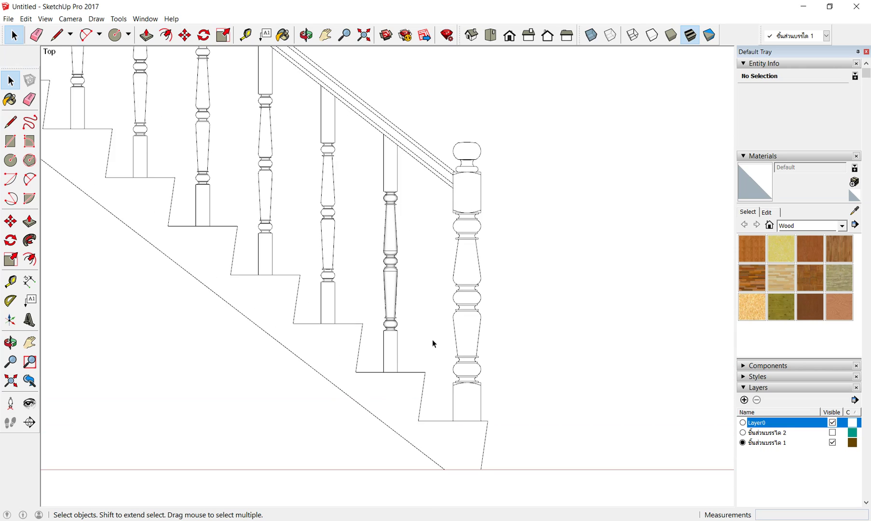
{"action": "scroll", "coordinate": [431, 342], "scroll_direction": "up", "scroll_amount": 2}
{"action": "scroll", "coordinate": [451, 408], "scroll_direction": "down", "scroll_amount": 3}
{"action": "mouse_move", "coordinate": [451, 408]}
{"action": "middle_mouse_down"}
{"action": "mouse_move", "coordinate": [375, 375]}
{"action": "mouse_move", "coordinate": [200, 178]}
{"action": "mouse_move", "coordinate": [473, 266]}
{"action": "middle_mouse_up"}
{"action": "scroll", "coordinate": [444, 270], "scroll_direction": "up", "scroll_amount": 3}
{"action": "scroll", "coordinate": [415, 280], "scroll_direction": "up", "scroll_amount": 2}
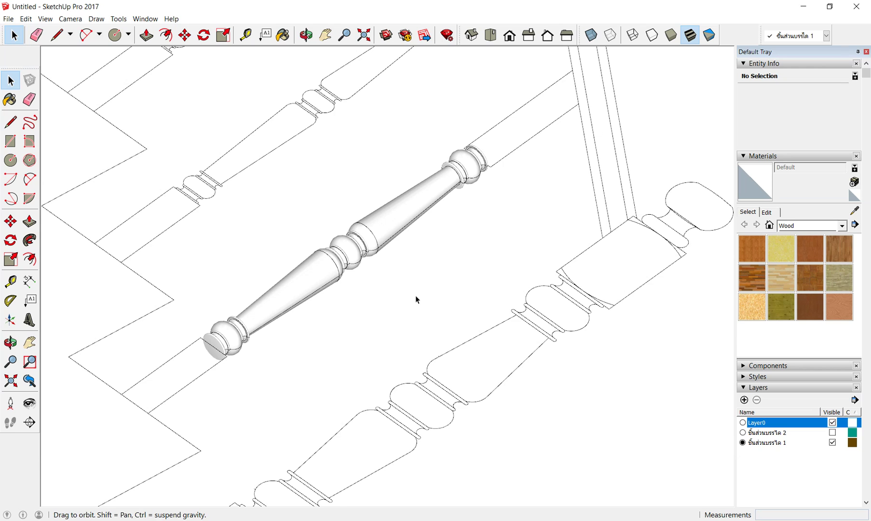
{"action": "mouse_move", "coordinate": [415, 295]}
{"action": "middle_mouse_down"}
{"action": "mouse_move", "coordinate": [443, 285]}
{"action": "mouse_move", "coordinate": [380, 231]}
{"action": "middle_mouse_up"}
Step: Select all of the new baluster's geometry and make it a group
{"action": "left_click", "coordinate": [378, 226]}
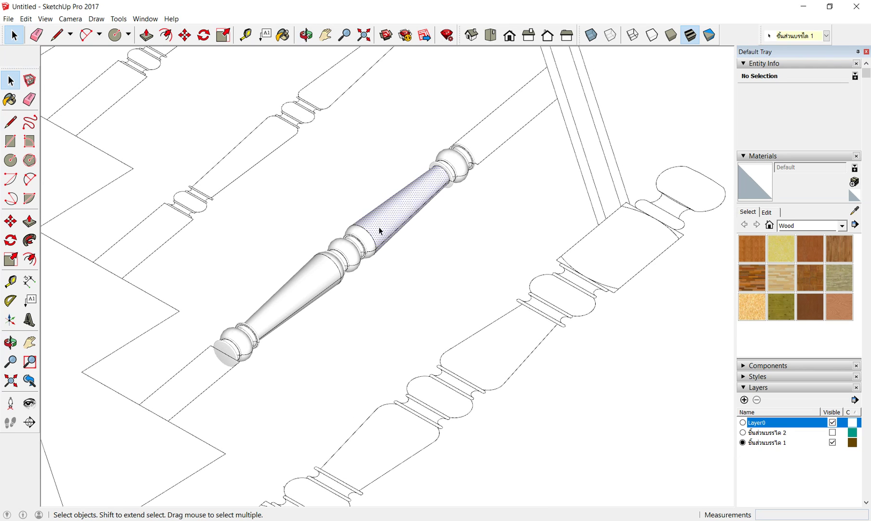
{"action": "mouse_move", "coordinate": [377, 332]}
{"action": "middle_mouse_down"}
{"action": "mouse_move", "coordinate": [486, 408]}
{"action": "mouse_move", "coordinate": [463, 317]}
{"action": "middle_mouse_up"}
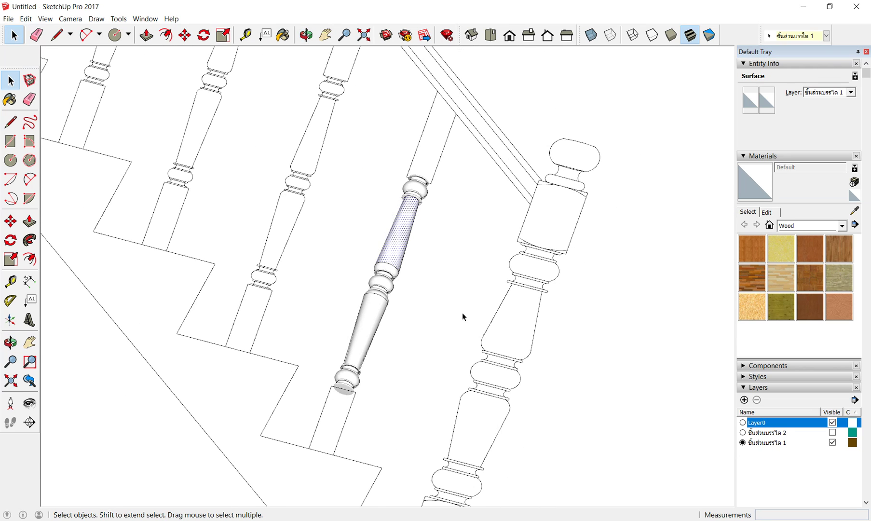
{"action": "left_click_drag", "start_coordinate": [282, 93], "coordinate": [452, 441]}
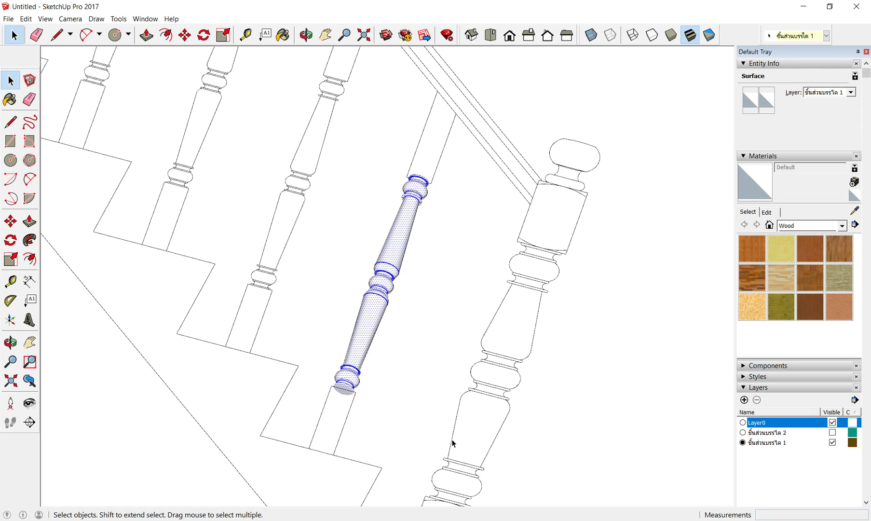
{"action": "right_click", "coordinate": [370, 320]}
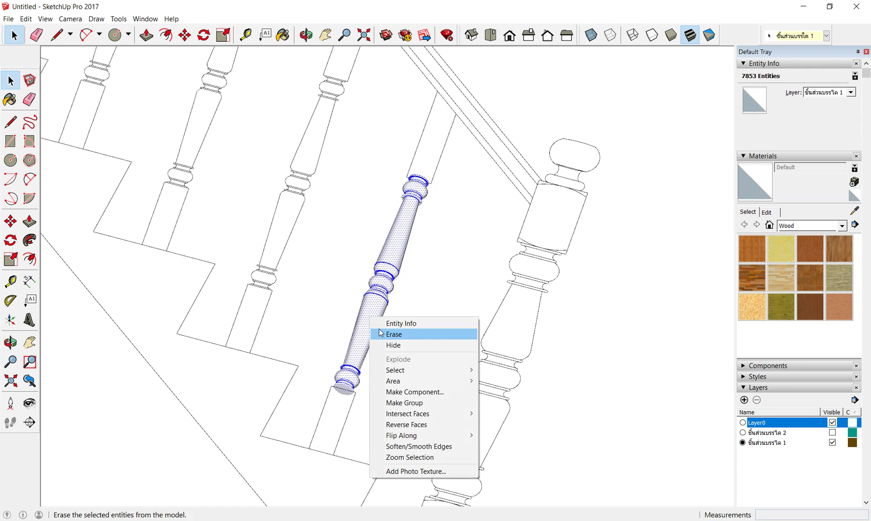
{"action": "left_click", "coordinate": [413, 403]}
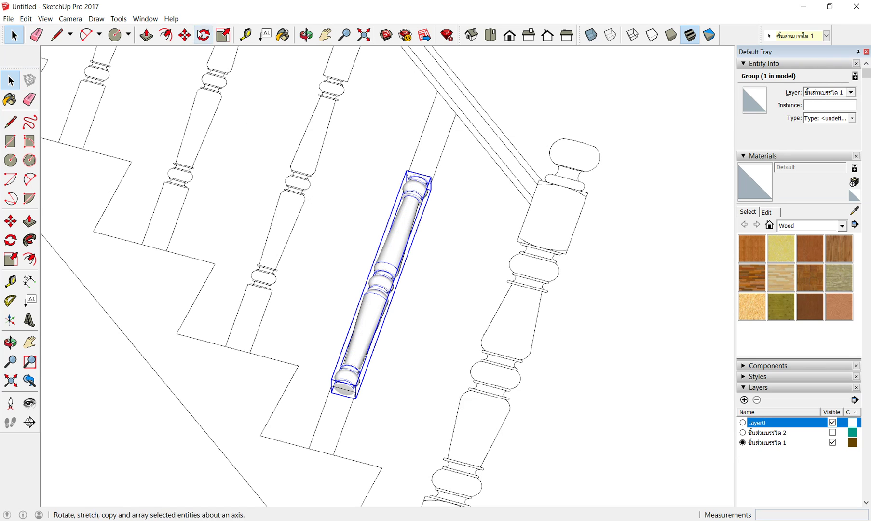
Step: Move the baluster group a distance of 1 along the red axis
{"action": "left_click", "coordinate": [185, 36]}
{"action": "scroll", "coordinate": [447, 169], "scroll_direction": "down", "scroll_amount": 3}
{"action": "scroll", "coordinate": [441, 195], "scroll_direction": "down", "scroll_amount": 2}
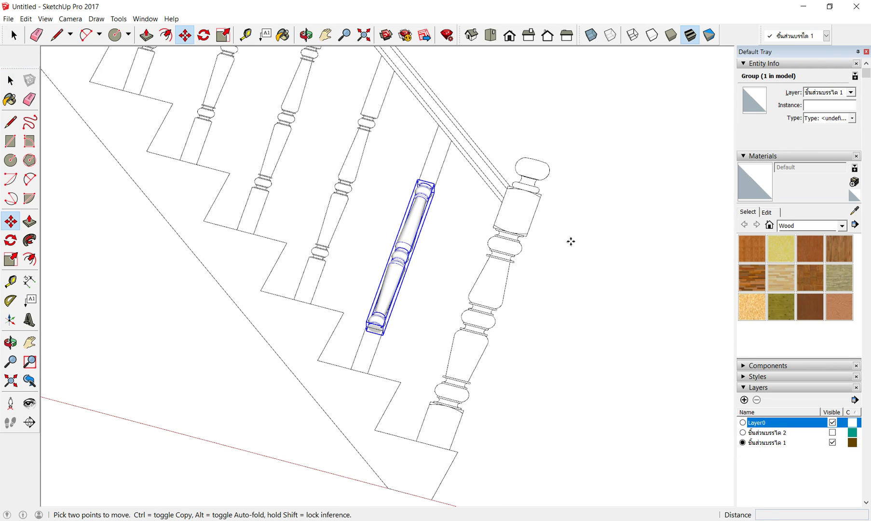
{"action": "left_click", "coordinate": [571, 241]}
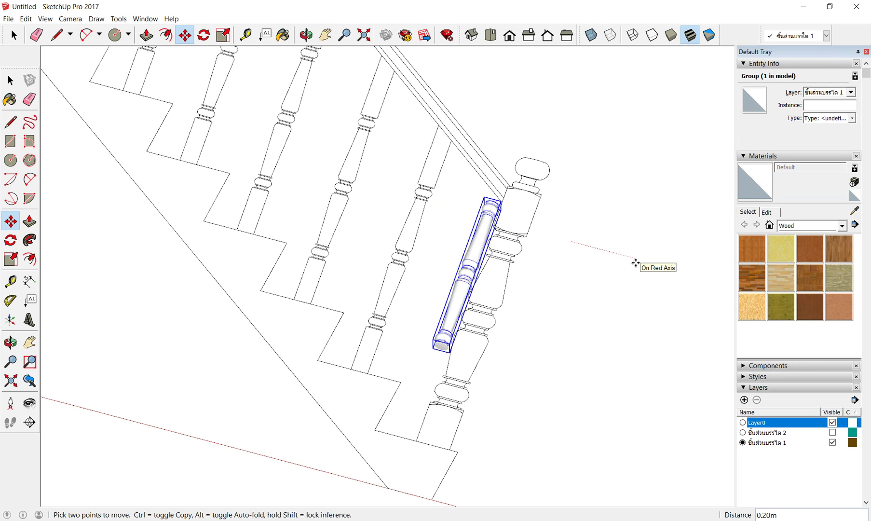
{"action": "type", "text": "1"}
{"action": "key", "text": "Return"}
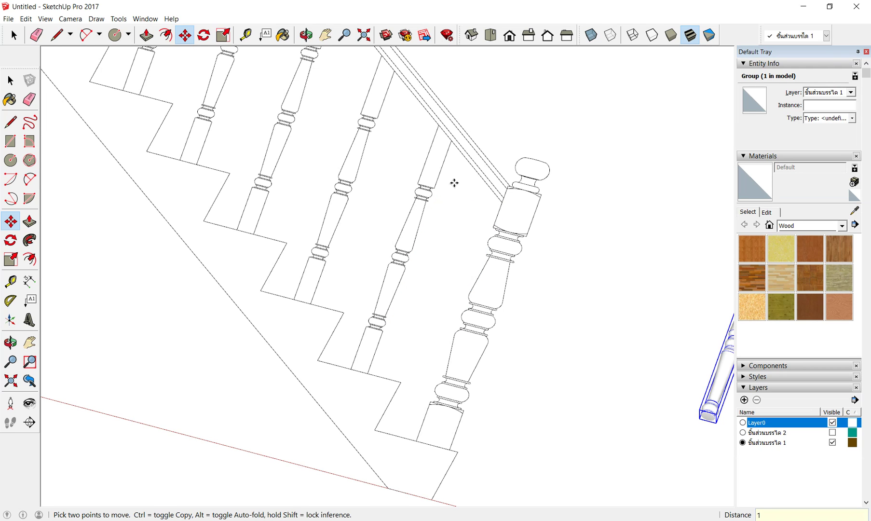
{"action": "scroll", "coordinate": [451, 181], "scroll_direction": "up", "scroll_amount": 3}
{"action": "scroll", "coordinate": [447, 142], "scroll_direction": "up", "scroll_amount": 2}
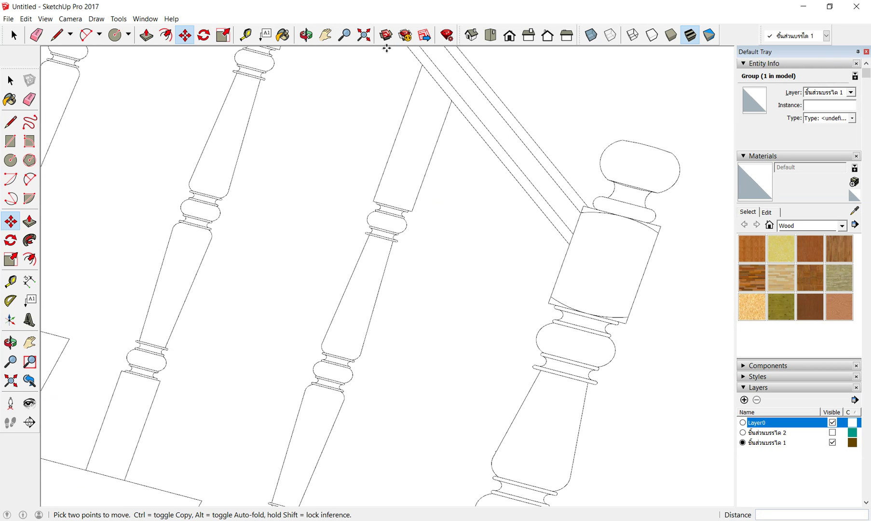
Step: In Top view, trace a closed outline over the baluster's top square block to form a face
{"action": "left_click", "coordinate": [494, 38]}
{"action": "scroll", "coordinate": [460, 183], "scroll_direction": "down", "scroll_amount": 2}
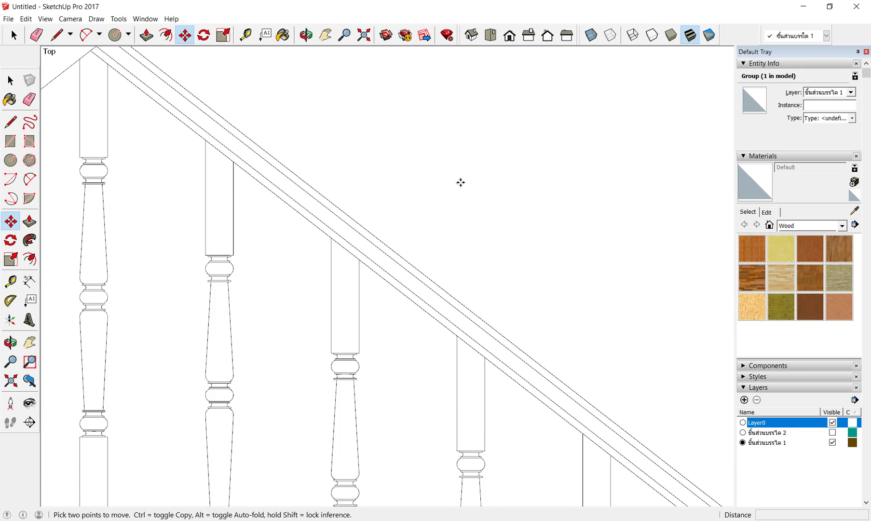
{"action": "scroll", "coordinate": [461, 182], "scroll_direction": "down", "scroll_amount": 3}
{"action": "scroll", "coordinate": [461, 182], "scroll_direction": "down", "scroll_amount": 3}
{"action": "scroll", "coordinate": [665, 449], "scroll_direction": "up", "scroll_amount": 2}
{"action": "scroll", "coordinate": [682, 470], "scroll_direction": "up", "scroll_amount": 3}
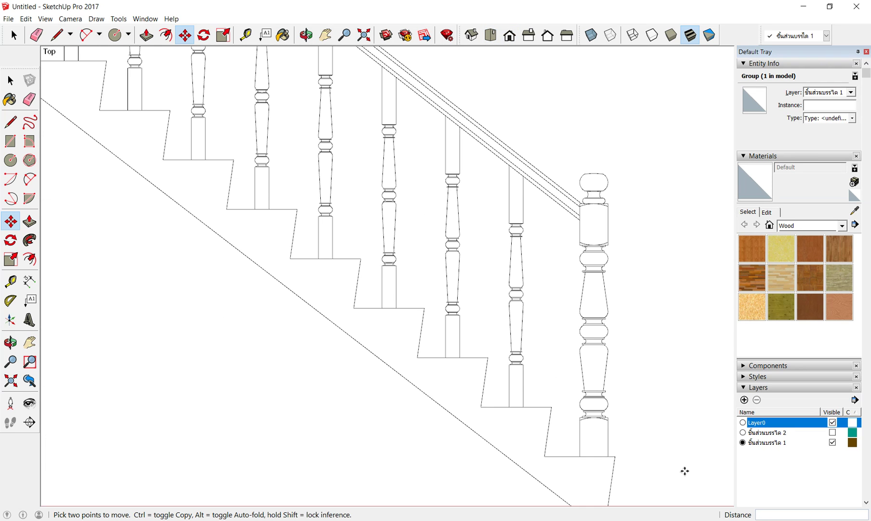
{"action": "scroll", "coordinate": [504, 168], "scroll_direction": "up", "scroll_amount": 1}
{"action": "scroll", "coordinate": [504, 167], "scroll_direction": "up", "scroll_amount": 2}
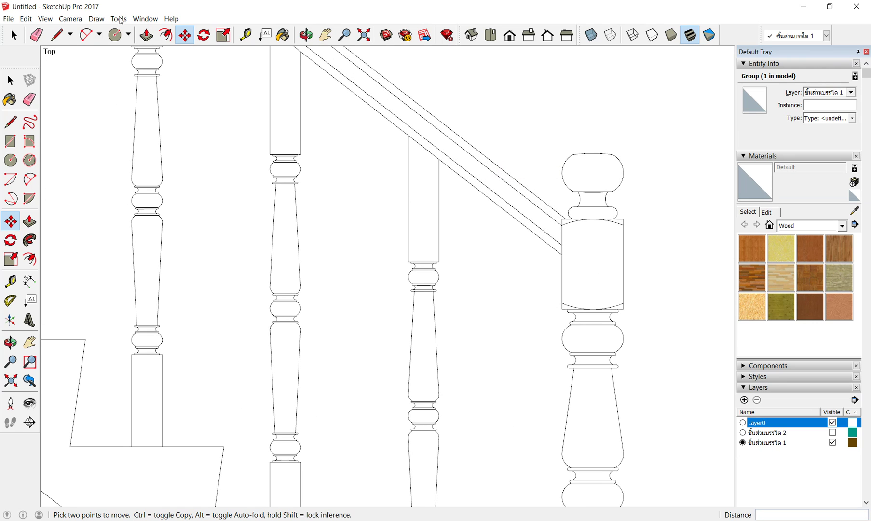
{"action": "left_click", "coordinate": [59, 39]}
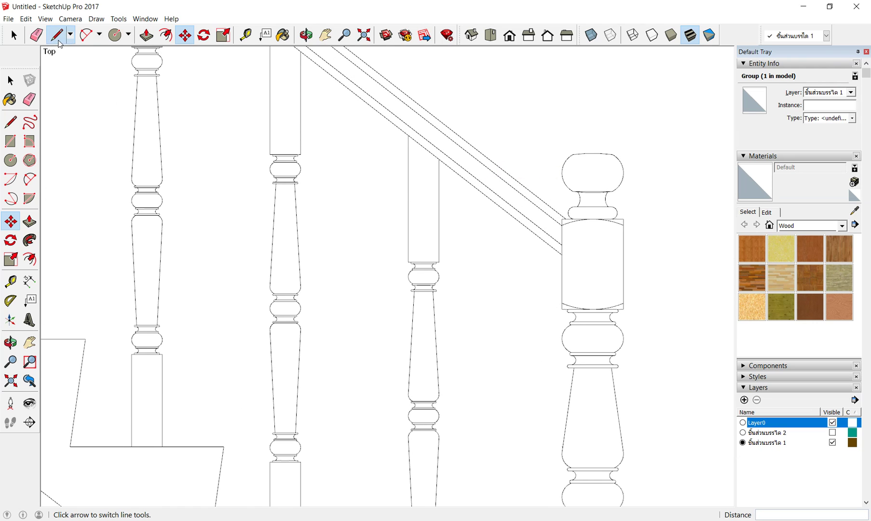
{"action": "left_click", "coordinate": [408, 135]}
{"action": "left_click", "coordinate": [439, 158]}
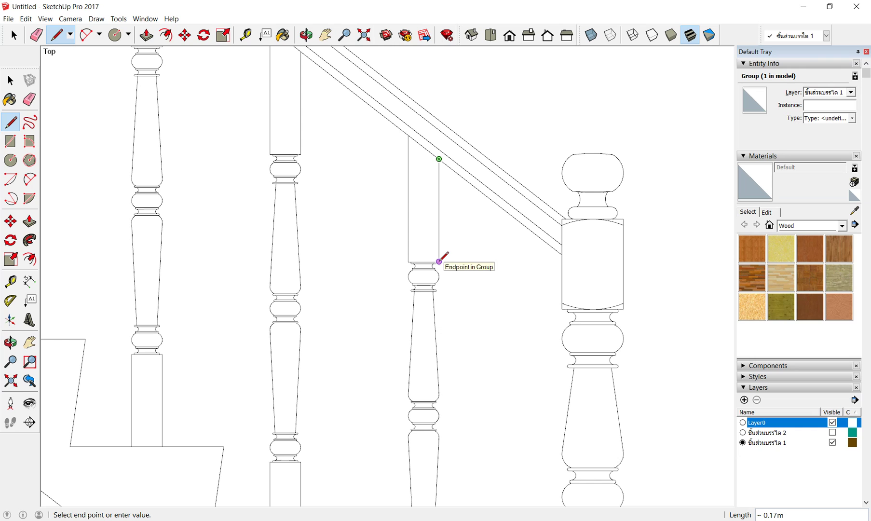
{"action": "left_click", "coordinate": [439, 261]}
{"action": "left_click", "coordinate": [408, 261]}
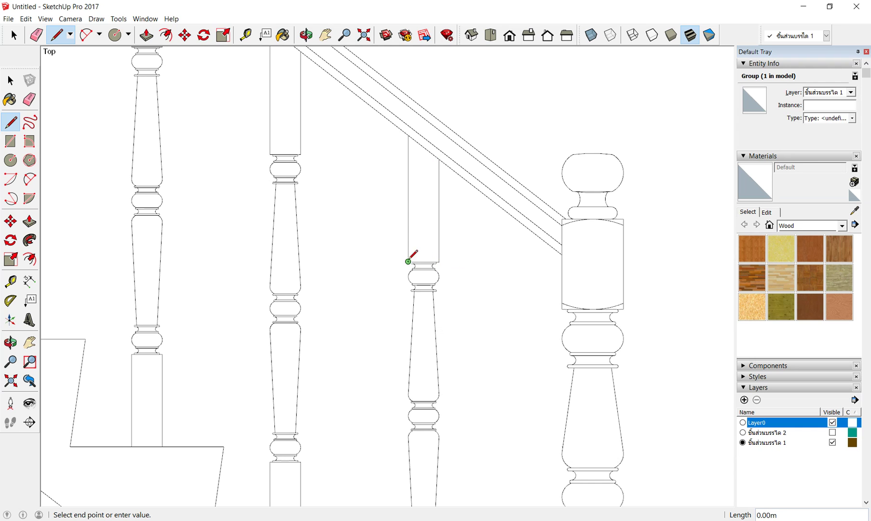
{"action": "left_click", "coordinate": [408, 135]}
Step: Trace the bottom square block into a face, then orbit to a tilted perspective
{"action": "scroll", "coordinate": [443, 102], "scroll_direction": "down", "scroll_amount": 5}
{"action": "scroll", "coordinate": [440, 262], "scroll_direction": "down", "scroll_amount": 1}
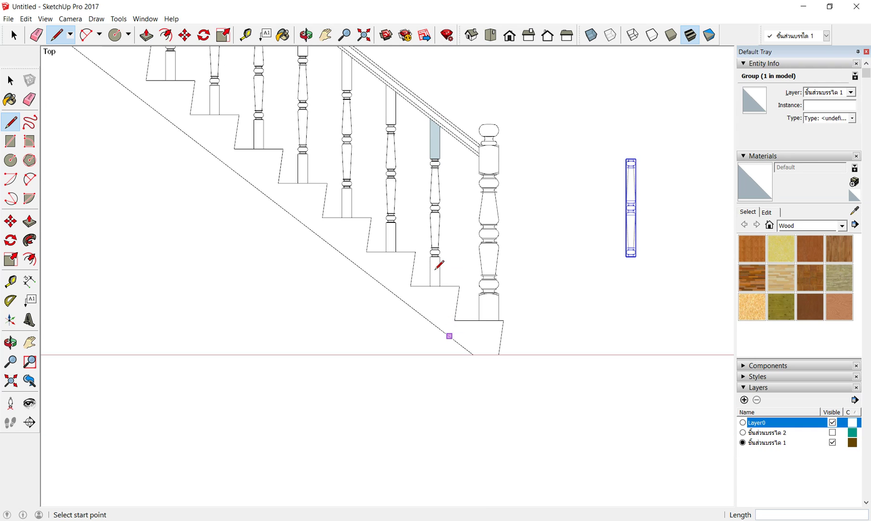
{"action": "scroll", "coordinate": [439, 260], "scroll_direction": "up", "scroll_amount": 5}
{"action": "scroll", "coordinate": [440, 261], "scroll_direction": "up", "scroll_amount": 3}
{"action": "scroll", "coordinate": [434, 241], "scroll_direction": "up", "scroll_amount": 2}
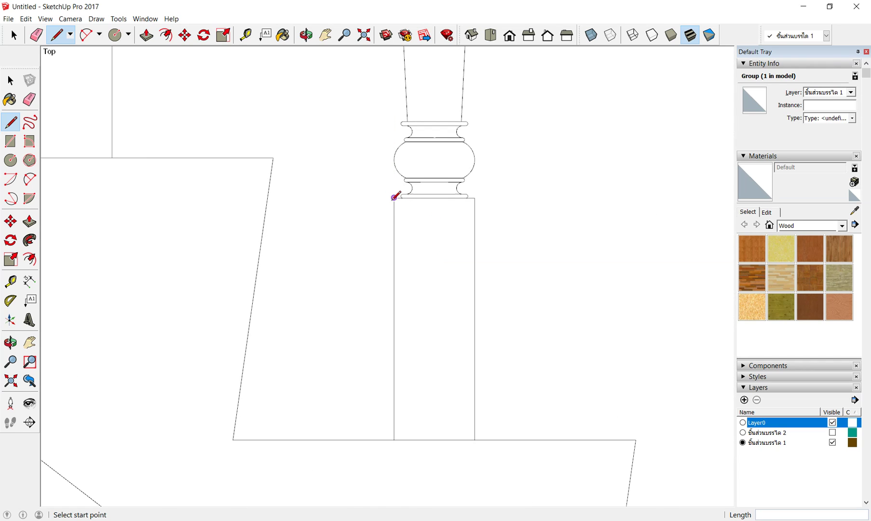
{"action": "left_click", "coordinate": [394, 198]}
{"action": "left_click", "coordinate": [474, 197]}
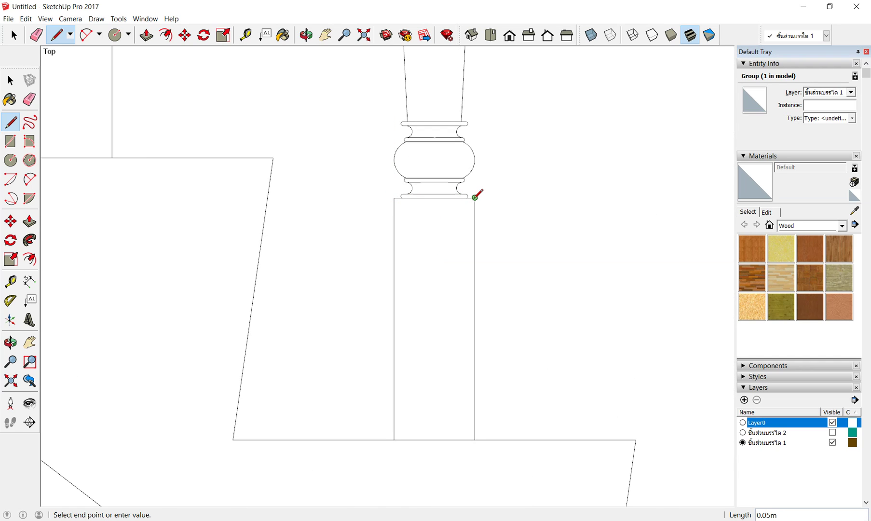
{"action": "left_click", "coordinate": [475, 440]}
{"action": "left_click", "coordinate": [394, 440]}
{"action": "left_click", "coordinate": [395, 197]}
{"action": "scroll", "coordinate": [482, 395], "scroll_direction": "down", "scroll_amount": 5}
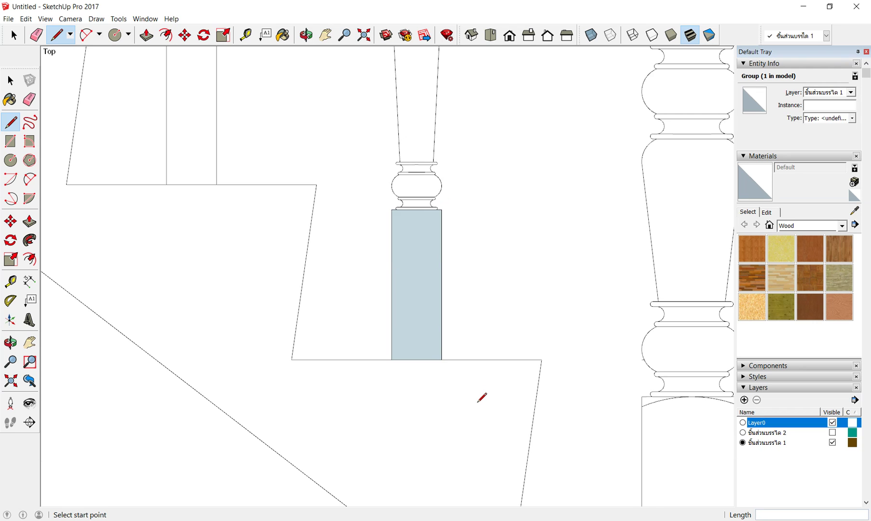
{"action": "scroll", "coordinate": [481, 388], "scroll_direction": "down", "scroll_amount": 2}
{"action": "mouse_move", "coordinate": [481, 386]}
{"action": "middle_mouse_down"}
{"action": "mouse_move", "coordinate": [217, 223]}
{"action": "mouse_move", "coordinate": [583, 311]}
{"action": "mouse_move", "coordinate": [483, 256]}
{"action": "middle_mouse_up"}
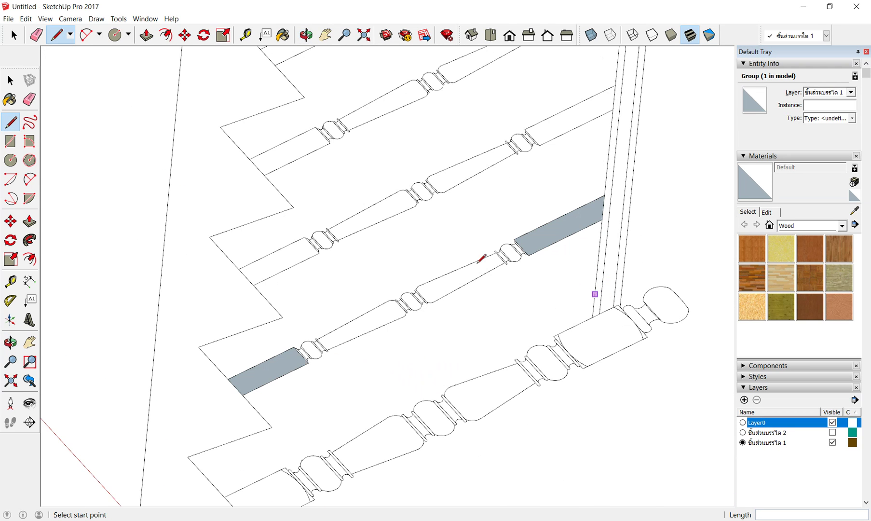
Step: Push/Pull both traced faces up 0.05 m into boxes
{"action": "left_click", "coordinate": [146, 35]}
{"action": "scroll", "coordinate": [579, 208], "scroll_direction": "up", "scroll_amount": 3}
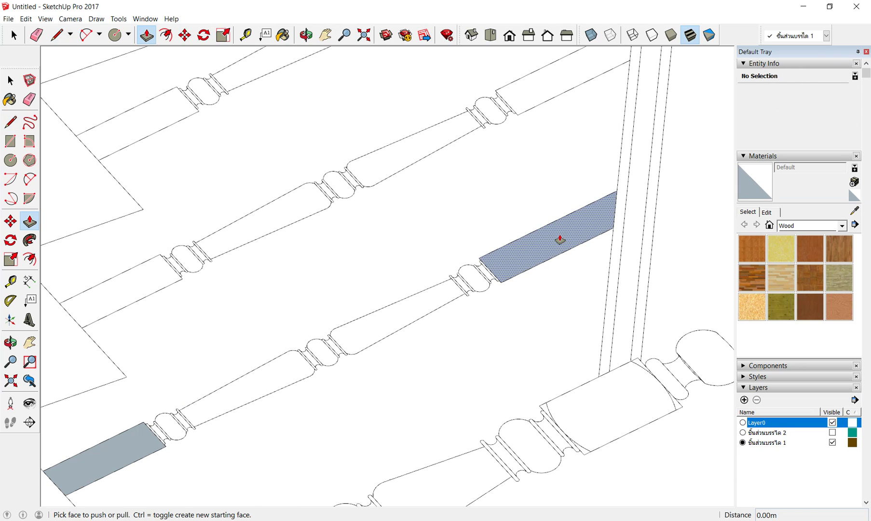
{"action": "left_click_drag", "start_coordinate": [560, 241], "coordinate": [573, 172]}
{"action": "type", "text": ".05"}
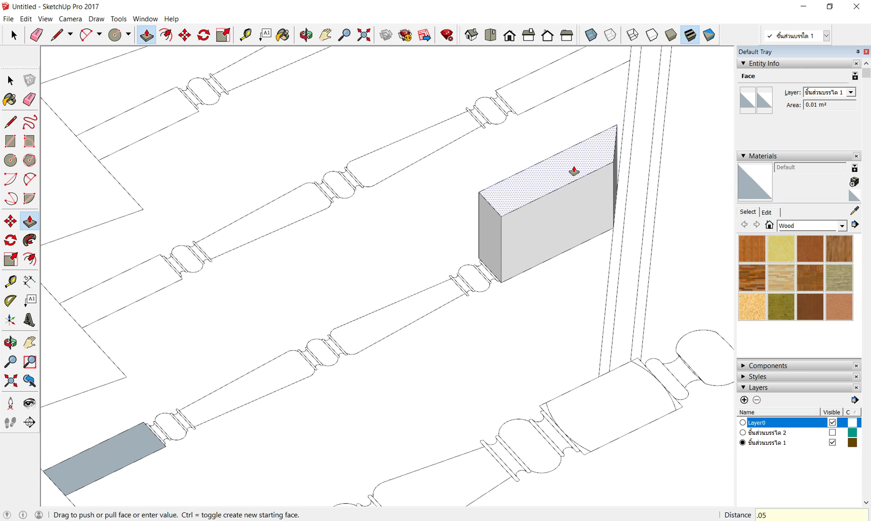
{"action": "key", "text": "Return"}
{"action": "scroll", "coordinate": [574, 170], "scroll_direction": "down", "scroll_amount": 2}
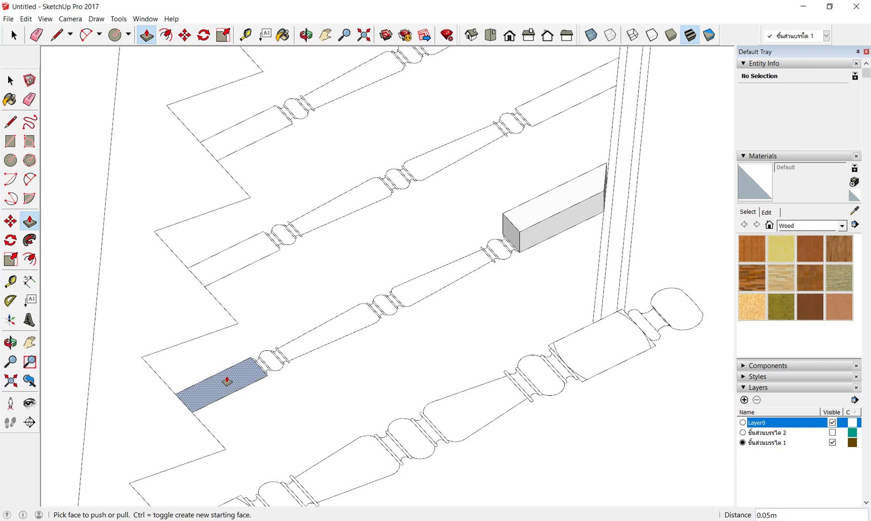
{"action": "left_click_drag", "start_coordinate": [227, 381], "coordinate": [246, 322]}
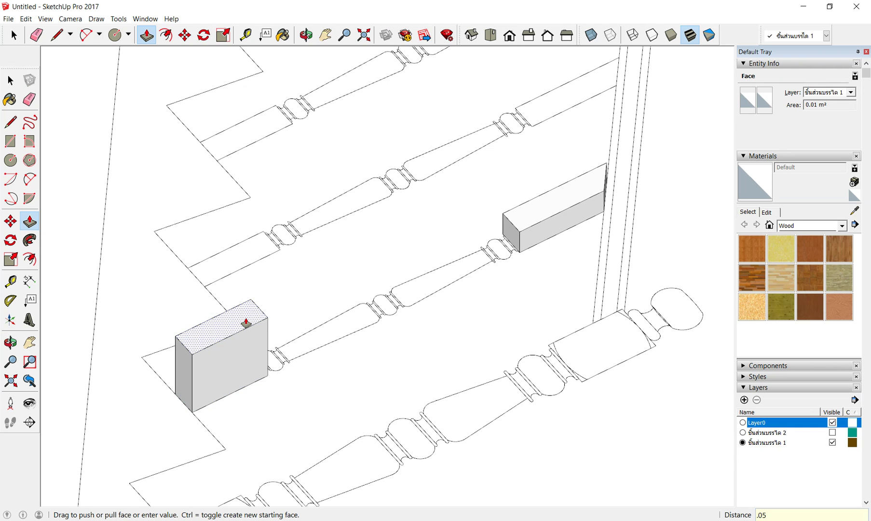
{"action": "key", "text": "Return"}
{"action": "scroll", "coordinate": [243, 238], "scroll_direction": "down", "scroll_amount": 2}
{"action": "scroll", "coordinate": [251, 227], "scroll_direction": "down", "scroll_amount": 1}
Step: Select both extruded boxes and combine them into one group
{"action": "left_click", "coordinate": [14, 35]}
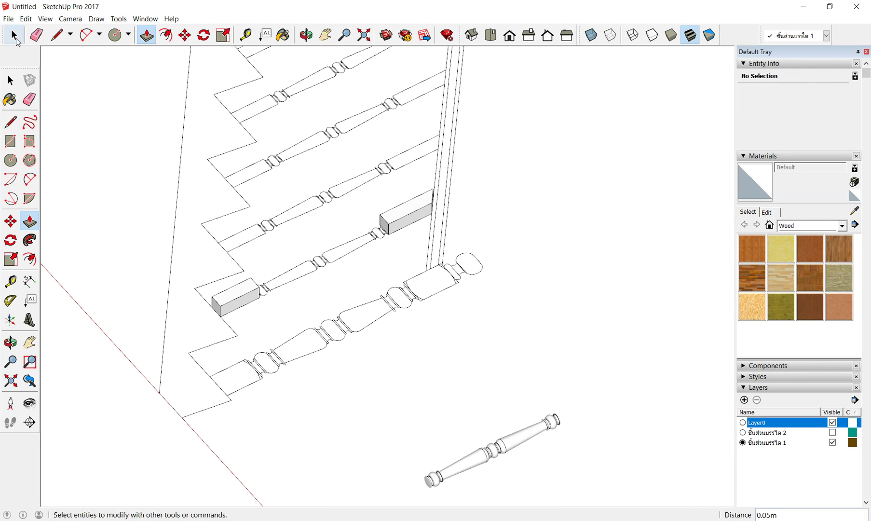
{"action": "left_click", "coordinate": [14, 36]}
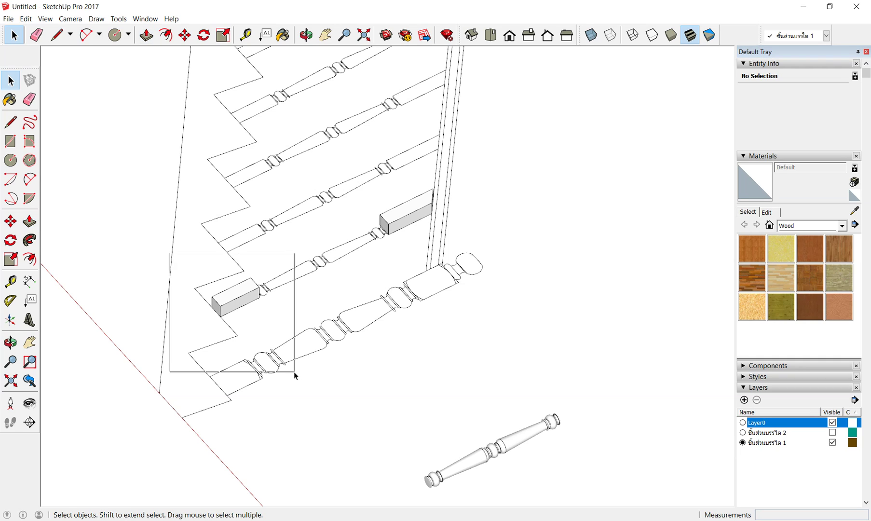
{"action": "left_click_drag", "start_coordinate": [172, 257], "coordinate": [297, 377]}
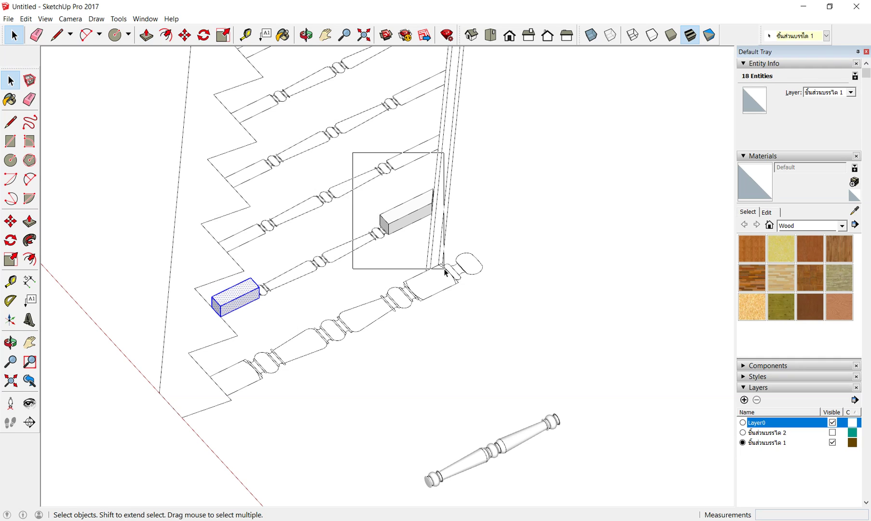
{"action": "left_click_drag", "start_coordinate": [354, 157], "coordinate": [446, 273]}
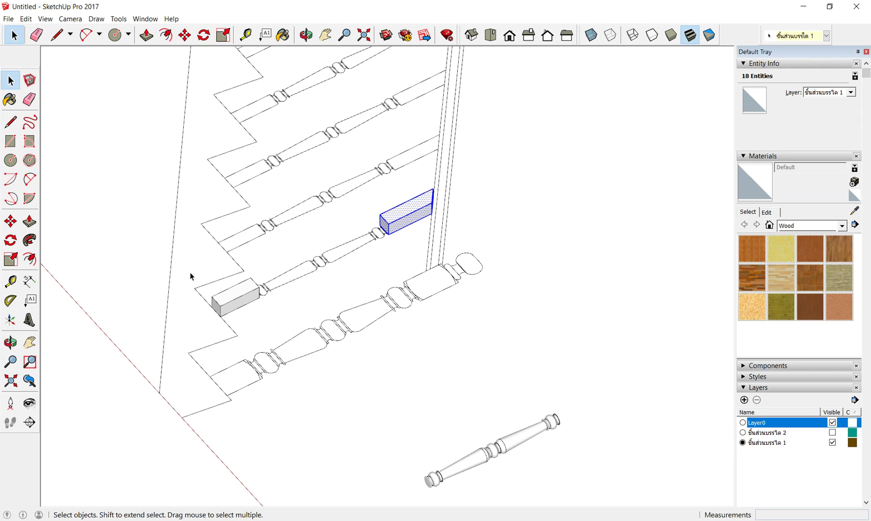
{"action": "left_click_drag", "start_coordinate": [185, 264], "coordinate": [285, 351], "text": "shift"}
{"action": "right_click", "coordinate": [241, 288]}
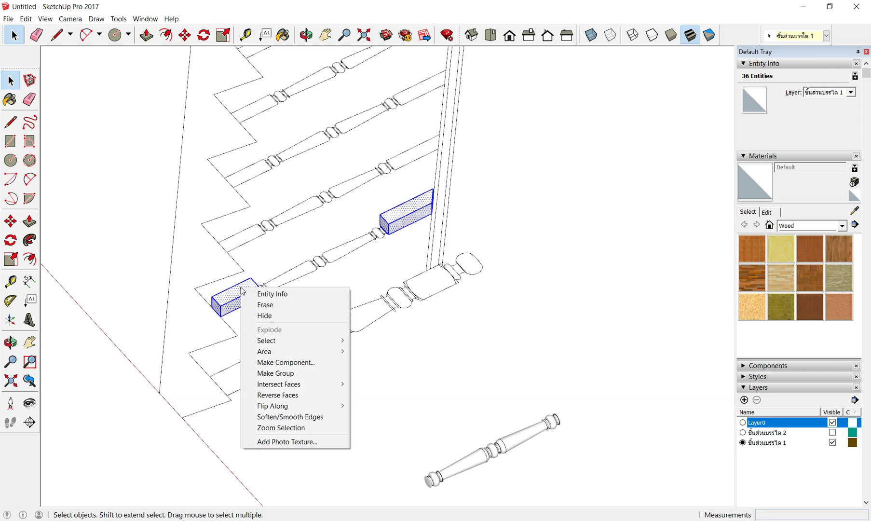
{"action": "left_click", "coordinate": [289, 373]}
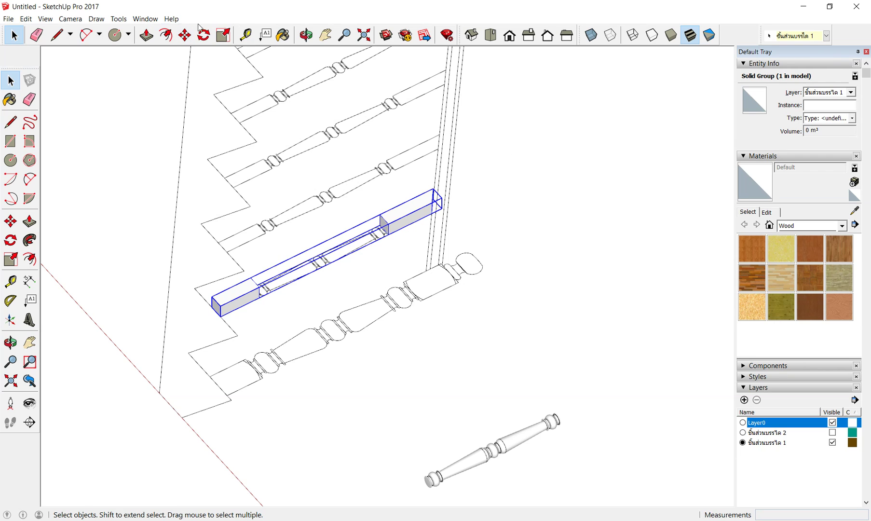
{"action": "left_click", "coordinate": [185, 35]}
{"action": "left_click", "coordinate": [535, 139]}
{"action": "type", "text": ".02"}
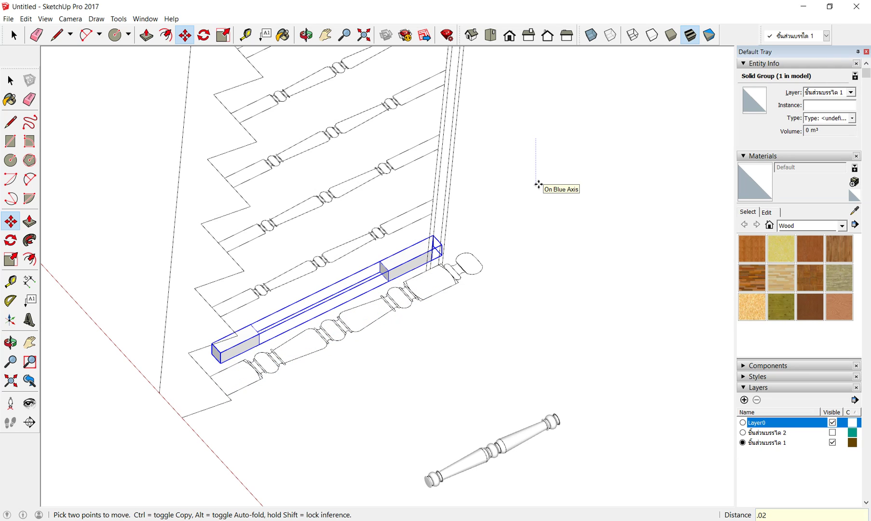
Step: Finish raising the boxed group 0.025 m along the blue axis
{"action": "type", "text": "5"}
{"action": "key", "text": "Return"}
{"action": "scroll", "coordinate": [549, 174], "scroll_direction": "down", "scroll_amount": 2}
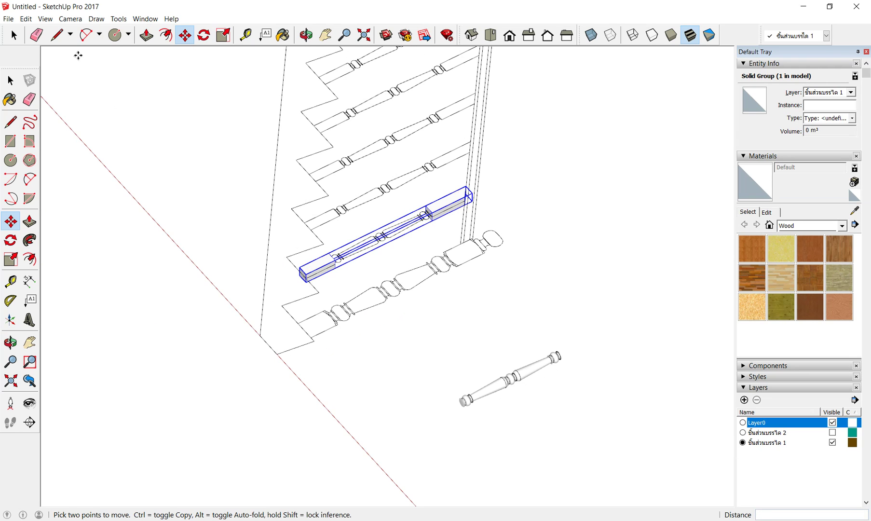
Step: Move the lone loose baluster 1 m sideways
{"action": "left_click", "coordinate": [13, 34]}
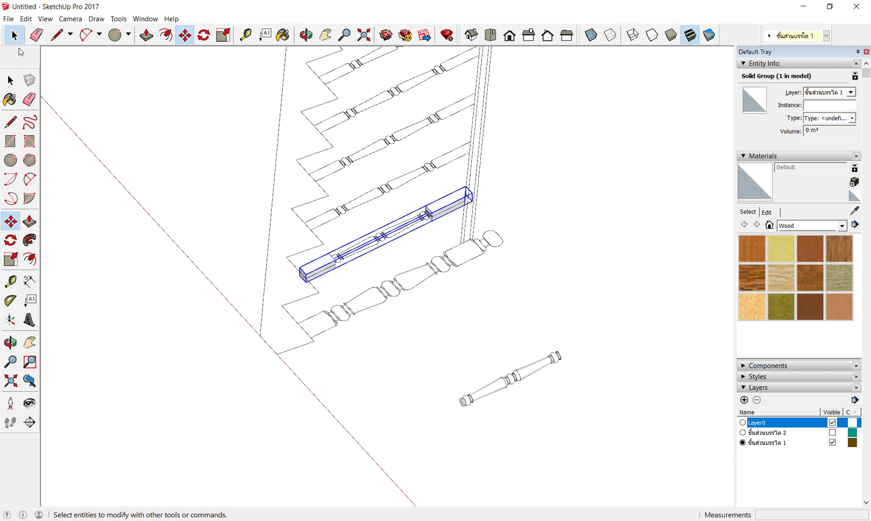
{"action": "left_click", "coordinate": [533, 374]}
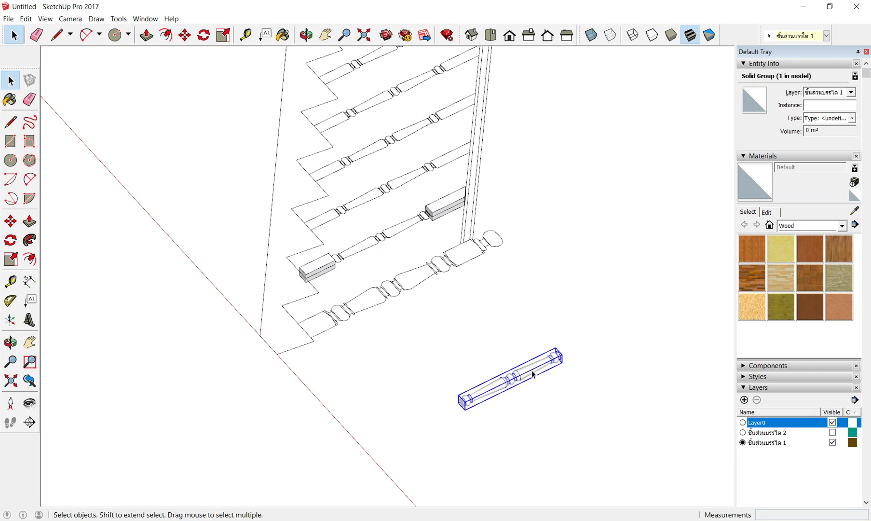
{"action": "left_click", "coordinate": [184, 38]}
{"action": "left_click", "coordinate": [671, 353]}
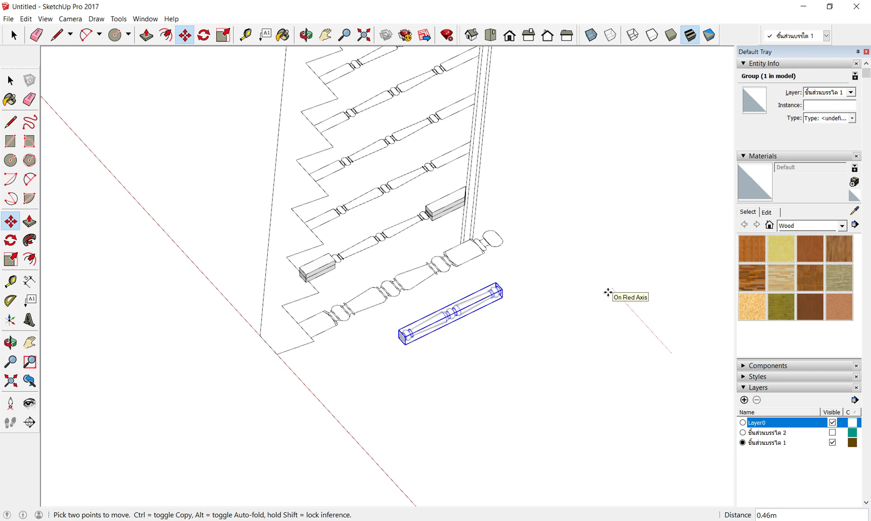
{"action": "type", "text": "1"}
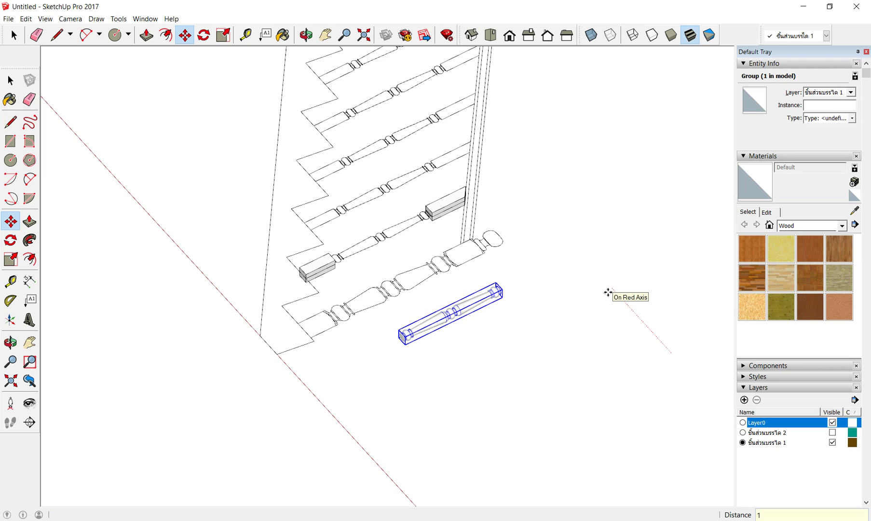
{"action": "key", "text": "Return"}
{"action": "key", "text": "Escape"}
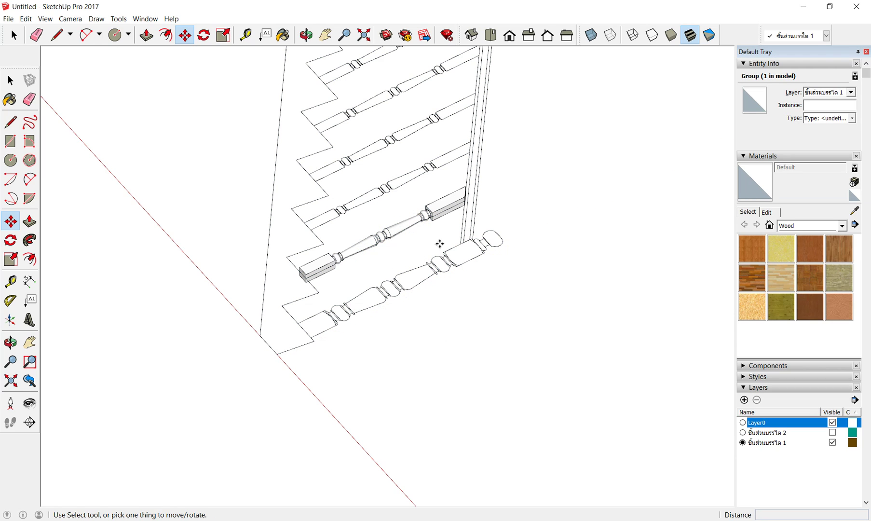
Step: Show Layer 2, move its newel post to the stair foot, and hide Layer0
{"action": "left_click", "coordinate": [832, 432]}
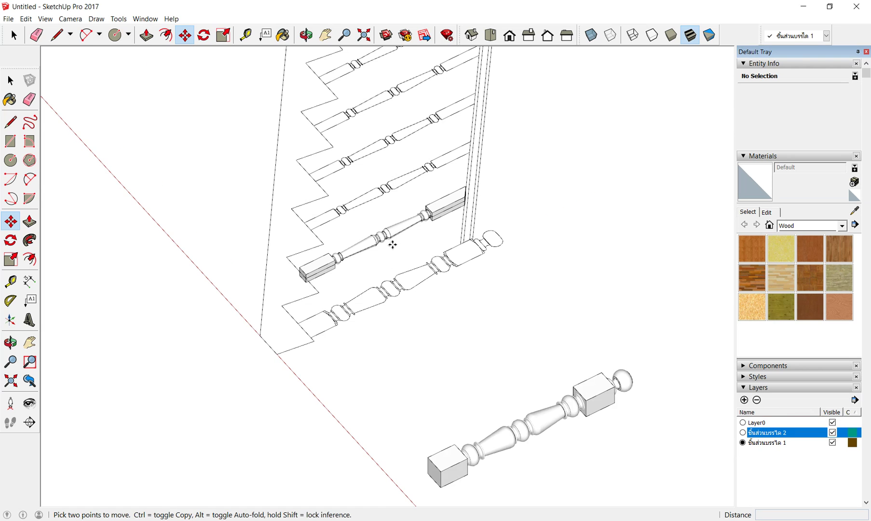
{"action": "middle_click_drag", "start_coordinate": [603, 405], "coordinate": [554, 371], "text": "shift"}
{"action": "left_click", "coordinate": [546, 365]}
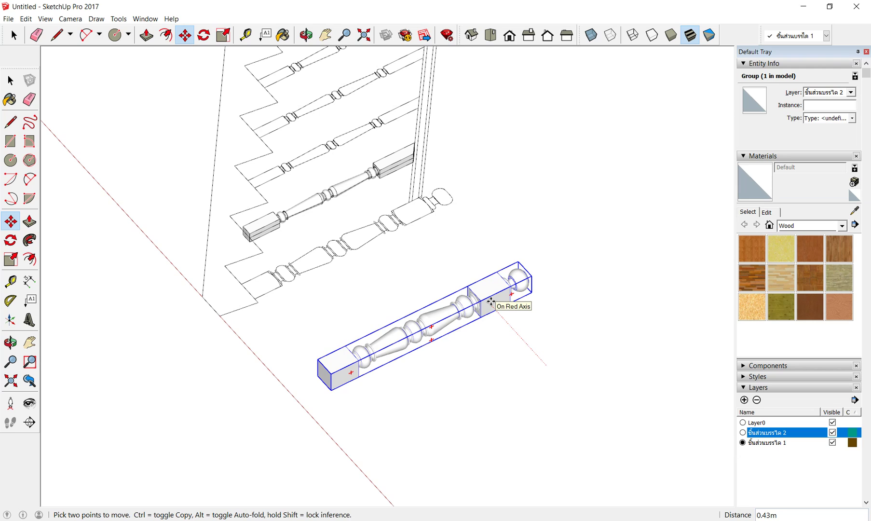
{"action": "key", "text": "Escape"}
{"action": "scroll", "coordinate": [409, 301], "scroll_direction": "down", "scroll_amount": 2}
{"action": "scroll", "coordinate": [408, 302], "scroll_direction": "down", "scroll_amount": 1}
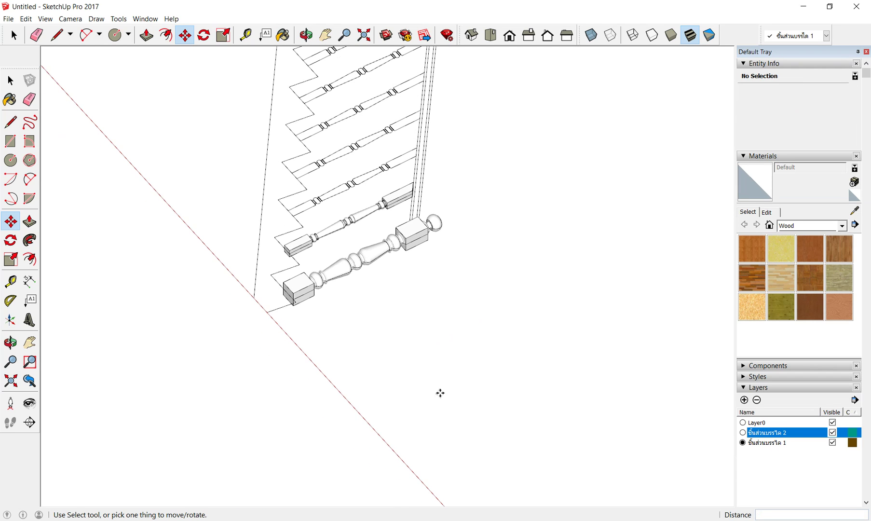
{"action": "scroll", "coordinate": [323, 254], "scroll_direction": "up", "scroll_amount": 2}
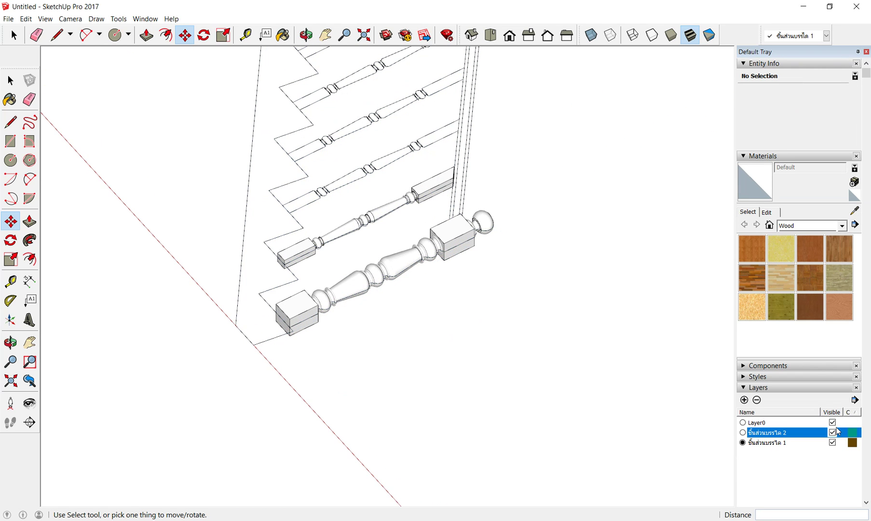
{"action": "left_click", "coordinate": [833, 422]}
{"action": "scroll", "coordinate": [426, 259], "scroll_direction": "up", "scroll_amount": 2}
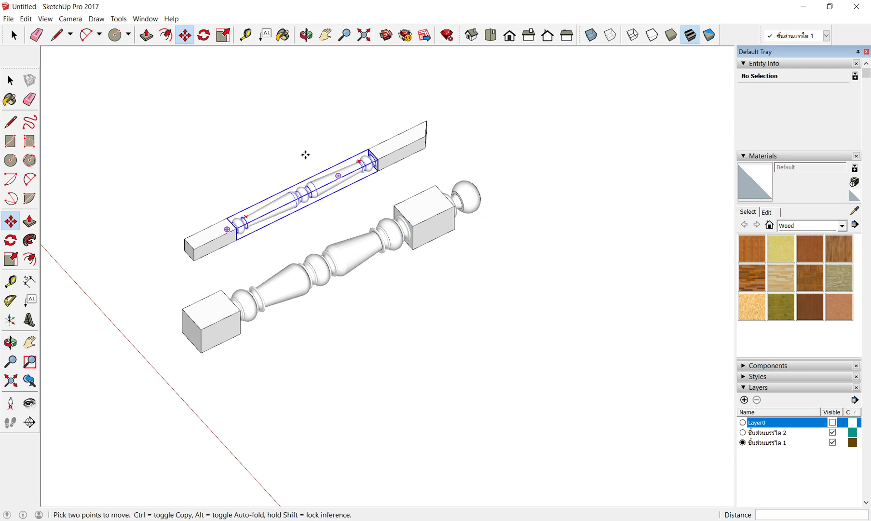
Step: Orbit until the turned spindle and the flat baluster both stand upright
{"action": "mouse_move", "coordinate": [306, 153]}
{"action": "middle_mouse_down"}
{"action": "mouse_move", "coordinate": [470, 269]}
{"action": "mouse_move", "coordinate": [424, 349]}
{"action": "middle_mouse_up"}
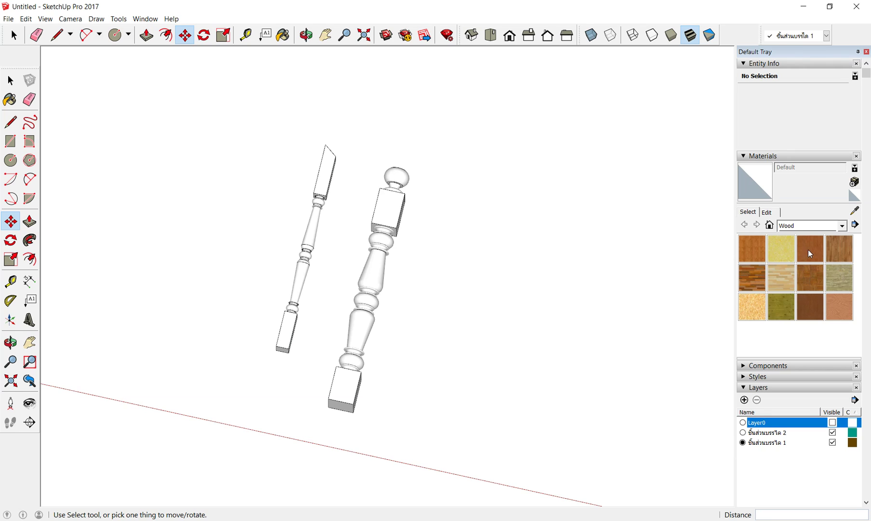
Step: Pick Wood Cherry Original as the paint material and close the Default Tray
{"action": "left_click", "coordinate": [753, 270]}
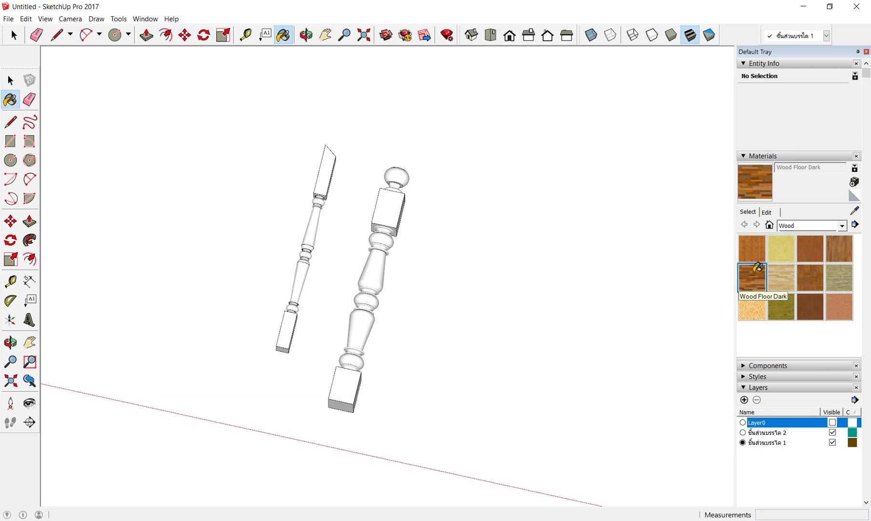
{"action": "left_click", "coordinate": [753, 245]}
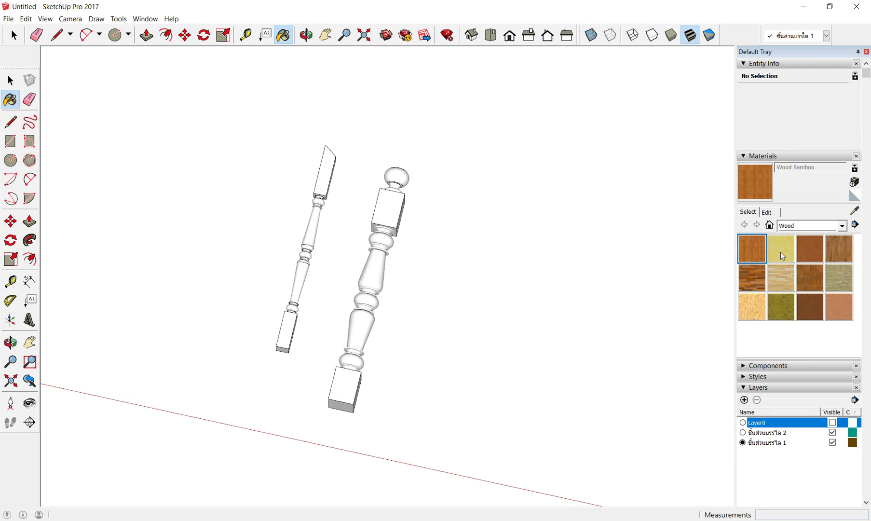
{"action": "left_click", "coordinate": [820, 252]}
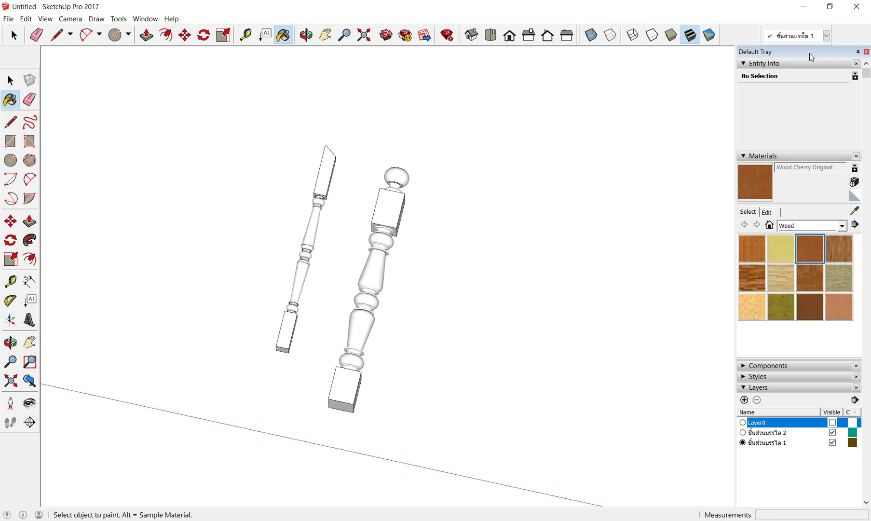
{"action": "left_click", "coordinate": [866, 51]}
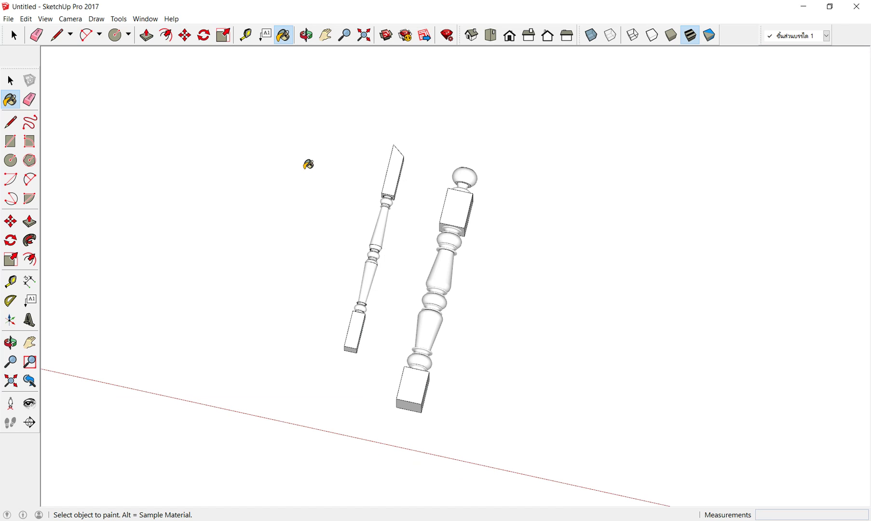
{"action": "left_click", "coordinate": [155, 20]}
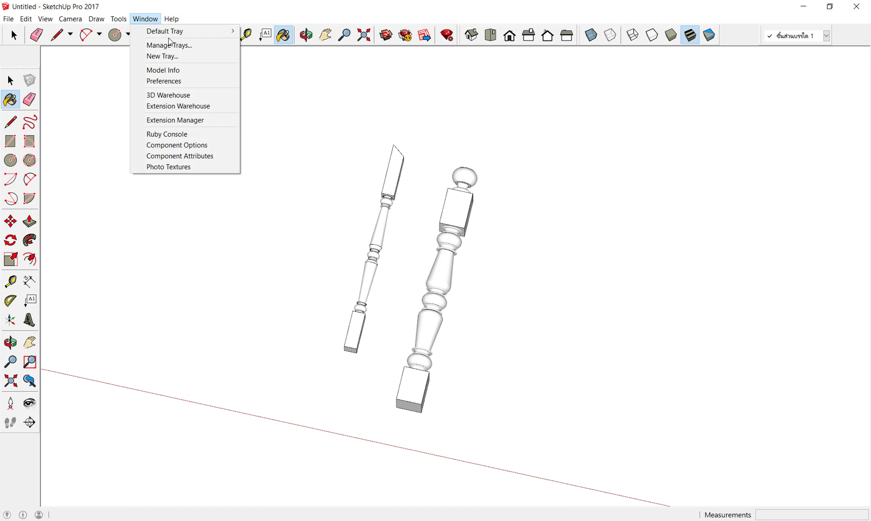
{"action": "mouse_move", "coordinate": [173, 32]}
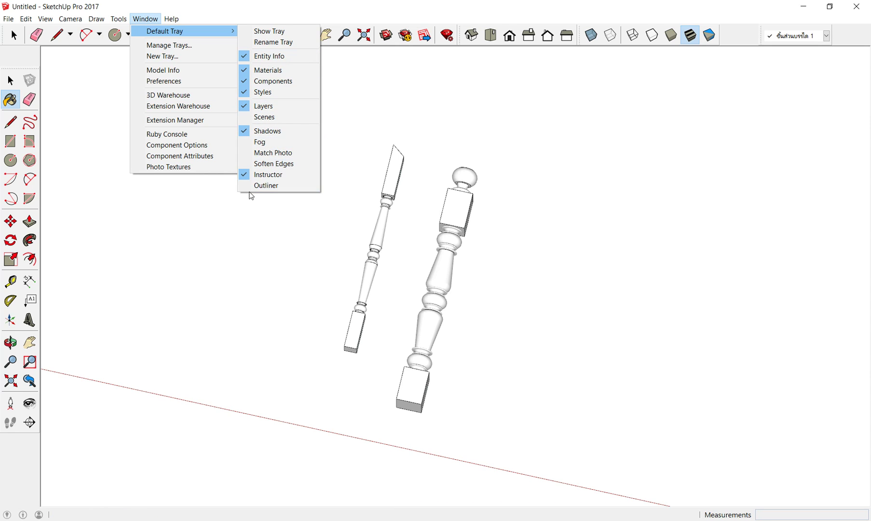
Step: Show the Default Tray again and collapse its Materials section
{"action": "left_click", "coordinate": [270, 32]}
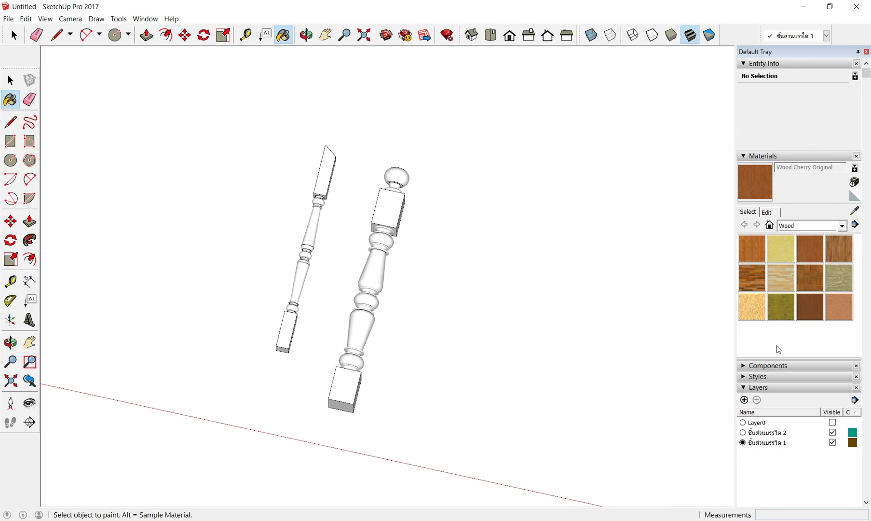
{"action": "left_click", "coordinate": [830, 153]}
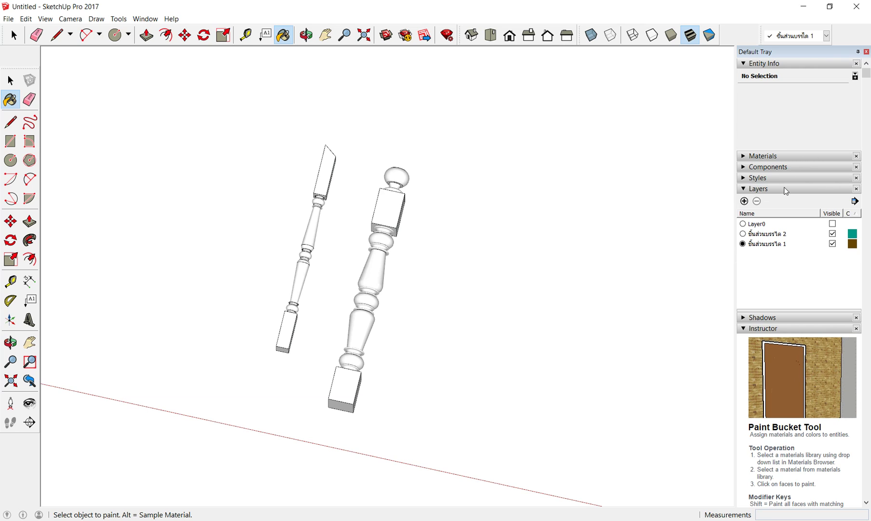
Step: Expand the Materials wood library, look through its categories and Edit tab, and dismiss Create Material
{"action": "left_click", "coordinate": [788, 159]}
{"action": "left_click", "coordinate": [843, 227]}
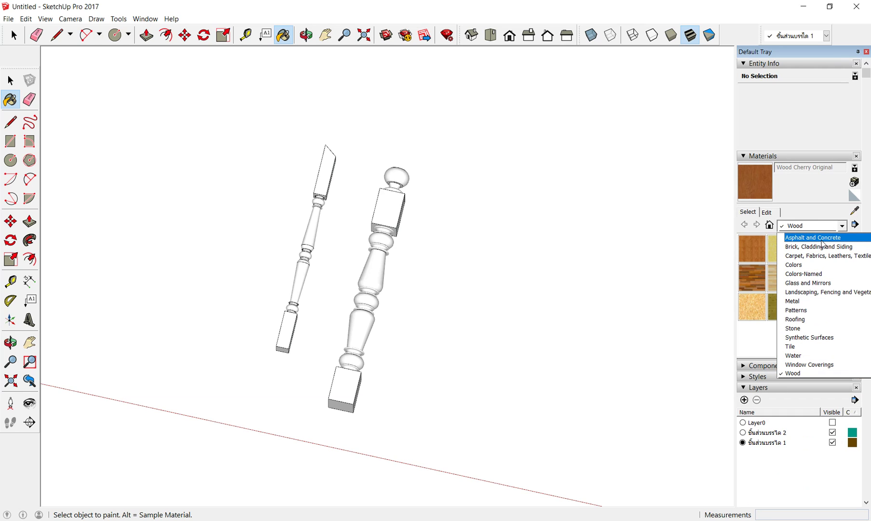
{"action": "left_click", "coordinate": [763, 345]}
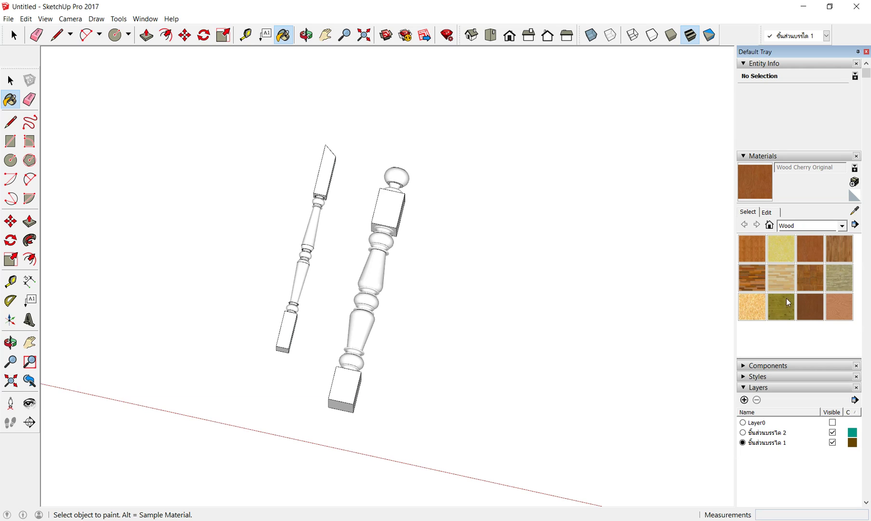
{"action": "left_click", "coordinate": [766, 212]}
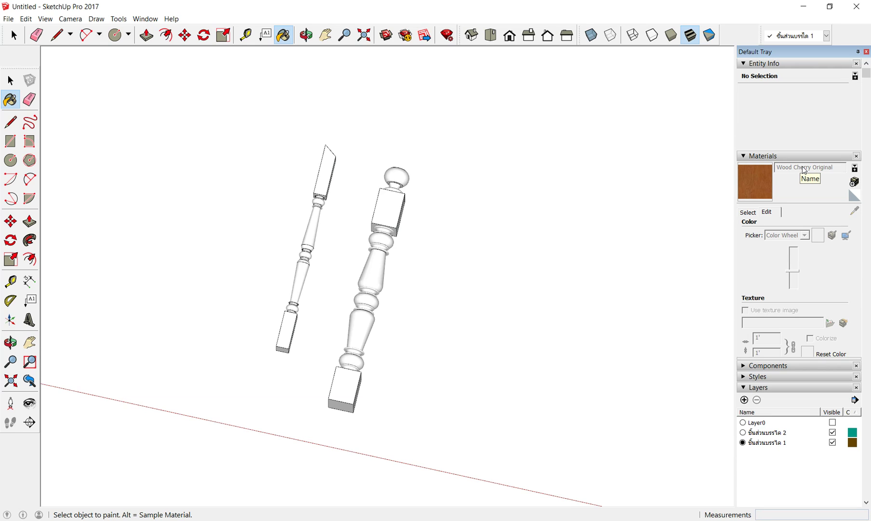
{"action": "left_click", "coordinate": [750, 213]}
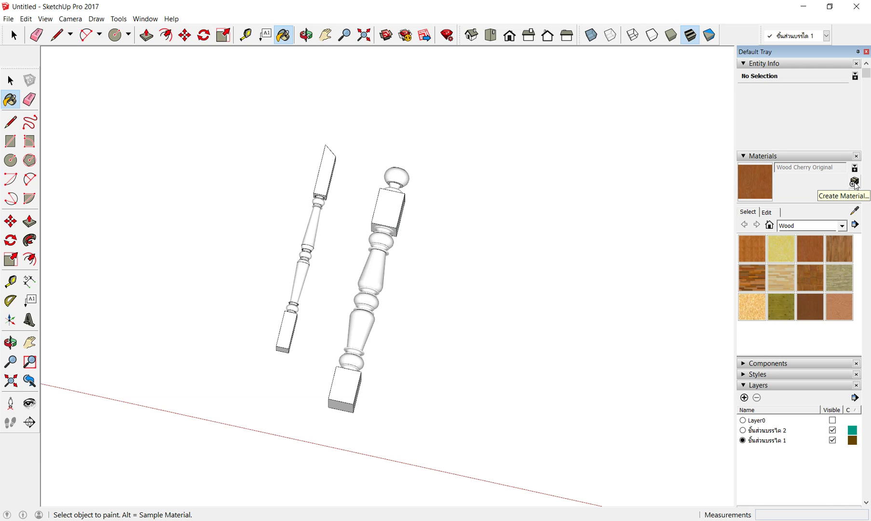
{"action": "left_click", "coordinate": [854, 184]}
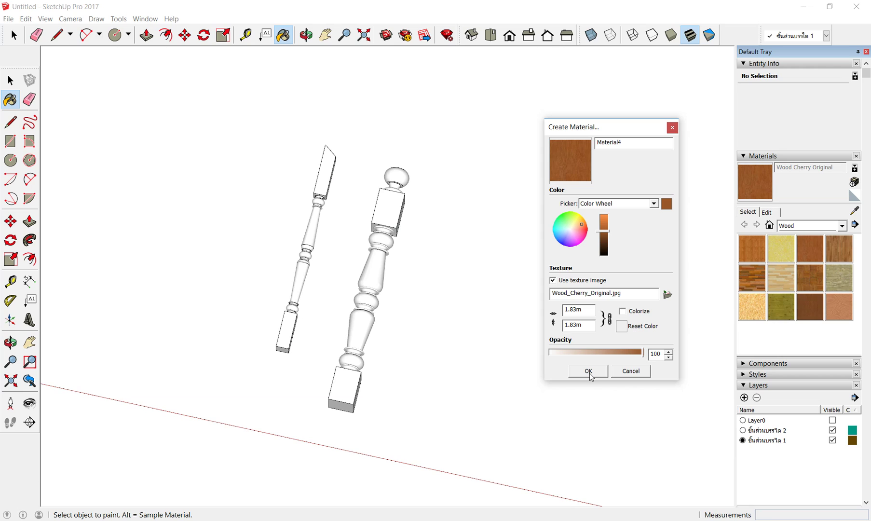
{"action": "left_click", "coordinate": [672, 128]}
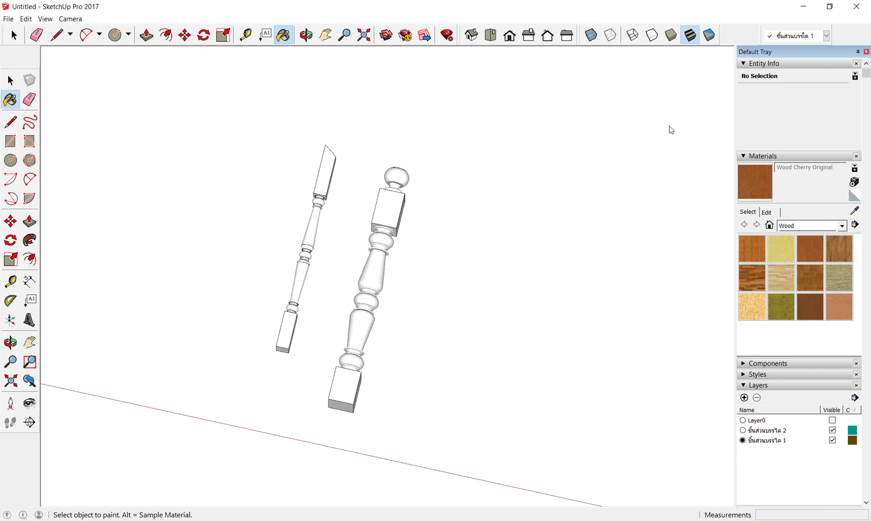
Step: Open a second library pane and choose Wood Cherry Original as the paint material
{"action": "left_click", "coordinate": [767, 213]}
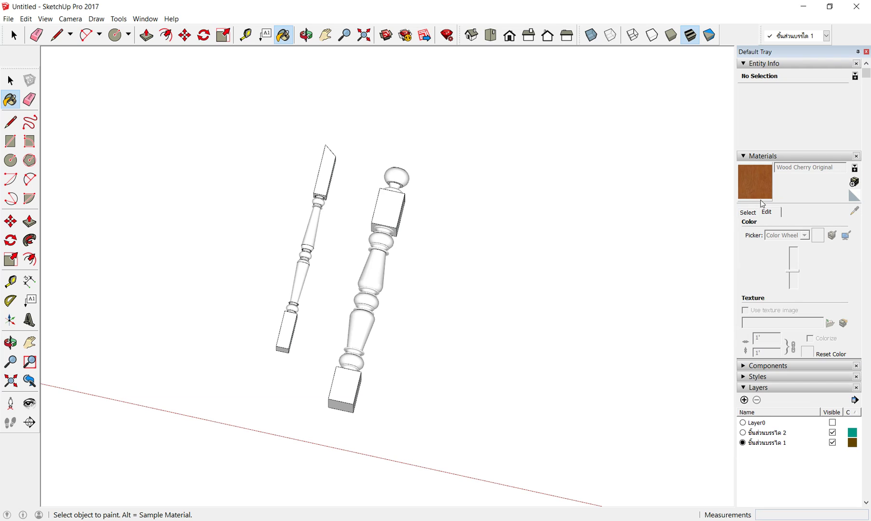
{"action": "left_click", "coordinate": [749, 213]}
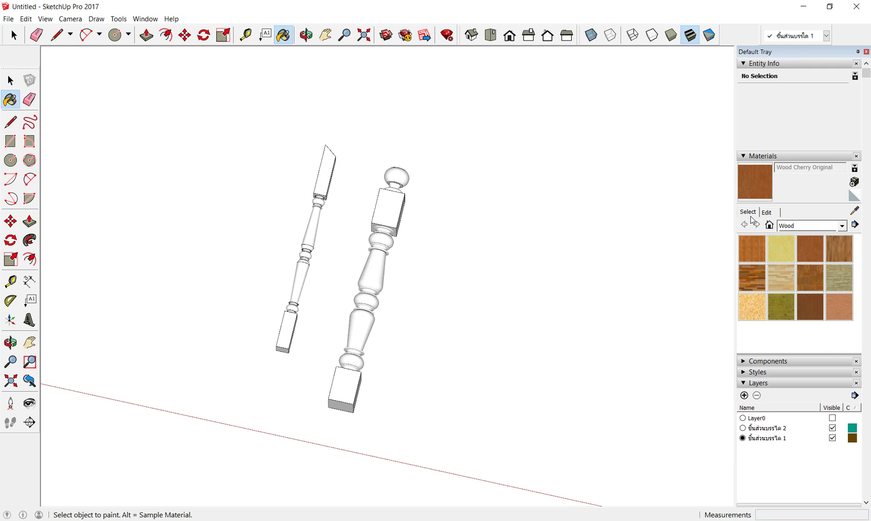
{"action": "left_click", "coordinate": [855, 169]}
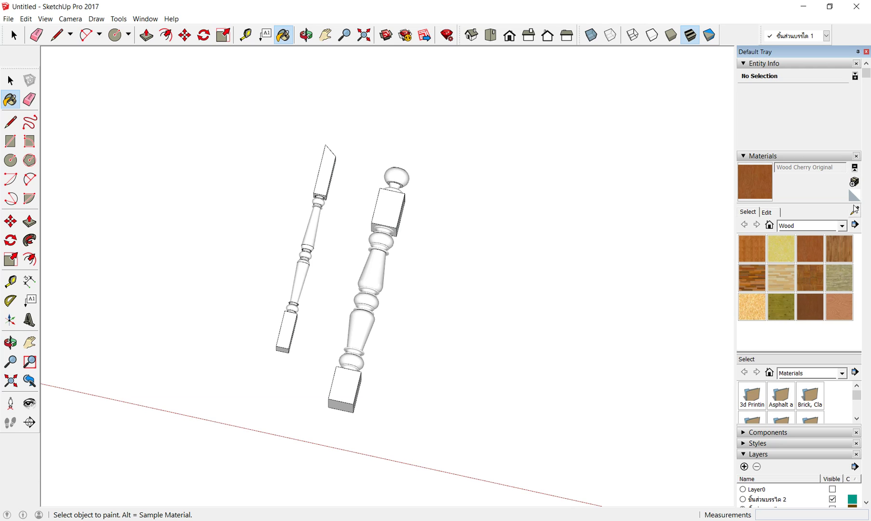
{"action": "left_click", "coordinate": [855, 196]}
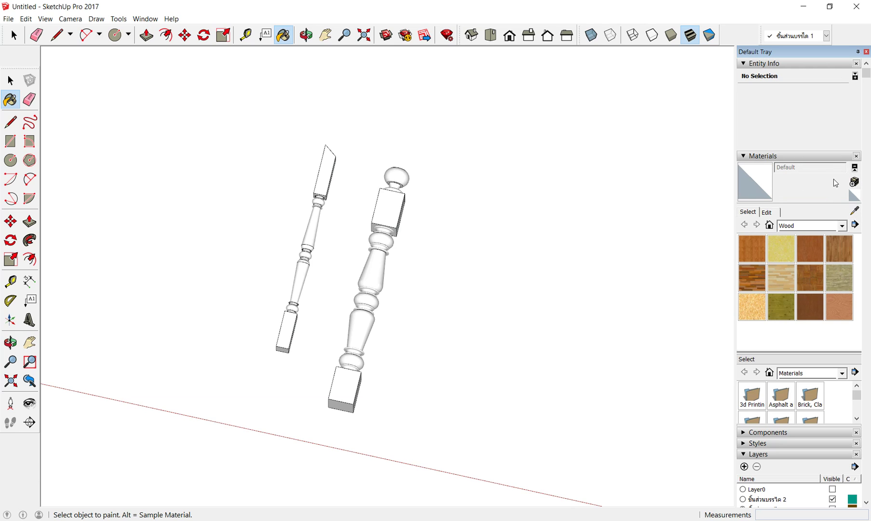
{"action": "left_click", "coordinate": [854, 182]}
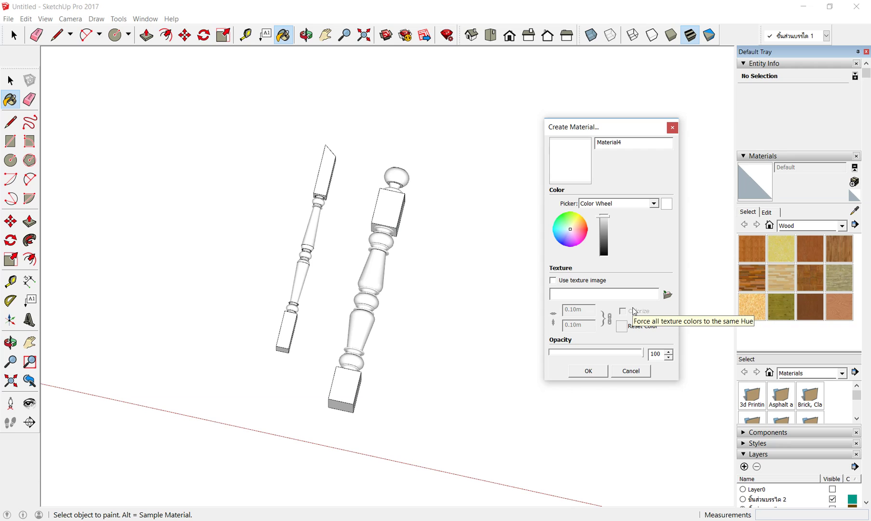
{"action": "left_click", "coordinate": [672, 128]}
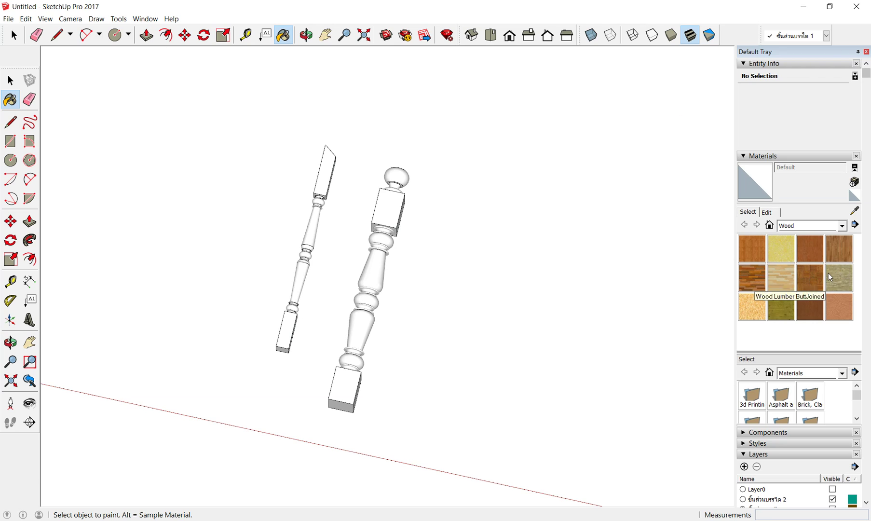
{"action": "left_click", "coordinate": [812, 248]}
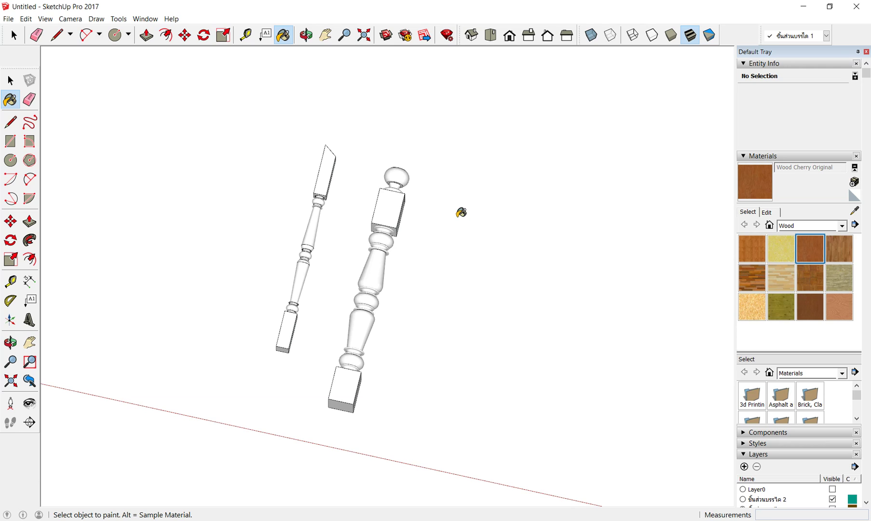
Step: Paint the newel post, the balusters and the left baluster's top and bottom blocks with Wood Cherry Original
{"action": "left_click", "coordinate": [389, 203]}
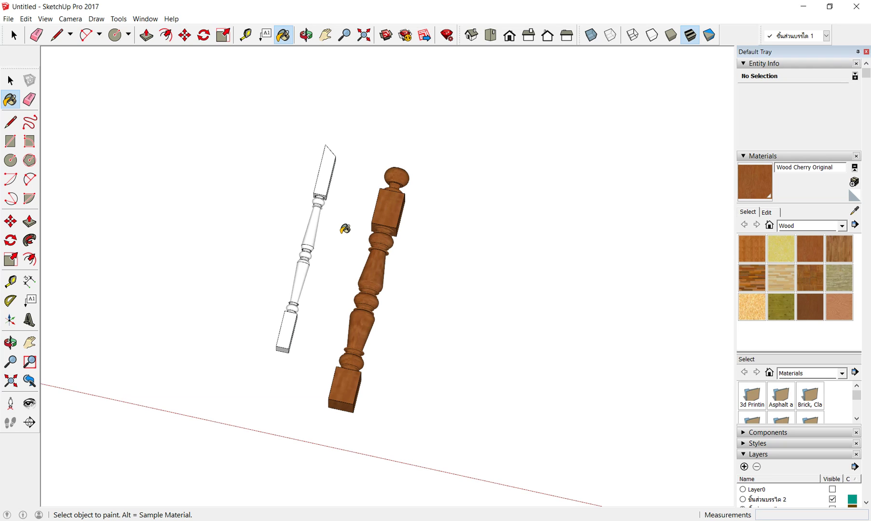
{"action": "left_click", "coordinate": [316, 220]}
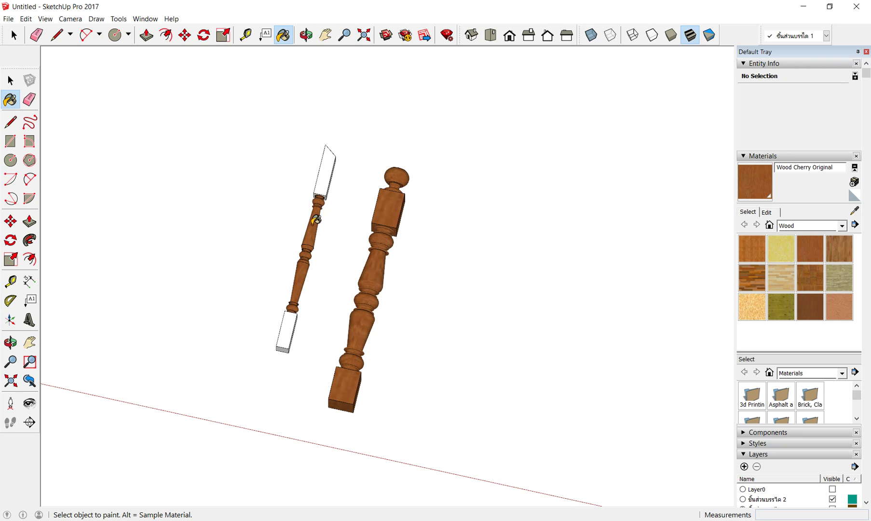
{"action": "left_click", "coordinate": [325, 176]}
{"action": "scroll", "coordinate": [290, 313], "scroll_direction": "up", "scroll_amount": 2}
{"action": "scroll", "coordinate": [299, 299], "scroll_direction": "up", "scroll_amount": 3}
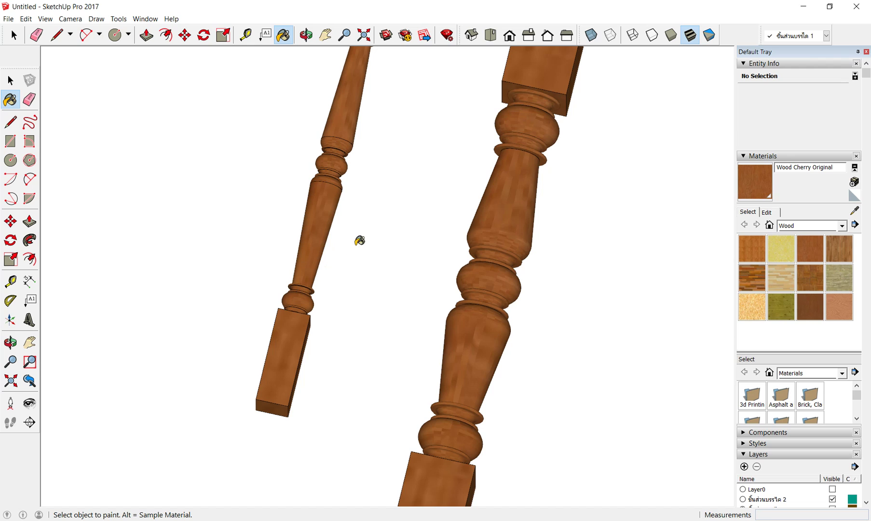
{"action": "scroll", "coordinate": [426, 254], "scroll_direction": "down", "scroll_amount": 1}
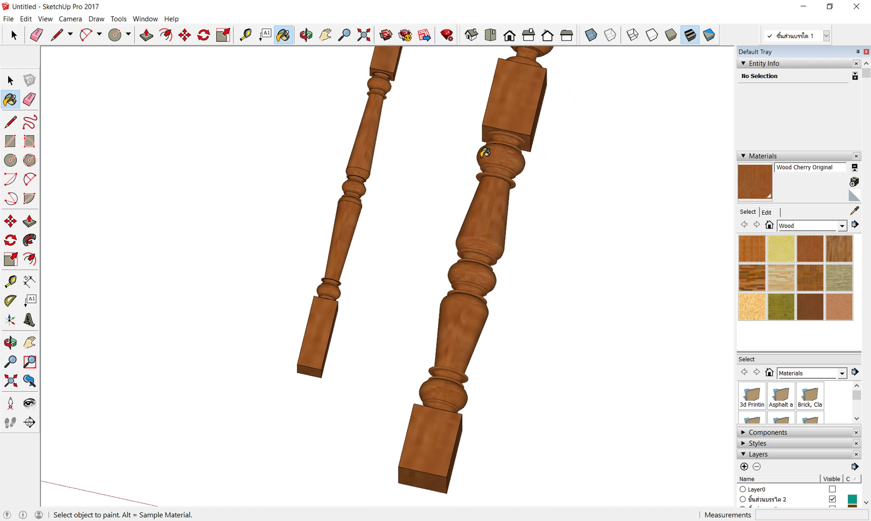
{"action": "scroll", "coordinate": [550, 239], "scroll_direction": "up", "scroll_amount": 2}
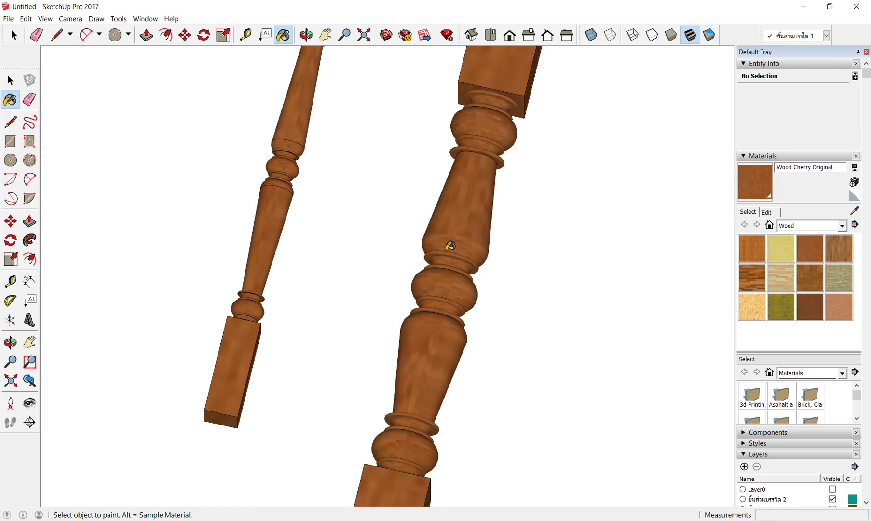
{"action": "scroll", "coordinate": [449, 245], "scroll_direction": "up", "scroll_amount": 2}
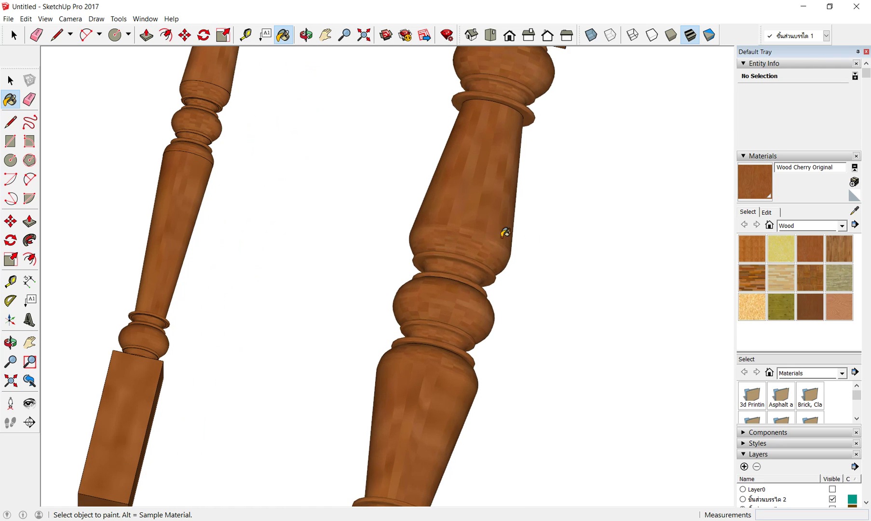
Step: Set the Wood Cherry Original texture width to .05, making the texture 0.05m by 0.05m
{"action": "left_click", "coordinate": [768, 212]}
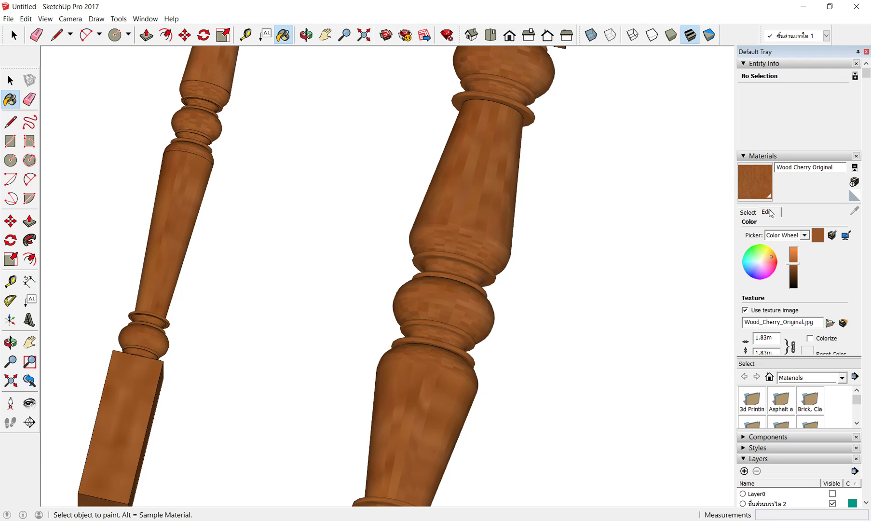
{"action": "scroll", "coordinate": [786, 319], "scroll_direction": "down", "scroll_amount": 3}
{"action": "scroll", "coordinate": [791, 299], "scroll_direction": "up", "scroll_amount": 3}
{"action": "scroll", "coordinate": [800, 271], "scroll_direction": "down", "scroll_amount": 1}
{"action": "scroll", "coordinate": [809, 246], "scroll_direction": "down", "scroll_amount": 2}
{"action": "scroll", "coordinate": [800, 236], "scroll_direction": "up", "scroll_amount": 2}
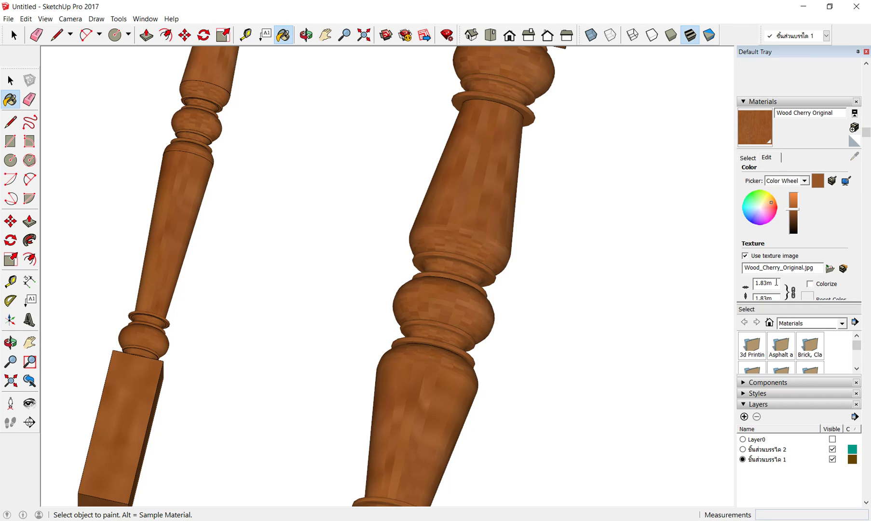
{"action": "left_click", "coordinate": [776, 283]}
{"action": "double_click", "coordinate": [776, 283]}
{"action": "type", "text": "1"}
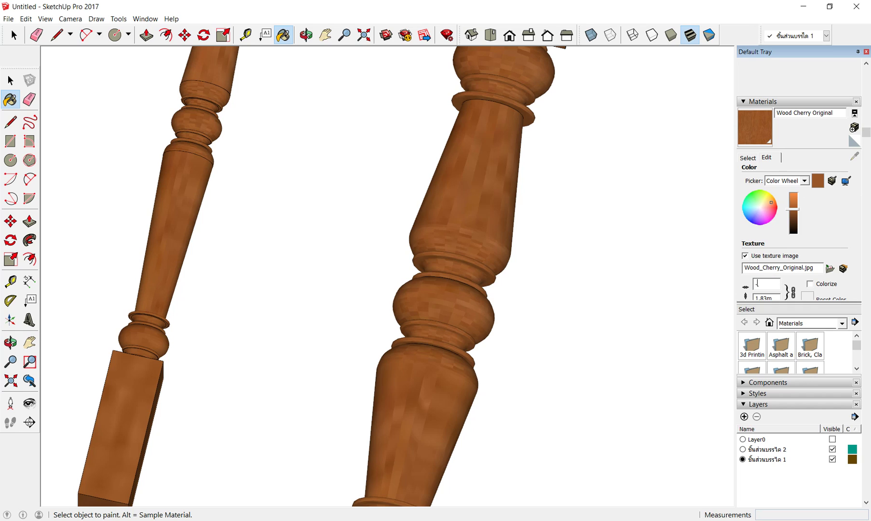
{"action": "type", "text": "5"}
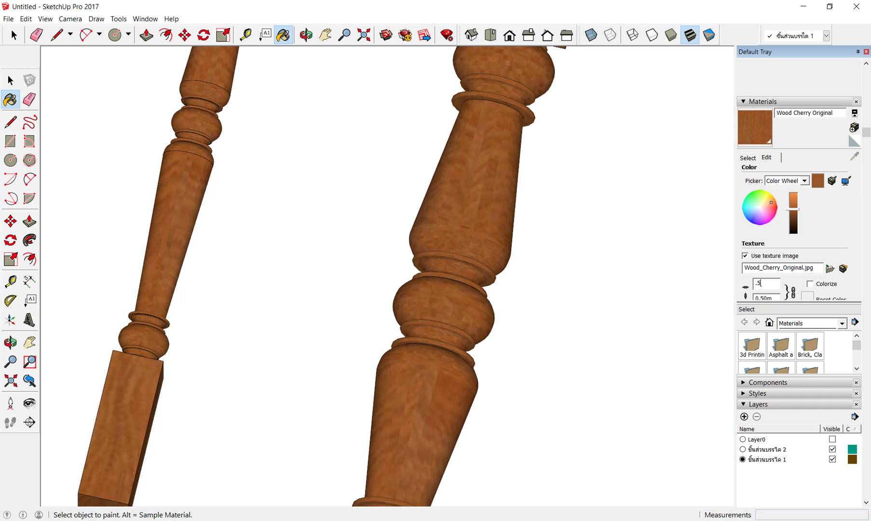
{"action": "key", "text": "Return"}
{"action": "type", "text": "1"}
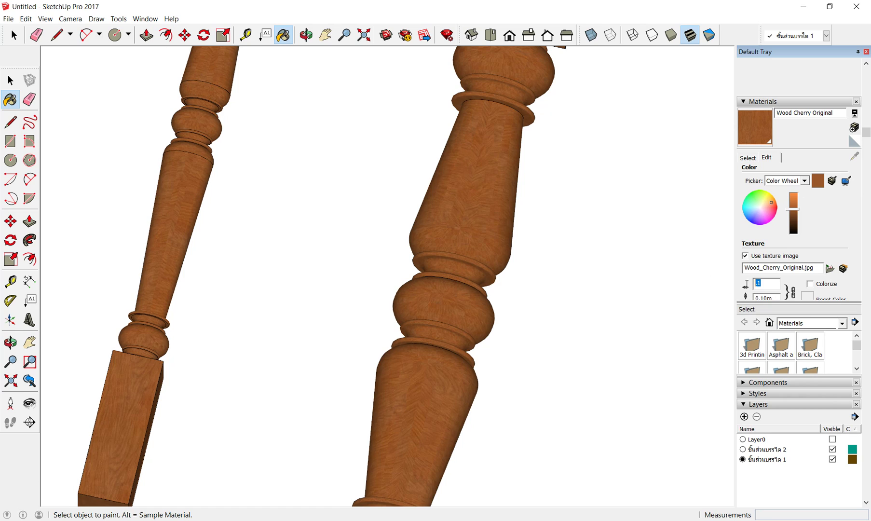
{"action": "key", "text": "BackSpace"}
{"action": "type", "text": "5"}
Step: Orbit until the balusters stand nearly upright to inspect the finer wood grain
{"action": "scroll", "coordinate": [470, 176], "scroll_direction": "down", "scroll_amount": 3}
{"action": "scroll", "coordinate": [472, 188], "scroll_direction": "down", "scroll_amount": 2}
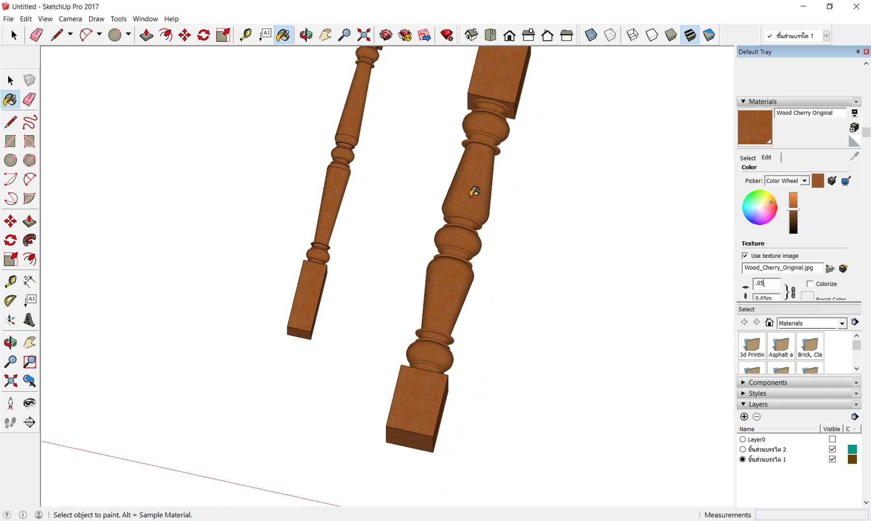
{"action": "scroll", "coordinate": [334, 214], "scroll_direction": "up", "scroll_amount": 1}
{"action": "scroll", "coordinate": [501, 344], "scroll_direction": "up", "scroll_amount": 1}
{"action": "scroll", "coordinate": [561, 156], "scroll_direction": "up", "scroll_amount": 1}
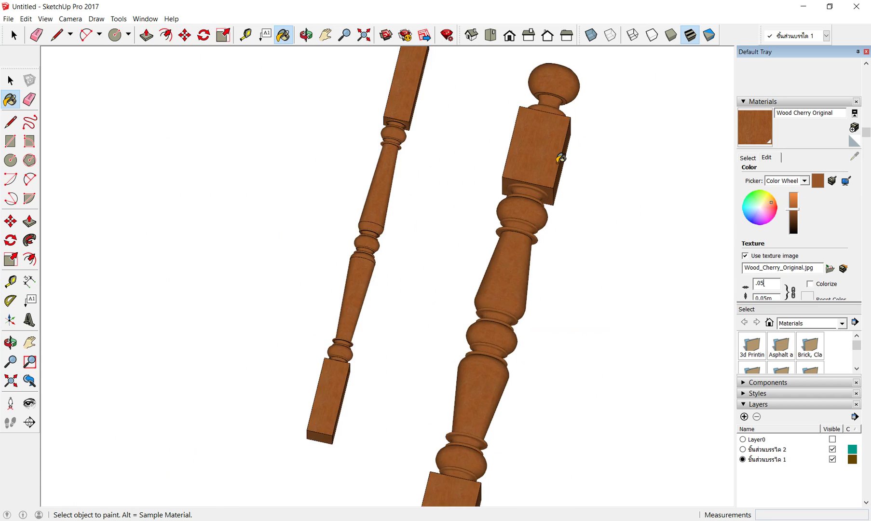
{"action": "scroll", "coordinate": [560, 158], "scroll_direction": "up", "scroll_amount": 1}
{"action": "scroll", "coordinate": [559, 158], "scroll_direction": "up", "scroll_amount": 1}
{"action": "mouse_move", "coordinate": [552, 171]}
{"action": "middle_mouse_down"}
{"action": "mouse_move", "coordinate": [525, 293]}
{"action": "mouse_move", "coordinate": [460, 140]}
{"action": "middle_mouse_up"}
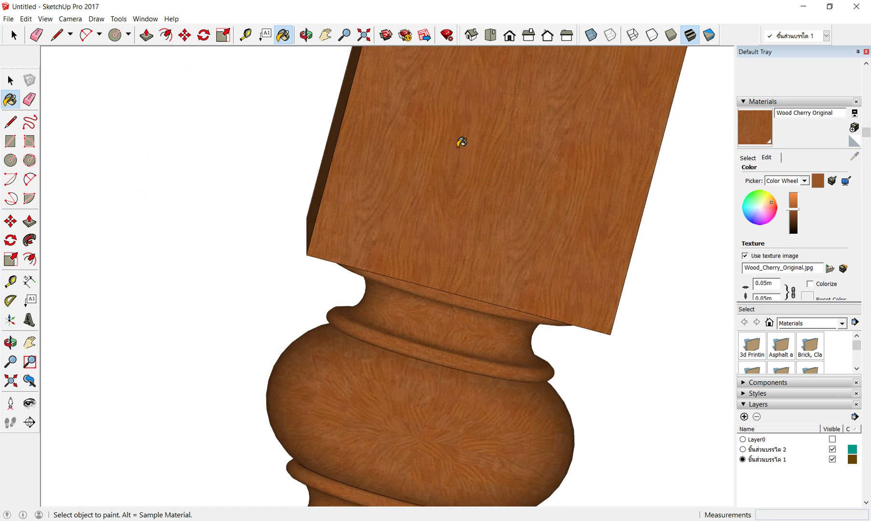
{"action": "scroll", "coordinate": [467, 149], "scroll_direction": "up", "scroll_amount": 2}
{"action": "scroll", "coordinate": [477, 145], "scroll_direction": "down", "scroll_amount": 3}
{"action": "scroll", "coordinate": [491, 143], "scroll_direction": "down", "scroll_amount": 2}
{"action": "scroll", "coordinate": [494, 157], "scroll_direction": "down", "scroll_amount": 2}
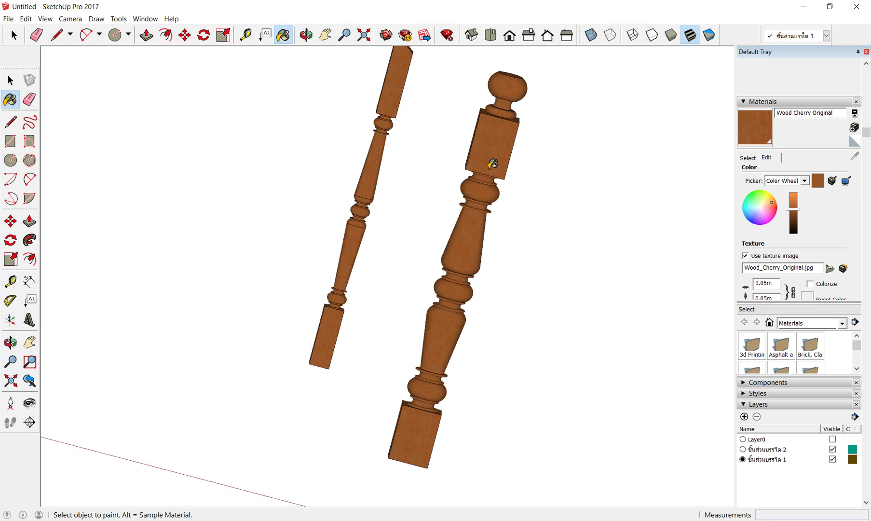
{"action": "scroll", "coordinate": [401, 83], "scroll_direction": "up", "scroll_amount": 2}
{"action": "scroll", "coordinate": [400, 83], "scroll_direction": "up", "scroll_amount": 1}
{"action": "mouse_move", "coordinate": [395, 233]}
{"action": "middle_mouse_down"}
{"action": "mouse_move", "coordinate": [477, 266]}
{"action": "mouse_move", "coordinate": [336, 117]}
{"action": "mouse_move", "coordinate": [389, 256]}
{"action": "middle_mouse_up"}
{"action": "scroll", "coordinate": [272, 447], "scroll_direction": "down", "scroll_amount": 3}
{"action": "mouse_move", "coordinate": [272, 447]}
{"action": "middle_mouse_down"}
{"action": "mouse_move", "coordinate": [545, 432]}
{"action": "mouse_move", "coordinate": [460, 243]}
{"action": "mouse_move", "coordinate": [477, 410]}
{"action": "mouse_move", "coordinate": [431, 409]}
{"action": "mouse_move", "coordinate": [639, 395]}
{"action": "middle_mouse_up"}
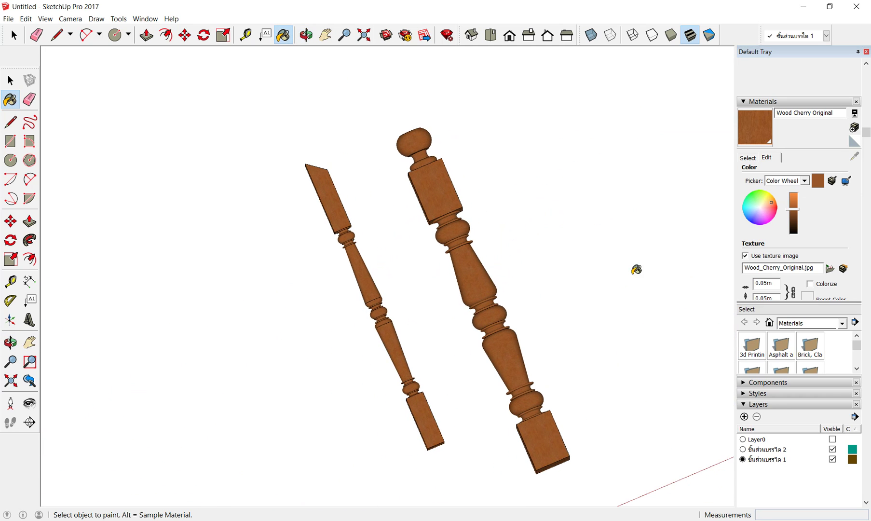
Step: Switch to Top view, restore the default tray, and make Layer0 visible to reveal the staircase
{"action": "left_click", "coordinate": [866, 52]}
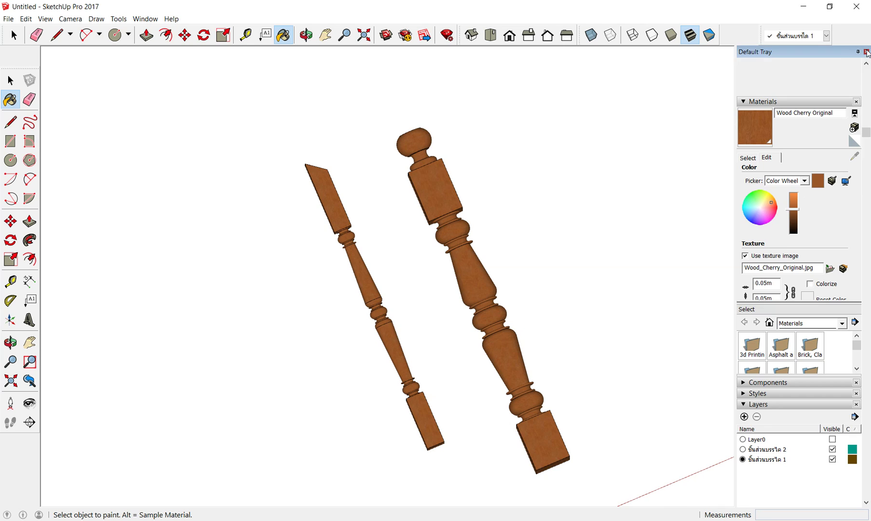
{"action": "middle_click_drag", "start_coordinate": [622, 210], "coordinate": [567, 411]}
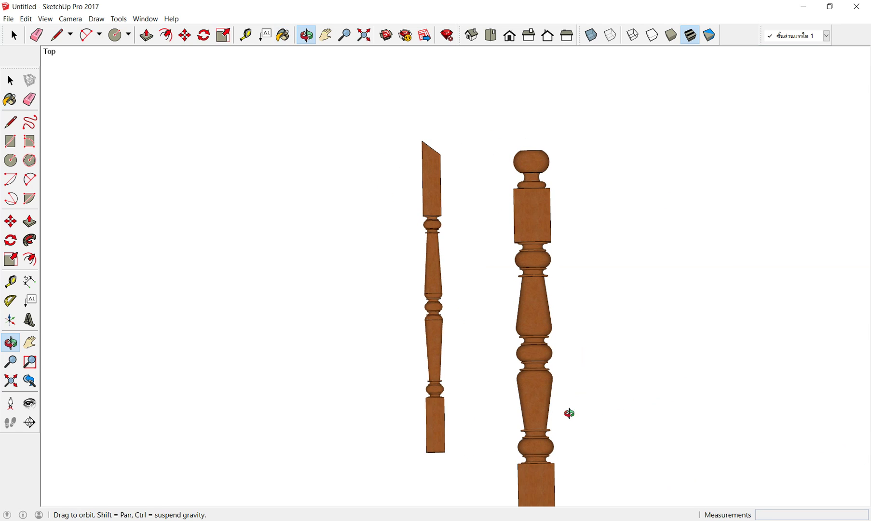
{"action": "left_click", "coordinate": [491, 35]}
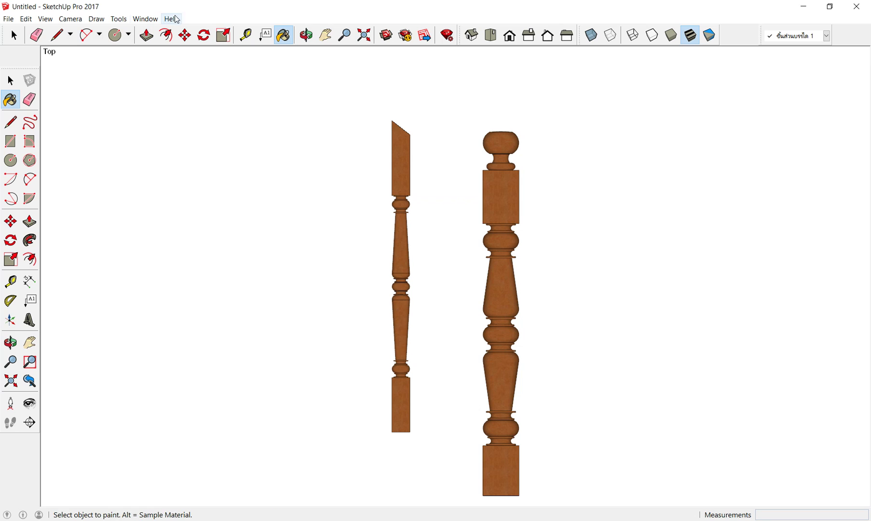
{"action": "left_click", "coordinate": [145, 19]}
{"action": "mouse_move", "coordinate": [166, 31]}
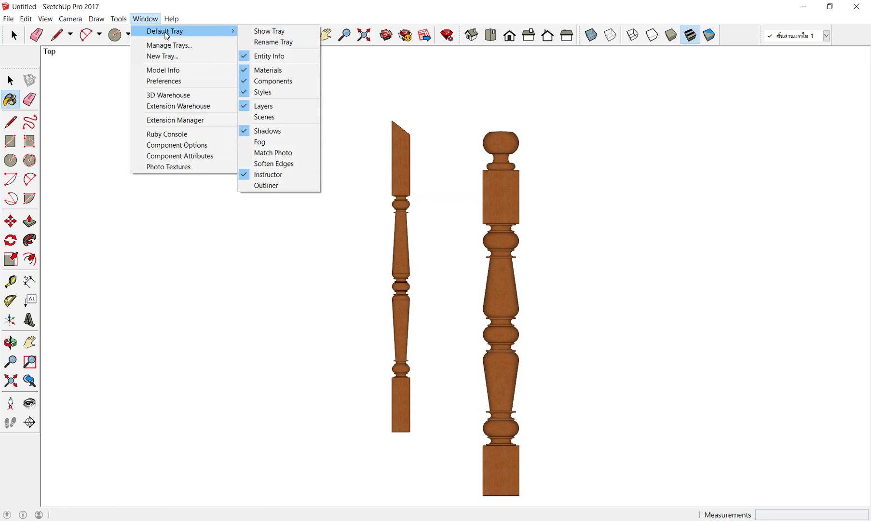
{"action": "left_click", "coordinate": [285, 32]}
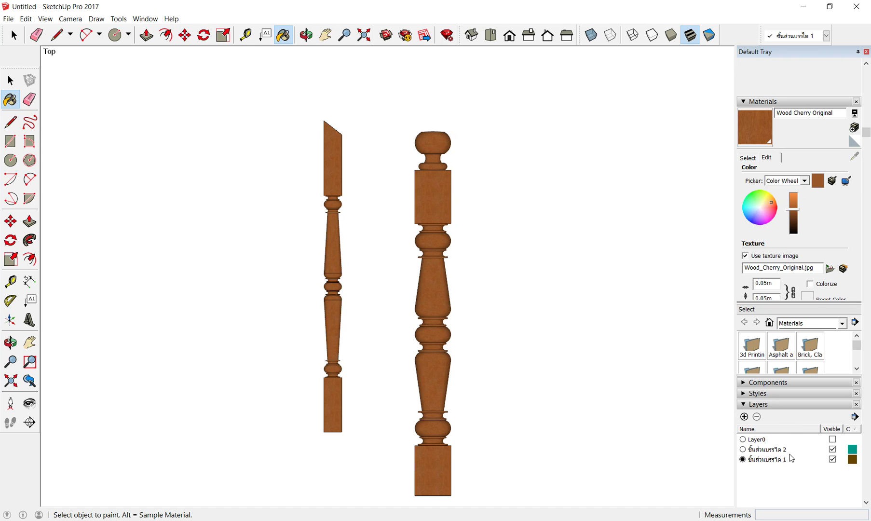
{"action": "left_click", "coordinate": [833, 439]}
{"action": "scroll", "coordinate": [429, 178], "scroll_direction": "down", "scroll_amount": 3}
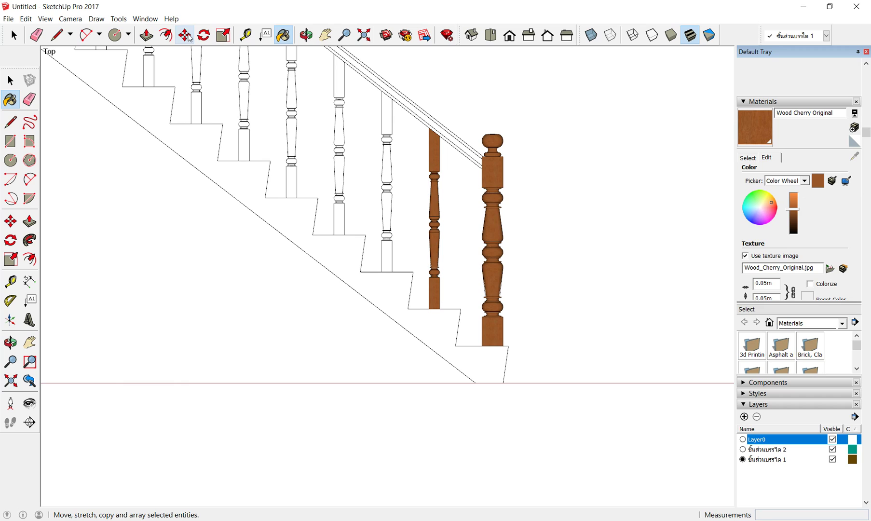
{"action": "left_click", "coordinate": [13, 35]}
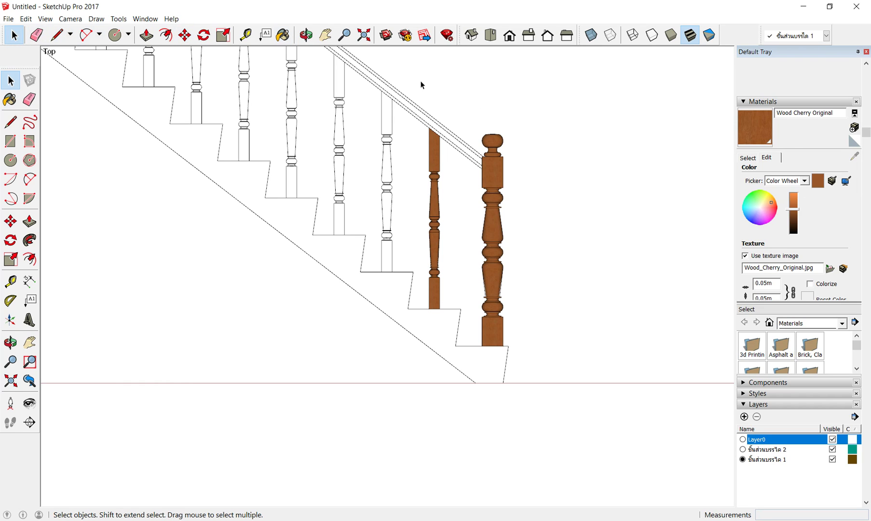
Step: Select the painted turned baluster and make it a group
{"action": "mouse_move", "coordinate": [420, 85]}
{"action": "left_mouse_down"}
{"action": "mouse_move", "coordinate": [478, 364]}
{"action": "mouse_move", "coordinate": [451, 356]}
{"action": "mouse_move", "coordinate": [450, 334]}
{"action": "left_mouse_up"}
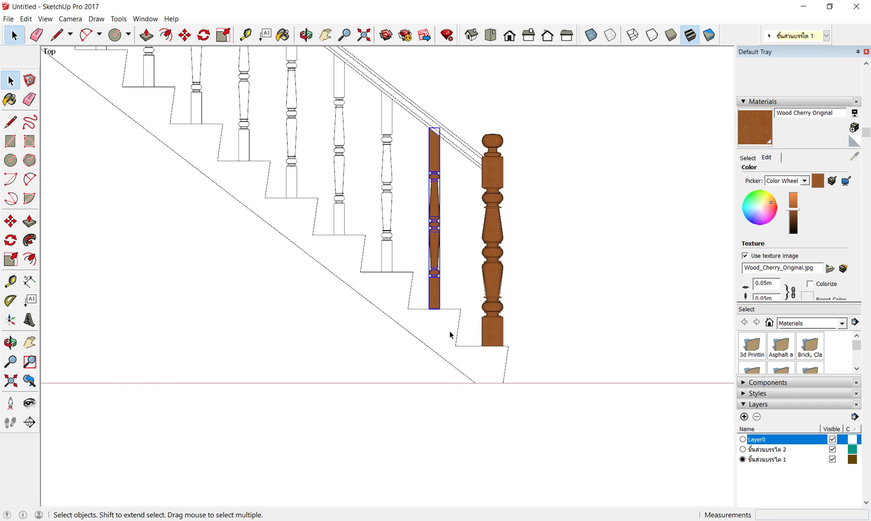
{"action": "right_click", "coordinate": [432, 205]}
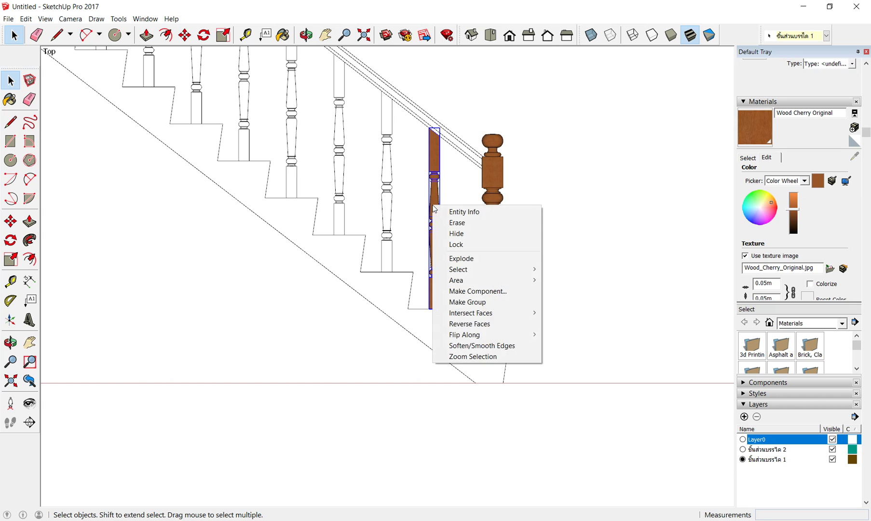
{"action": "left_click", "coordinate": [476, 301]}
{"action": "scroll", "coordinate": [449, 334], "scroll_direction": "up", "scroll_amount": 2}
{"action": "scroll", "coordinate": [450, 345], "scroll_direction": "down", "scroll_amount": 3}
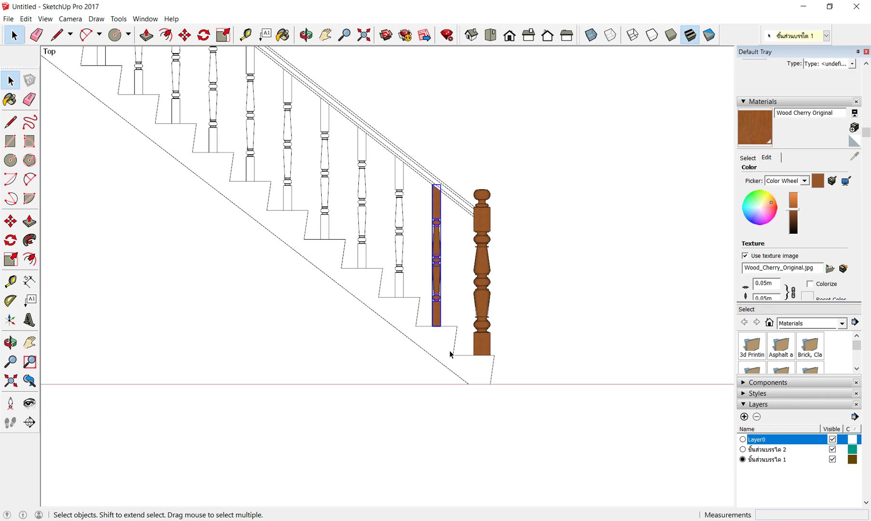
Step: Copy the baluster from its bottom corner onto the next steps, one at a 0.36 offset
{"action": "left_click", "coordinate": [185, 35]}
{"action": "scroll", "coordinate": [420, 316], "scroll_direction": "up", "scroll_amount": 2}
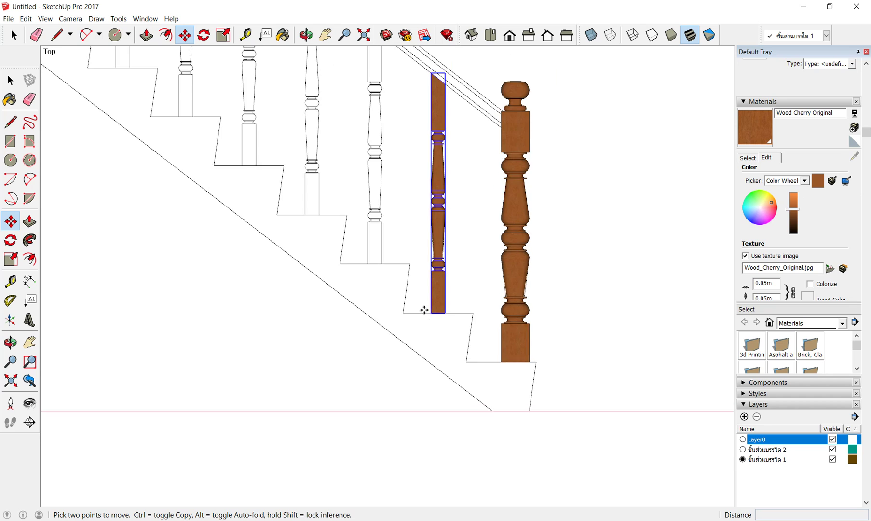
{"action": "scroll", "coordinate": [427, 315], "scroll_direction": "up", "scroll_amount": 3}
{"action": "left_click", "coordinate": [440, 314]}
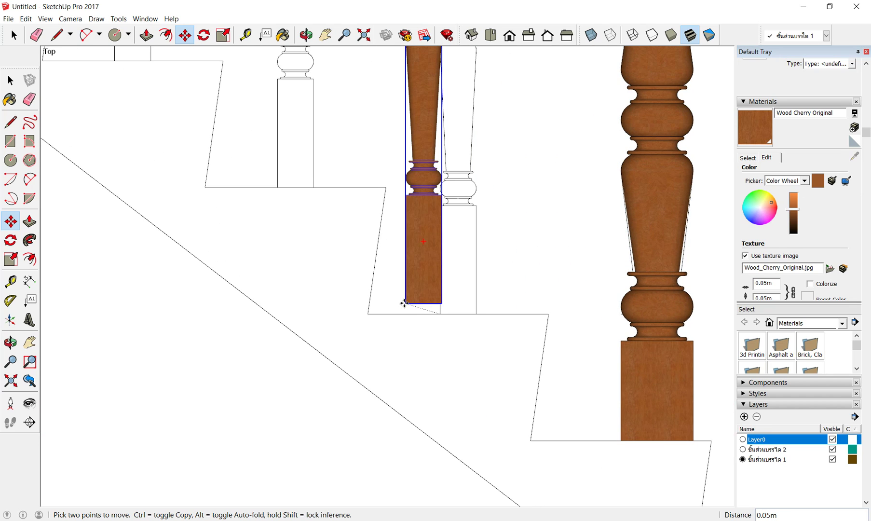
{"action": "key", "text": "ctrl"}
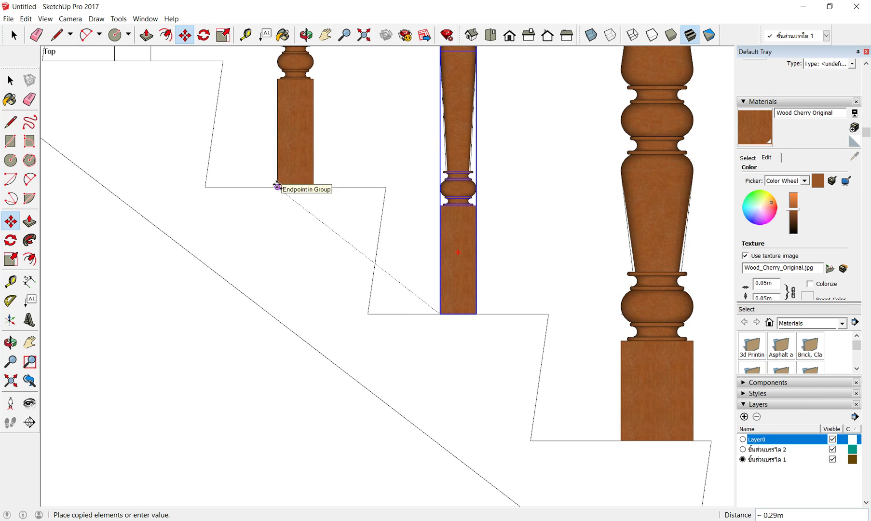
{"action": "left_click", "coordinate": [278, 187]}
{"action": "left_click", "coordinate": [278, 187]}
{"action": "key", "text": "ctrl"}
{"action": "scroll", "coordinate": [290, 203], "scroll_direction": "down", "scroll_amount": 2}
{"action": "scroll", "coordinate": [270, 159], "scroll_direction": "down", "scroll_amount": 2}
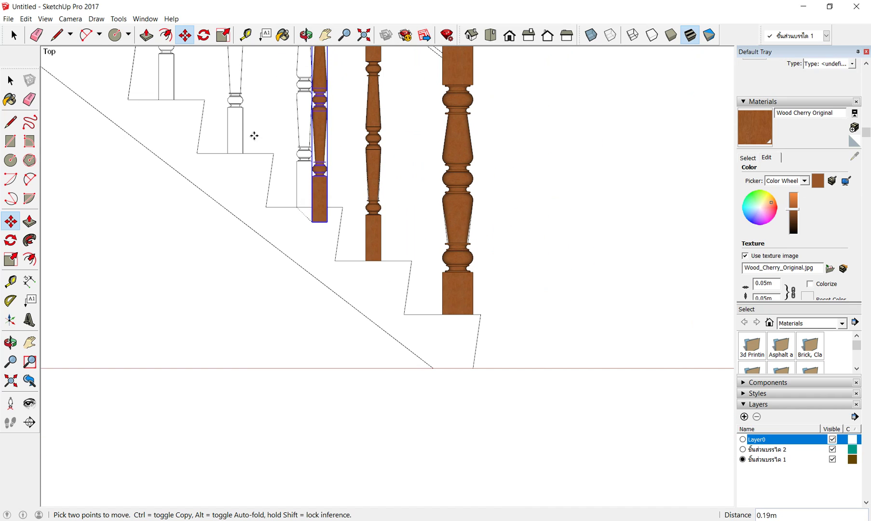
{"action": "left_click", "coordinate": [229, 153]}
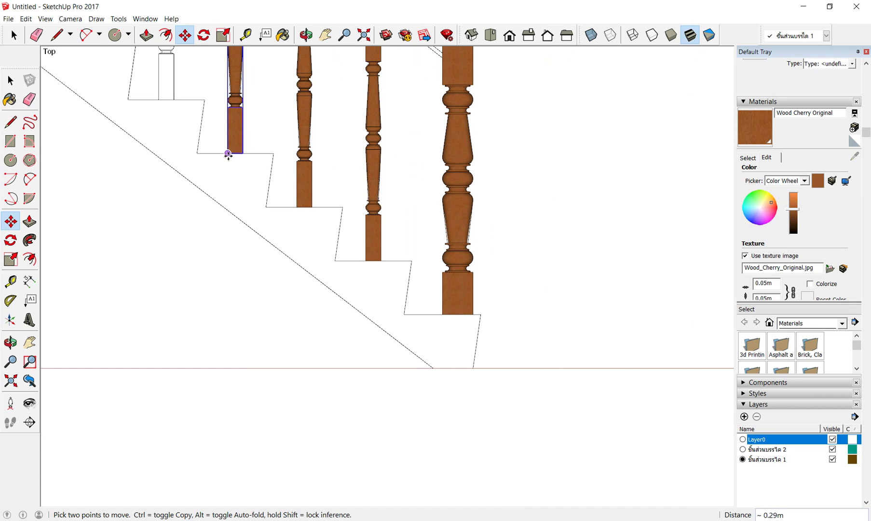
{"action": "type", "text": "0.36"}
{"action": "key", "text": "Return"}
{"action": "scroll", "coordinate": [220, 147], "scroll_direction": "down", "scroll_amount": 2}
{"action": "scroll", "coordinate": [205, 128], "scroll_direction": "up", "scroll_amount": 3}
{"action": "scroll", "coordinate": [205, 128], "scroll_direction": "up", "scroll_amount": 3}
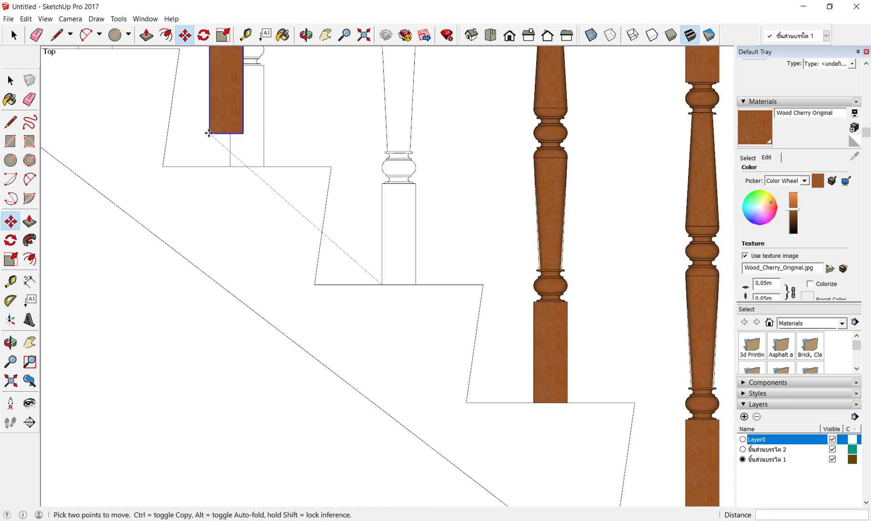
{"action": "scroll", "coordinate": [208, 133], "scroll_direction": "up", "scroll_amount": 1}
{"action": "scroll", "coordinate": [379, 305], "scroll_direction": "down", "scroll_amount": 2}
{"action": "scroll", "coordinate": [413, 322], "scroll_direction": "down", "scroll_amount": 2}
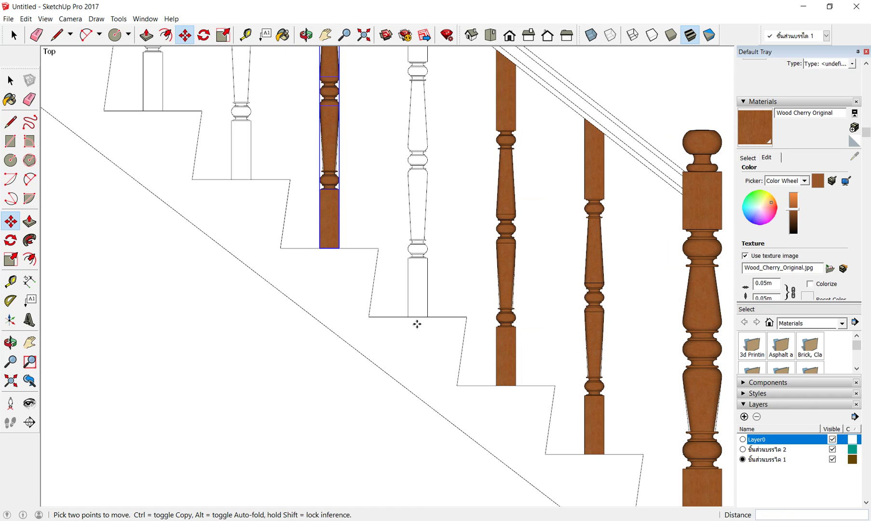
Step: Copy the baluster onto five more step corners up the flight
{"action": "left_click", "coordinate": [319, 247]}
{"action": "key", "text": "ctrl"}
{"action": "left_click", "coordinate": [409, 317]}
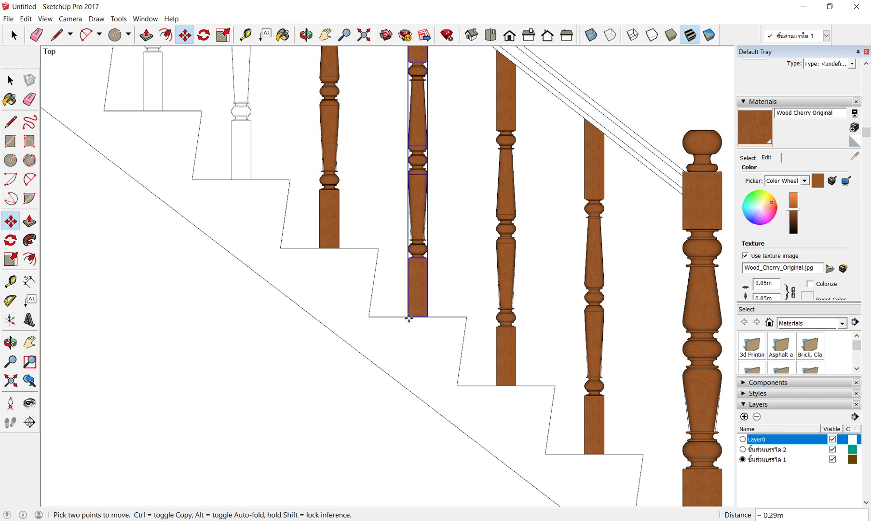
{"action": "left_click", "coordinate": [408, 317]}
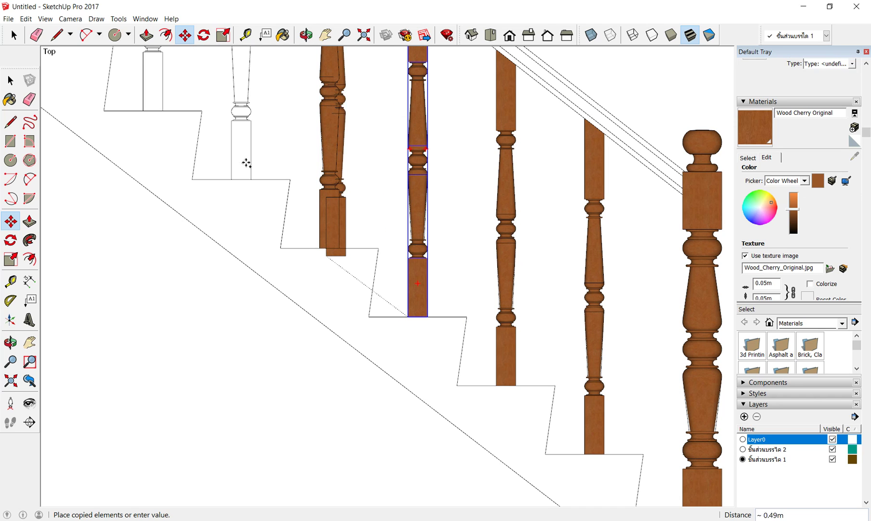
{"action": "left_click", "coordinate": [232, 179]}
{"action": "scroll", "coordinate": [383, 276], "scroll_direction": "down", "scroll_amount": 3}
{"action": "scroll", "coordinate": [320, 216], "scroll_direction": "up", "scroll_amount": 2}
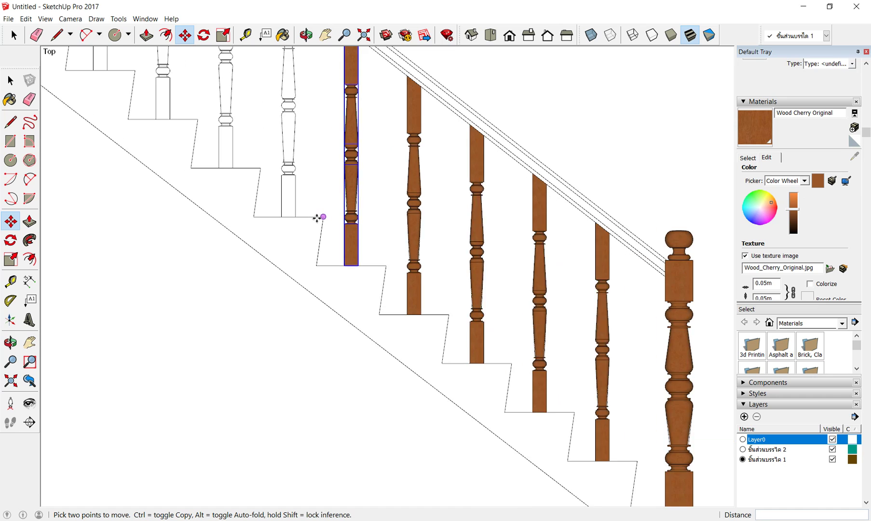
{"action": "scroll", "coordinate": [371, 313], "scroll_direction": "up", "scroll_amount": 2}
{"action": "left_click", "coordinate": [361, 292]}
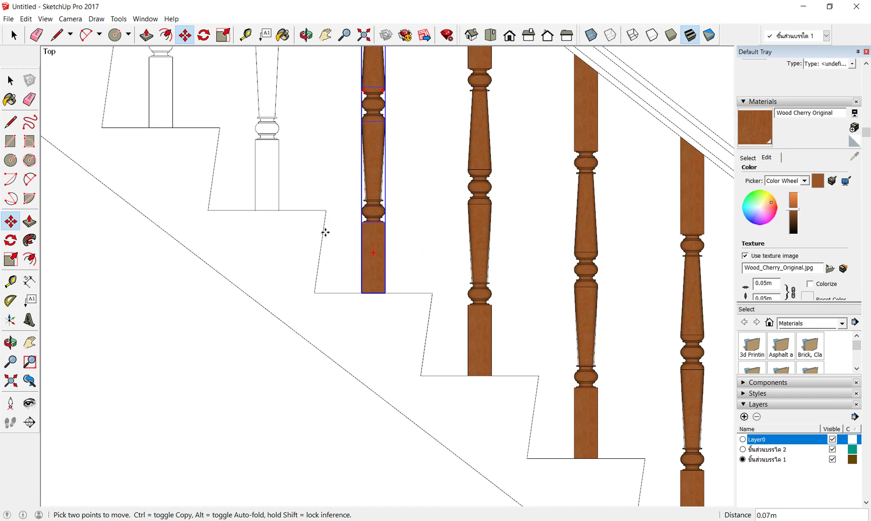
{"action": "left_click", "coordinate": [259, 207]}
{"action": "scroll", "coordinate": [447, 309], "scroll_direction": "down", "scroll_amount": 3}
{"action": "scroll", "coordinate": [447, 310], "scroll_direction": "down", "scroll_amount": 2}
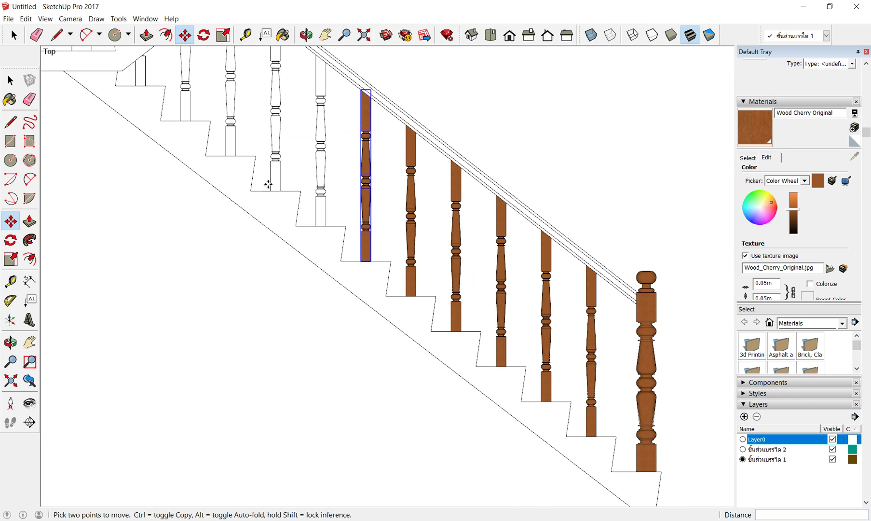
{"action": "scroll", "coordinate": [358, 218], "scroll_direction": "up", "scroll_amount": 5}
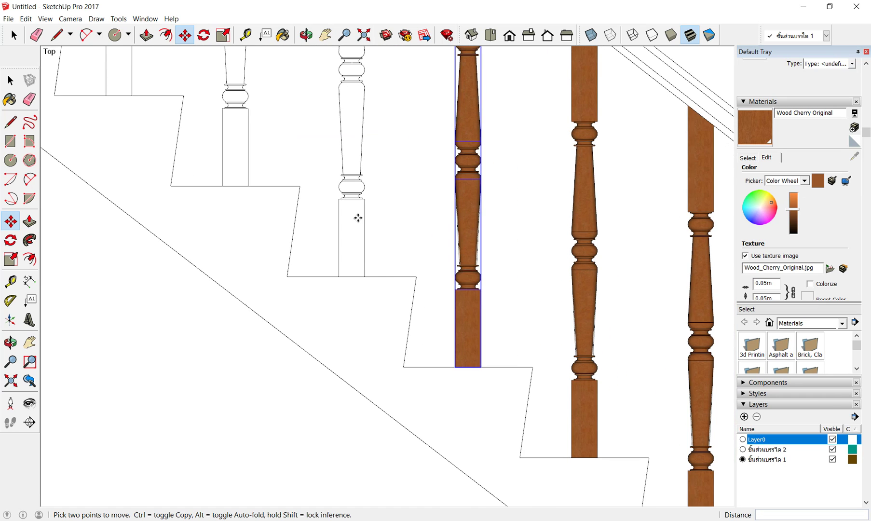
{"action": "left_click", "coordinate": [455, 366]}
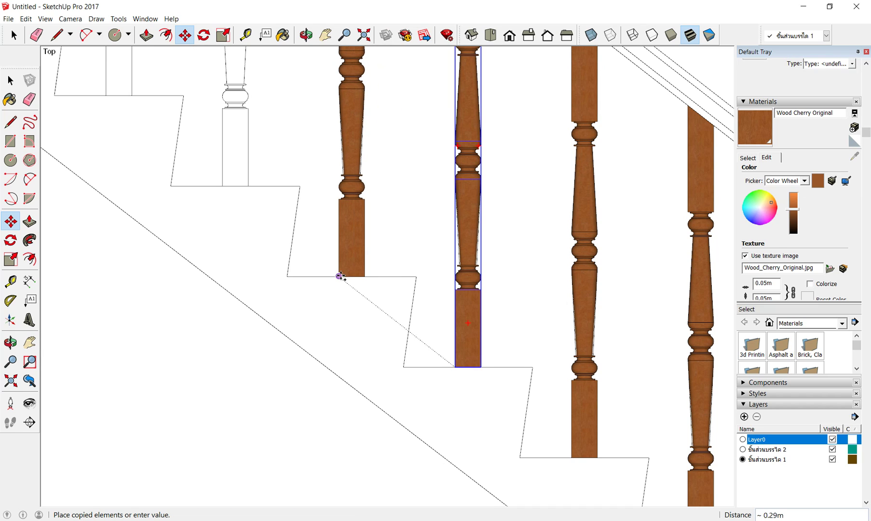
{"action": "left_click", "coordinate": [340, 275]}
{"action": "left_click", "coordinate": [338, 276]}
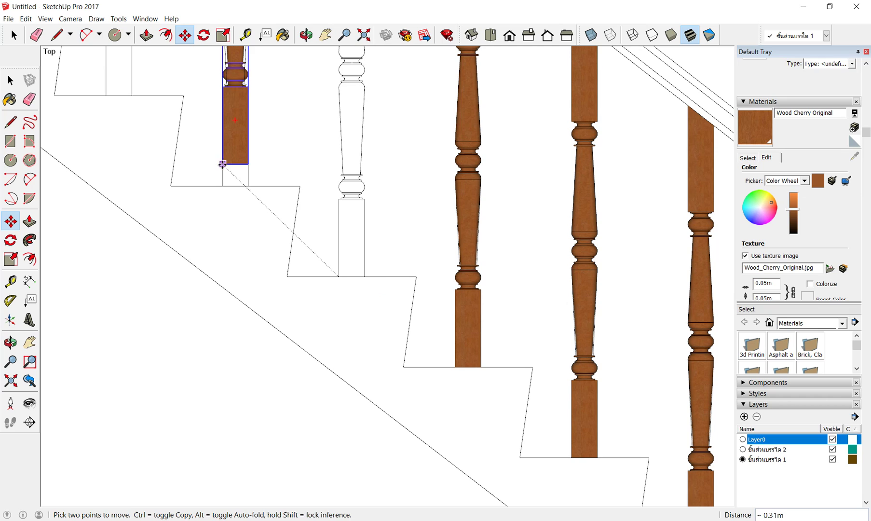
{"action": "left_click", "coordinate": [222, 185]}
{"action": "scroll", "coordinate": [557, 393], "scroll_direction": "down", "scroll_amount": 3}
{"action": "scroll", "coordinate": [558, 392], "scroll_direction": "down", "scroll_amount": 1}
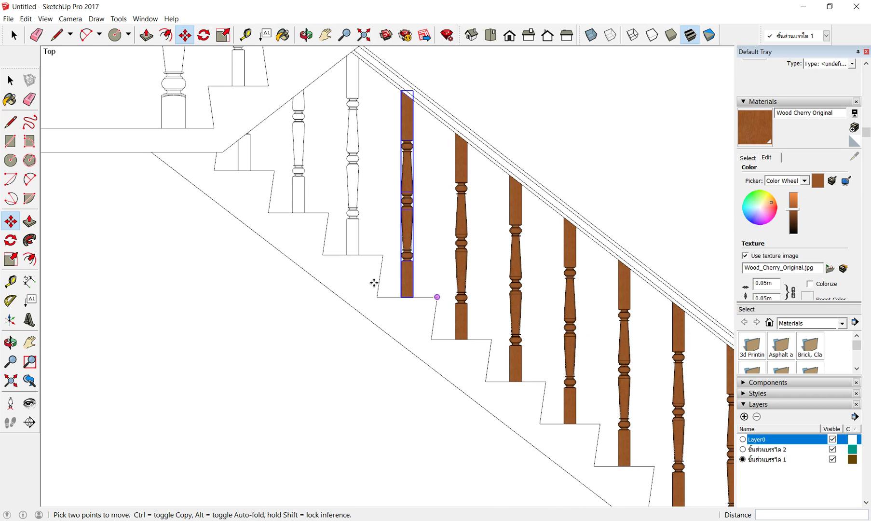
{"action": "scroll", "coordinate": [396, 289], "scroll_direction": "up", "scroll_amount": 3}
Step: Cancel two stray copies, then place a final baluster copy on the step to the left
{"action": "left_click", "coordinate": [409, 305]}
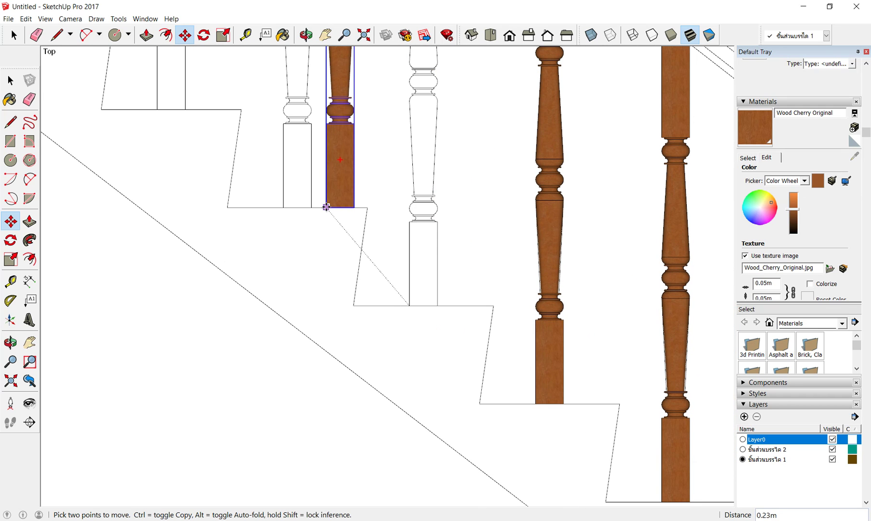
{"action": "key", "text": "ctrl"}
{"action": "scroll", "coordinate": [251, 173], "scroll_direction": "down", "scroll_amount": 2}
{"action": "key", "text": "Escape"}
{"action": "scroll", "coordinate": [528, 387], "scroll_direction": "down", "scroll_amount": 2}
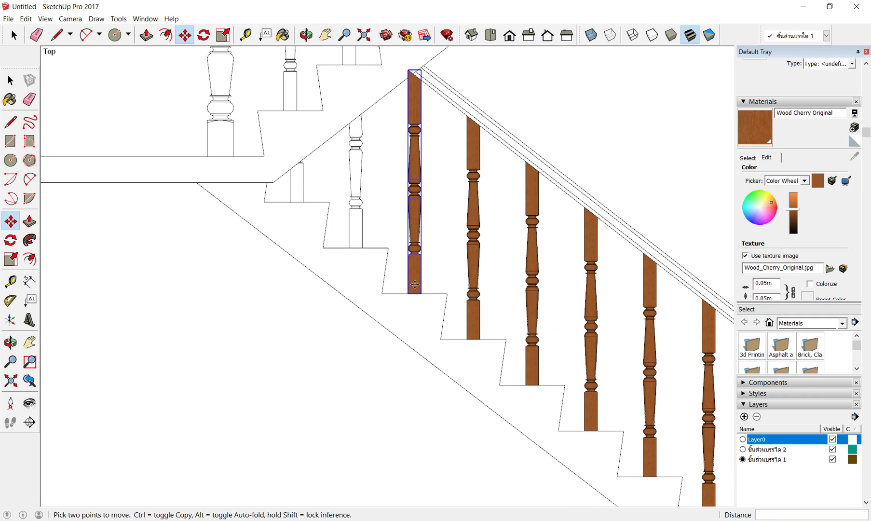
{"action": "scroll", "coordinate": [395, 299], "scroll_direction": "up", "scroll_amount": 2}
{"action": "scroll", "coordinate": [394, 301], "scroll_direction": "up", "scroll_amount": 1}
{"action": "left_click", "coordinate": [401, 299]}
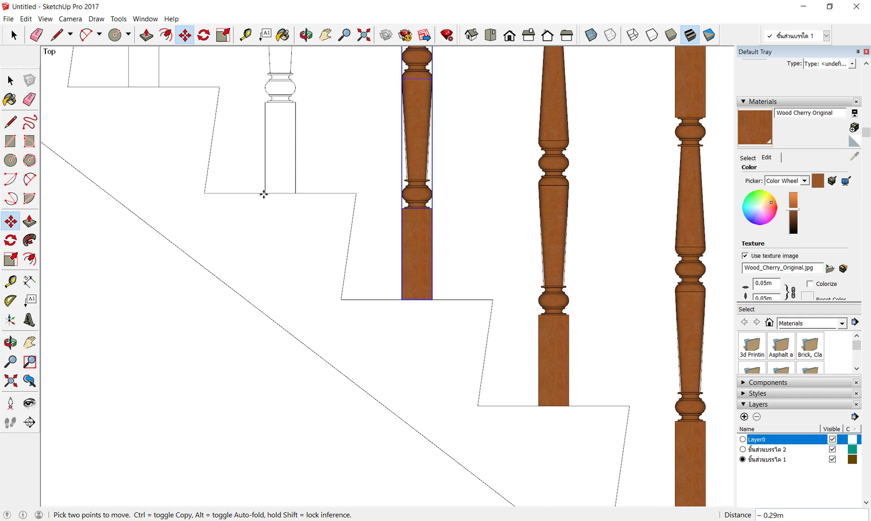
{"action": "key", "text": "Escape"}
{"action": "scroll", "coordinate": [449, 342], "scroll_direction": "down", "scroll_amount": 3}
{"action": "scroll", "coordinate": [449, 342], "scroll_direction": "down", "scroll_amount": 1}
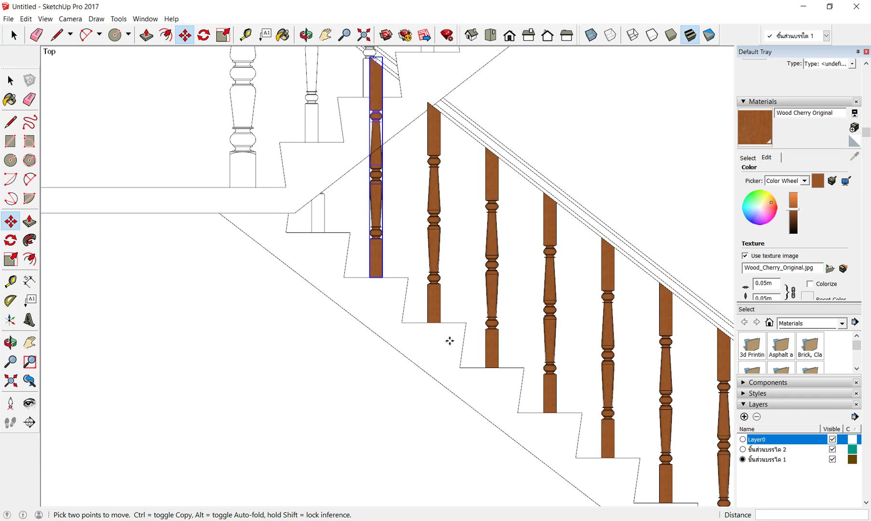
{"action": "scroll", "coordinate": [360, 219], "scroll_direction": "up", "scroll_amount": 1}
{"action": "scroll", "coordinate": [395, 326], "scroll_direction": "up", "scroll_amount": 1}
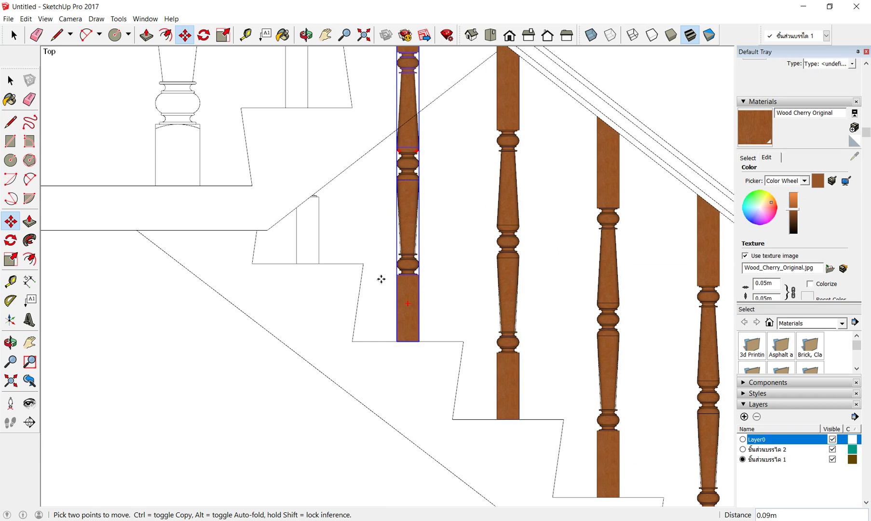
{"action": "left_click", "coordinate": [396, 341]}
{"action": "scroll", "coordinate": [441, 334], "scroll_direction": "down", "scroll_amount": 1}
{"action": "scroll", "coordinate": [420, 289], "scroll_direction": "down", "scroll_amount": 2}
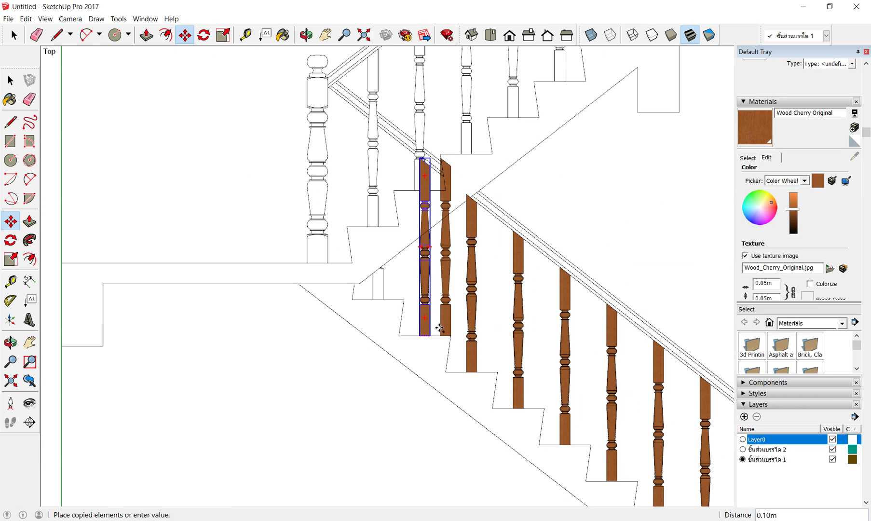
{"action": "scroll", "coordinate": [386, 305], "scroll_direction": "up", "scroll_amount": 2}
{"action": "scroll", "coordinate": [386, 305], "scroll_direction": "up", "scroll_amount": 1}
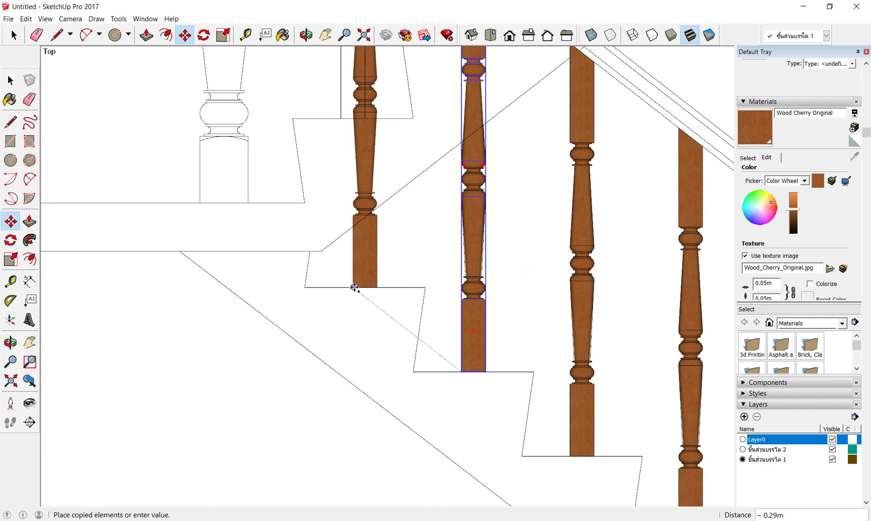
{"action": "left_click", "coordinate": [362, 289]}
{"action": "scroll", "coordinate": [378, 289], "scroll_direction": "down", "scroll_amount": 1}
{"action": "scroll", "coordinate": [378, 288], "scroll_direction": "down", "scroll_amount": 1}
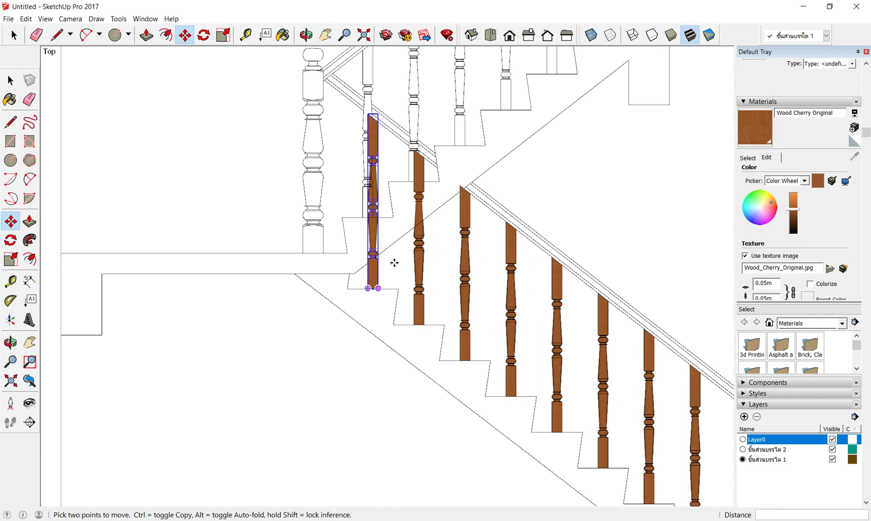
{"action": "scroll", "coordinate": [368, 201], "scroll_direction": "down", "scroll_amount": 1}
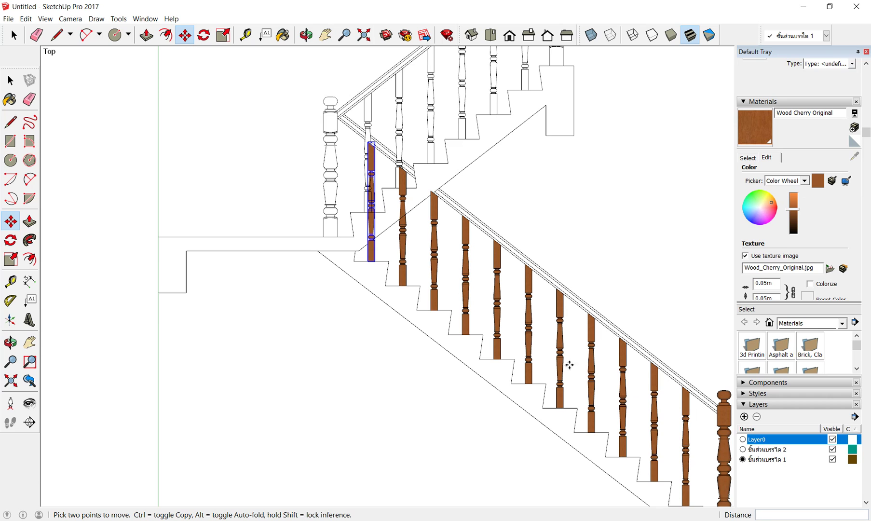
{"action": "scroll", "coordinate": [370, 171], "scroll_direction": "down", "scroll_amount": 1}
{"action": "scroll", "coordinate": [380, 191], "scroll_direction": "up", "scroll_amount": 2}
{"action": "scroll", "coordinate": [380, 190], "scroll_direction": "up", "scroll_amount": 1}
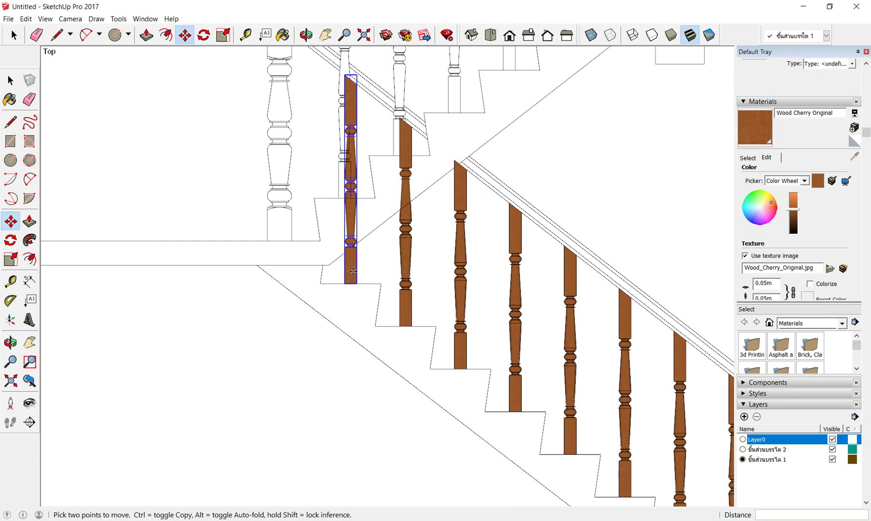
{"action": "scroll", "coordinate": [394, 249], "scroll_direction": "down", "scroll_amount": 3}
{"action": "scroll", "coordinate": [625, 469], "scroll_direction": "up", "scroll_amount": 2}
{"action": "scroll", "coordinate": [625, 469], "scroll_direction": "up", "scroll_amount": 1}
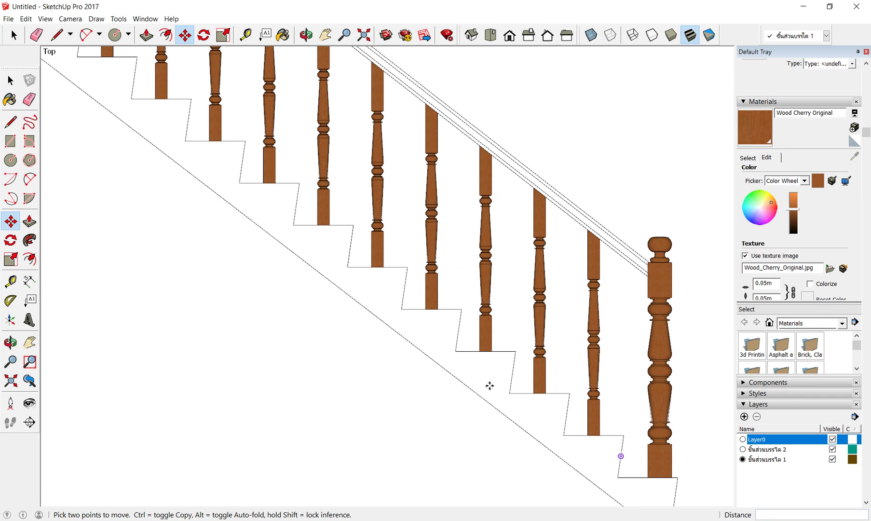
Step: Copy the baluster beside the newel post onto the next step corner of the upper flight
{"action": "left_click", "coordinate": [13, 35]}
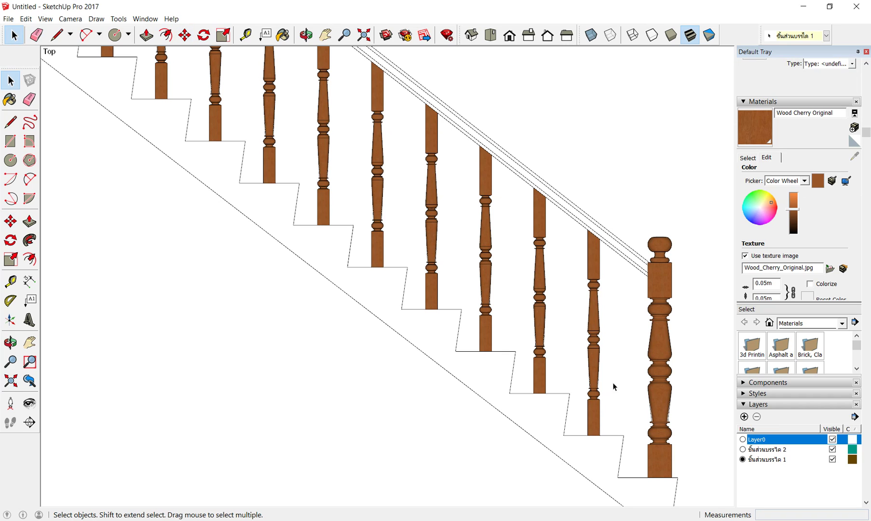
{"action": "left_click", "coordinate": [597, 415]}
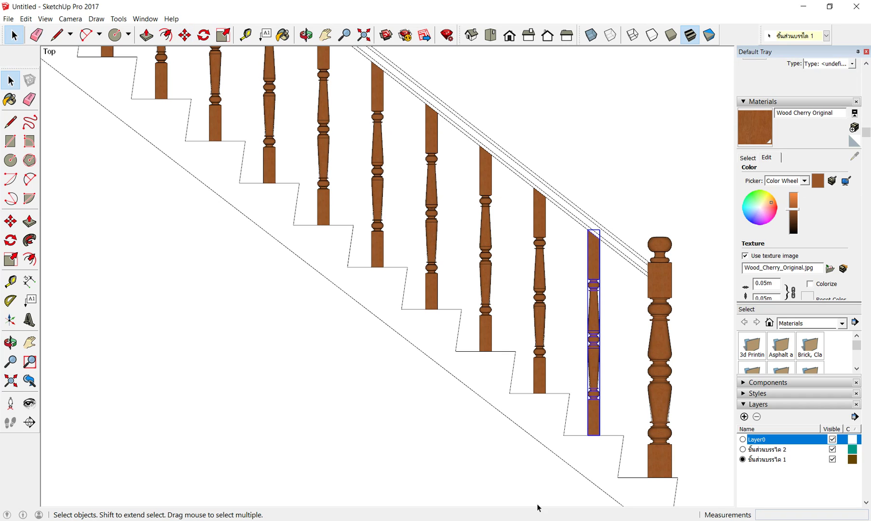
{"action": "left_click", "coordinate": [184, 34]}
{"action": "scroll", "coordinate": [575, 440], "scroll_direction": "up", "scroll_amount": 2}
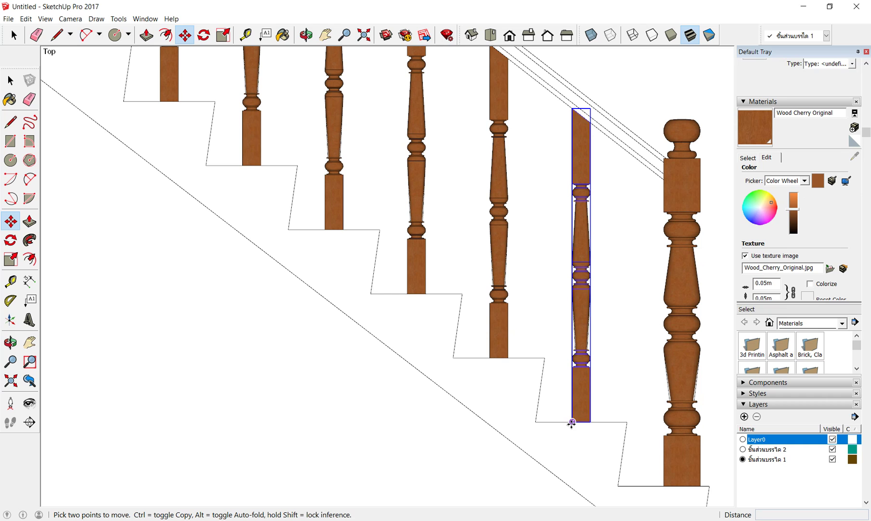
{"action": "left_click", "coordinate": [573, 422]}
{"action": "key", "text": "ctrl"}
{"action": "scroll", "coordinate": [516, 291], "scroll_direction": "down", "scroll_amount": 2}
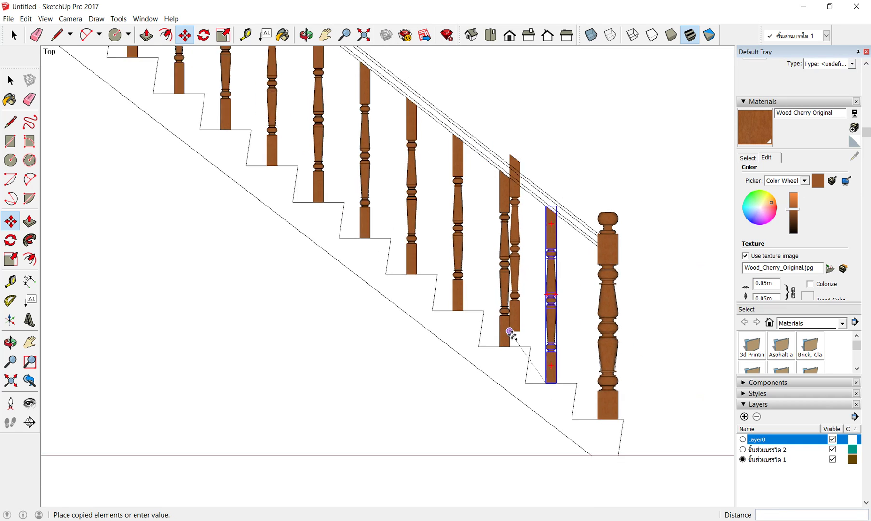
{"action": "scroll", "coordinate": [511, 333], "scroll_direction": "down", "scroll_amount": 2}
{"action": "scroll", "coordinate": [496, 251], "scroll_direction": "down", "scroll_amount": 2}
{"action": "scroll", "coordinate": [486, 194], "scroll_direction": "up", "scroll_amount": 1}
{"action": "scroll", "coordinate": [470, 198], "scroll_direction": "up", "scroll_amount": 2}
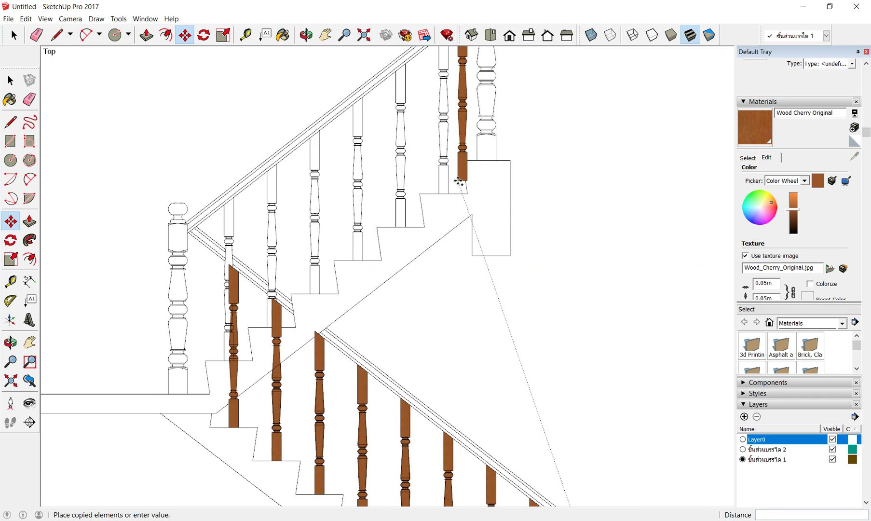
{"action": "scroll", "coordinate": [461, 181], "scroll_direction": "up", "scroll_amount": 2}
{"action": "scroll", "coordinate": [445, 190], "scroll_direction": "up", "scroll_amount": 3}
{"action": "left_click", "coordinate": [422, 221]}
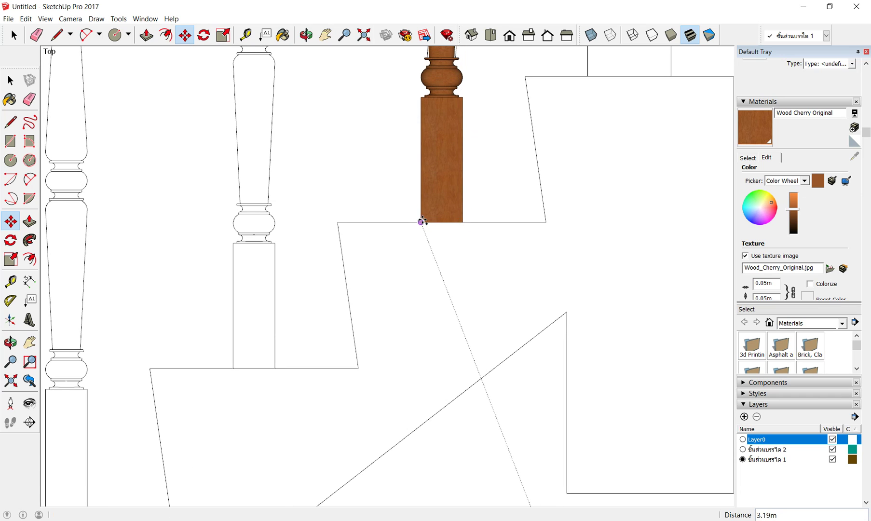
{"action": "scroll", "coordinate": [443, 296], "scroll_direction": "down", "scroll_amount": 2}
{"action": "scroll", "coordinate": [448, 290], "scroll_direction": "down", "scroll_amount": 2}
{"action": "scroll", "coordinate": [447, 289], "scroll_direction": "up", "scroll_amount": 1}
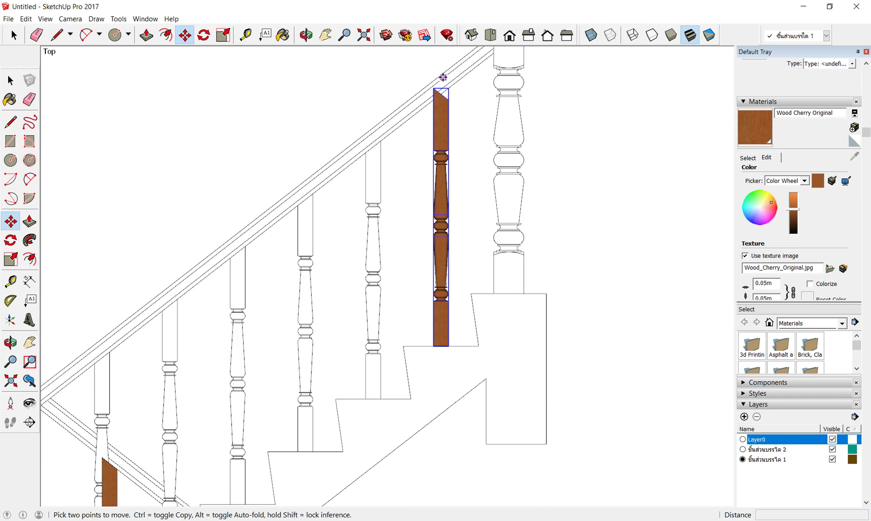
{"action": "scroll", "coordinate": [444, 286], "scroll_direction": "up", "scroll_amount": 1}
Step: Flip the cherry baluster group along its red axis
{"action": "right_click", "coordinate": [441, 277]}
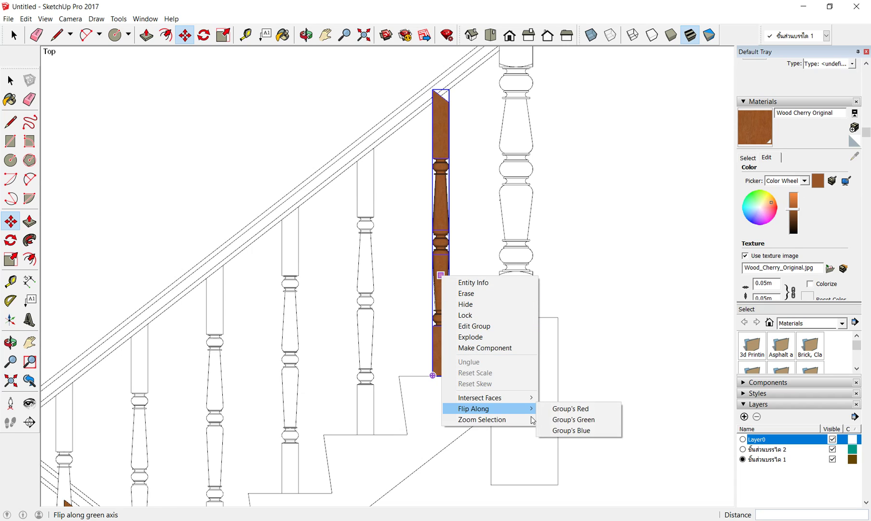
{"action": "mouse_move", "coordinate": [488, 409]}
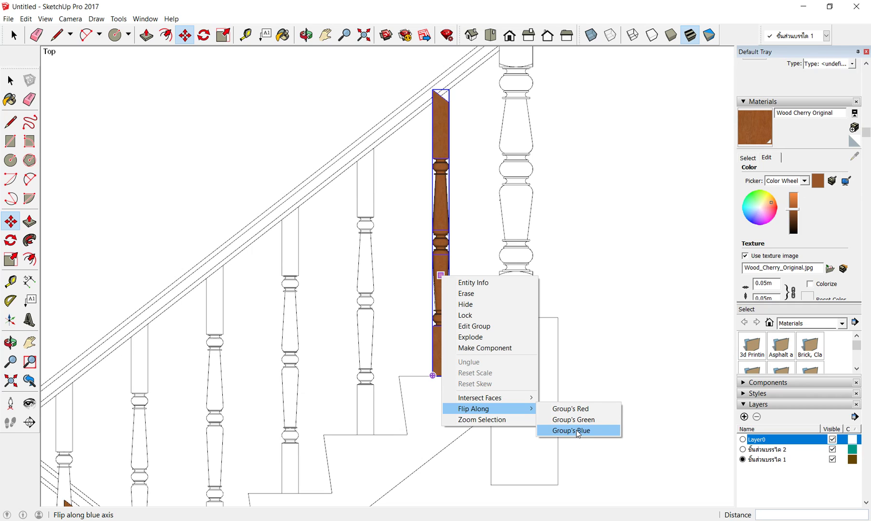
{"action": "left_click", "coordinate": [581, 409]}
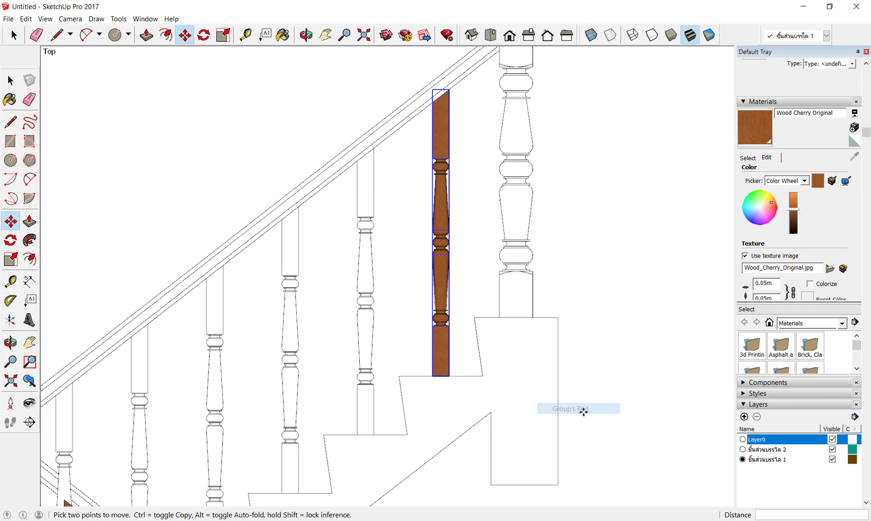
{"action": "scroll", "coordinate": [451, 102], "scroll_direction": "up", "scroll_amount": 1}
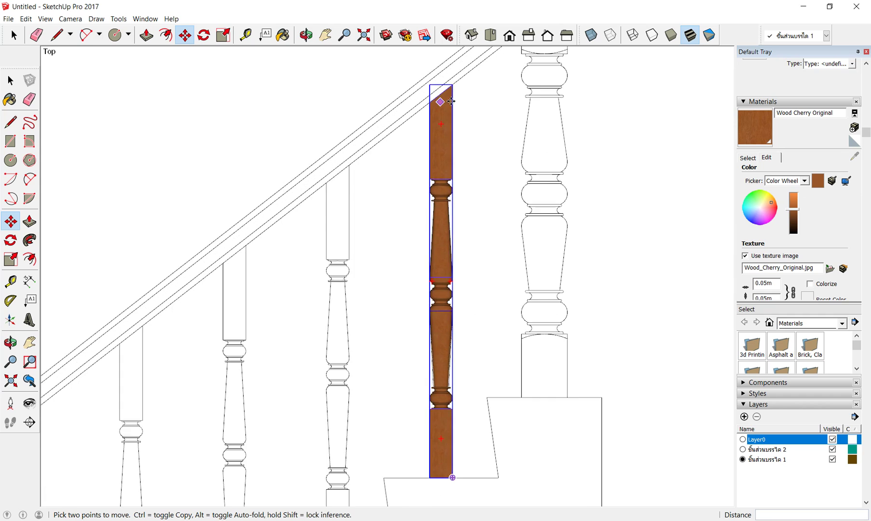
{"action": "scroll", "coordinate": [451, 101], "scroll_direction": "down", "scroll_amount": 2}
{"action": "scroll", "coordinate": [418, 398], "scroll_direction": "up", "scroll_amount": 2}
{"action": "scroll", "coordinate": [452, 343], "scroll_direction": "up", "scroll_amount": 1}
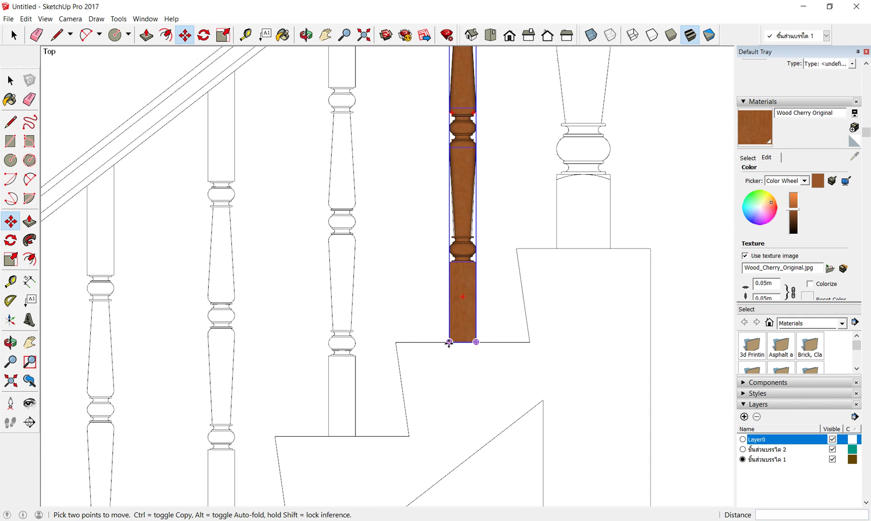
Step: Copy the baluster onto the next two steps to the left
{"action": "left_click", "coordinate": [449, 343]}
{"action": "key", "text": "ctrl"}
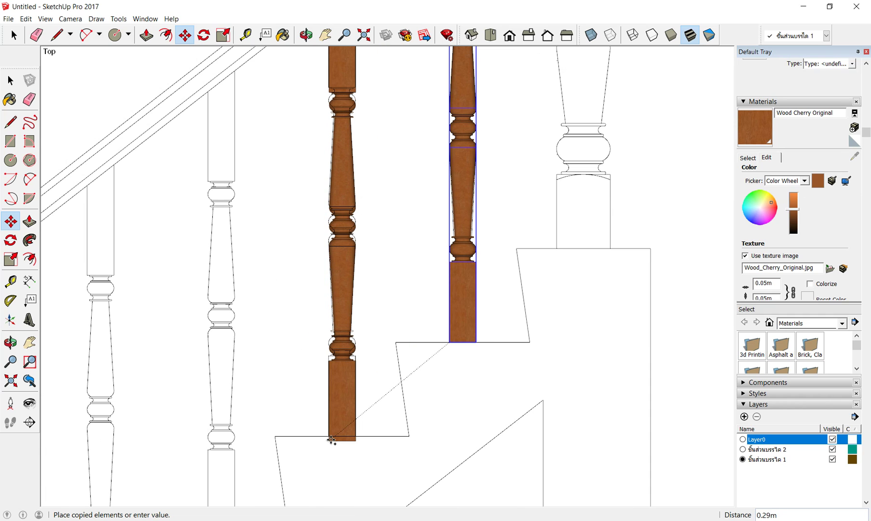
{"action": "left_click", "coordinate": [331, 439]}
{"action": "scroll", "coordinate": [495, 274], "scroll_direction": "down", "scroll_amount": 2}
{"action": "scroll", "coordinate": [496, 274], "scroll_direction": "down", "scroll_amount": 1}
{"action": "scroll", "coordinate": [387, 377], "scroll_direction": "up", "scroll_amount": 1}
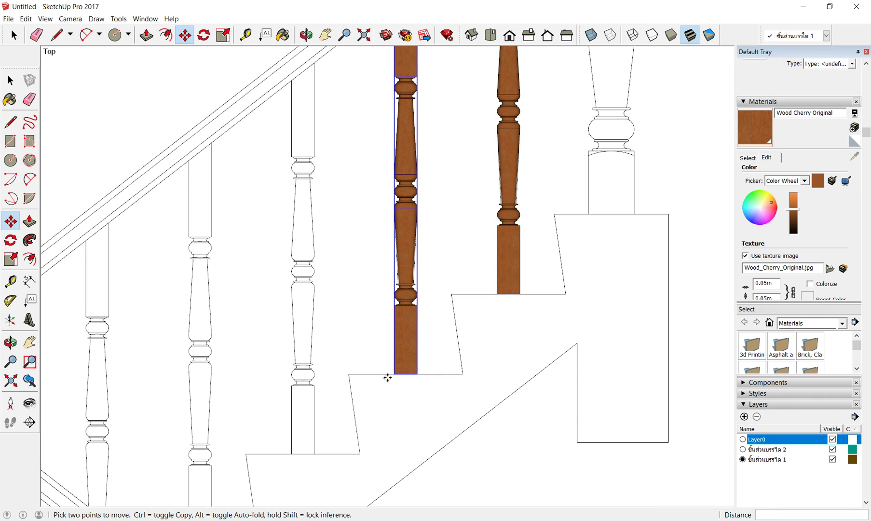
{"action": "left_click", "coordinate": [395, 374]}
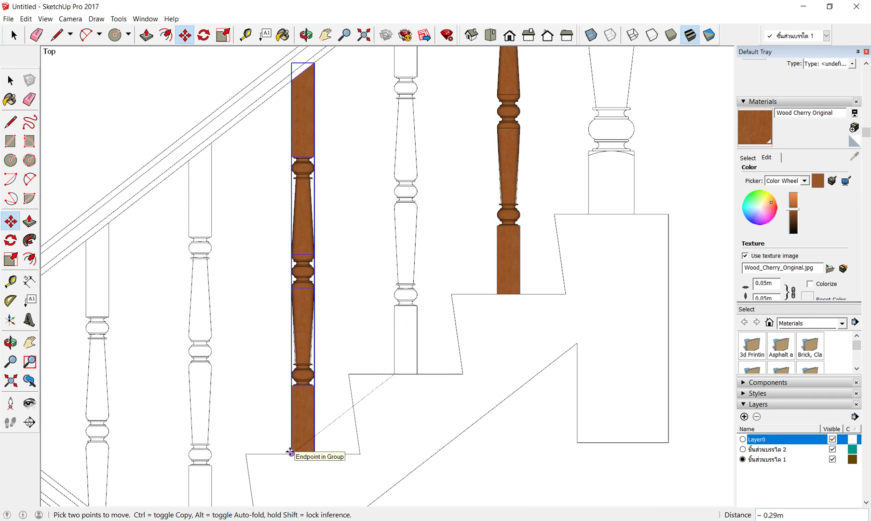
{"action": "key", "text": "ctrl"}
{"action": "left_click", "coordinate": [290, 452]}
{"action": "scroll", "coordinate": [538, 185], "scroll_direction": "down", "scroll_amount": 3}
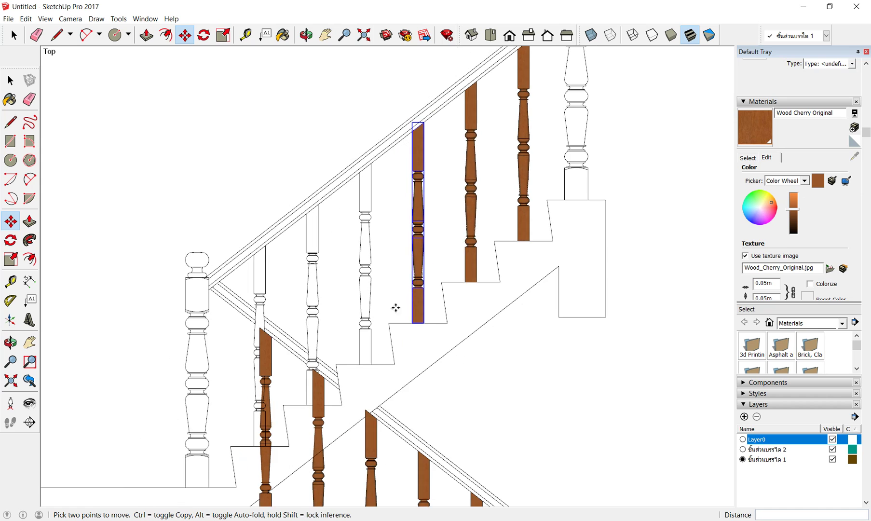
{"action": "scroll", "coordinate": [357, 338], "scroll_direction": "up", "scroll_amount": 2}
Step: Copy the baluster onto three more lower steps, ending at a step corner
{"action": "left_click", "coordinate": [436, 317]}
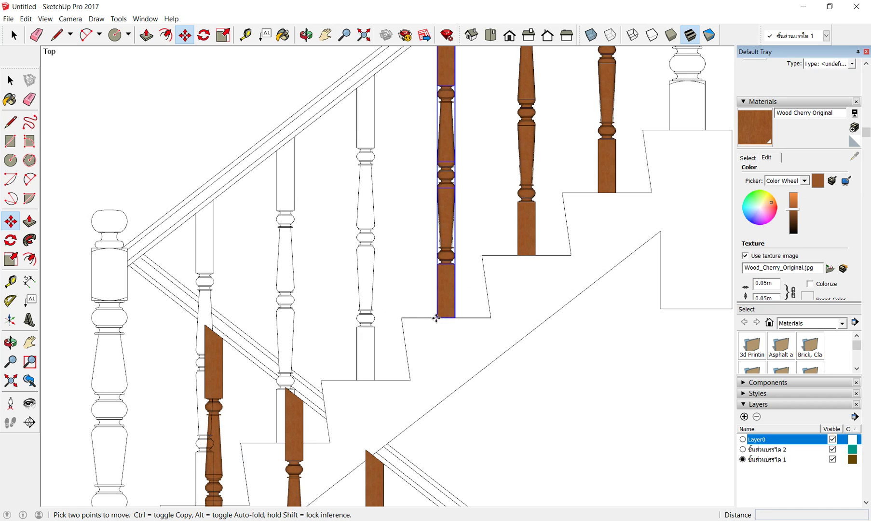
{"action": "key", "text": "ctrl"}
{"action": "left_click", "coordinate": [357, 380]}
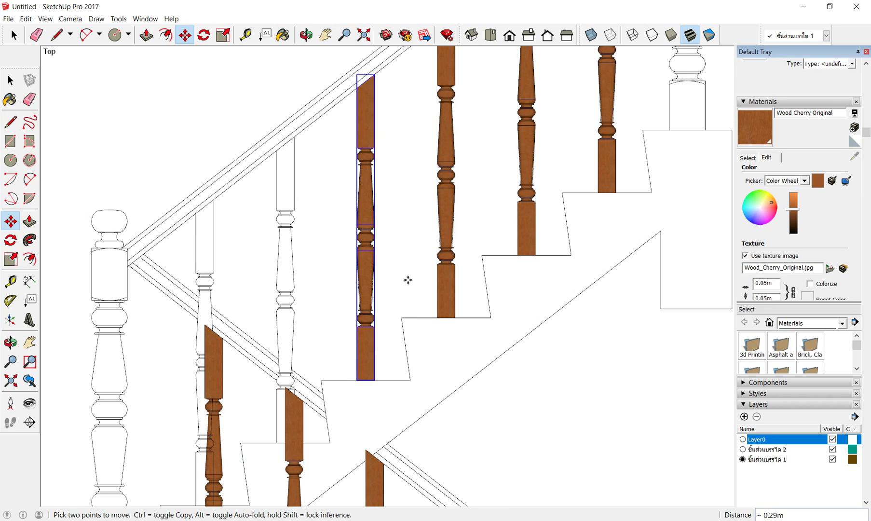
{"action": "scroll", "coordinate": [408, 280], "scroll_direction": "down", "scroll_amount": 1}
{"action": "scroll", "coordinate": [305, 385], "scroll_direction": "up", "scroll_amount": 2}
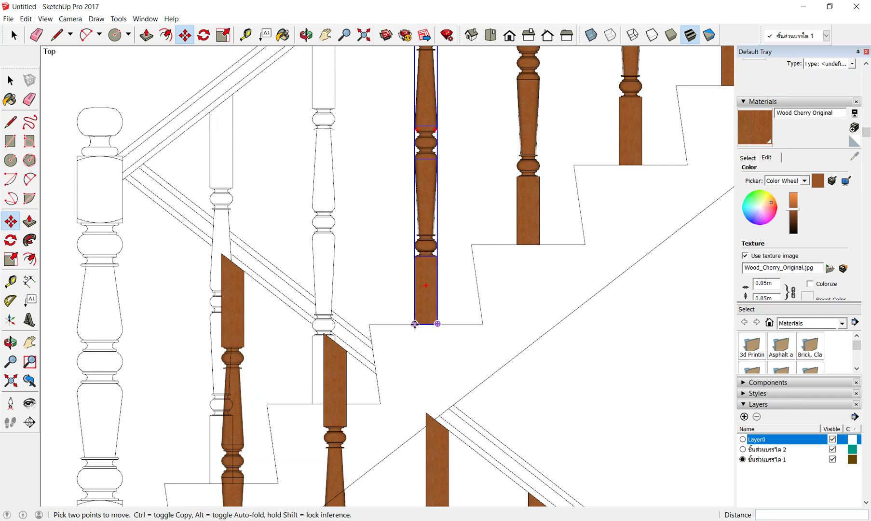
{"action": "left_click", "coordinate": [414, 324]}
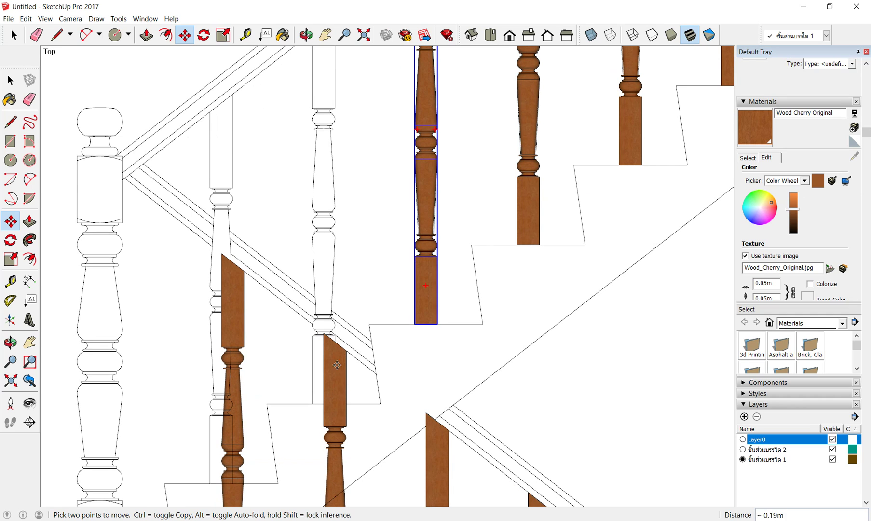
{"action": "left_click", "coordinate": [313, 403]}
{"action": "scroll", "coordinate": [429, 195], "scroll_direction": "down", "scroll_amount": 1}
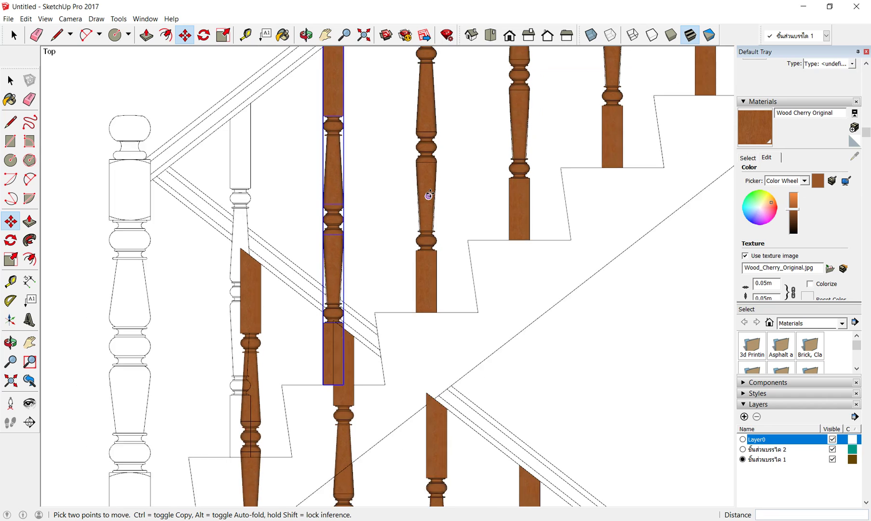
{"action": "scroll", "coordinate": [429, 195], "scroll_direction": "down", "scroll_amount": 1}
{"action": "scroll", "coordinate": [275, 408], "scroll_direction": "up", "scroll_amount": 2}
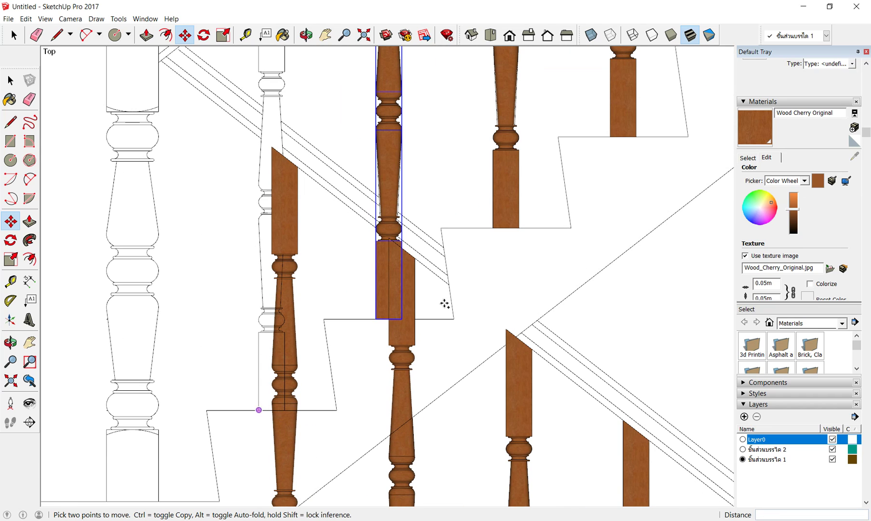
{"action": "left_click", "coordinate": [376, 319]}
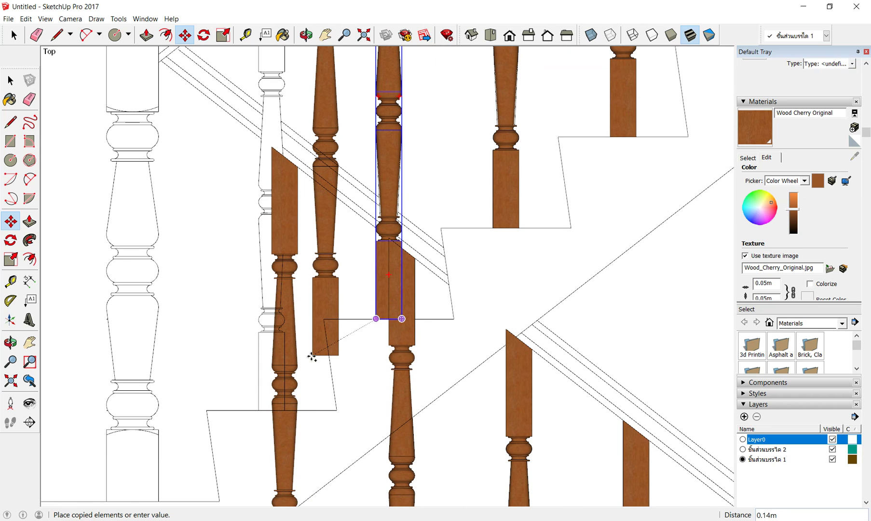
{"action": "left_click", "coordinate": [259, 410]}
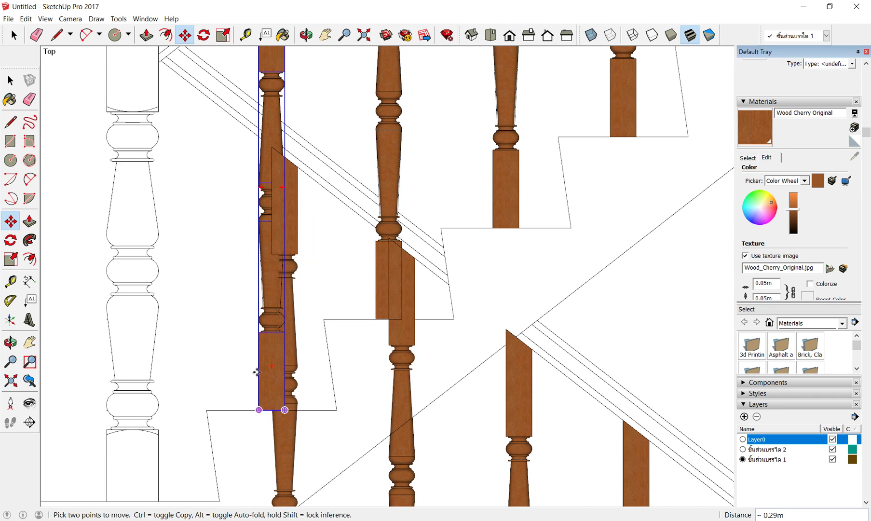
{"action": "scroll", "coordinate": [289, 253], "scroll_direction": "down", "scroll_amount": 2}
{"action": "scroll", "coordinate": [301, 253], "scroll_direction": "down", "scroll_amount": 2}
{"action": "scroll", "coordinate": [307, 249], "scroll_direction": "down", "scroll_amount": 2}
{"action": "scroll", "coordinate": [518, 416], "scroll_direction": "up", "scroll_amount": 2}
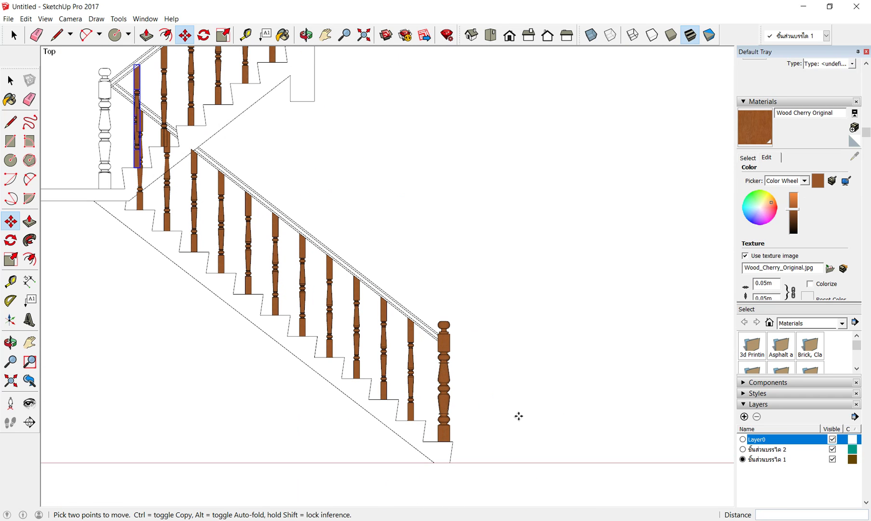
Step: Select the cherry newel post at the bottom of the stairs
{"action": "left_click", "coordinate": [14, 35]}
{"action": "scroll", "coordinate": [445, 425], "scroll_direction": "up", "scroll_amount": 3}
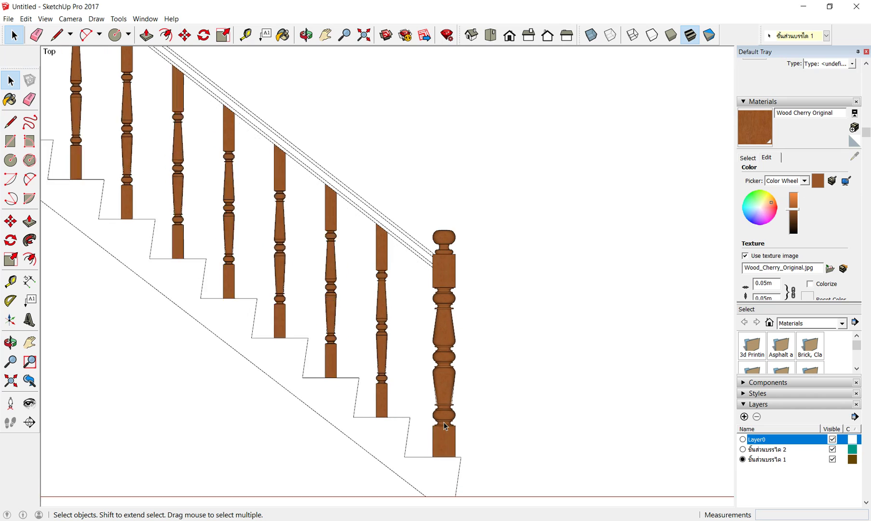
{"action": "scroll", "coordinate": [445, 426], "scroll_direction": "up", "scroll_amount": 2}
{"action": "left_click", "coordinate": [443, 402]}
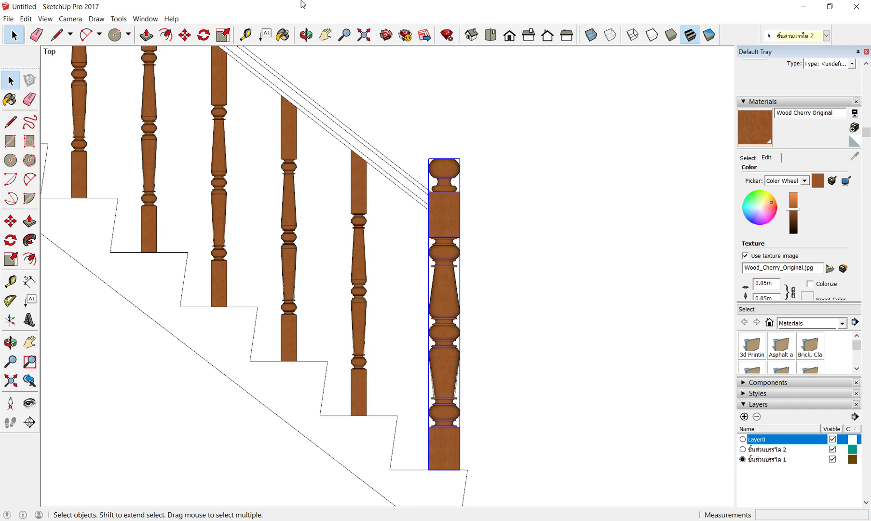
Step: Copy the cherry newel post to the top of the upper flight
{"action": "left_click", "coordinate": [184, 36]}
{"action": "scroll", "coordinate": [435, 473], "scroll_direction": "up", "scroll_amount": 2}
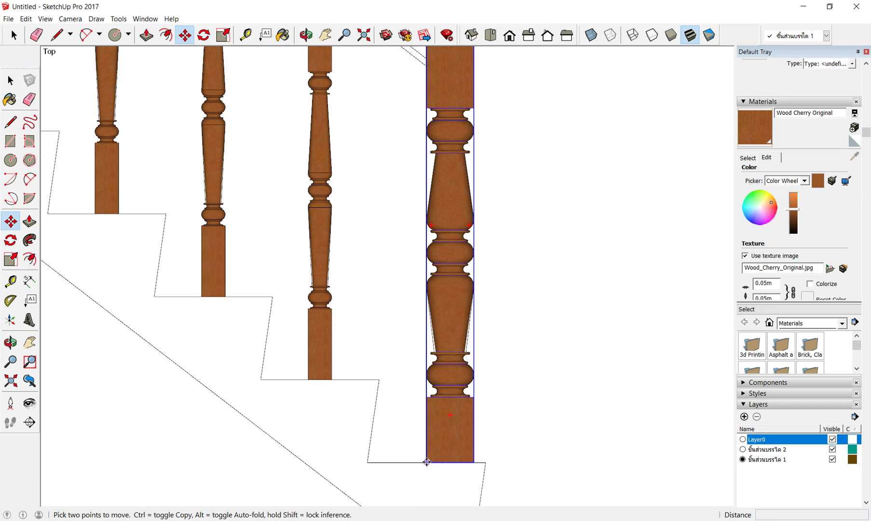
{"action": "left_click", "coordinate": [427, 462]}
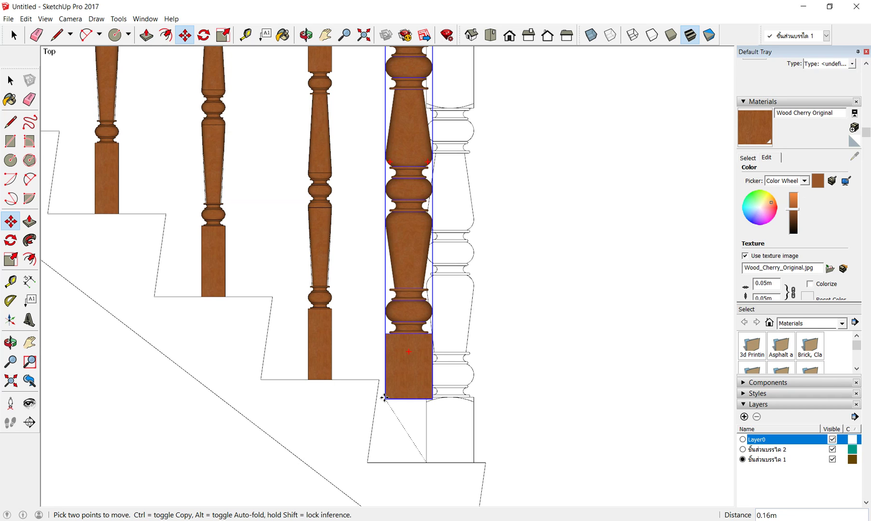
{"action": "key", "text": "ctrl"}
{"action": "scroll", "coordinate": [563, 404], "scroll_direction": "down", "scroll_amount": 3}
{"action": "scroll", "coordinate": [536, 412], "scroll_direction": "down", "scroll_amount": 3}
{"action": "scroll", "coordinate": [534, 412], "scroll_direction": "down", "scroll_amount": 2}
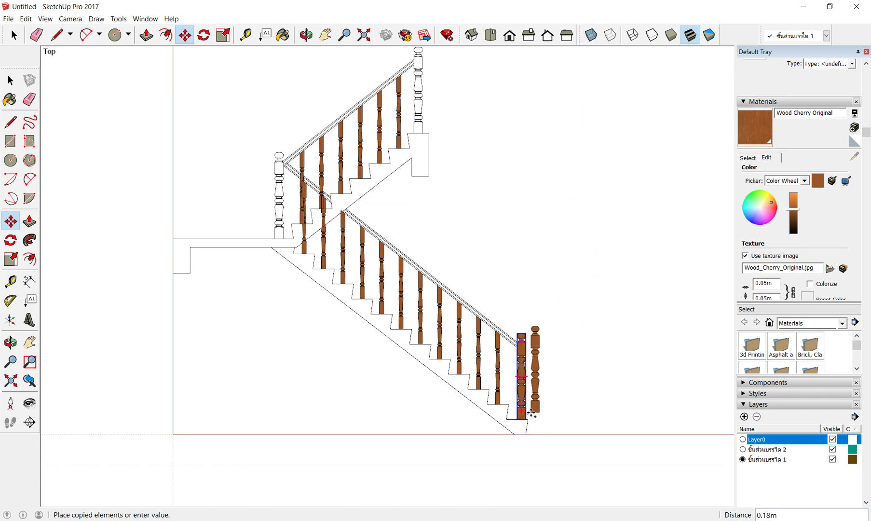
{"action": "scroll", "coordinate": [440, 214], "scroll_direction": "down", "scroll_amount": 1}
{"action": "scroll", "coordinate": [440, 214], "scroll_direction": "up", "scroll_amount": 2}
{"action": "scroll", "coordinate": [438, 188], "scroll_direction": "up", "scroll_amount": 2}
{"action": "scroll", "coordinate": [438, 190], "scroll_direction": "up", "scroll_amount": 2}
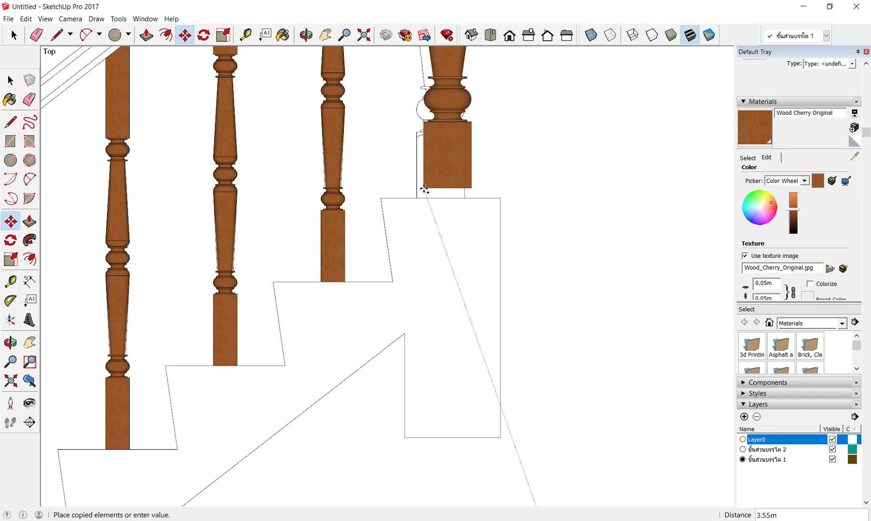
{"action": "left_click", "coordinate": [417, 198]}
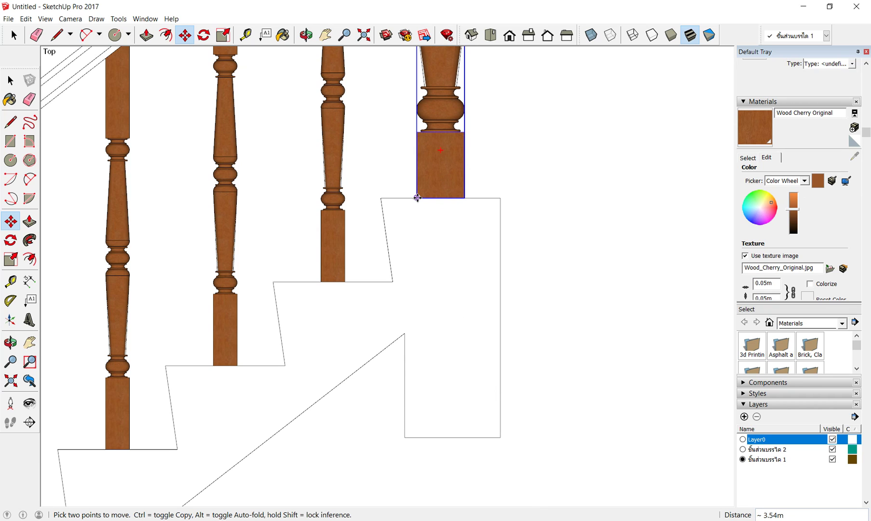
Step: Place another newel post copy at the landing where the two flights meet
{"action": "scroll", "coordinate": [565, 169], "scroll_direction": "down", "scroll_amount": 2}
{"action": "scroll", "coordinate": [567, 169], "scroll_direction": "down", "scroll_amount": 2}
{"action": "left_click", "coordinate": [563, 114]}
{"action": "key", "text": "ctrl"}
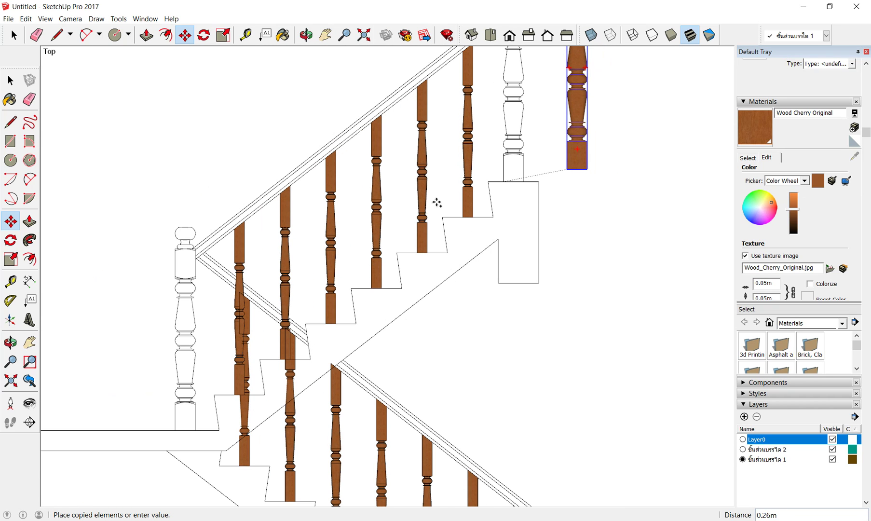
{"action": "scroll", "coordinate": [175, 426], "scroll_direction": "up", "scroll_amount": 3}
{"action": "scroll", "coordinate": [174, 424], "scroll_direction": "up", "scroll_amount": 2}
{"action": "scroll", "coordinate": [172, 434], "scroll_direction": "up", "scroll_amount": 2}
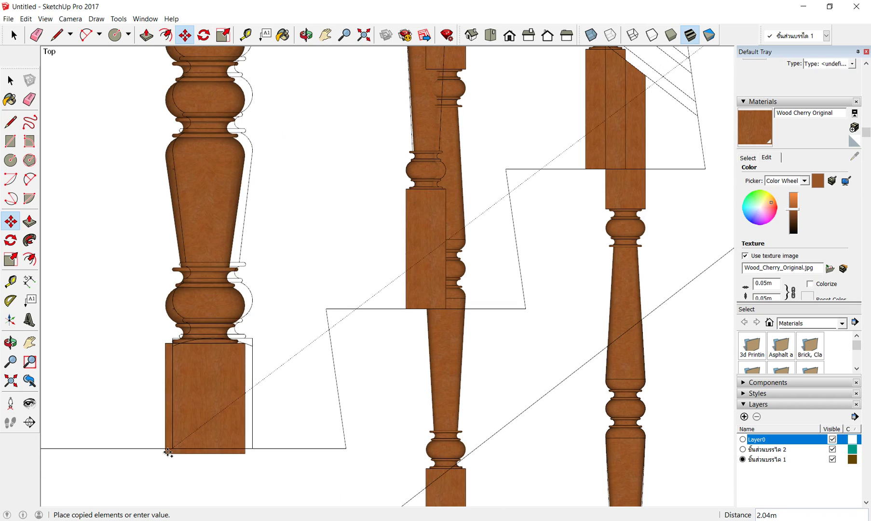
{"action": "left_click", "coordinate": [172, 447]}
{"action": "scroll", "coordinate": [316, 268], "scroll_direction": "down", "scroll_amount": 3}
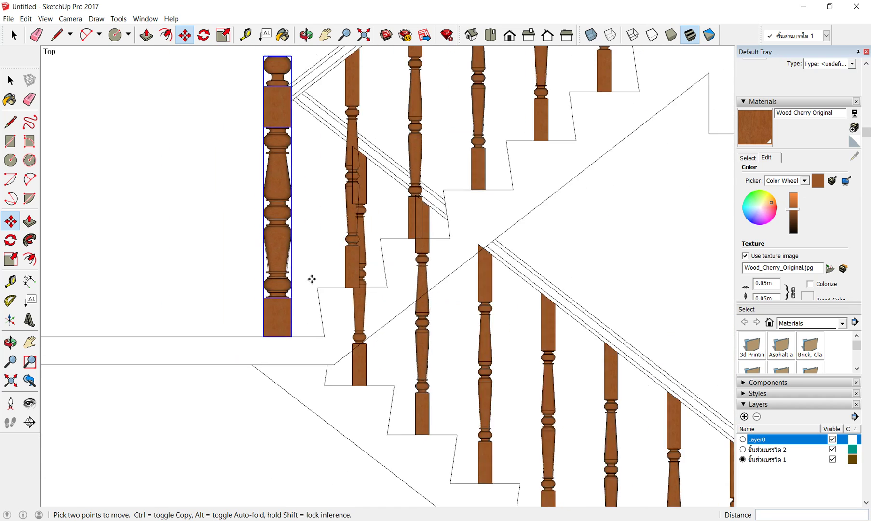
{"action": "scroll", "coordinate": [311, 278], "scroll_direction": "down", "scroll_amount": 3}
Step: Clear the selection, briefly selecting everything in between
{"action": "key", "text": "ctrl+t"}
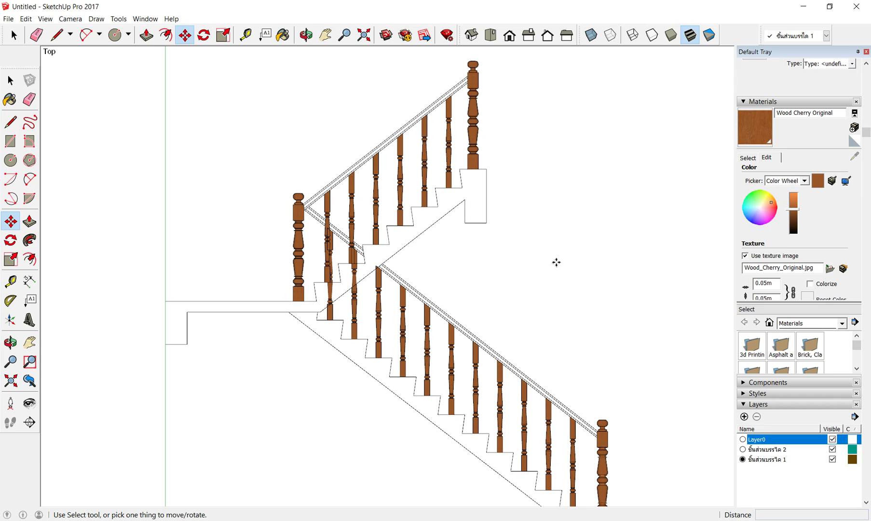
{"action": "key", "text": "ctrl+a"}
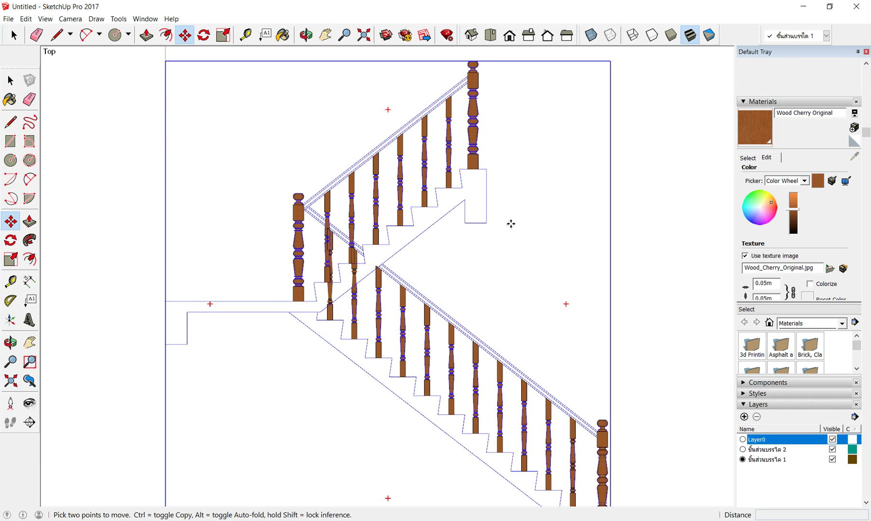
{"action": "key", "text": "ctrl+t"}
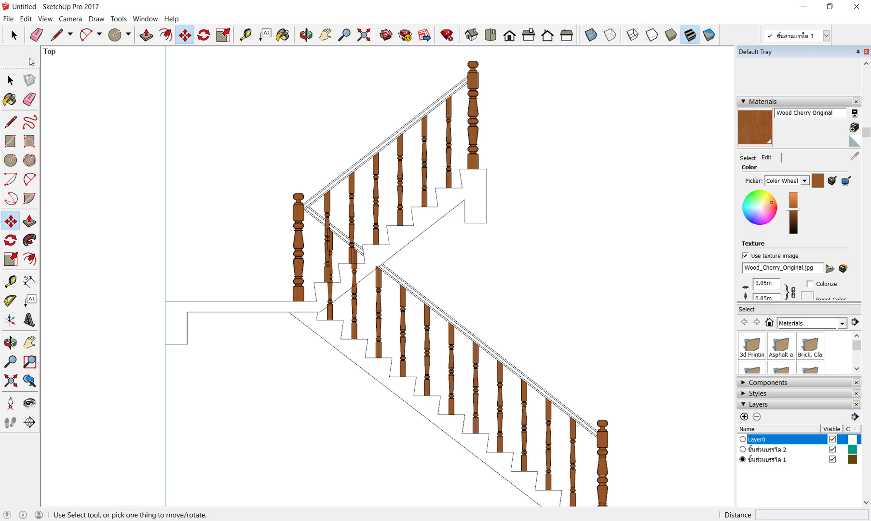
Step: Start saving the model and browse to the root folders of drive F:
{"action": "left_click", "coordinate": [8, 19]}
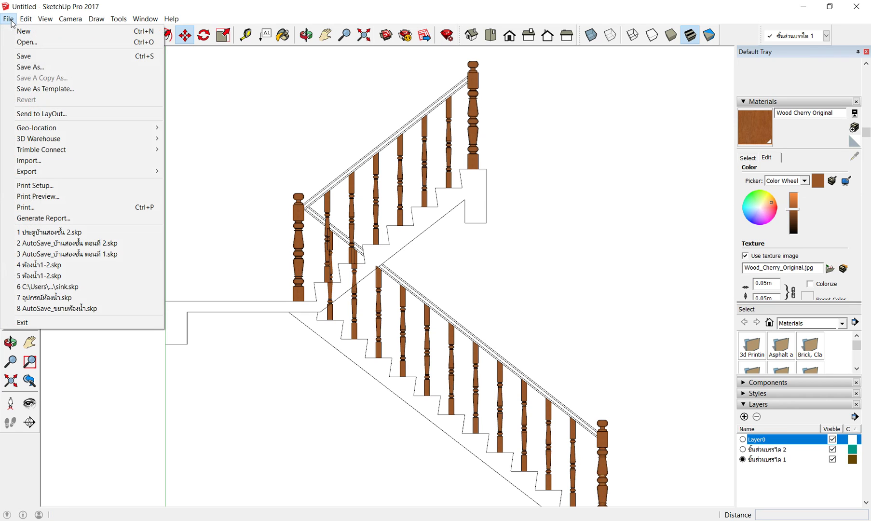
{"action": "left_click", "coordinate": [40, 67]}
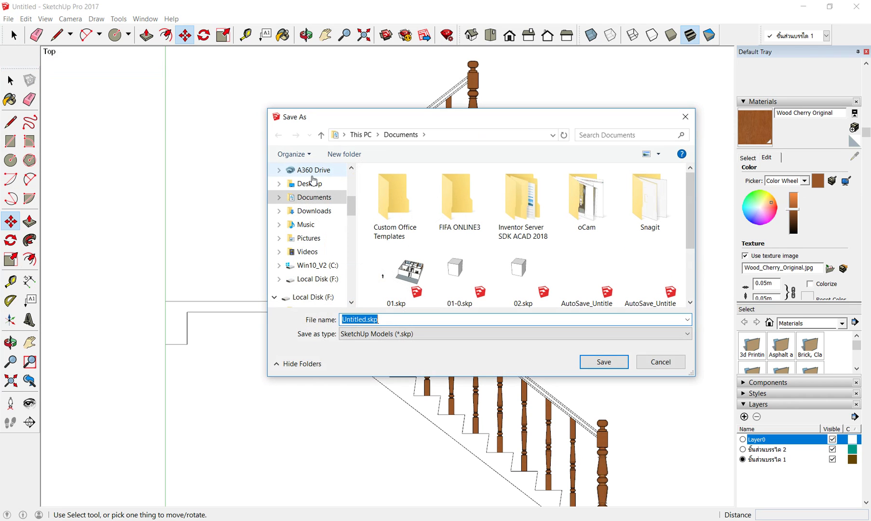
{"action": "left_click", "coordinate": [329, 298]}
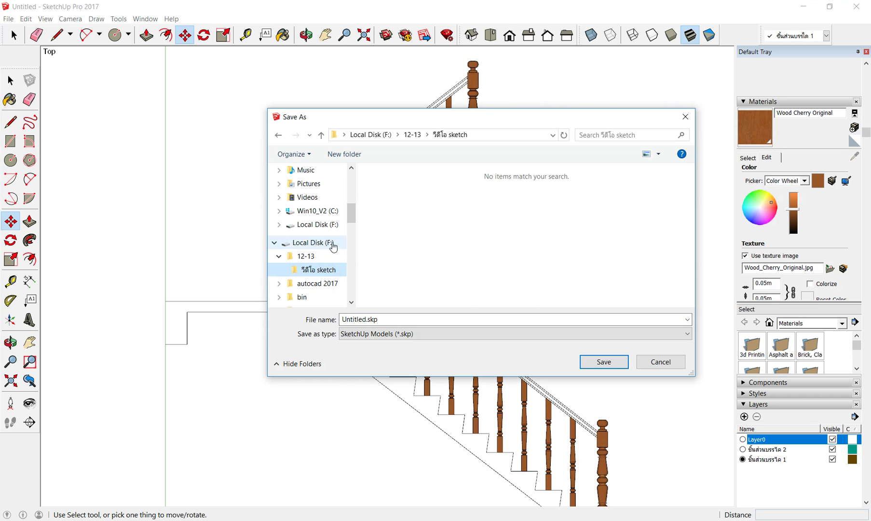
{"action": "left_click", "coordinate": [329, 244]}
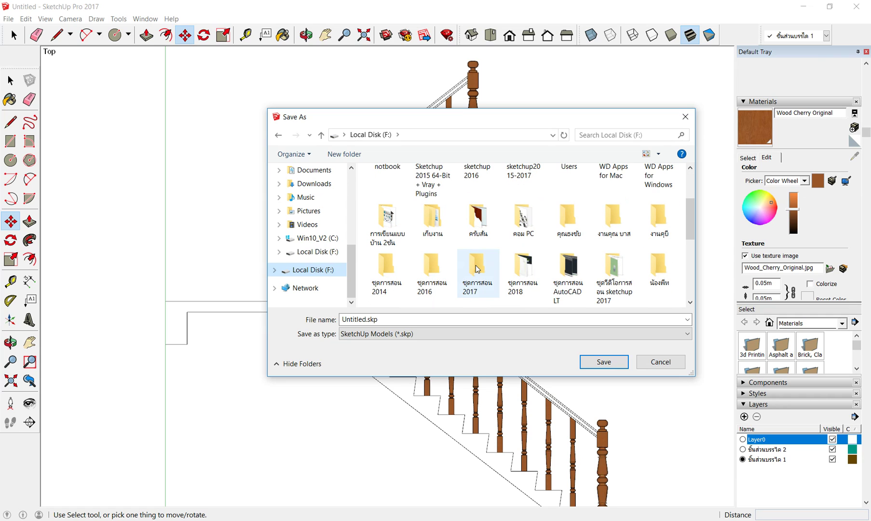
{"action": "scroll", "coordinate": [470, 278], "scroll_direction": "up", "scroll_amount": 1}
{"action": "scroll", "coordinate": [466, 283], "scroll_direction": "down", "scroll_amount": 1}
{"action": "scroll", "coordinate": [466, 283], "scroll_direction": "down", "scroll_amount": 3}
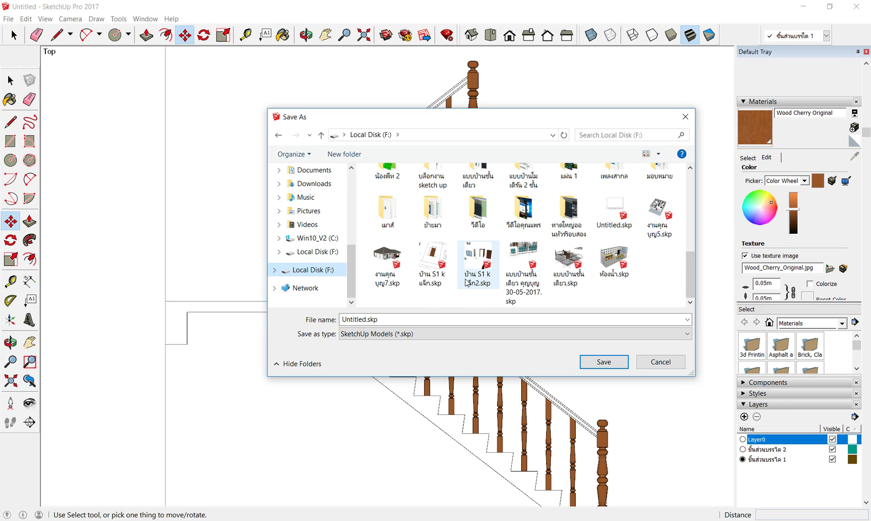
{"action": "scroll", "coordinate": [465, 283], "scroll_direction": "up", "scroll_amount": 3}
{"action": "left_click", "coordinate": [309, 270]}
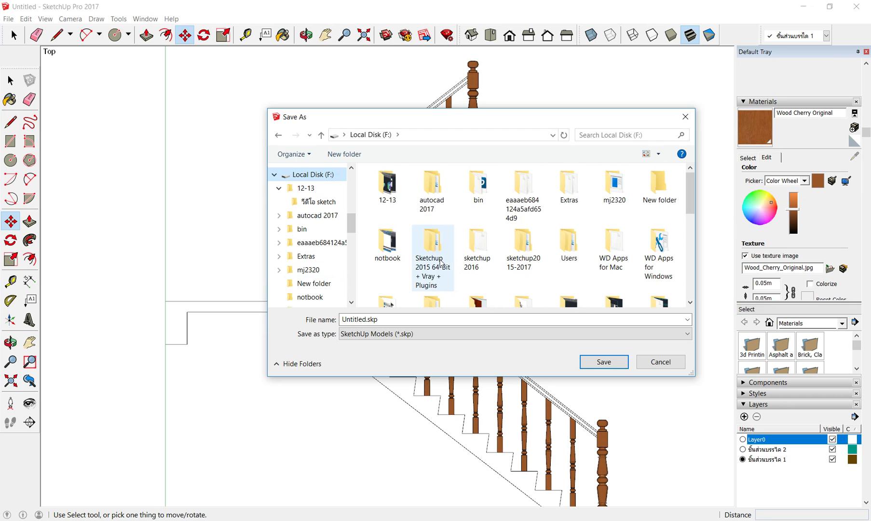
Step: Switch to list layout and open the ชุดการสอน 2018\บ้านสองชั้น folder
{"action": "scroll", "coordinate": [440, 263], "scroll_direction": "down", "scroll_amount": 3}
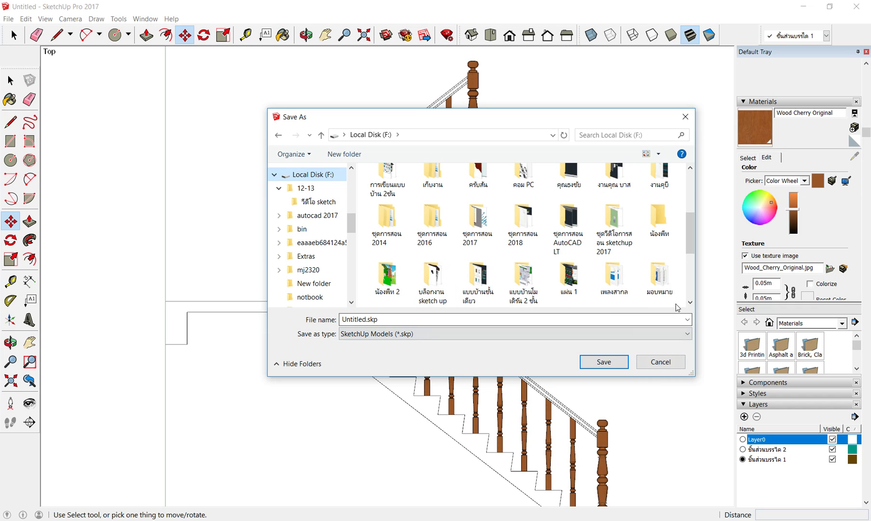
{"action": "left_click", "coordinate": [658, 154]}
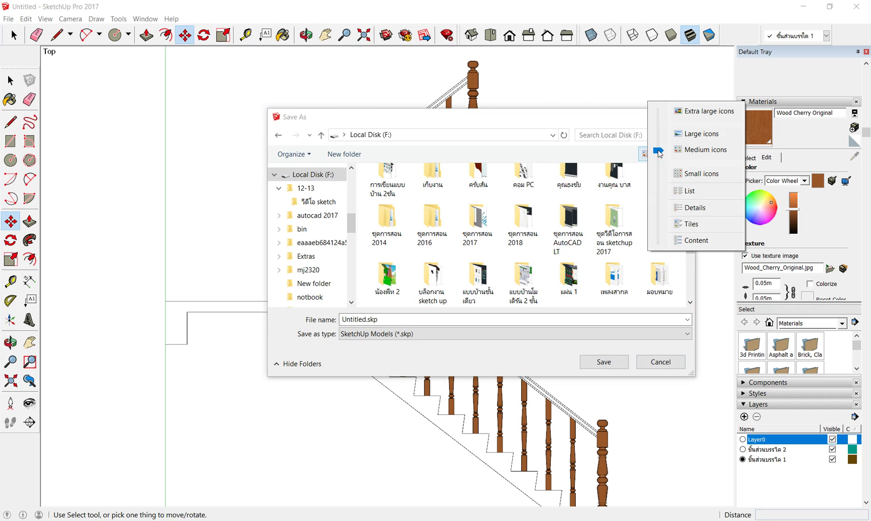
{"action": "left_click", "coordinate": [690, 189]}
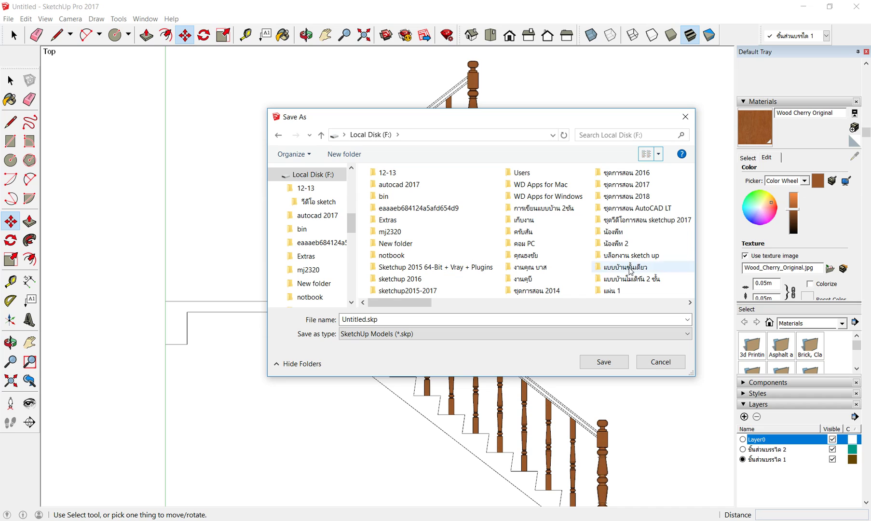
{"action": "scroll", "coordinate": [546, 240], "scroll_direction": "down", "scroll_amount": 3}
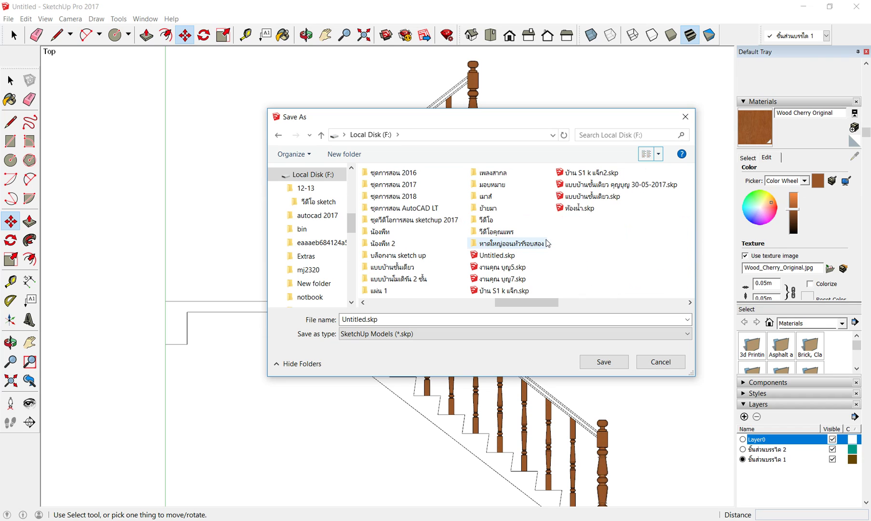
{"action": "scroll", "coordinate": [531, 233], "scroll_direction": "up", "scroll_amount": 2}
{"action": "double_click", "coordinate": [482, 197]}
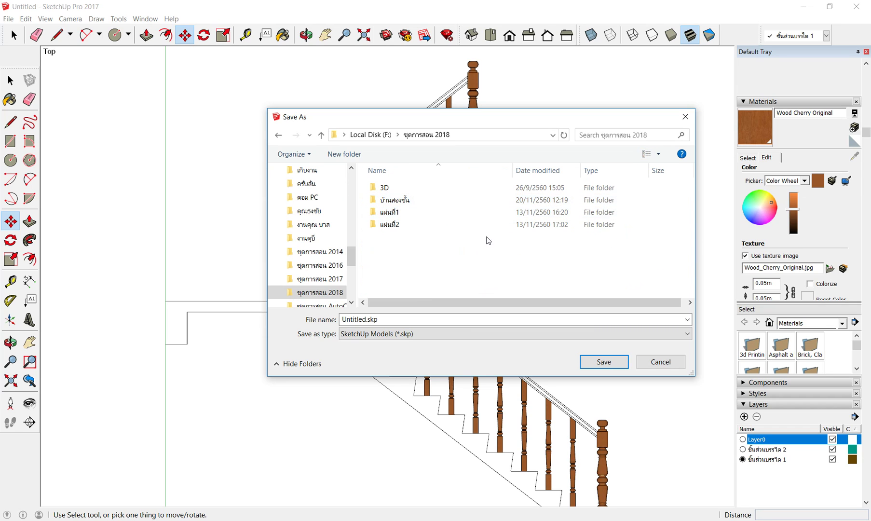
{"action": "left_click", "coordinate": [415, 199]}
{"action": "double_click", "coordinate": [416, 201]}
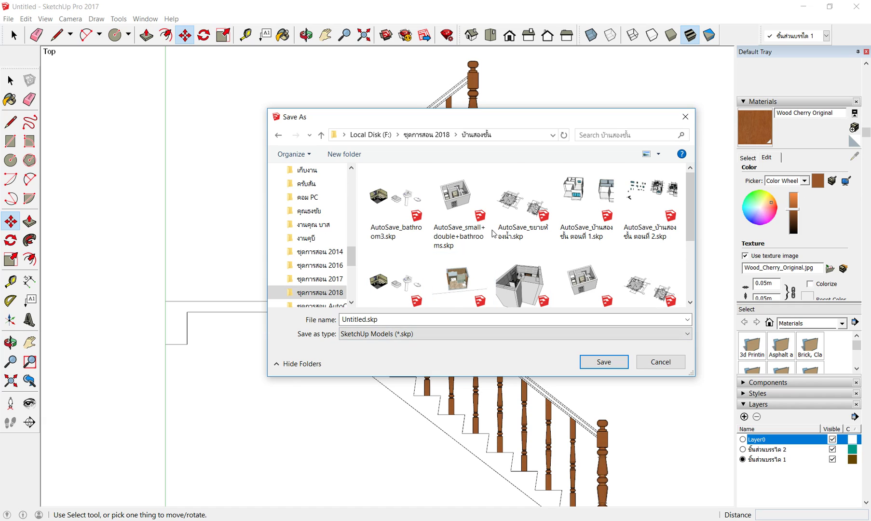
Step: Name the file บรรได1.skp and save it
{"action": "scroll", "coordinate": [493, 233], "scroll_direction": "down", "scroll_amount": 1}
{"action": "scroll", "coordinate": [493, 233], "scroll_direction": "up", "scroll_amount": 1}
{"action": "scroll", "coordinate": [493, 234], "scroll_direction": "down", "scroll_amount": 3}
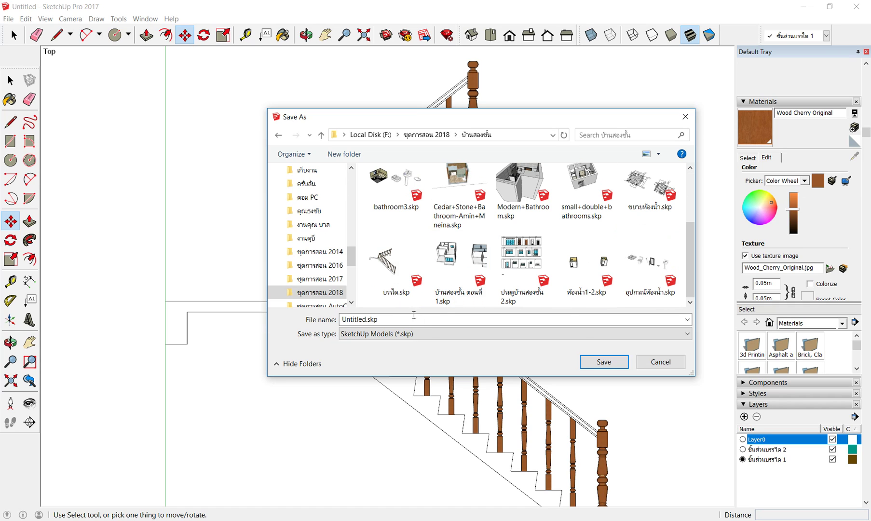
{"action": "left_click", "coordinate": [402, 277]}
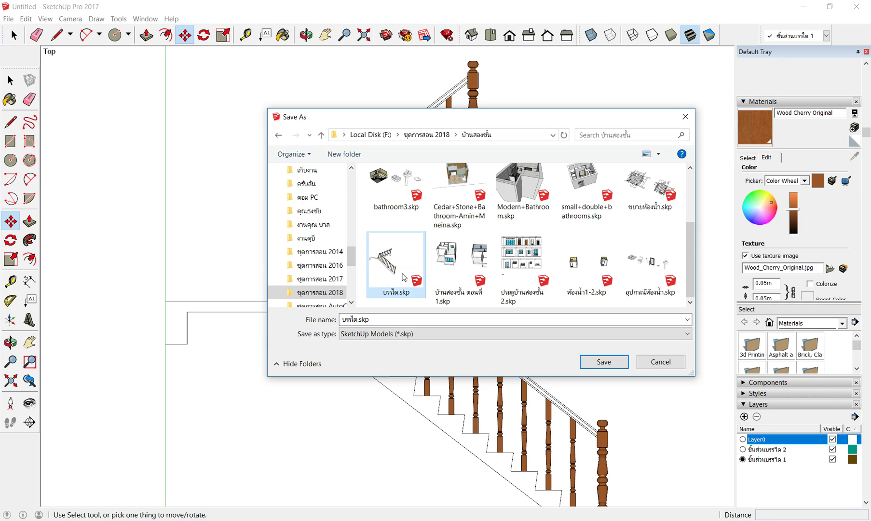
{"action": "left_click", "coordinate": [357, 321]}
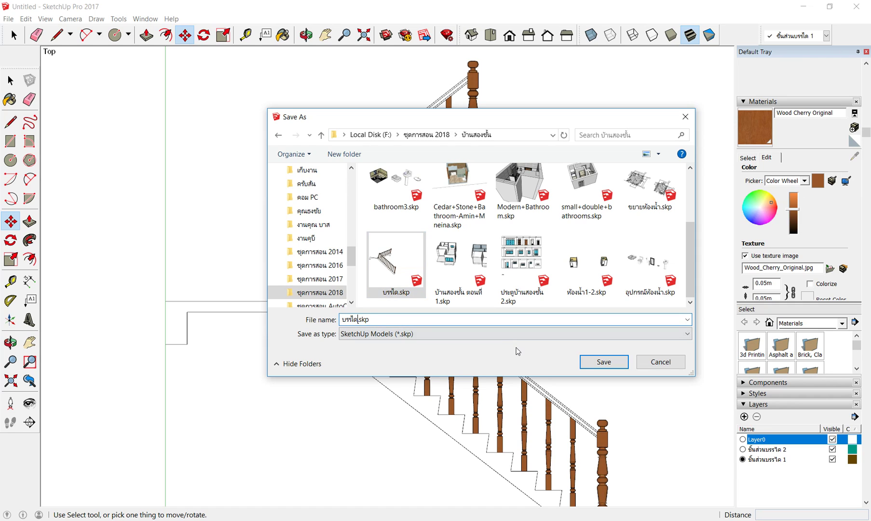
{"action": "type", "text": "1"}
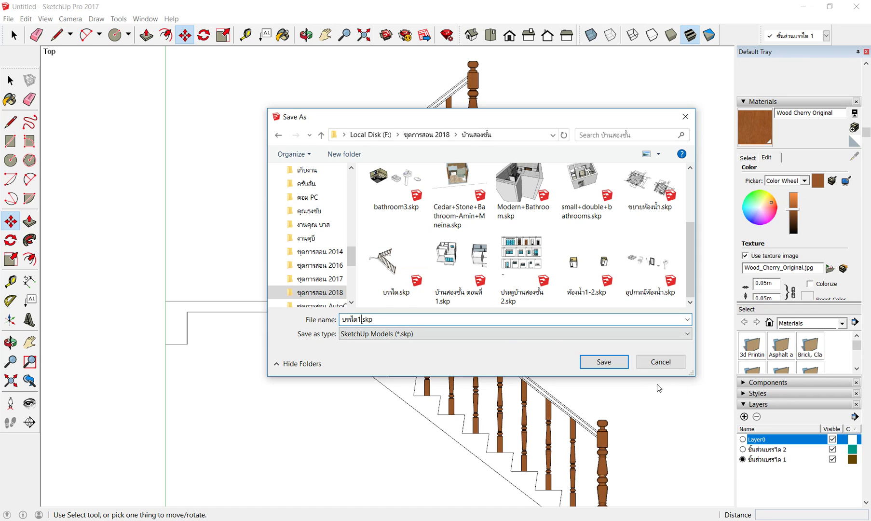
{"action": "left_click", "coordinate": [611, 365]}
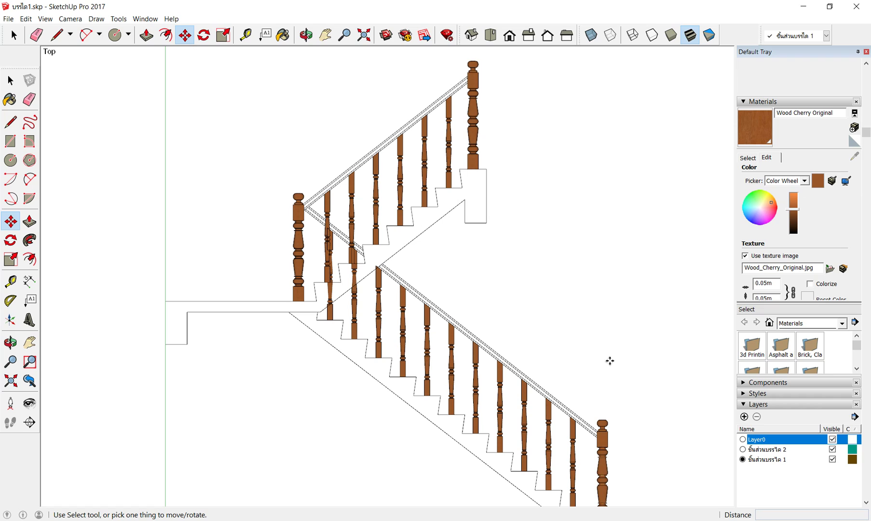
Step: Orbit to a tilted 3D view and hide Layer0's stair outline lines
{"action": "middle_click_drag", "start_coordinate": [626, 460], "coordinate": [413, 475]}
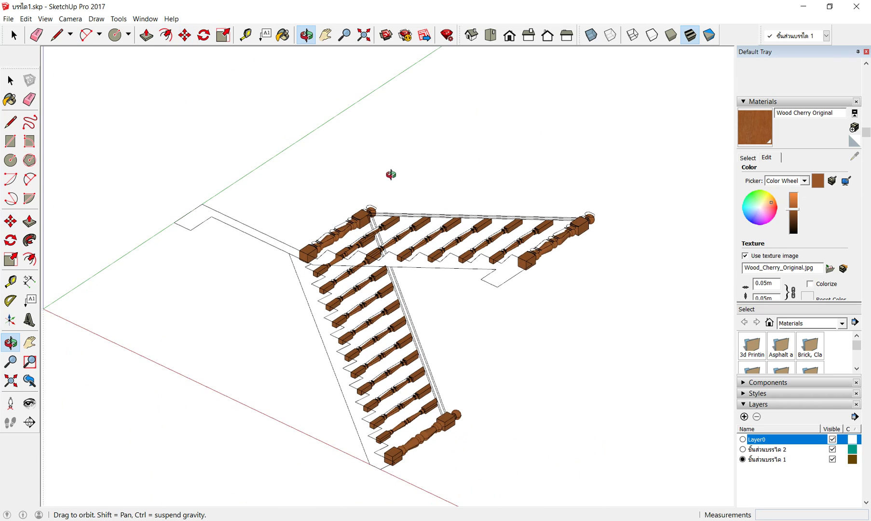
{"action": "scroll", "coordinate": [413, 475], "scroll_direction": "up", "scroll_amount": 3}
{"action": "scroll", "coordinate": [413, 445], "scroll_direction": "up", "scroll_amount": 2}
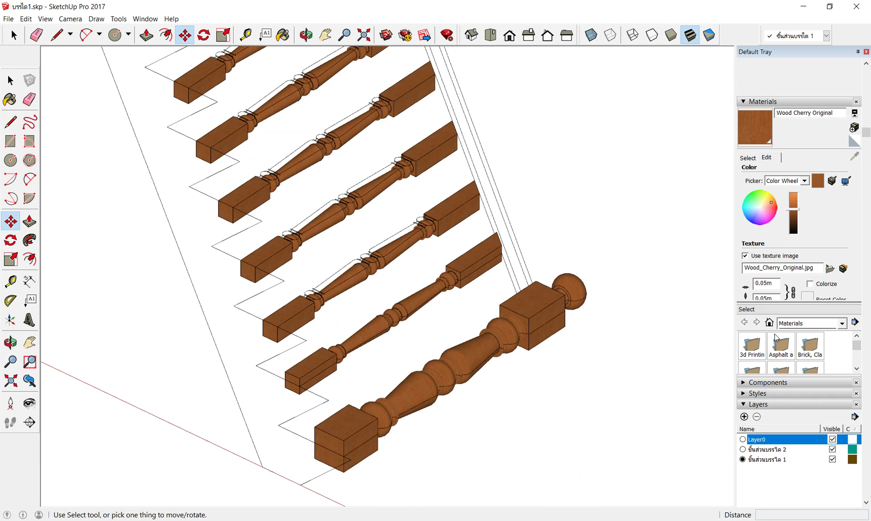
{"action": "left_click", "coordinate": [832, 438]}
Step: Orbit the model, zoom out, and switch to the Top view
{"action": "mouse_move", "coordinate": [322, 266]}
{"action": "middle_mouse_down"}
{"action": "mouse_move", "coordinate": [455, 349]}
{"action": "mouse_move", "coordinate": [500, 162]}
{"action": "mouse_move", "coordinate": [288, 155]}
{"action": "mouse_move", "coordinate": [258, 165]}
{"action": "mouse_move", "coordinate": [317, 167]}
{"action": "mouse_move", "coordinate": [514, 376]}
{"action": "middle_mouse_up"}
{"action": "scroll", "coordinate": [555, 347], "scroll_direction": "down", "scroll_amount": 5}
{"action": "scroll", "coordinate": [593, 324], "scroll_direction": "down", "scroll_amount": 3}
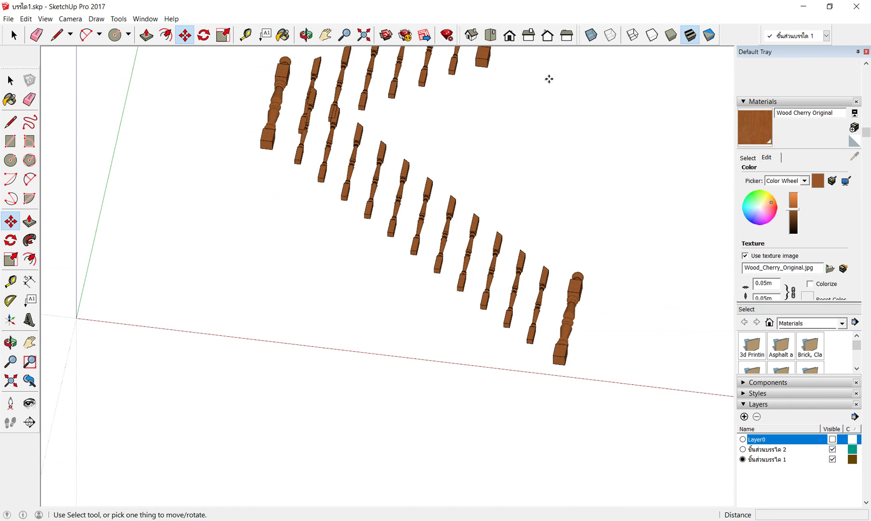
{"action": "left_click", "coordinate": [489, 35]}
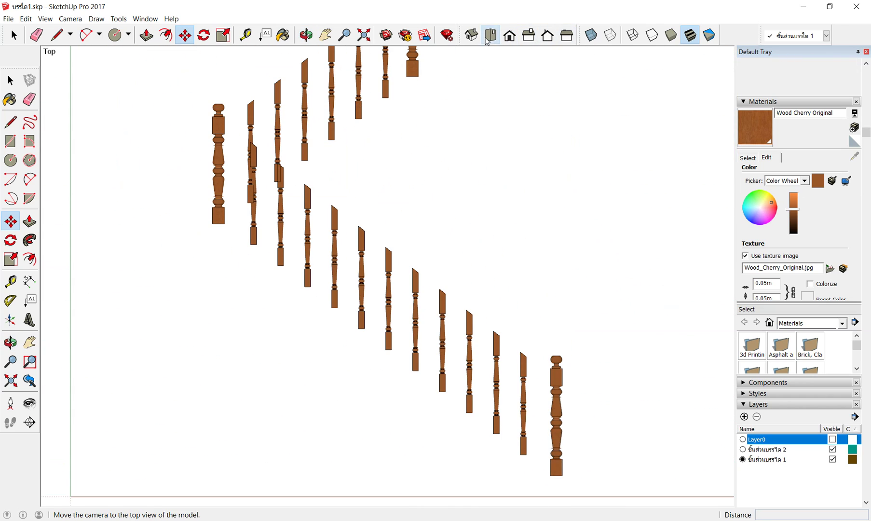